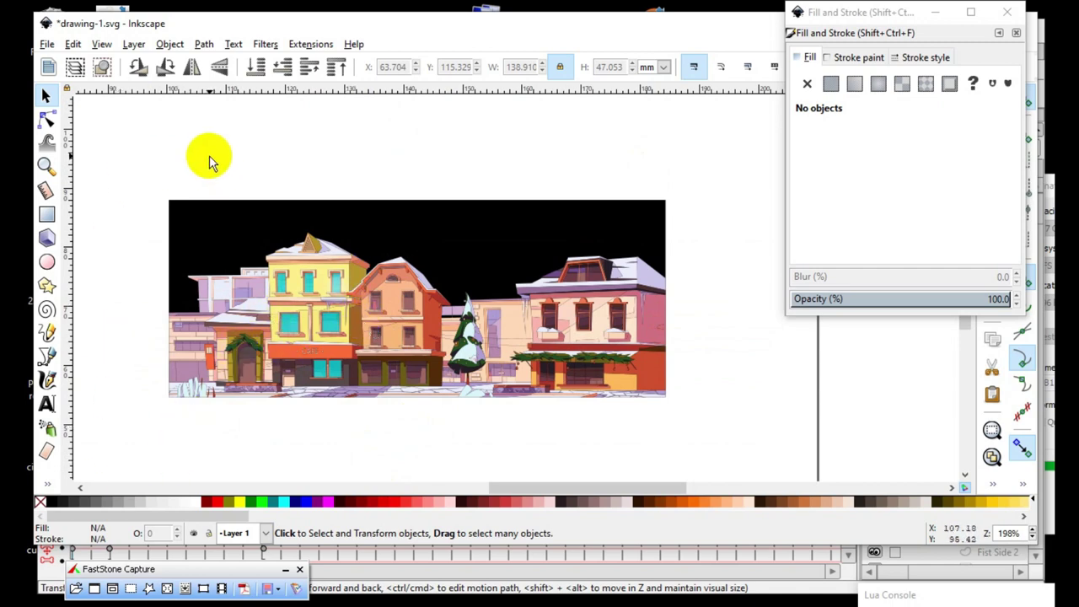
- Activate the Rectangle tool and zoom out to leave room above the town illustration
key("minus")
key("minus")
key("plus")
key("plus")
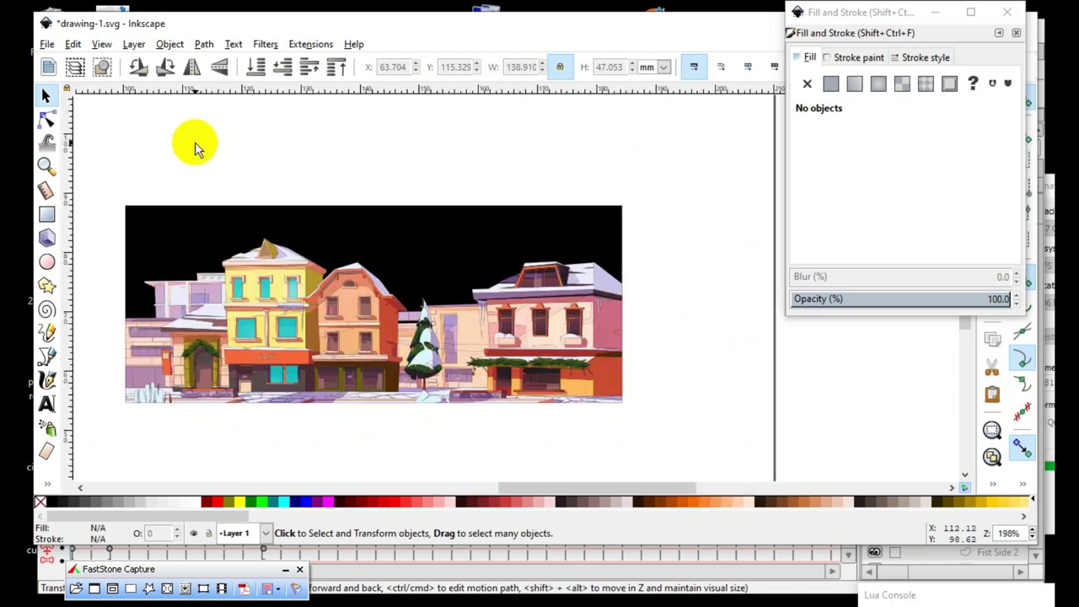
left_click(47, 214)
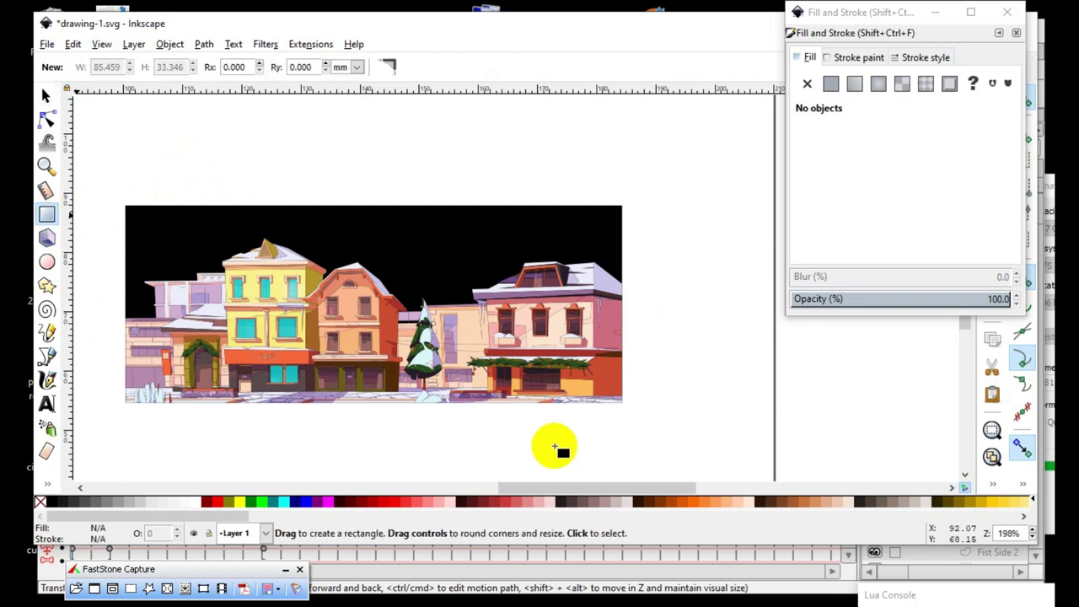
scroll(533, 384, "down", 1)
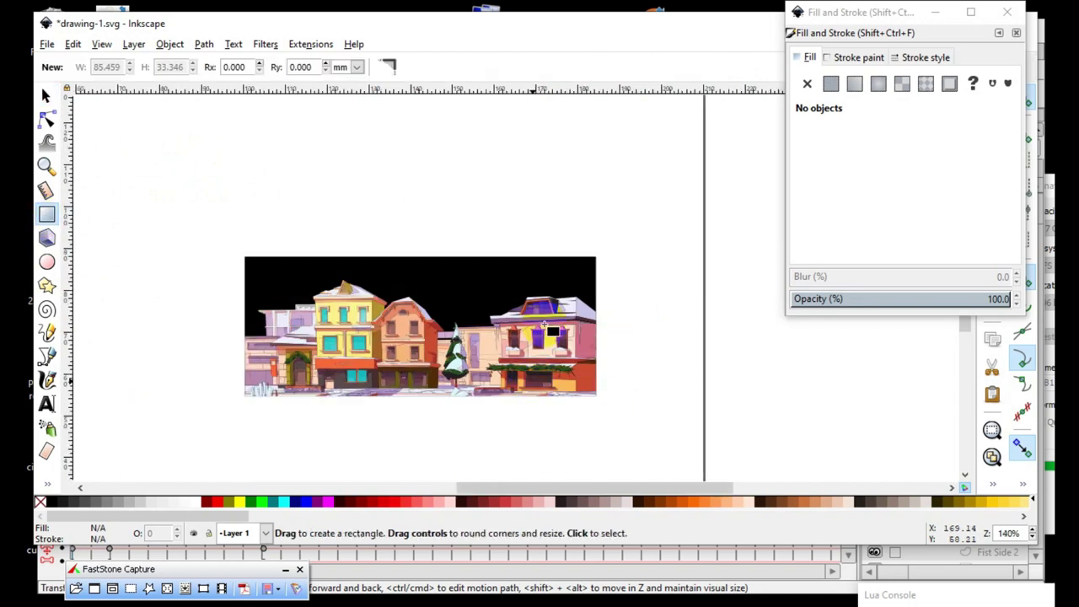
left_click(217, 199)
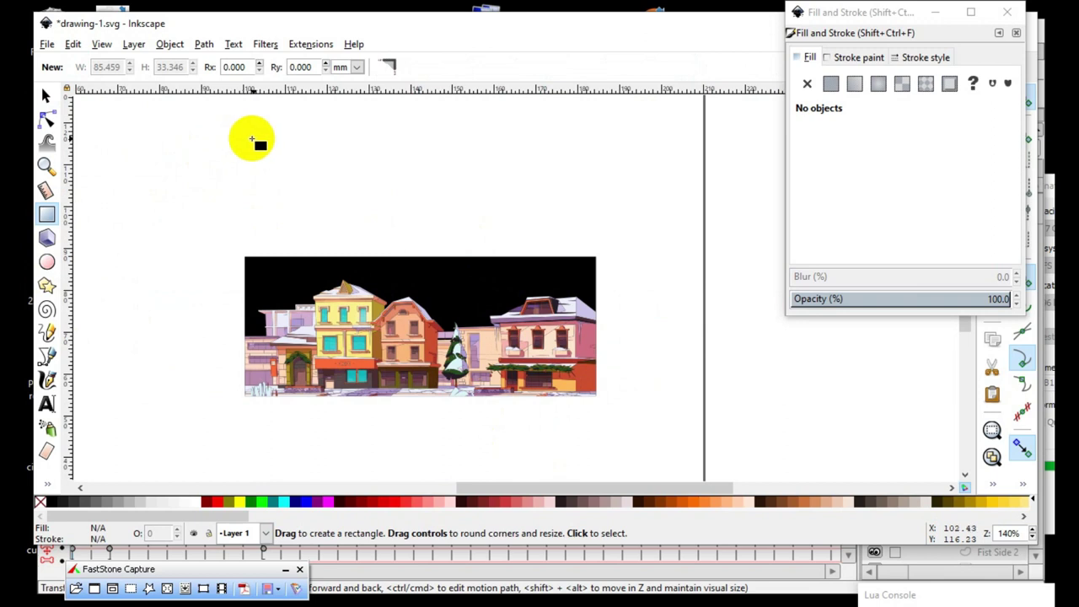
- Draw an 84.478 × 22.868 mm black rectangle just above the town picture
left_click_drag(243, 139, 590, 248)
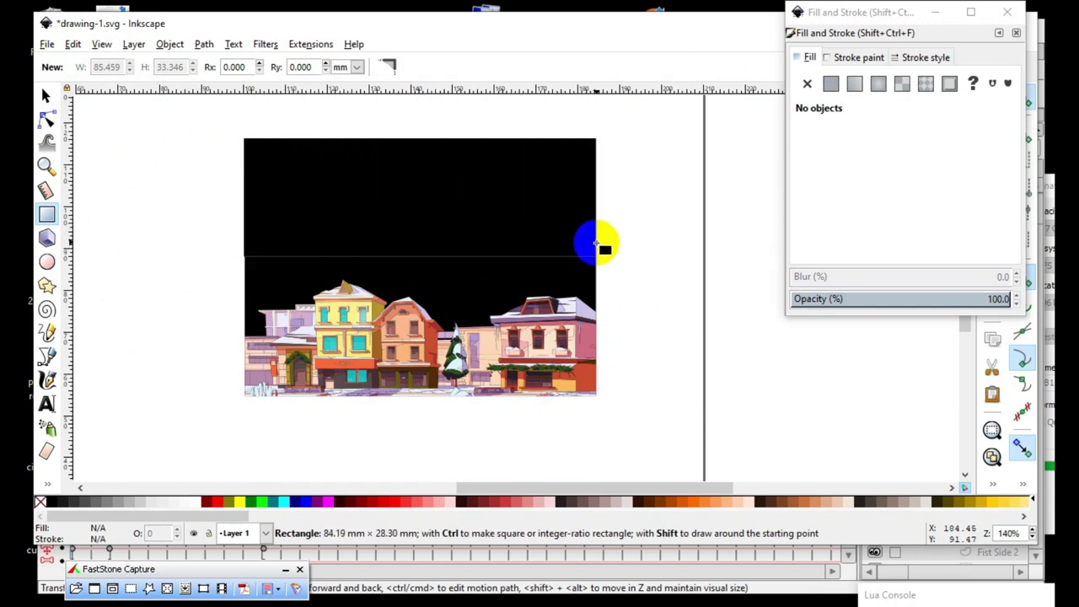
left_click_drag(590, 247, 596, 234)
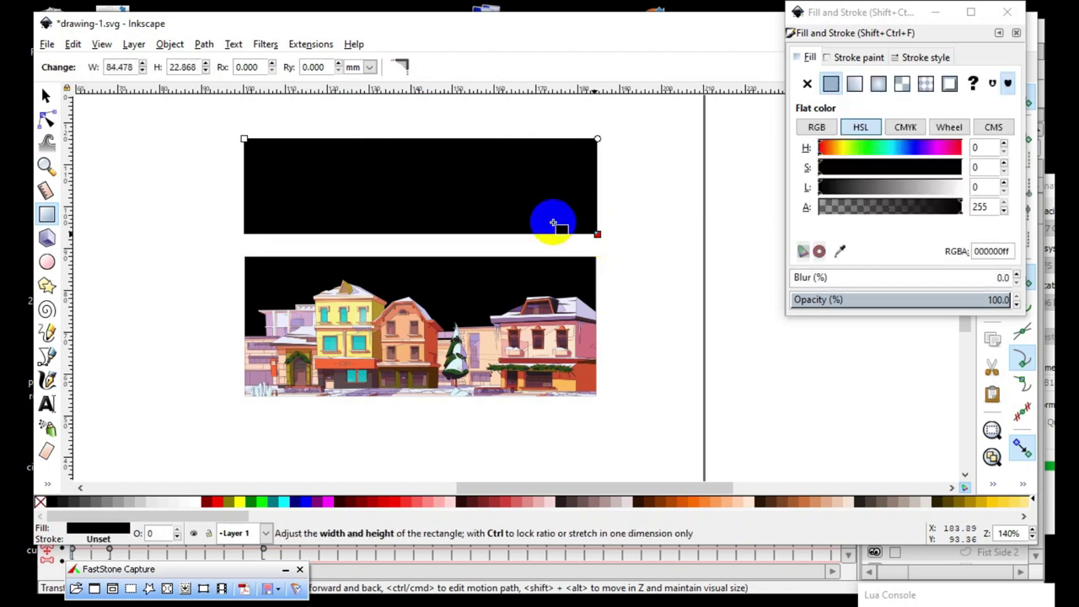
left_click(45, 95)
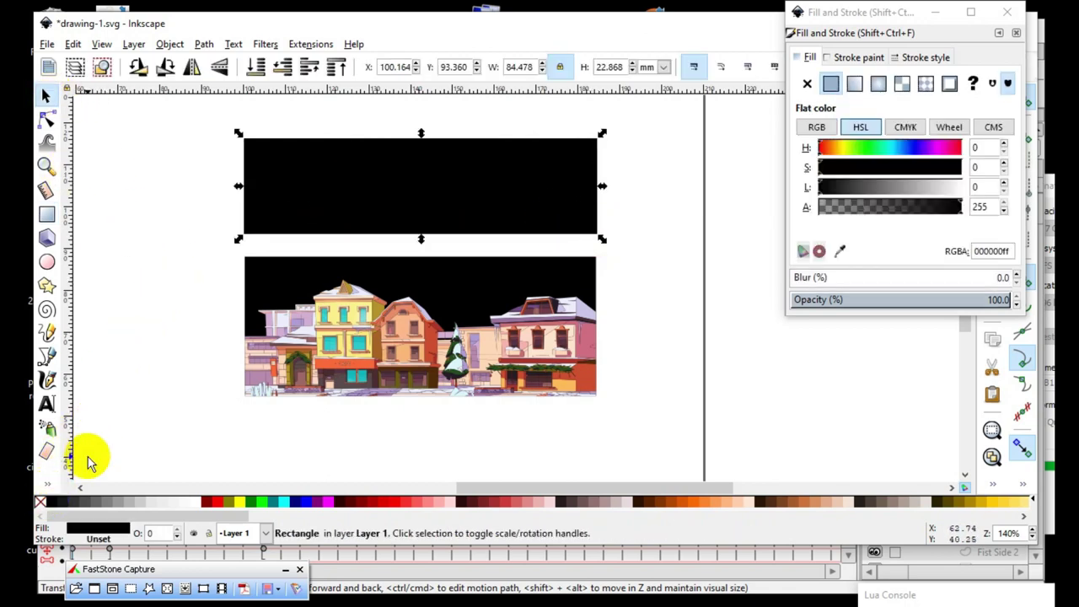
- Fill the rectangle's area with the Paint Bucket to create a new path, and move it aside
left_click(49, 486)
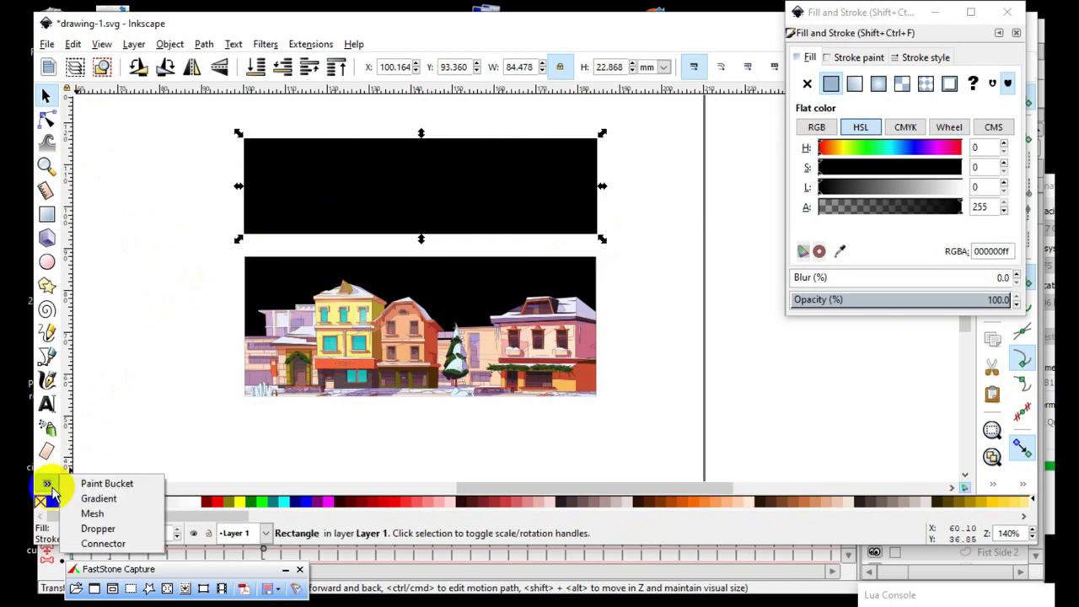
left_click(114, 482)
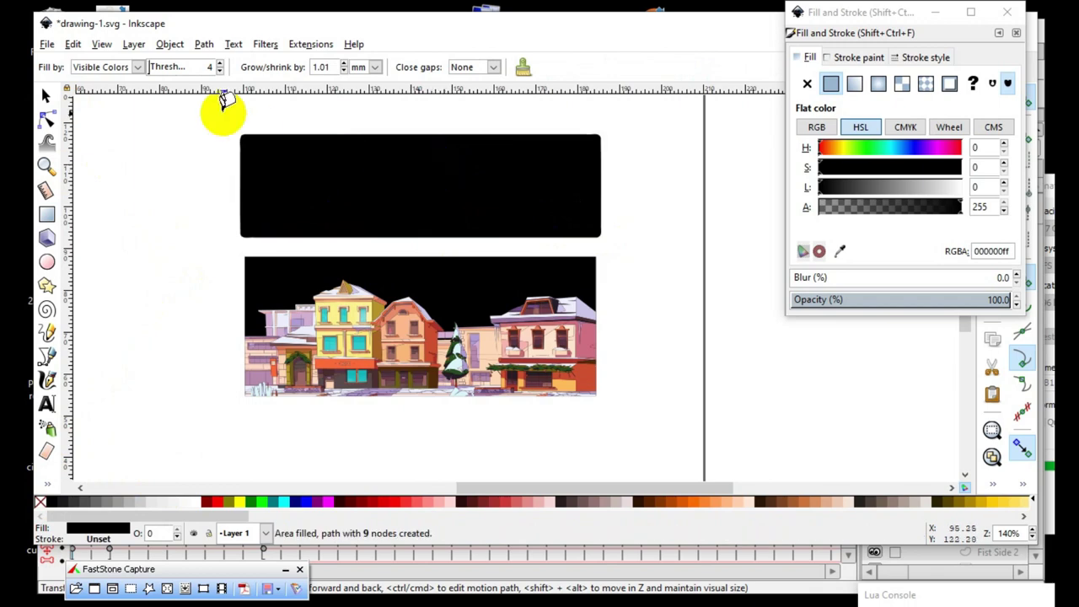
left_click(45, 95)
left_click_drag(418, 195, 711, 352)
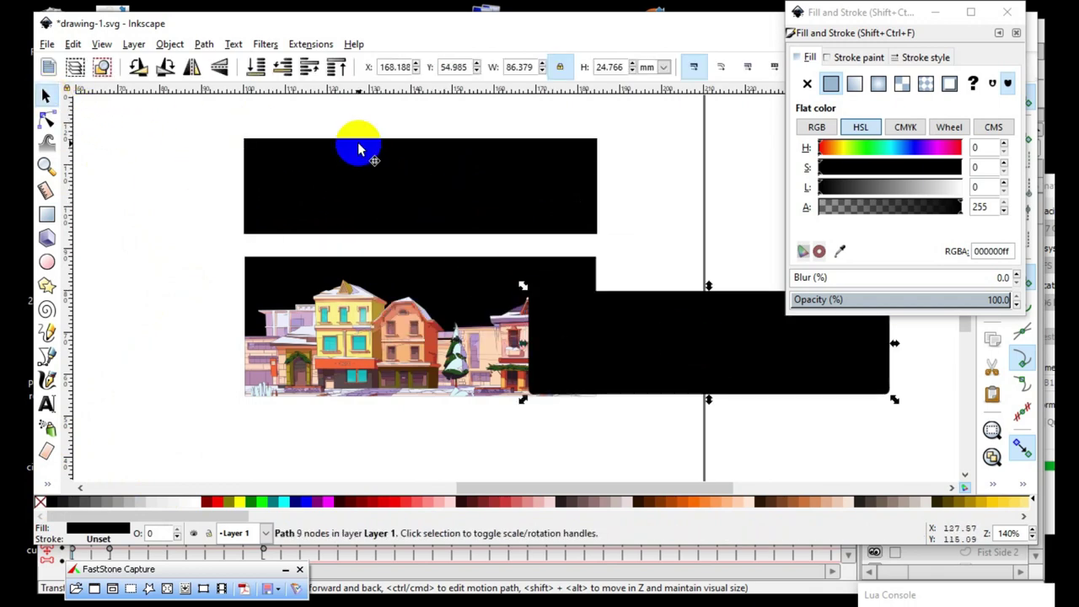
- Cut the original rectangle and place the rounded black path over the town's lower half
left_click(360, 165)
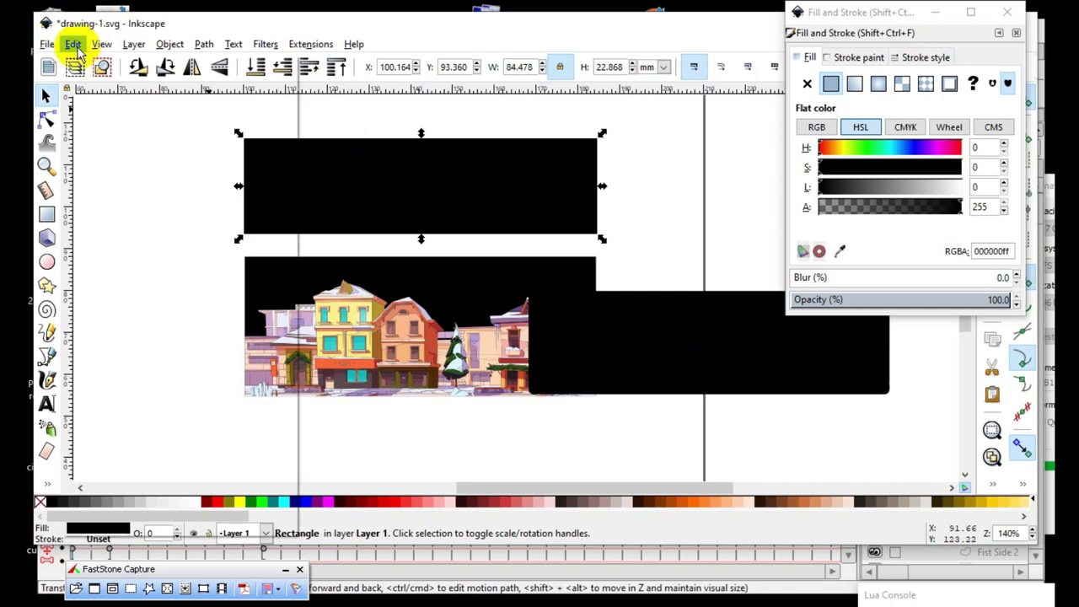
left_click(73, 44)
left_click(108, 115)
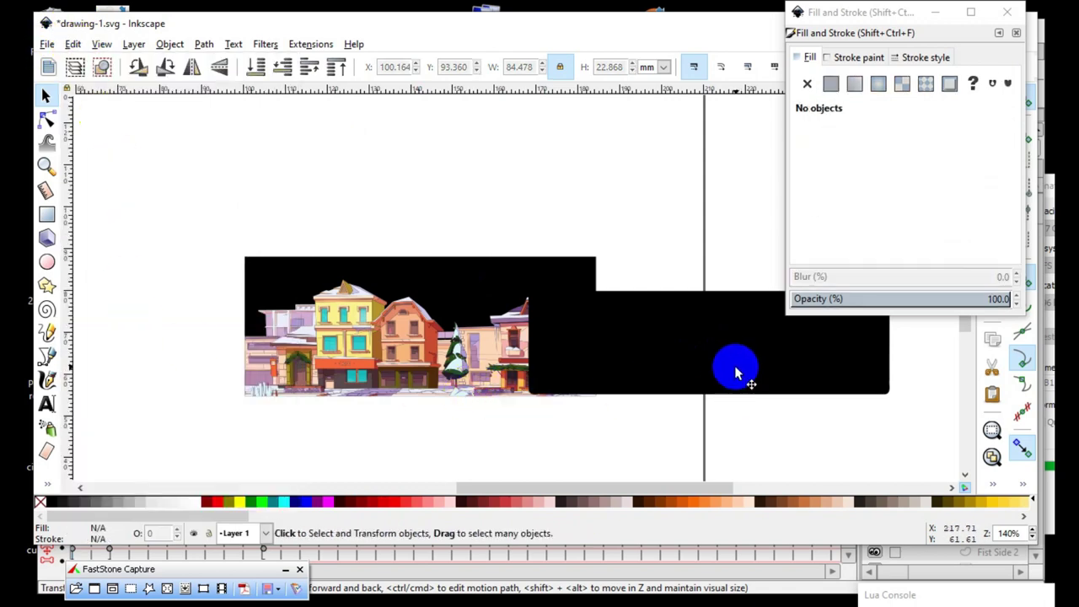
left_click(731, 369)
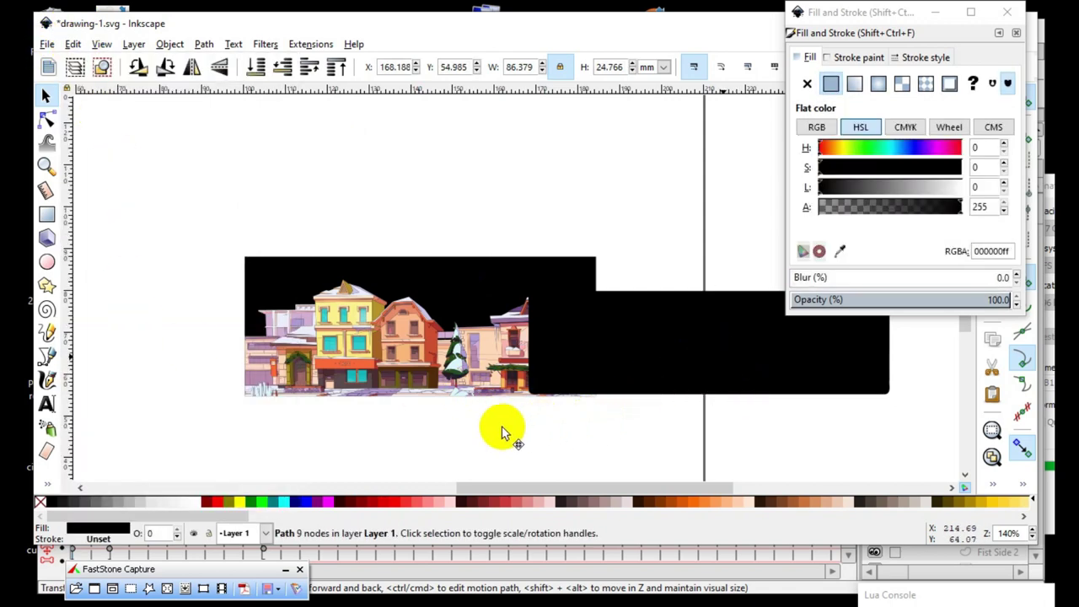
mouse_move(548, 379)
left_mouse_down()
mouse_move(413, 389)
mouse_move(430, 383)
mouse_move(440, 396)
mouse_move(430, 384)
left_mouse_up()
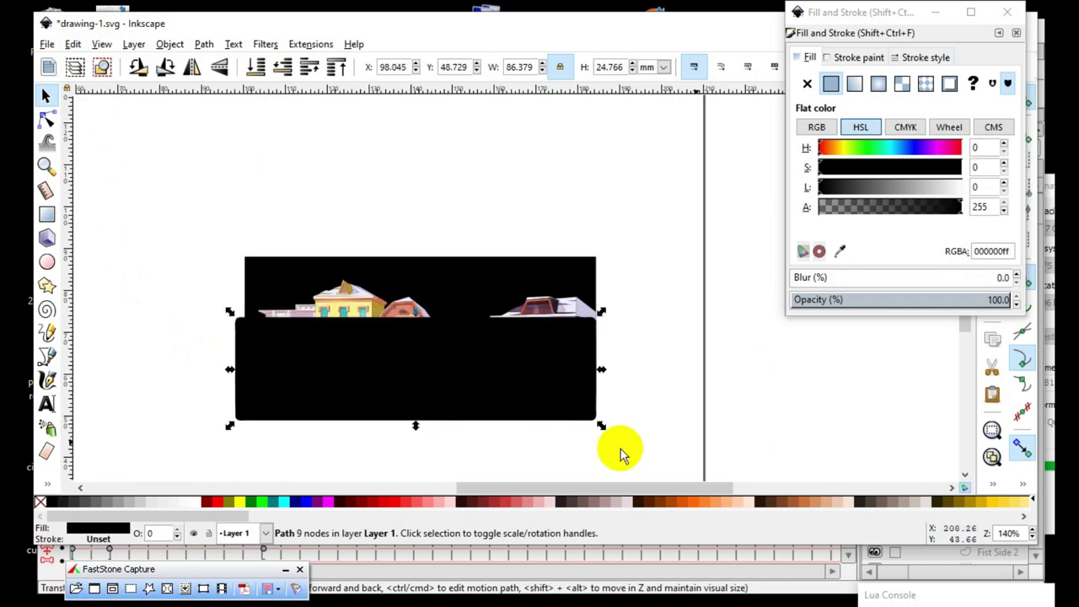
- Set the black path's opacity to 65.1% and line it up over the buildings
left_click(951, 300)
left_click_drag(949, 300, 933, 300)
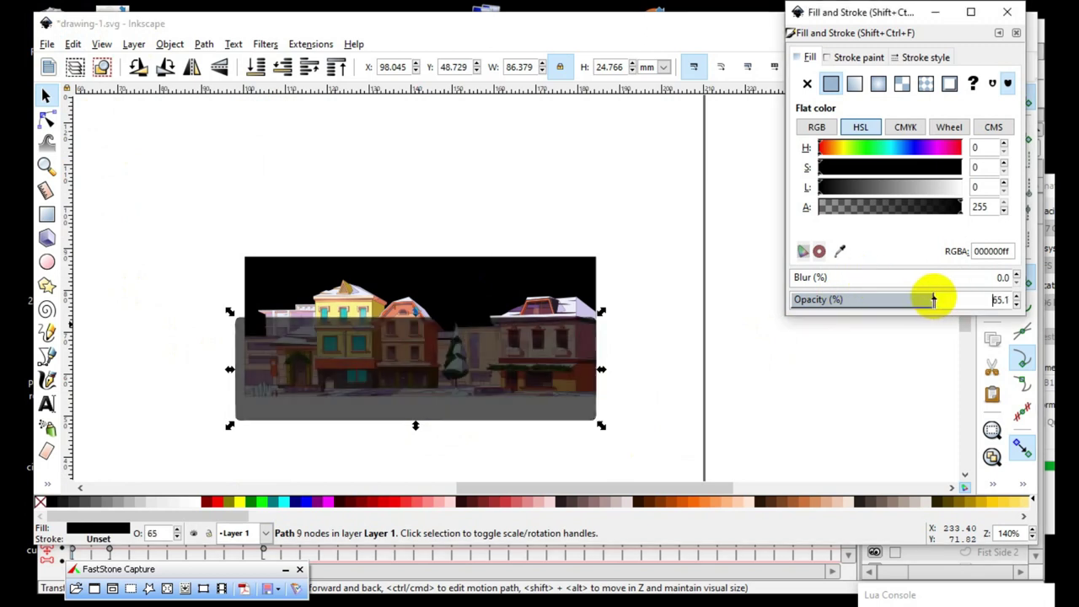
mouse_move(405, 402)
left_mouse_down()
mouse_move(401, 378)
mouse_move(424, 389)
mouse_move(413, 386)
left_mouse_up()
- Shrink the overlay from its top edge to 23.254 mm tall
scroll(410, 381, "up", 2, "ctrl")
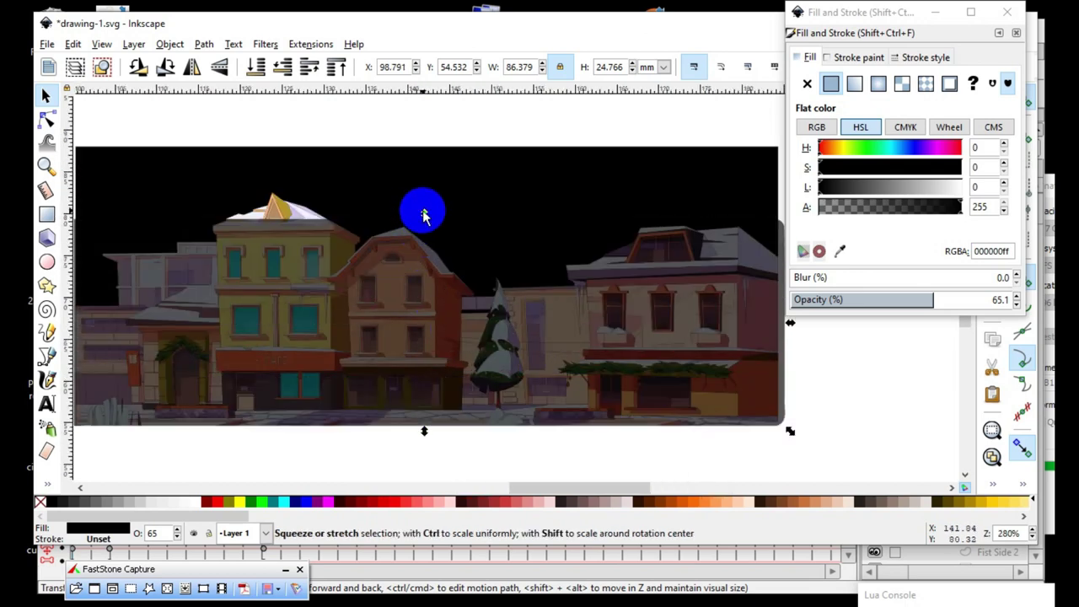
mouse_move(424, 216)
left_mouse_down()
mouse_move(421, 238)
mouse_move(409, 232)
left_mouse_up()
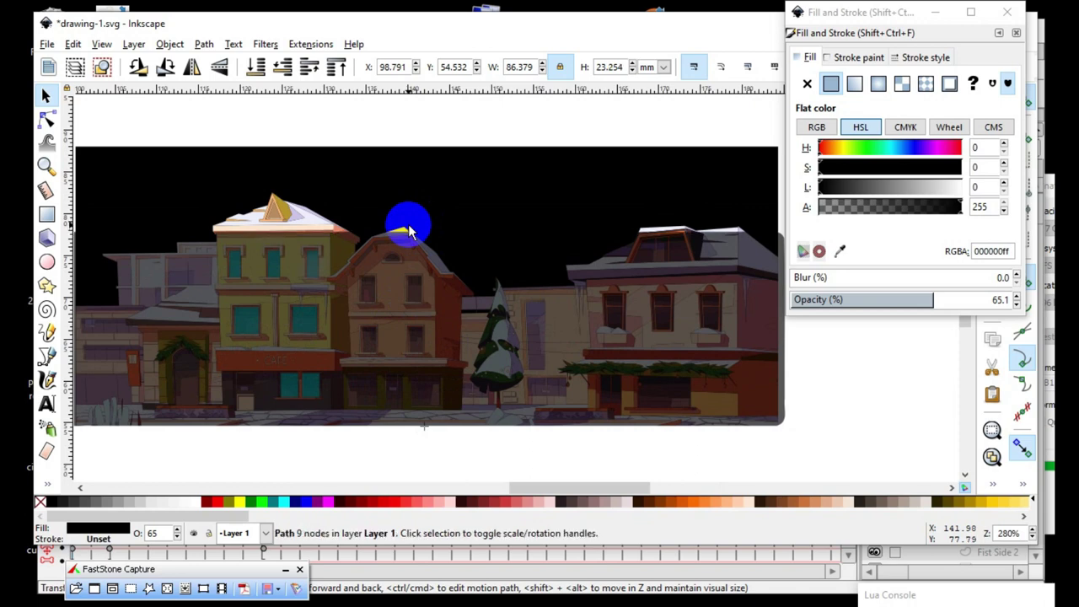
scroll(548, 312, "up", 1)
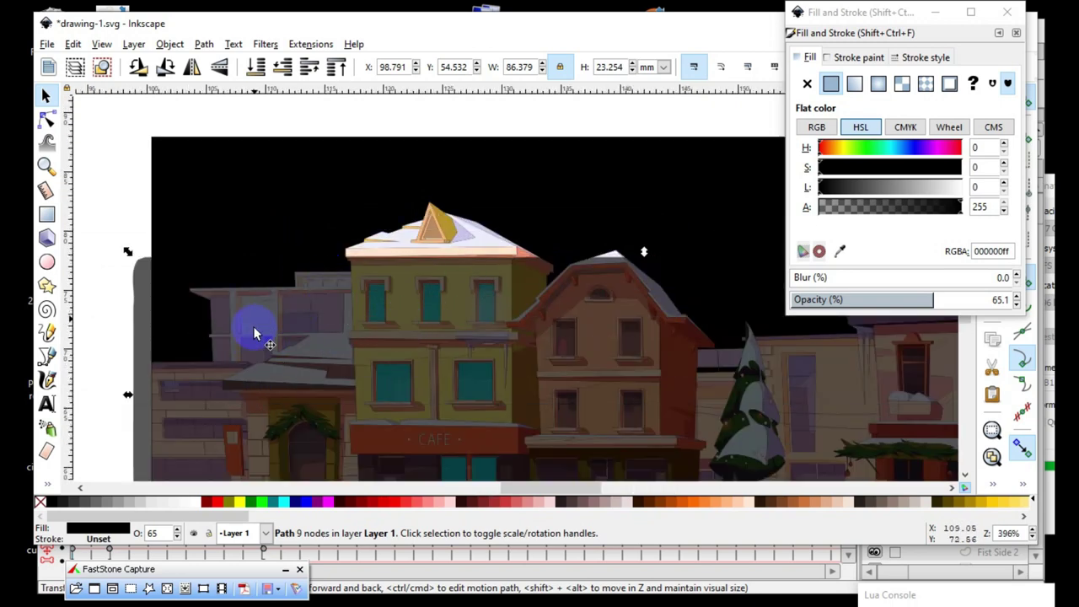
scroll(265, 309, "down", 1)
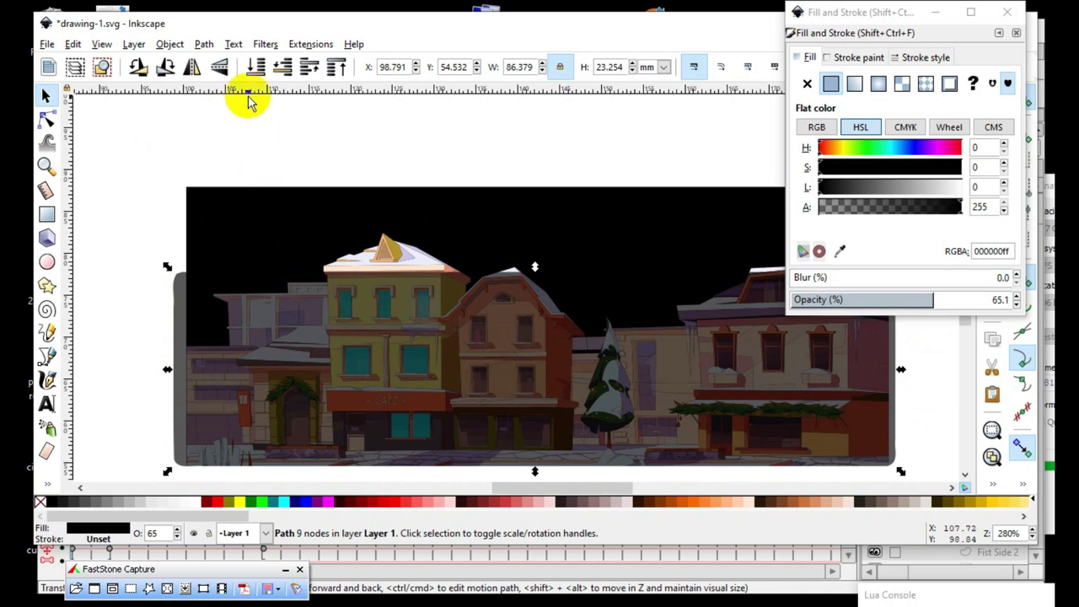
left_click(252, 211)
scroll(253, 212, "down", 1)
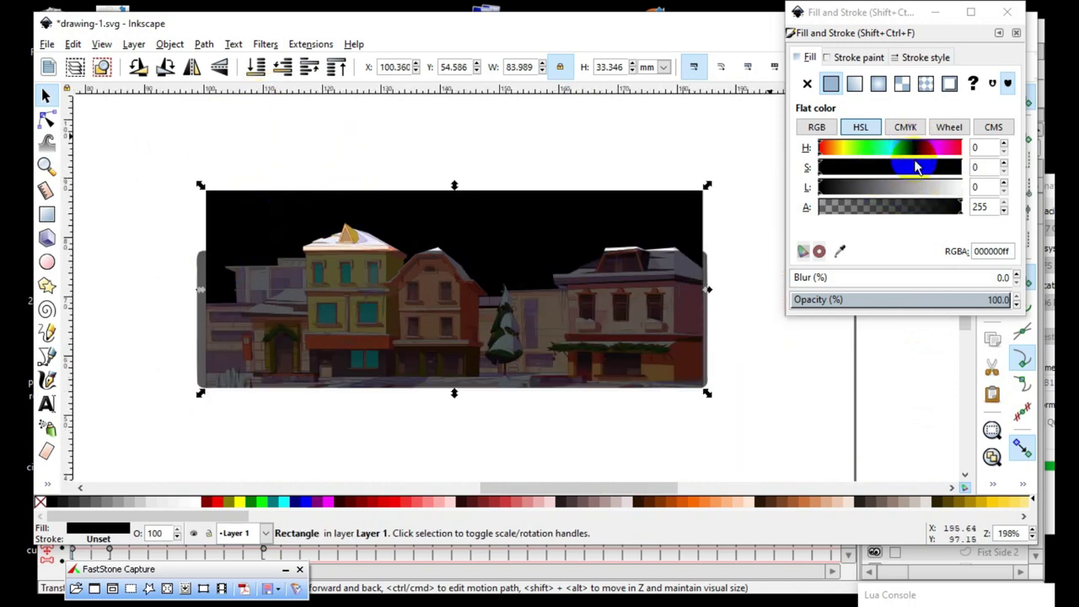
- Fill the background rectangle blue (366cdf) with HSL Hue 156, Saturation 170, Lightness 135
left_click(907, 150)
left_click(894, 186)
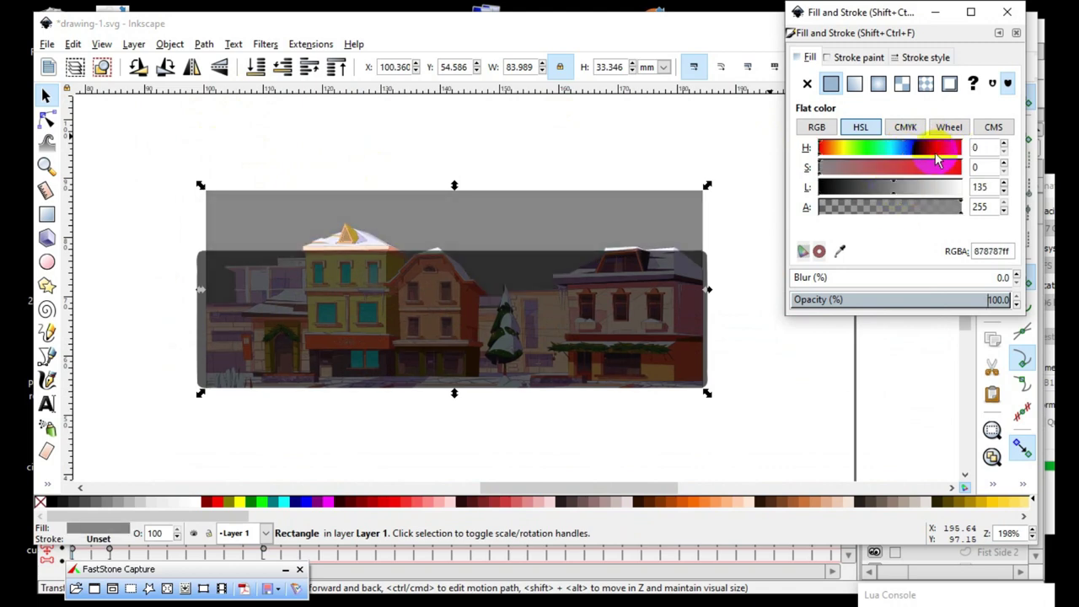
left_click(915, 167)
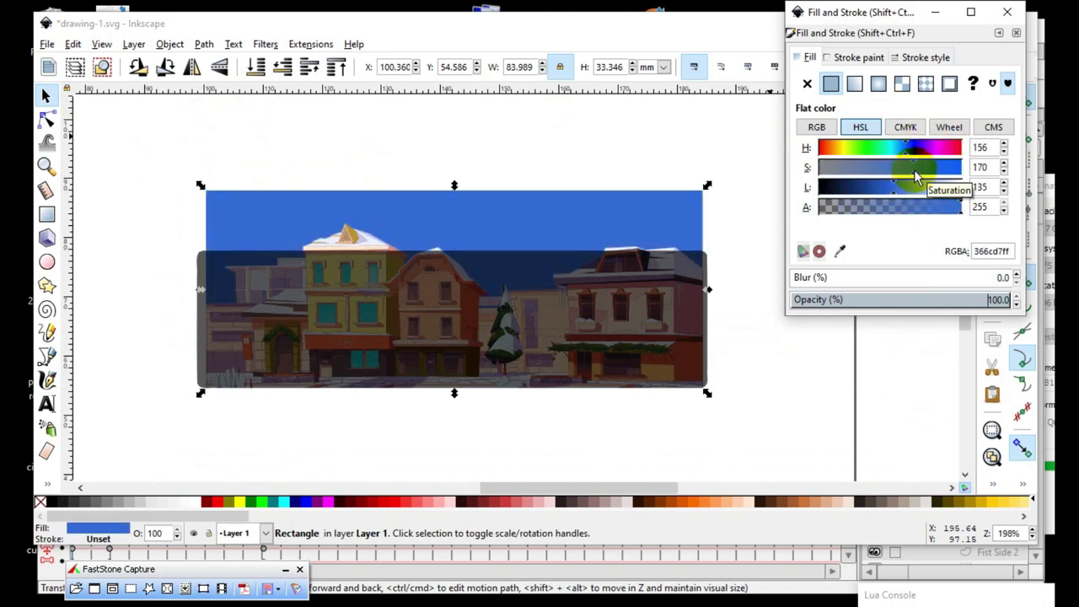
- Select the dark translucent overlay and bring the Fill and Stroke window forward
left_click(323, 453)
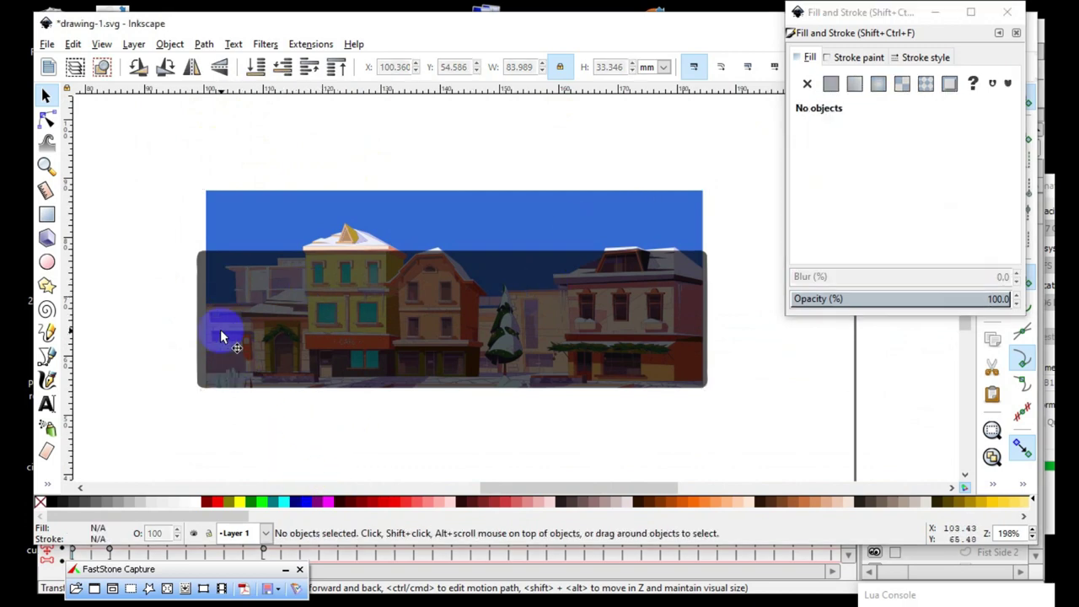
scroll(398, 327, "up", 2, "ctrl")
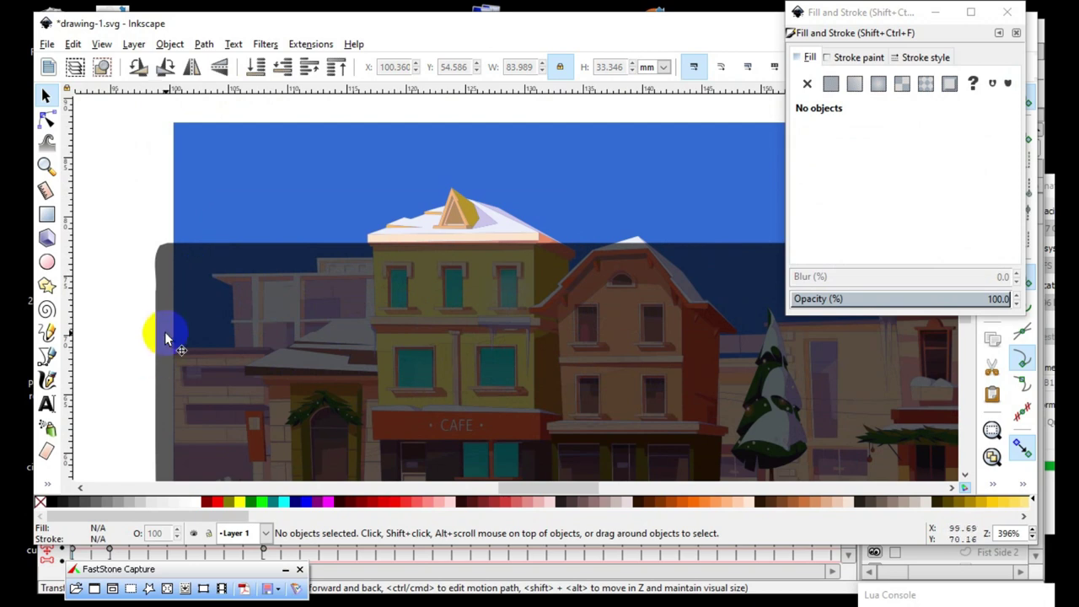
left_click(166, 335)
scroll(231, 382, "down", 1, "ctrl")
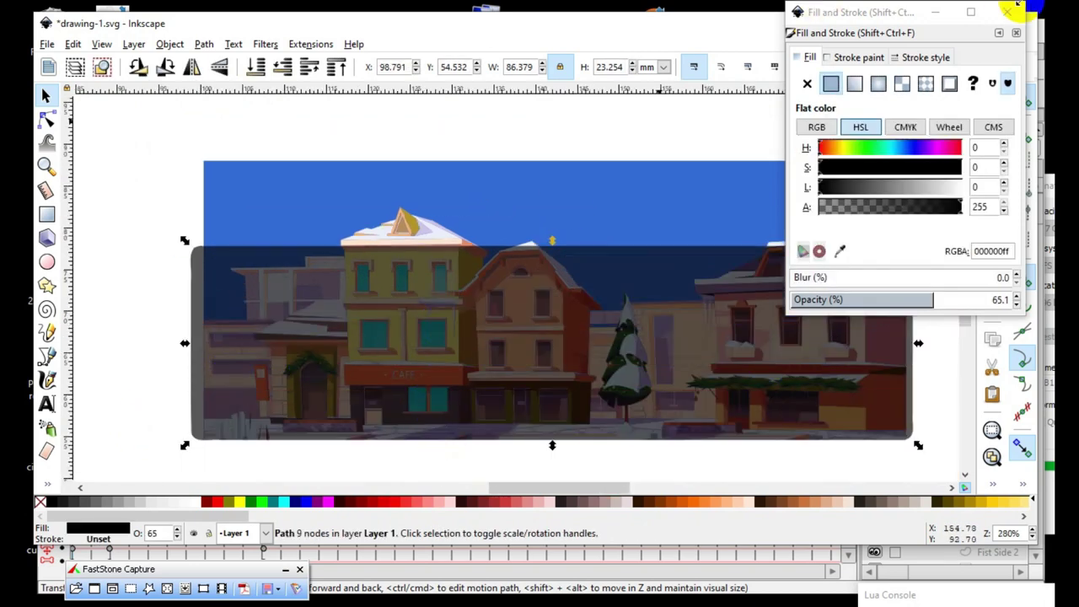
left_click(854, 18)
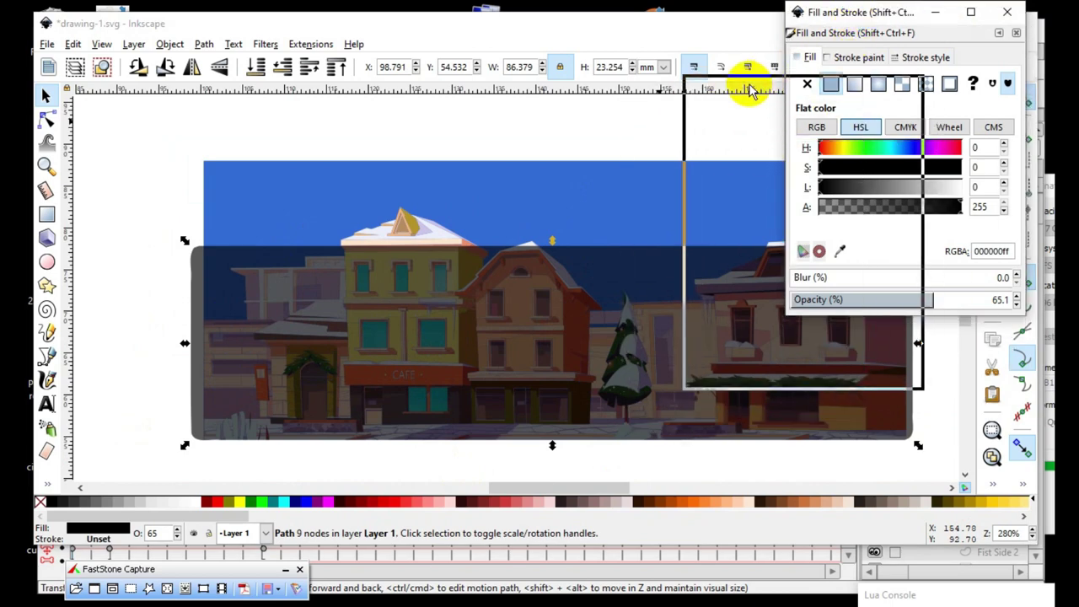
- Move the Fill and Stroke dialog to a new spot and deselect the overlay
left_click_drag(853, 19, 752, 93)
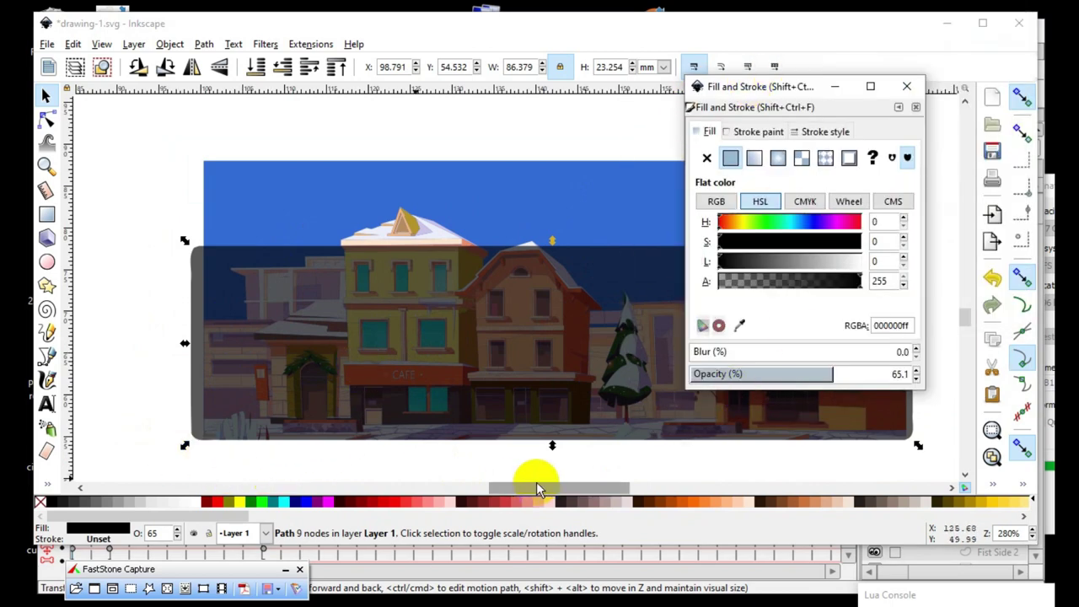
left_click(127, 316)
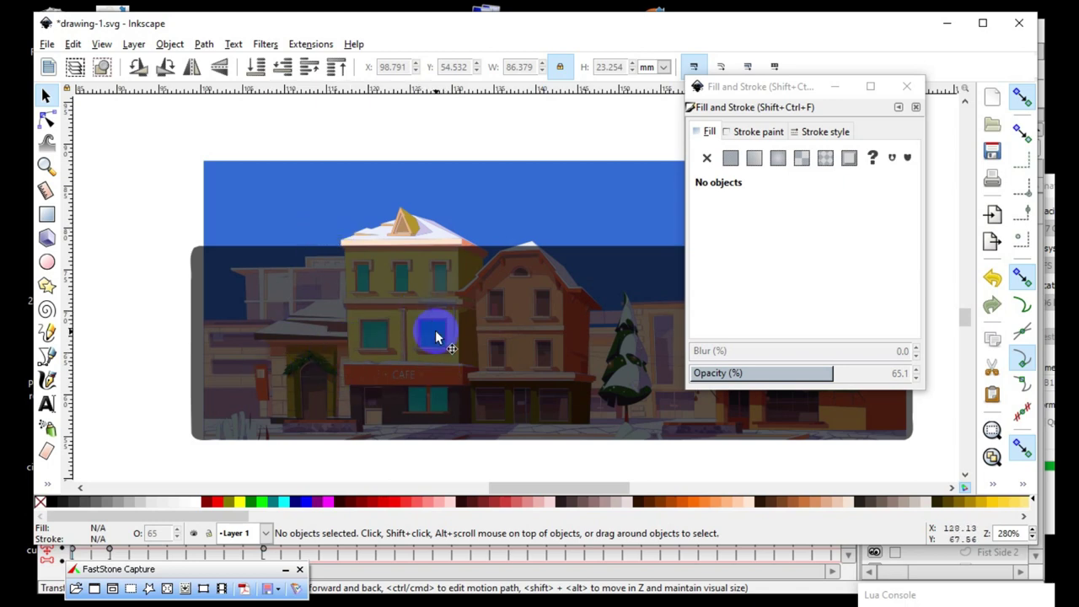
- Drag the 65% black overlay below the town picture, then zoom in on the orange house
left_click_drag(438, 427, 432, 469)
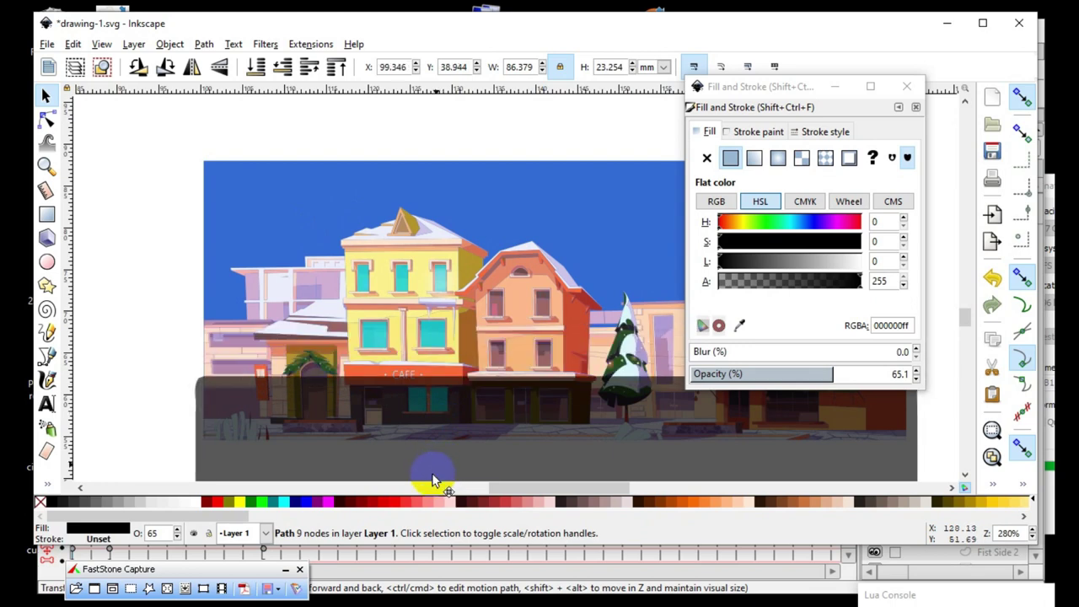
scroll(411, 221, "down", 2)
scroll(411, 221, "up", 1)
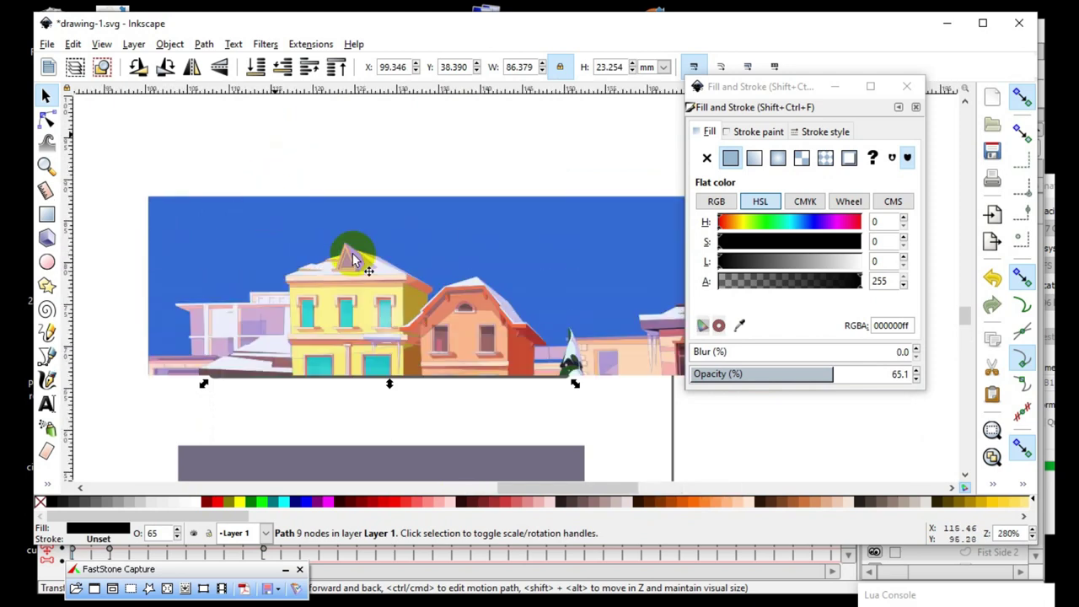
scroll(478, 210, "up", 1)
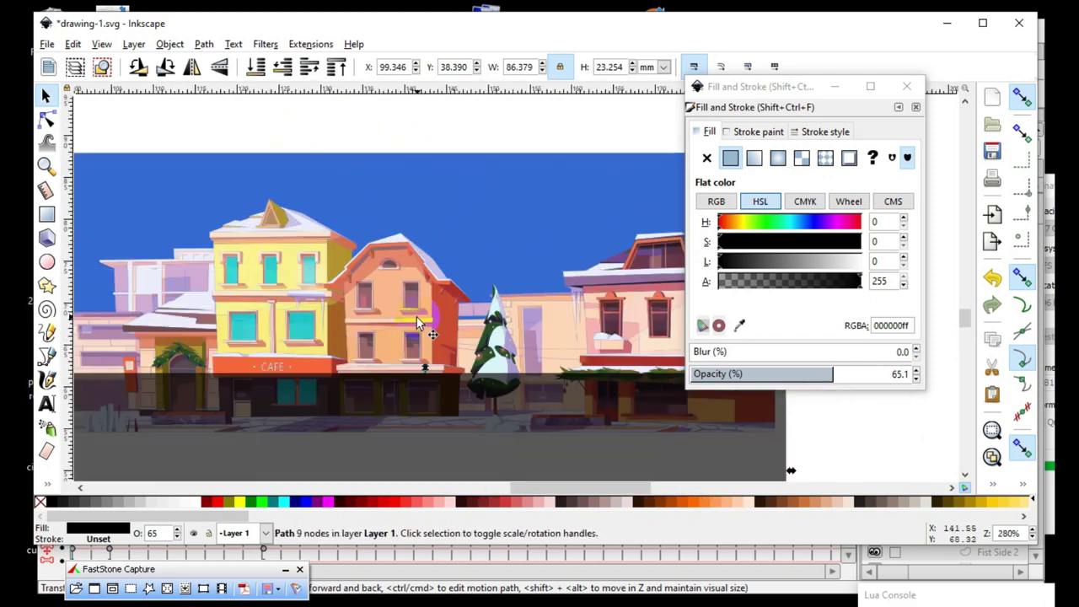
left_click_drag(411, 406, 410, 399)
scroll(386, 344, "down", 2)
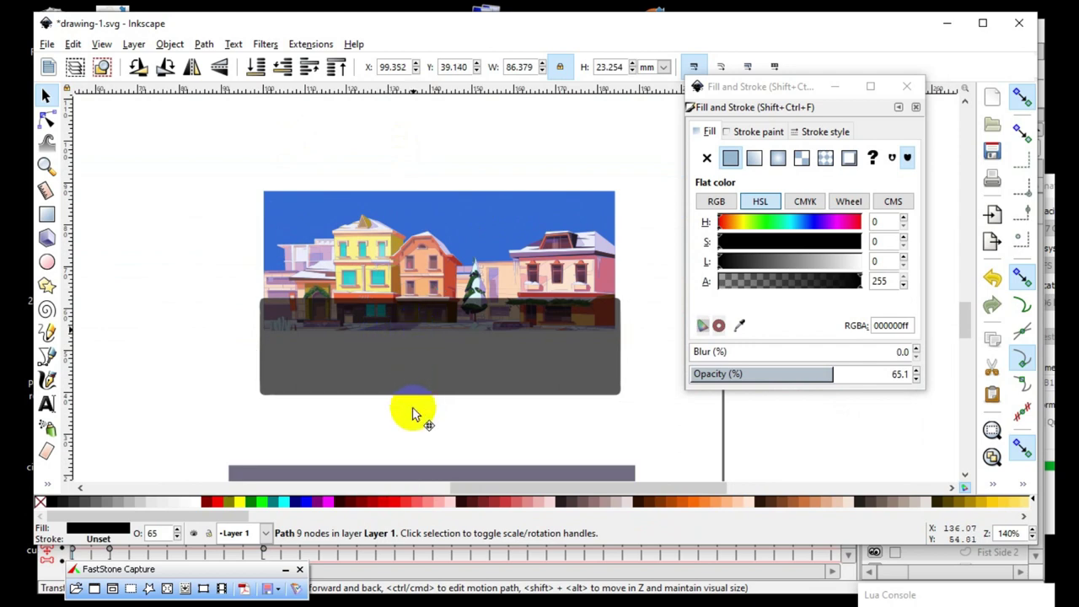
mouse_move(387, 337)
left_mouse_down()
mouse_move(416, 394)
mouse_move(409, 383)
left_mouse_up()
scroll(391, 269, "up", 2)
scroll(392, 269, "up", 1)
scroll(421, 286, "up", 1)
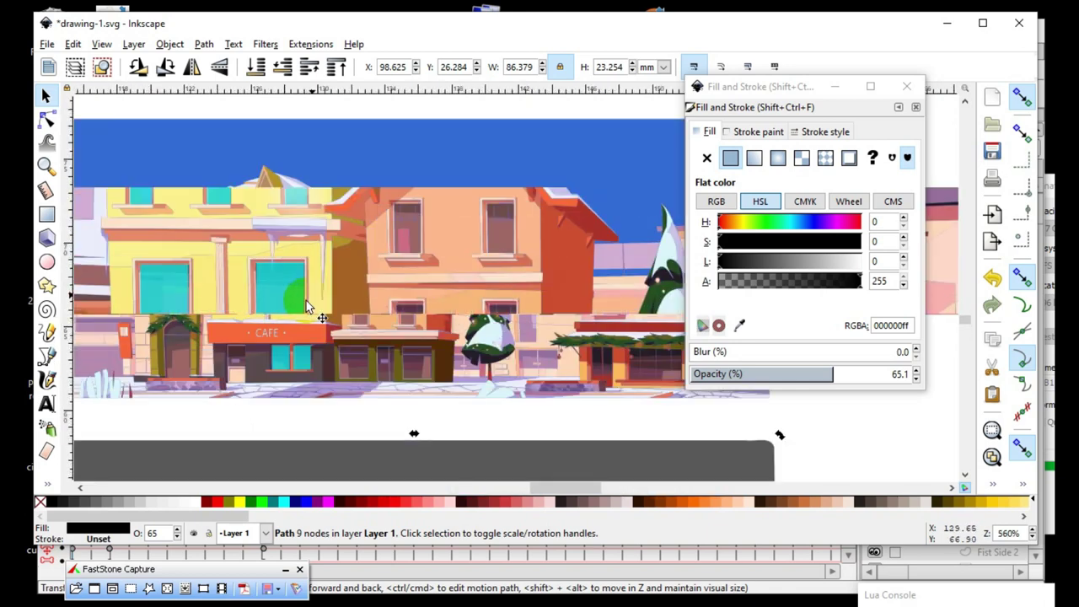
scroll(421, 225, "up", 2)
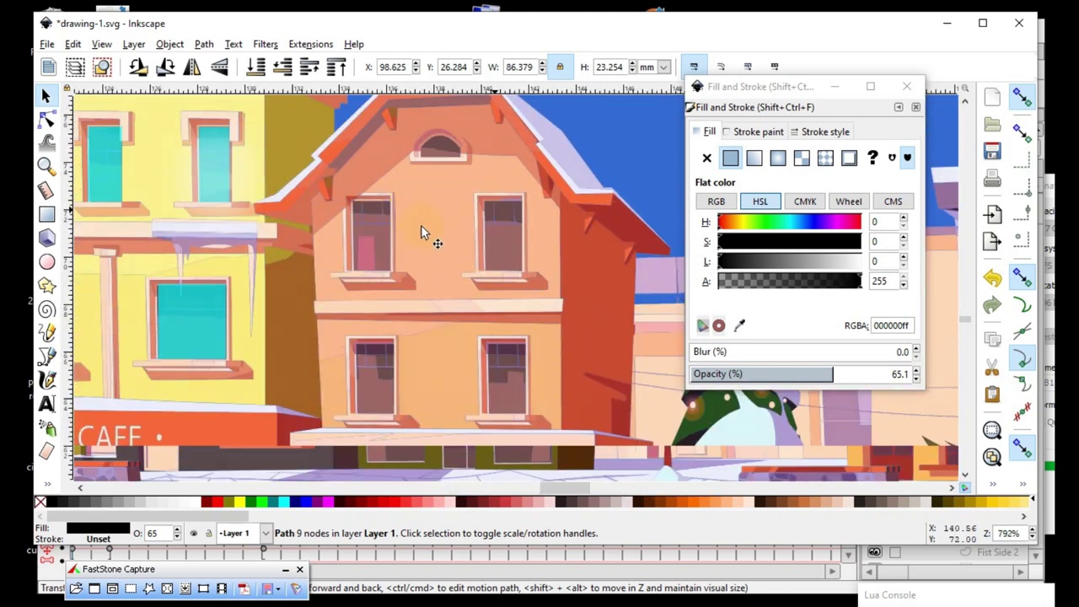
scroll(456, 204, "up", 1)
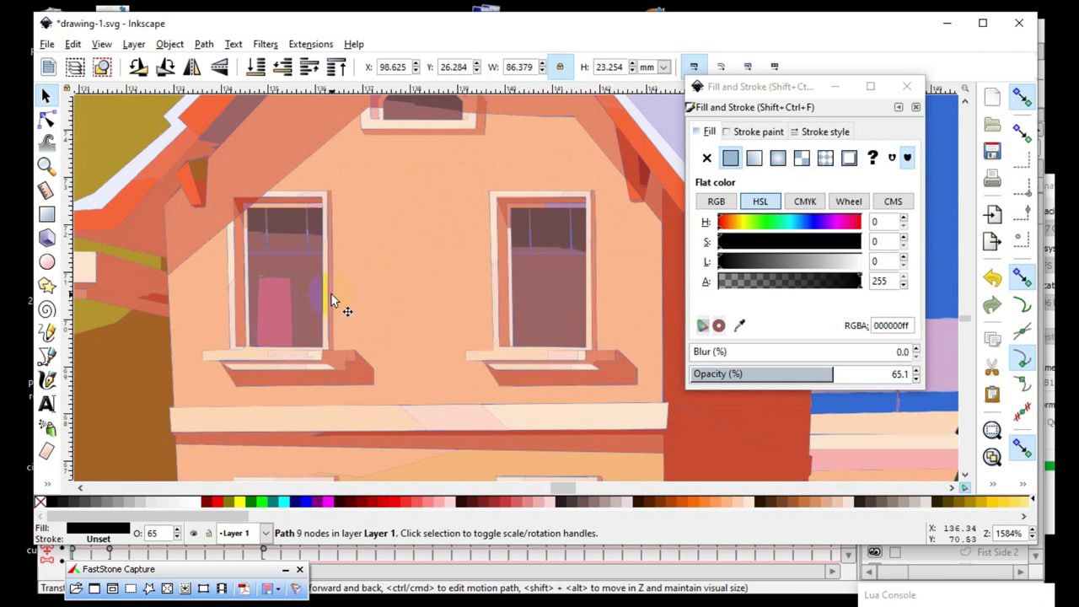
- Cover the orange house's left upper window with a 1.500 × 2.953 mm light-cyan rectangle at 73% opacity
left_click(47, 214)
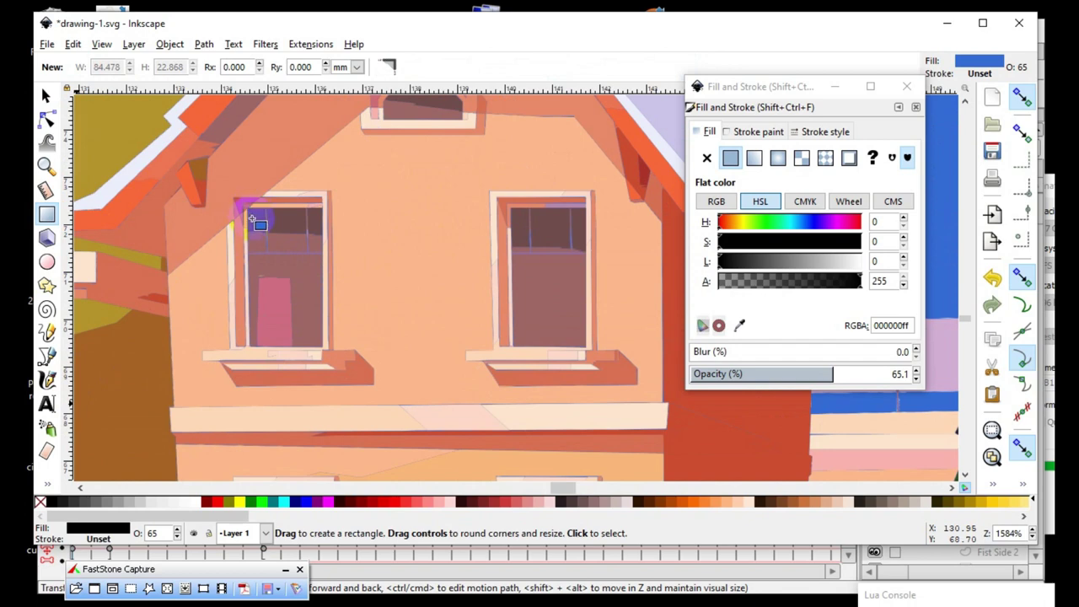
left_click_drag(247, 208, 323, 346)
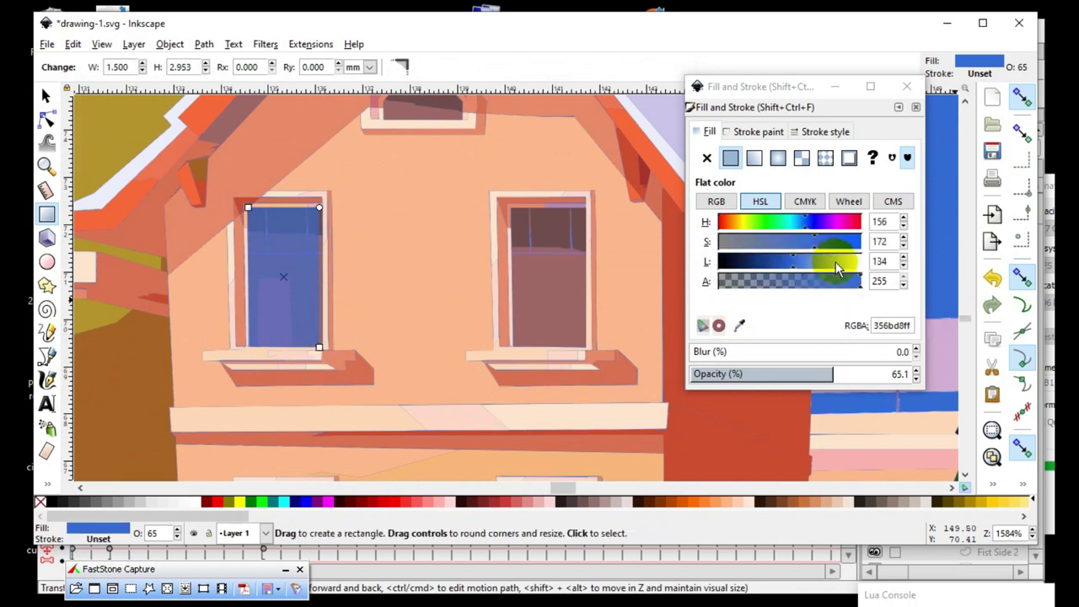
left_click_drag(836, 268, 831, 262)
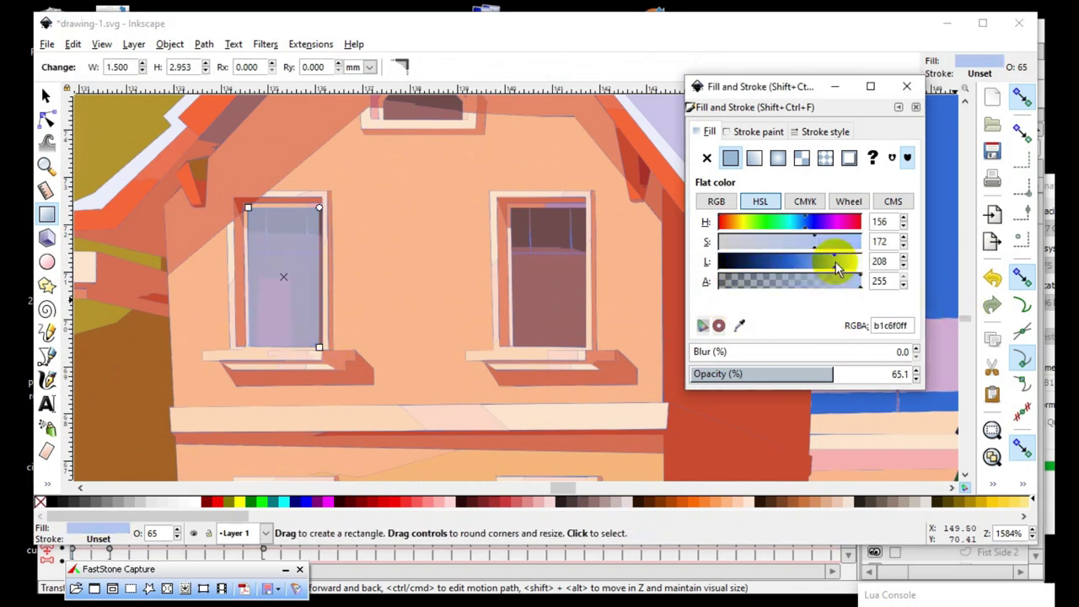
left_click(790, 225)
left_click_drag(800, 242, 853, 241)
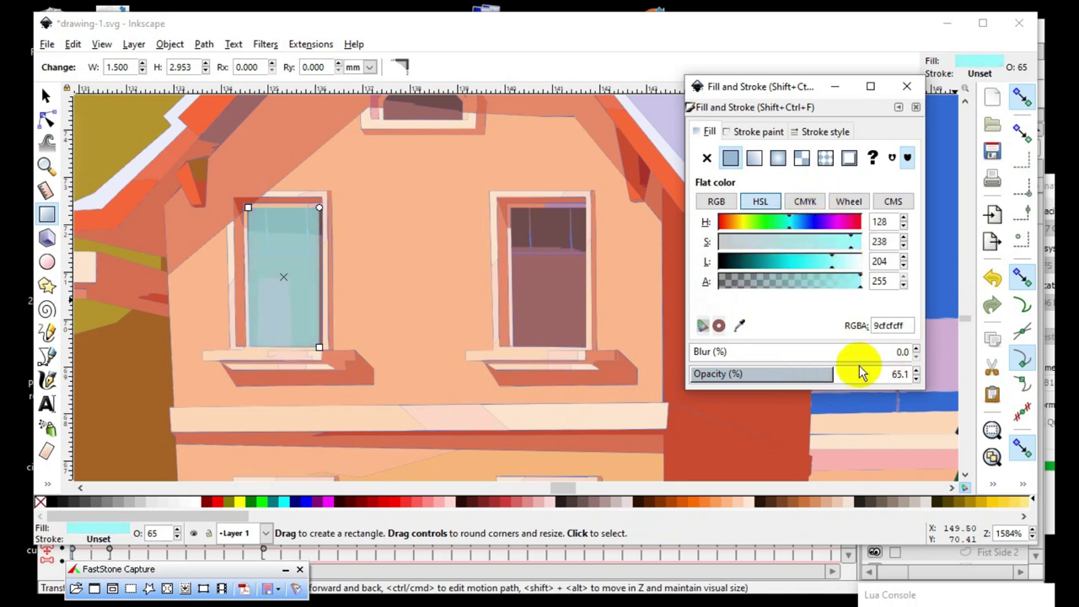
mouse_move(842, 373)
left_mouse_down()
mouse_move(871, 373)
mouse_move(860, 374)
left_mouse_up()
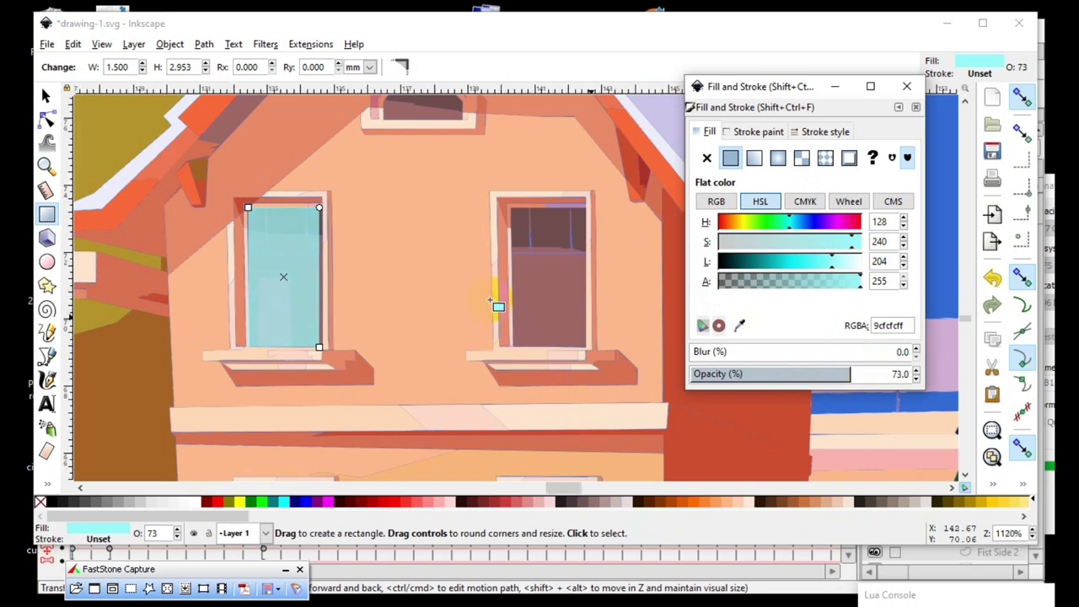
- Switch to the Selector and toggle the window rectangle into rotate mode
scroll(492, 322, "down", 1)
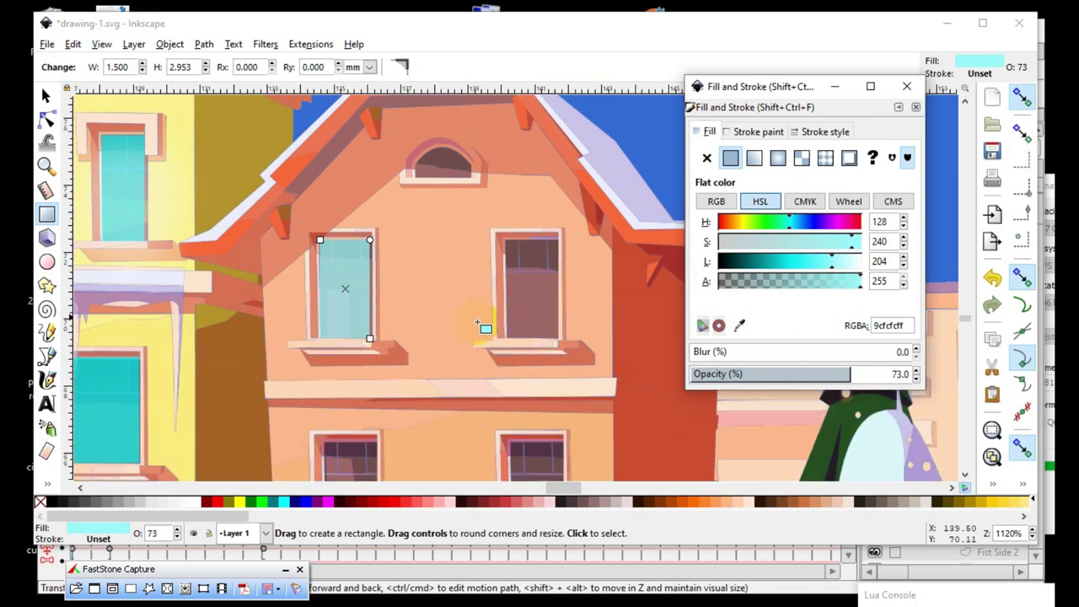
scroll(531, 294, "down", 1)
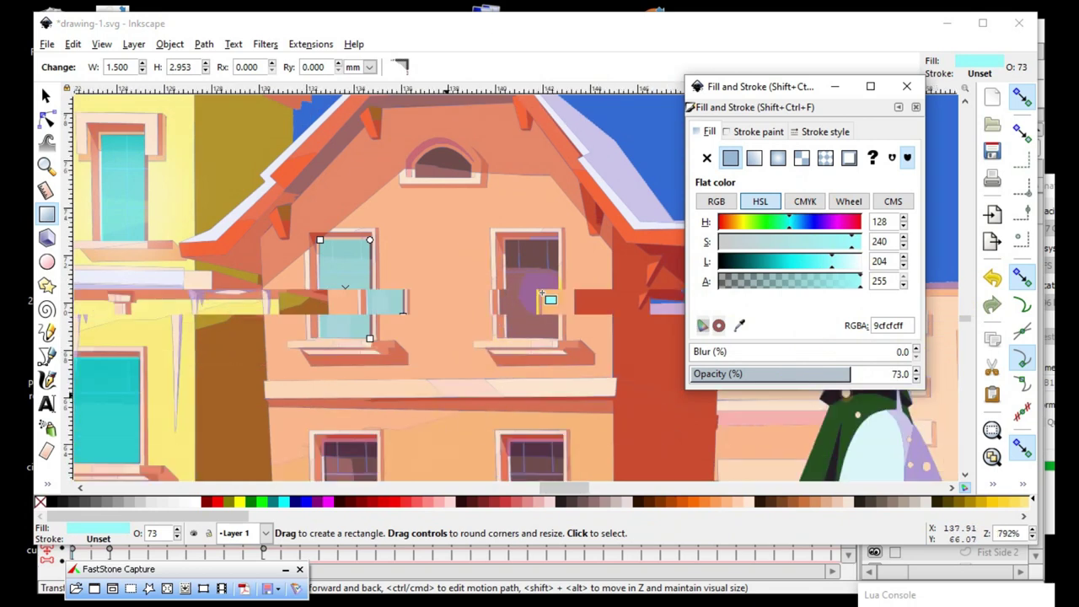
left_click(46, 96)
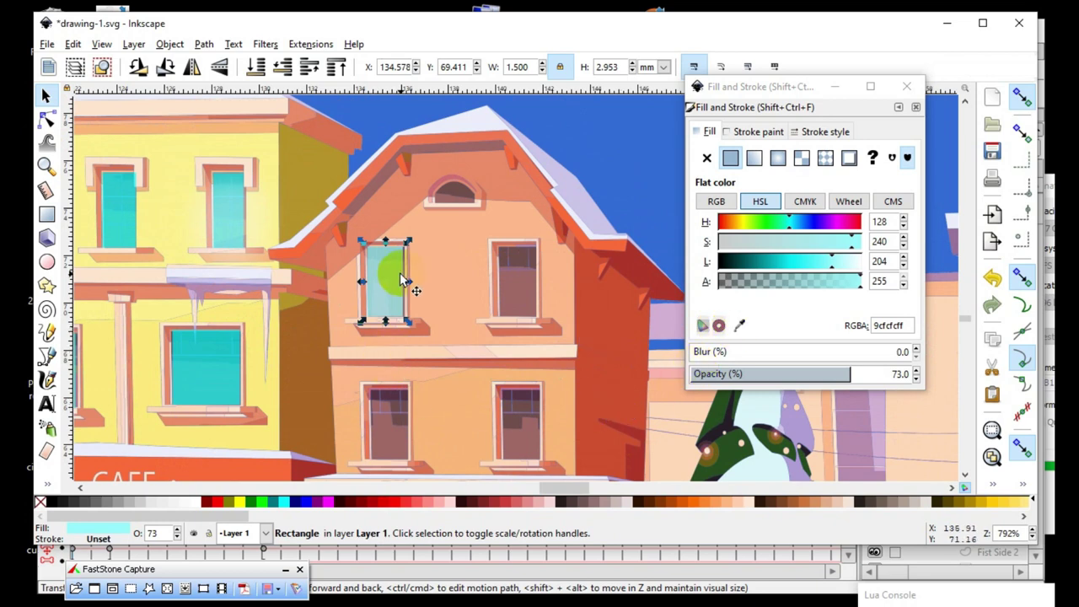
left_click(399, 272)
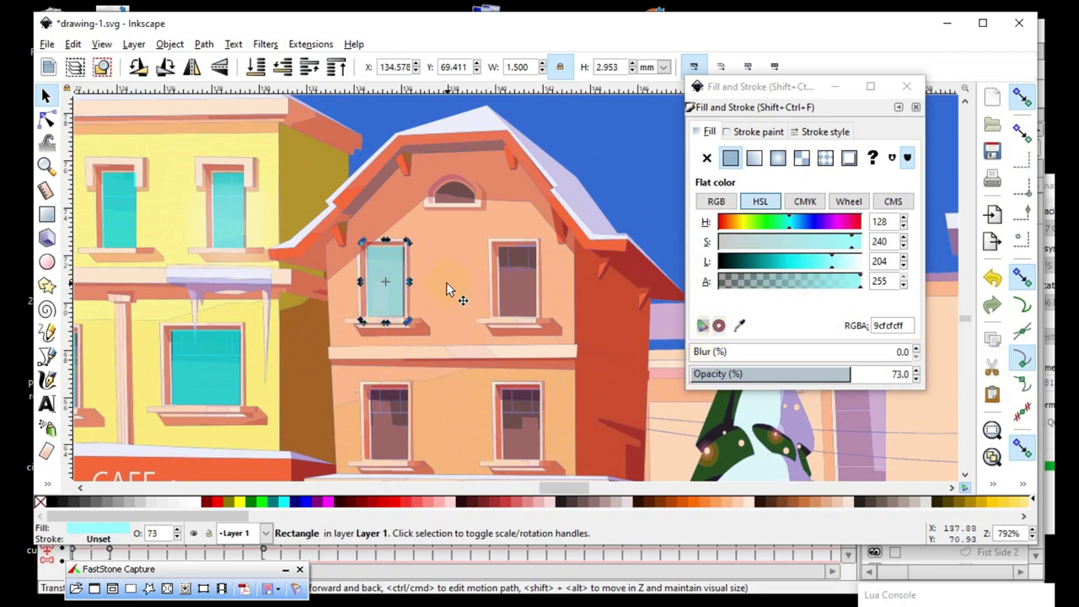
left_click(367, 265)
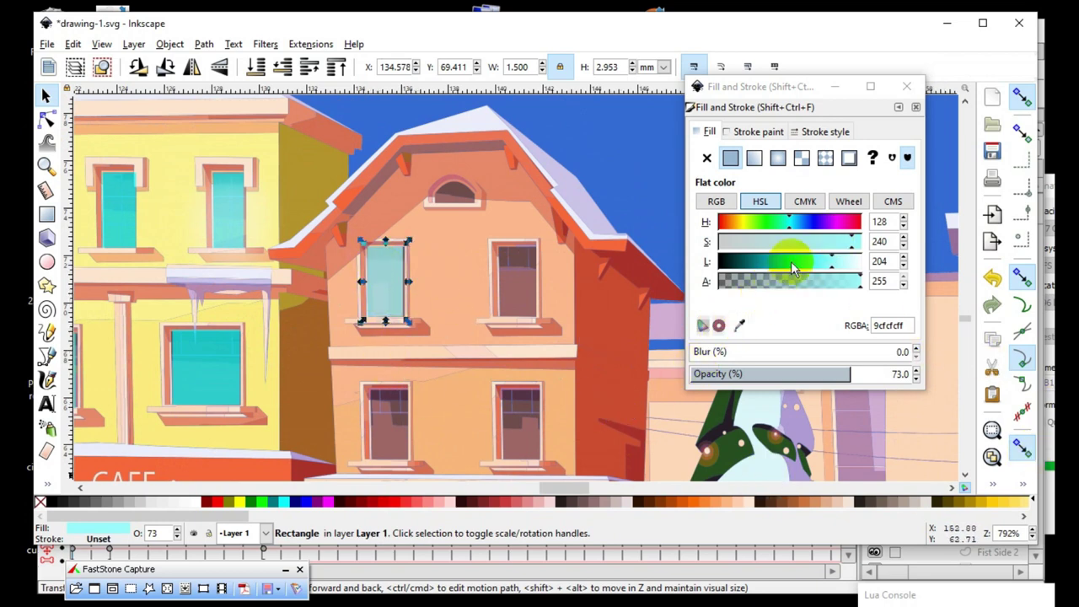
- Lower the cyan window rectangle's lightness to 177 and reselect it
left_click(821, 268)
left_click(818, 268)
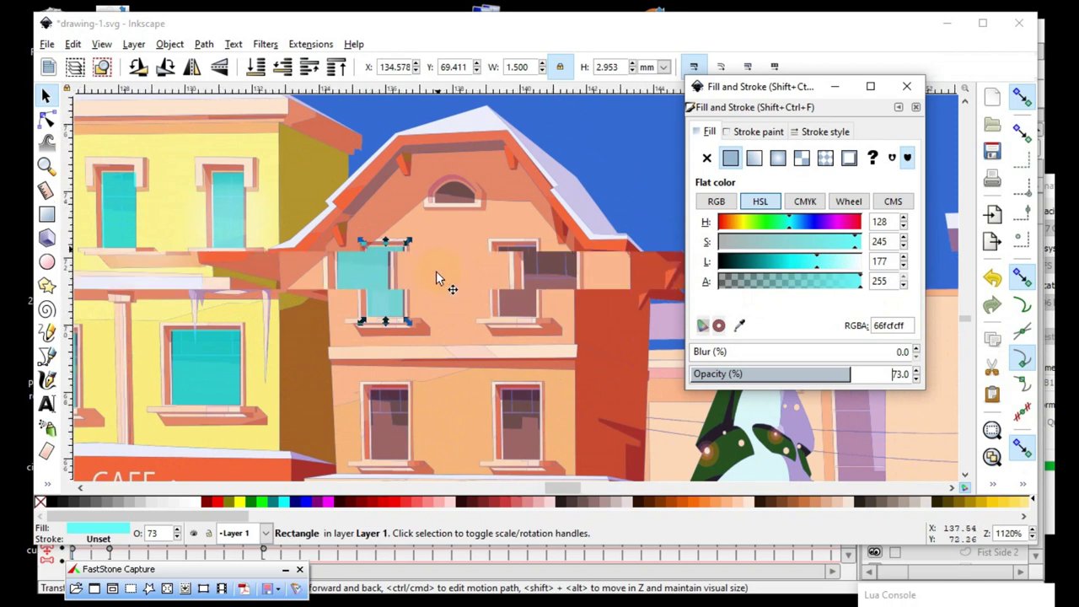
scroll(435, 271, "up", 1, "ctrl")
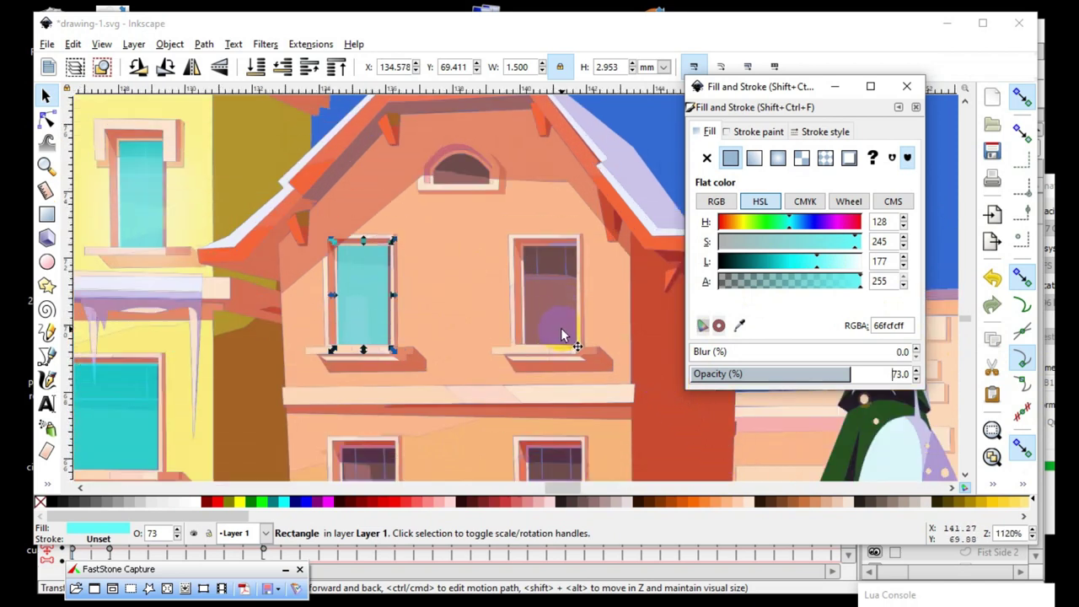
scroll(561, 333, "up", 1, "ctrl")
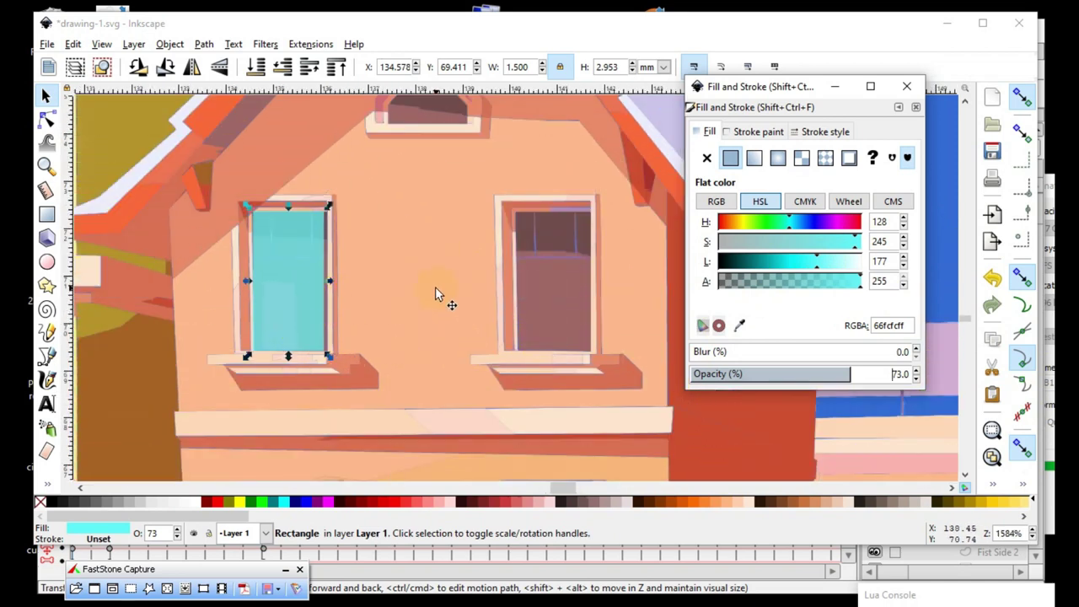
left_click(408, 317)
left_click(286, 271)
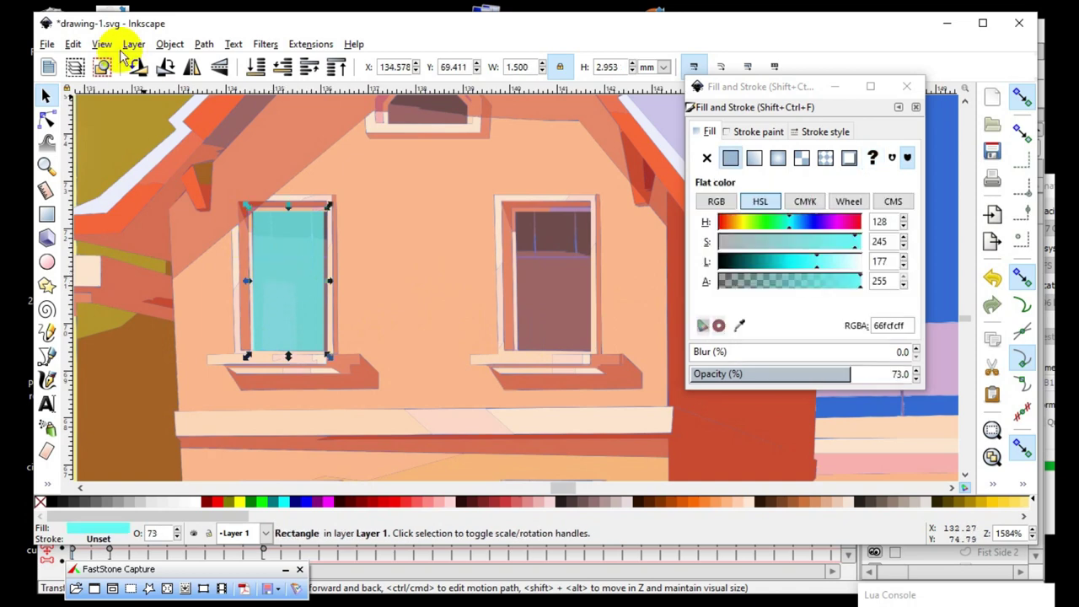
- Duplicate the cyan rectangle and fit the 1.516 × 2.953 mm copy over the right upper window
left_click(71, 45)
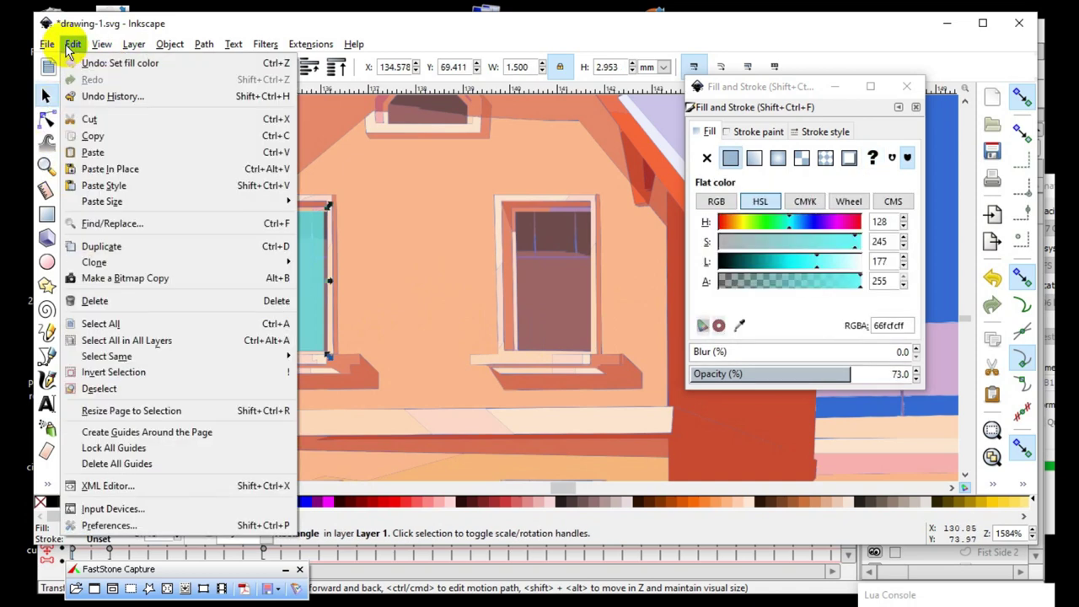
left_click(118, 246)
mouse_move(281, 305)
left_mouse_down()
mouse_move(555, 302)
mouse_move(529, 298)
mouse_move(537, 292)
left_mouse_up()
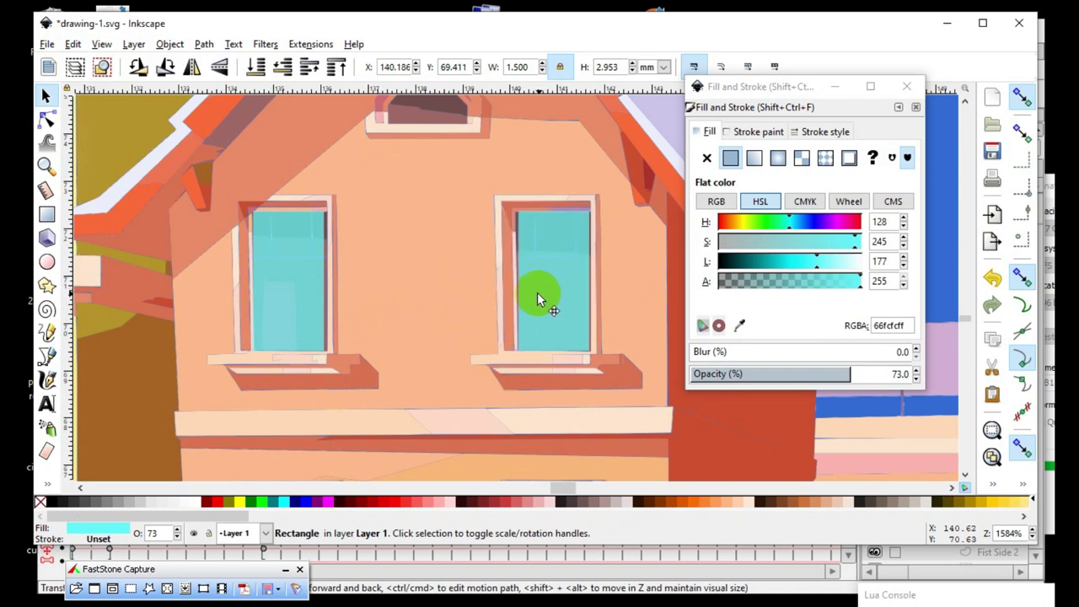
left_click_drag(538, 293, 540, 301)
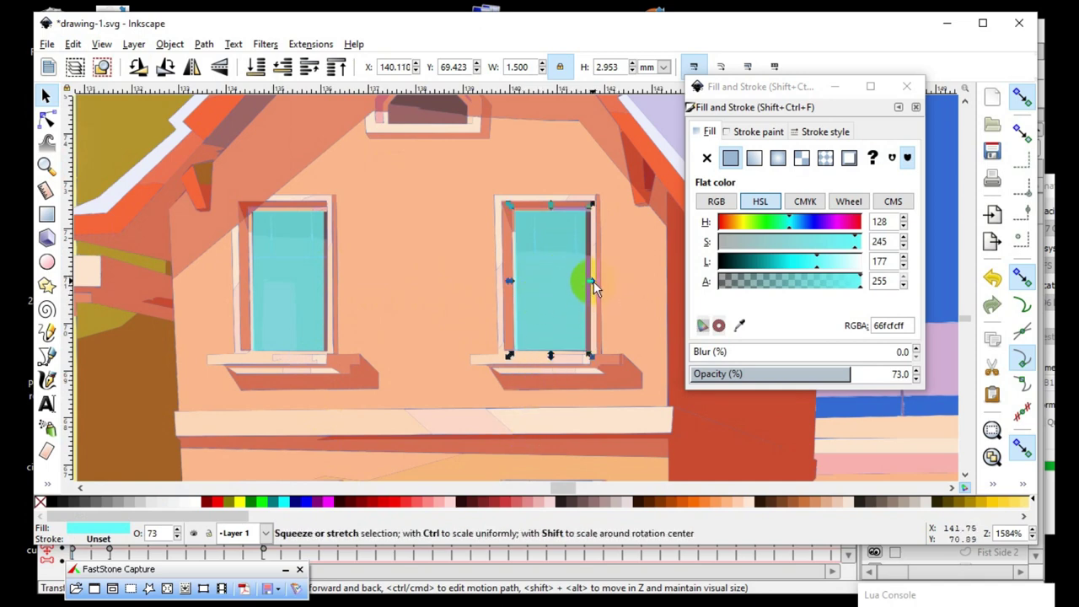
mouse_move(591, 278)
left_mouse_down()
mouse_move(571, 287)
mouse_move(591, 292)
left_mouse_up()
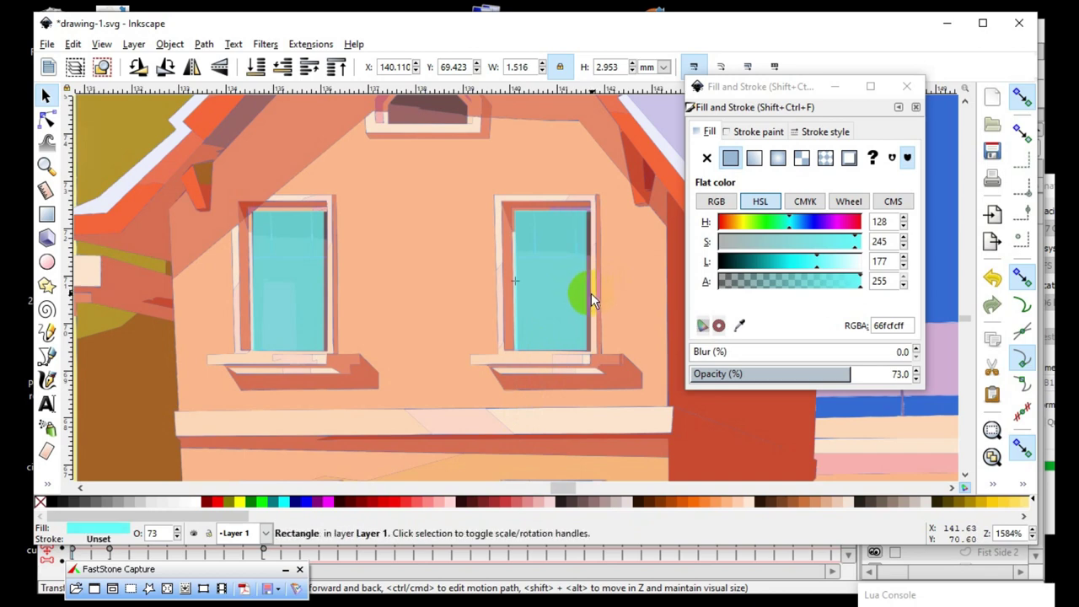
- Select the left window rectangle and open the Edit menu, then dismiss it
scroll(479, 305, "down", 1)
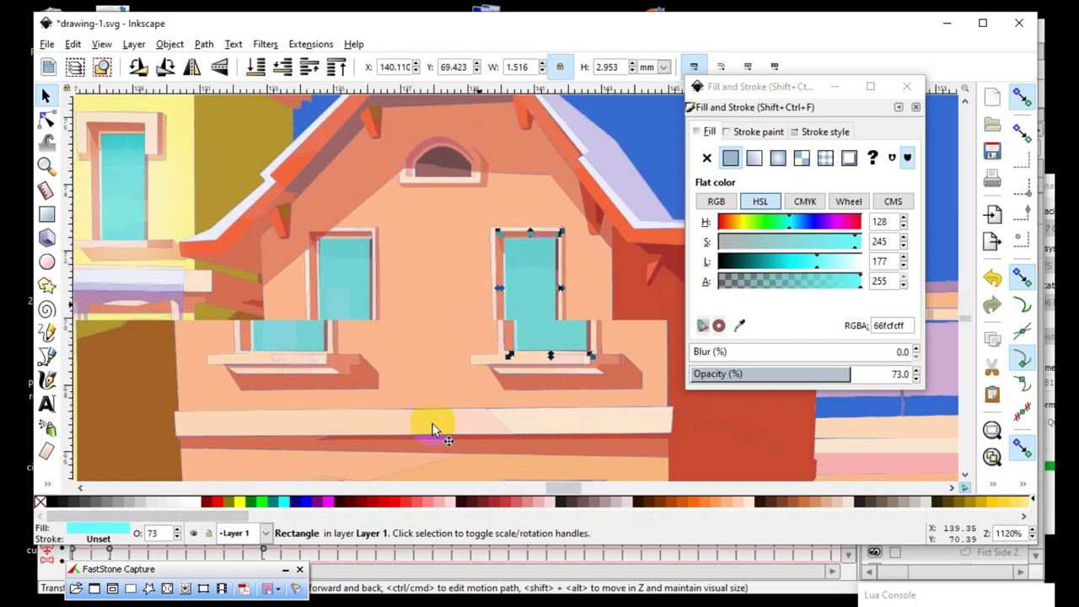
scroll(440, 232, "down", 2)
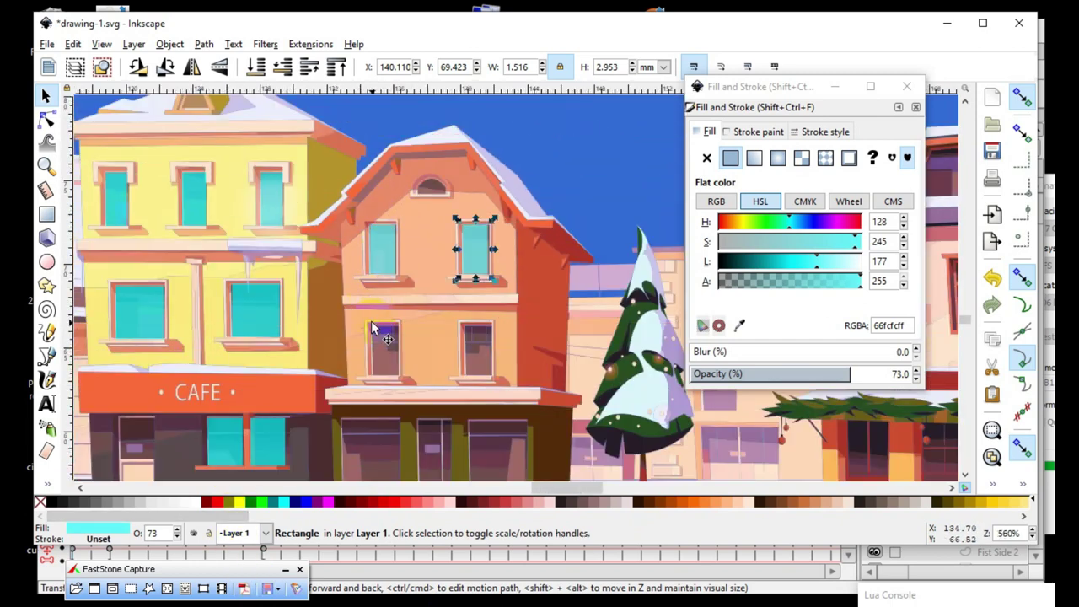
scroll(405, 394, "up", 1)
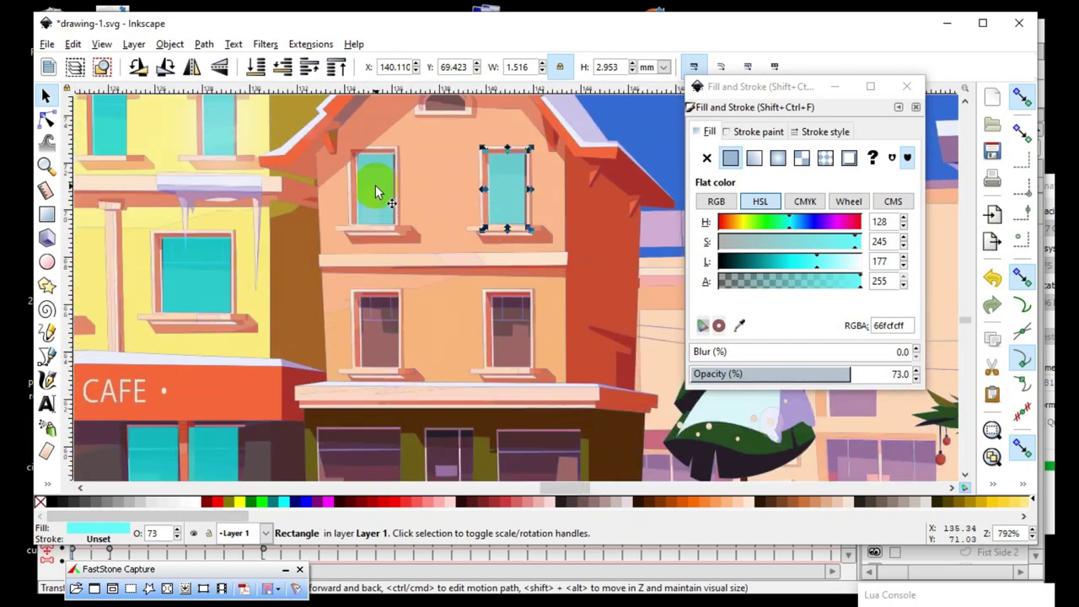
left_click(375, 192)
left_click(72, 43)
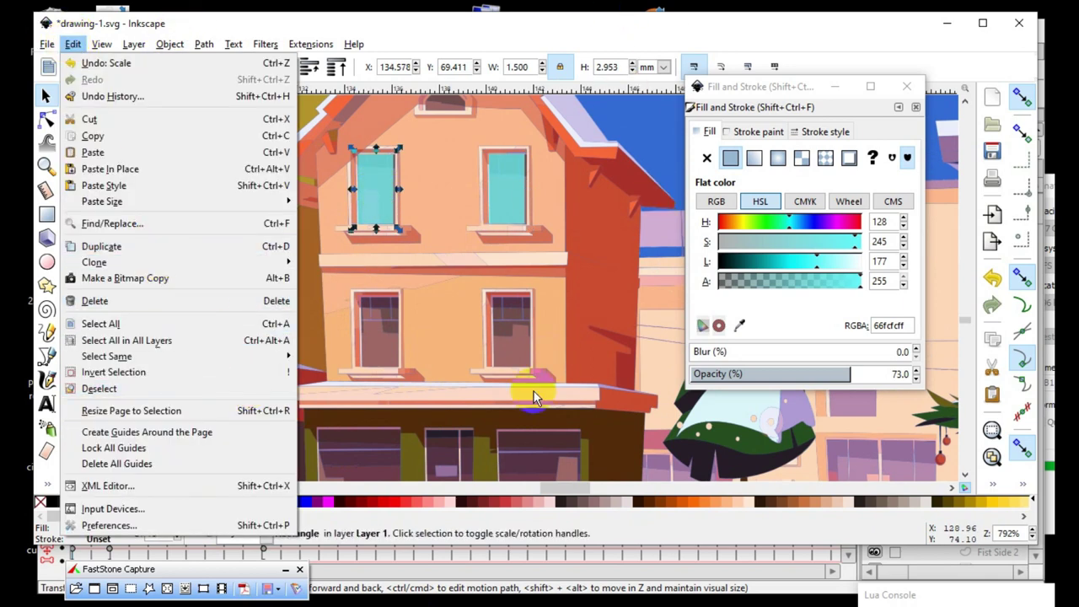
left_click(429, 341)
scroll(413, 421, "down", 2)
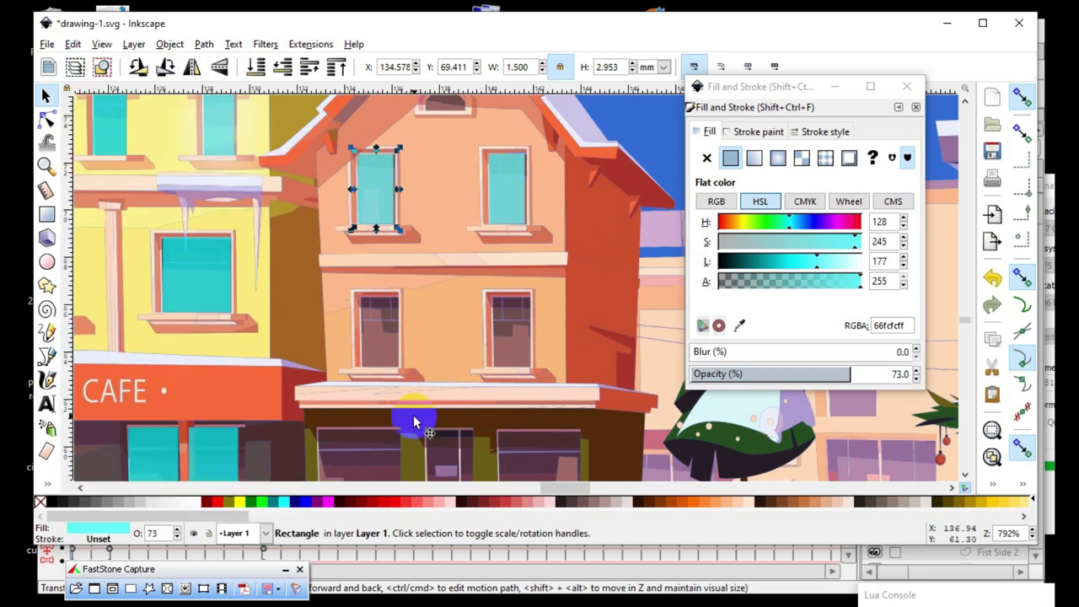
- Squash the blue sky rectangle from its top to 83.989 × 15.372 mm, then deselect
left_click(431, 156)
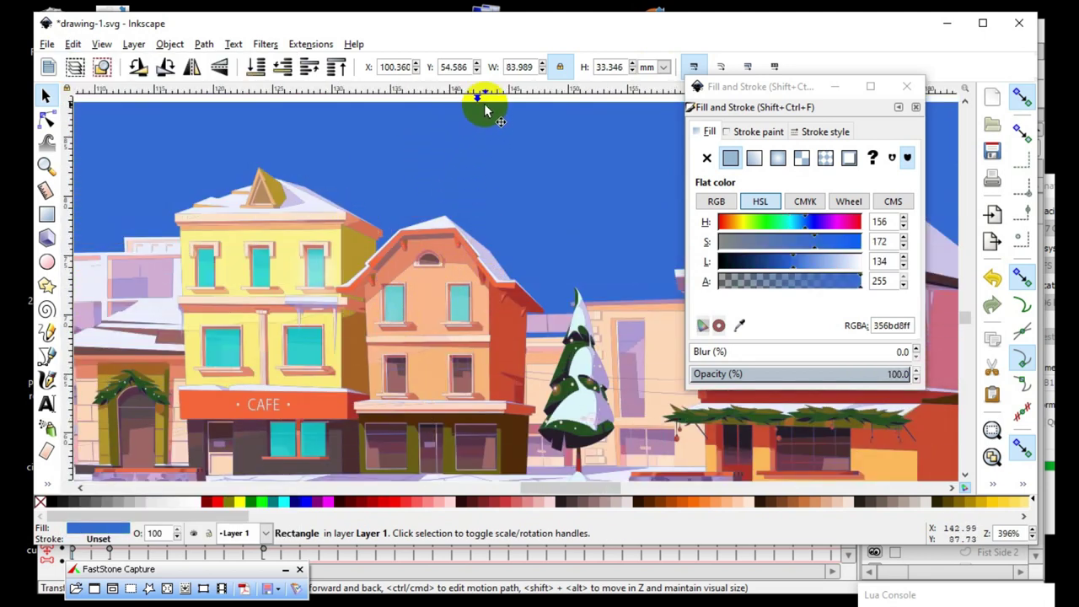
mouse_move(479, 98)
left_mouse_down()
mouse_move(481, 223)
mouse_move(518, 334)
left_mouse_up()
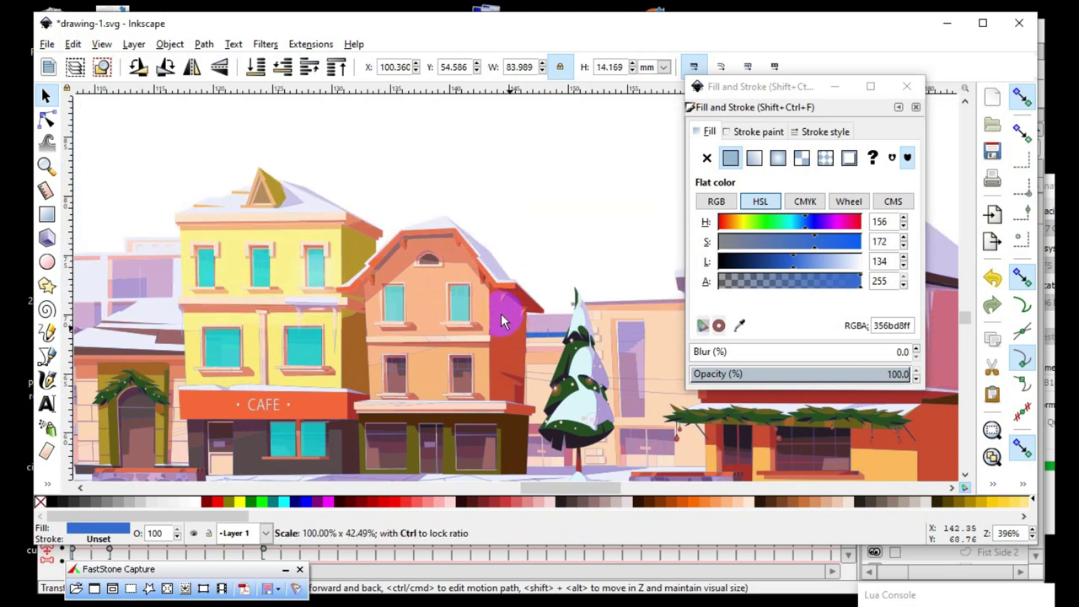
left_click_drag(503, 321, 497, 278)
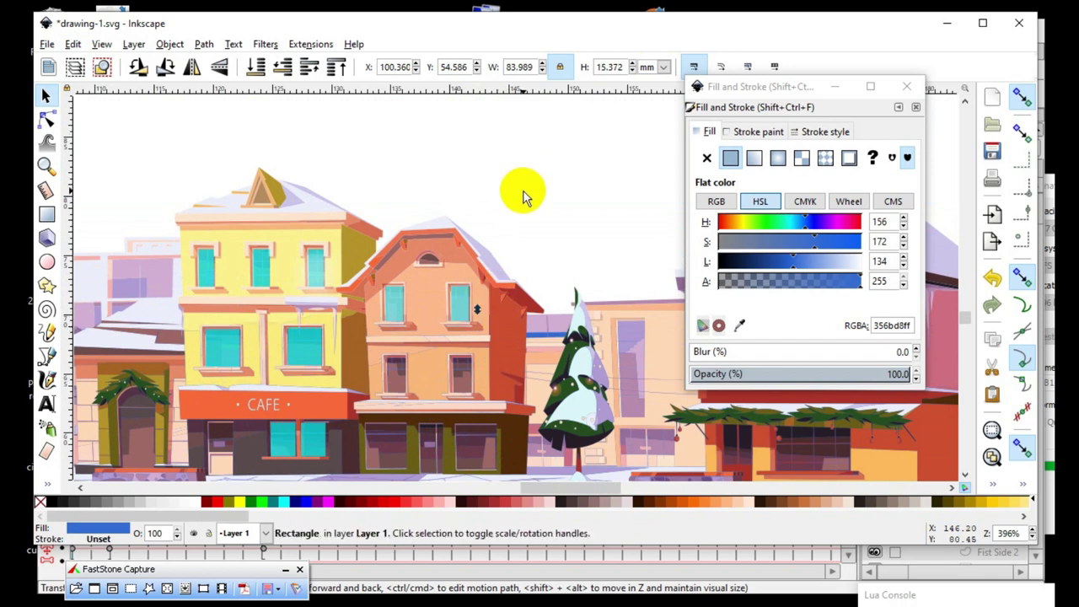
left_click(515, 199)
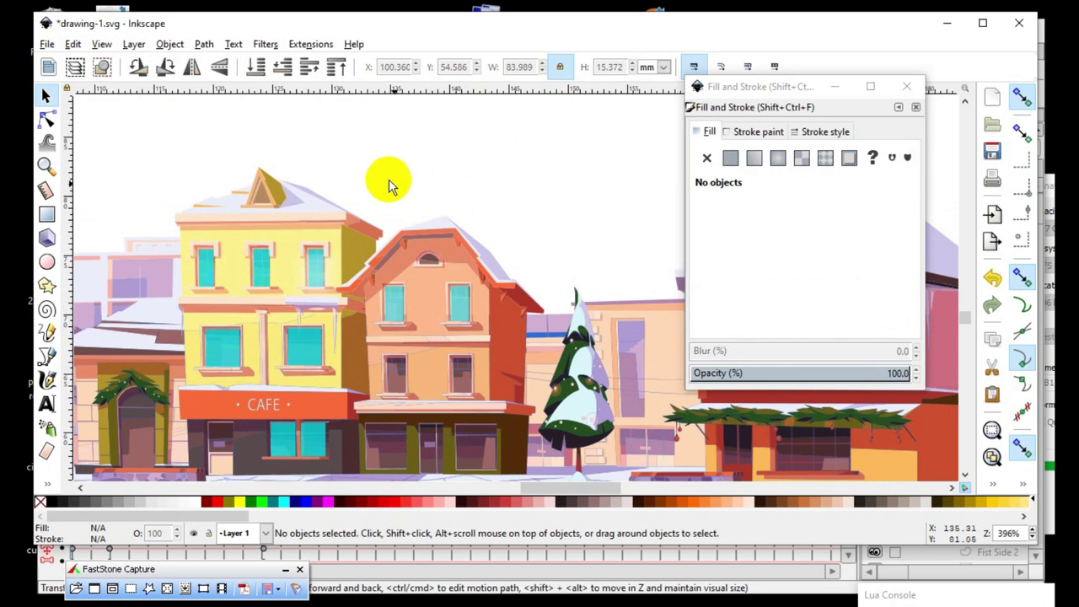
- Duplicate the orange house's two upper cyan window panes and move the copies onto its lower windows
left_click_drag(361, 152, 494, 334)
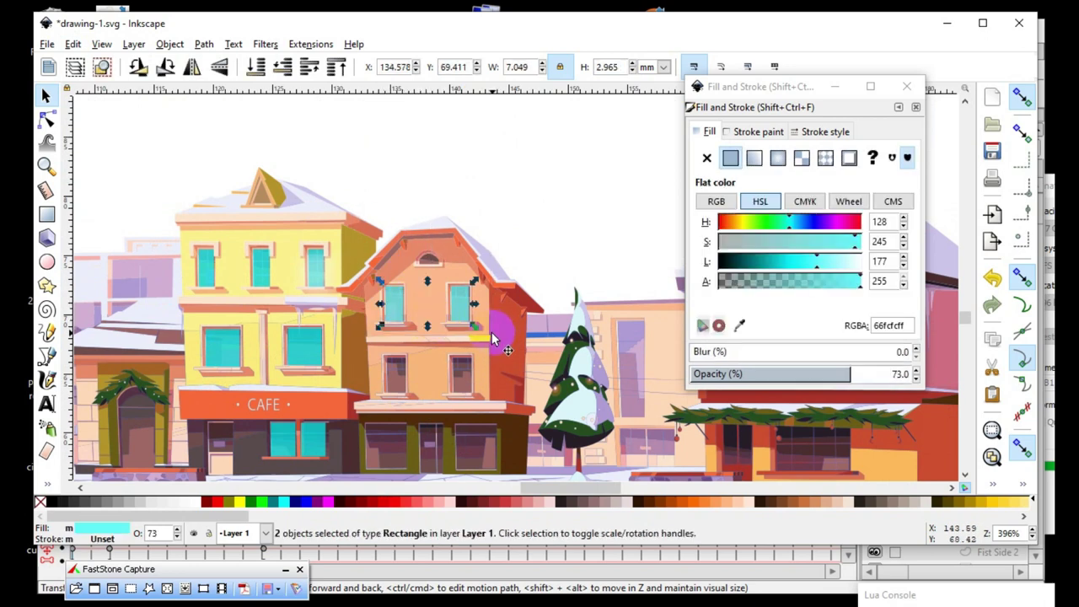
left_click(72, 44)
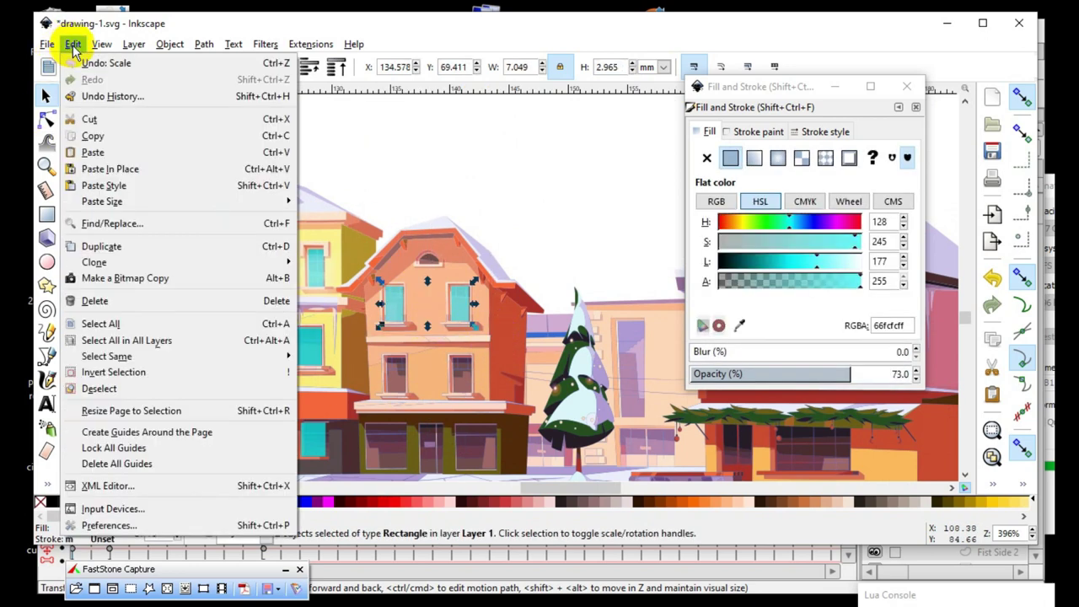
left_click(99, 248)
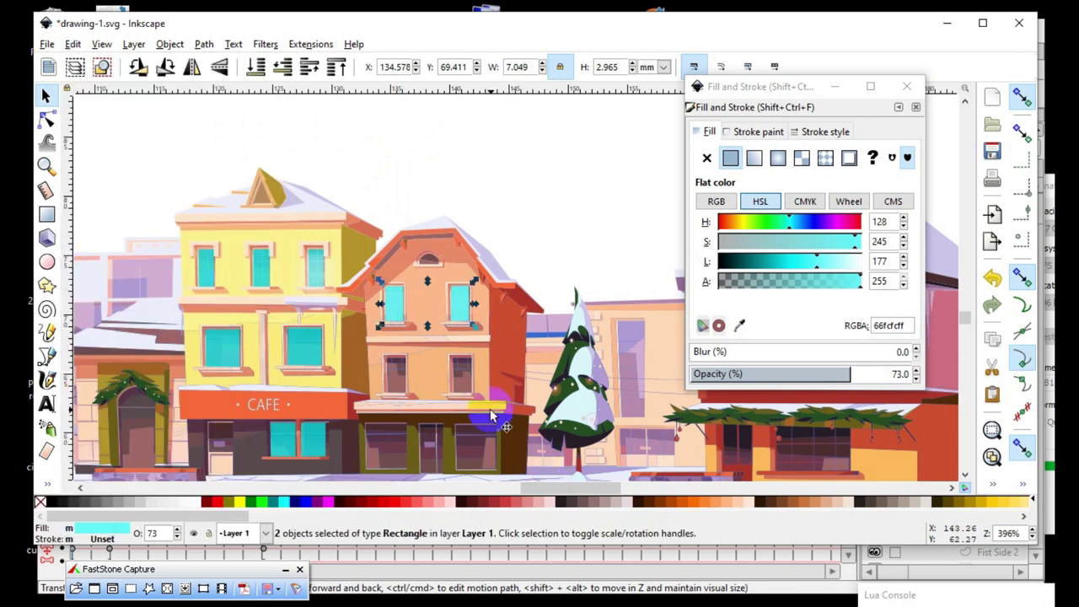
left_click_drag(399, 304, 405, 356)
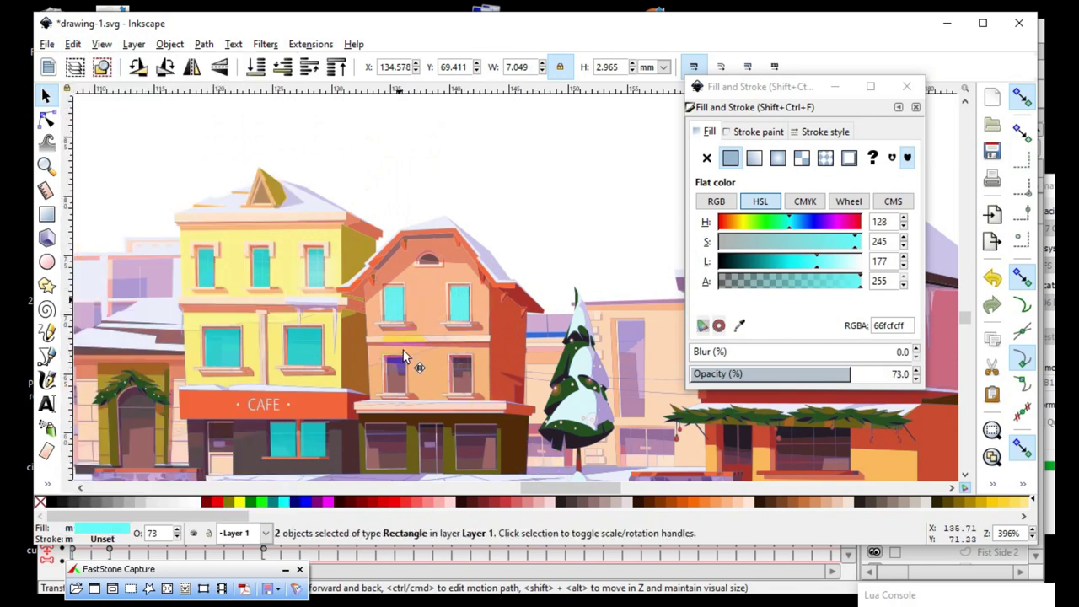
left_click_drag(407, 404, 401, 383)
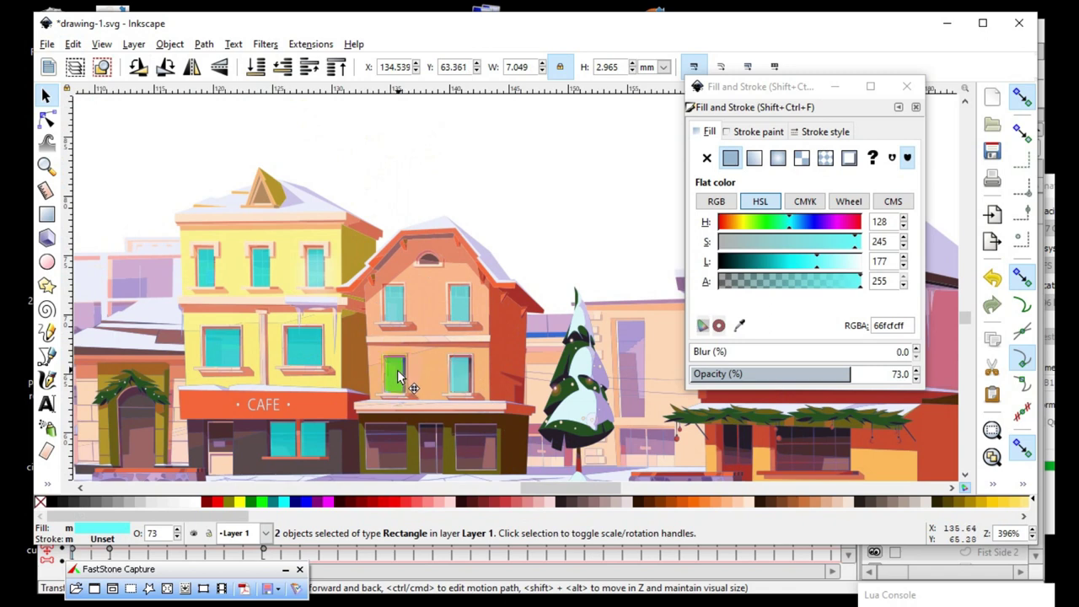
- Nudge the copied cyan panes into the lower window frames at X 134.781, Y 63.402 mm
scroll(412, 323, "up", 4)
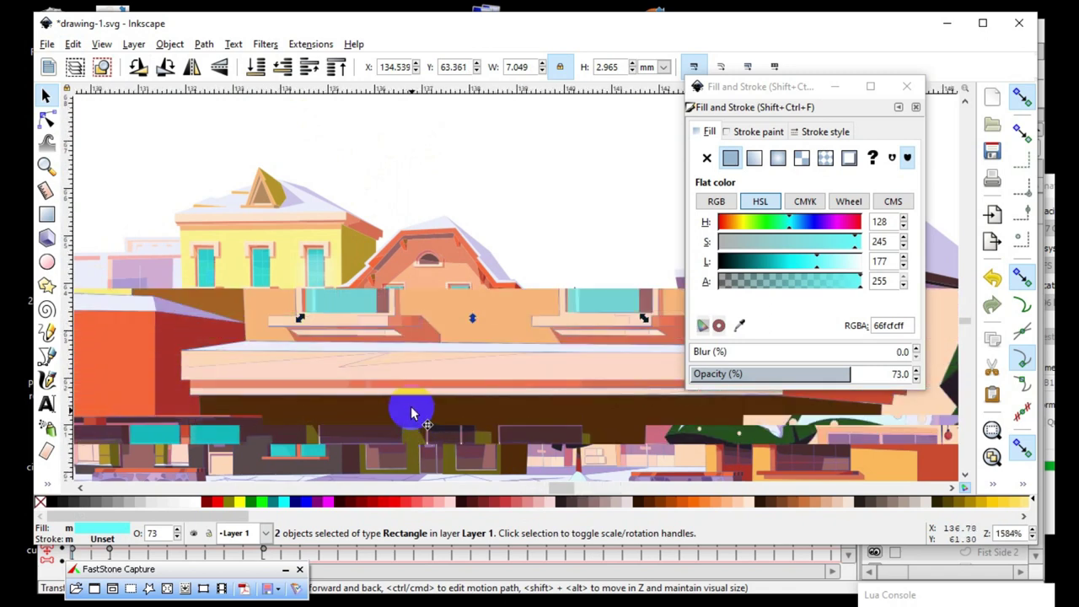
left_click_drag(342, 268, 352, 268)
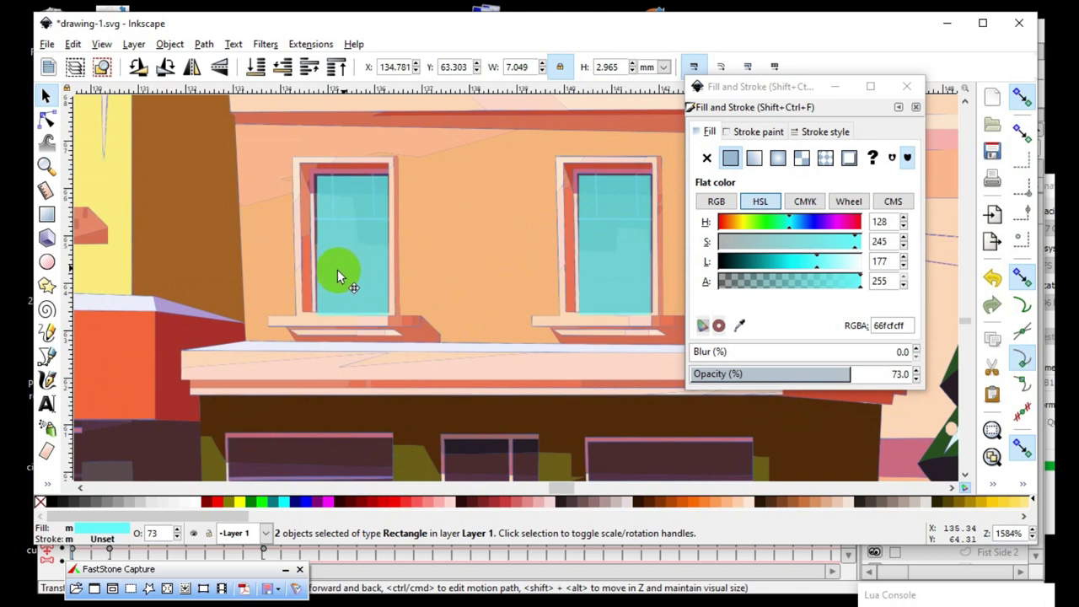
left_click_drag(342, 270, 346, 274)
key("ctrl+z")
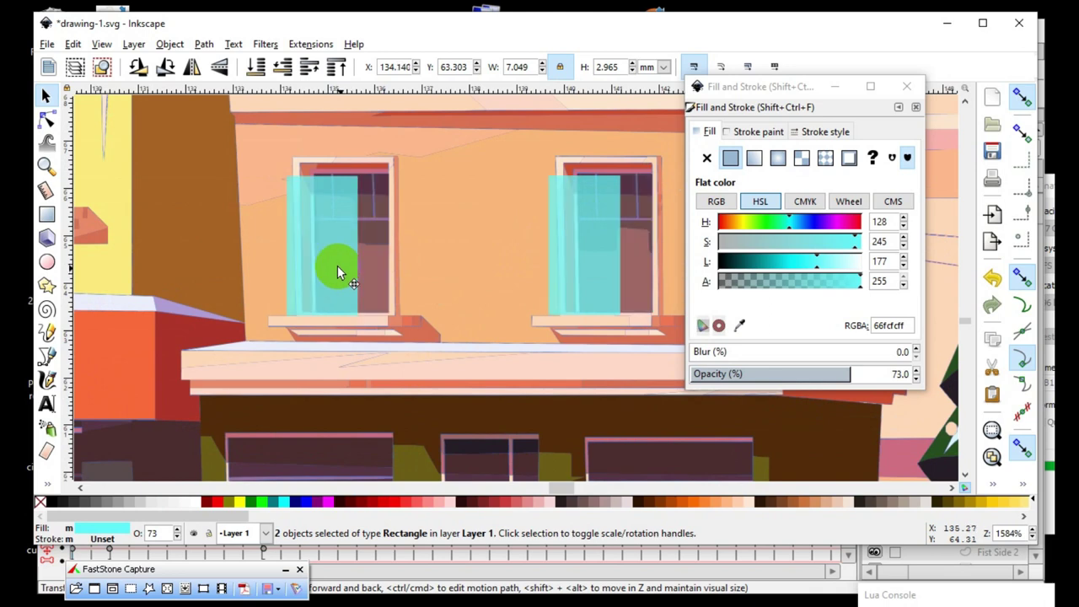
key("ctrl+shift+z")
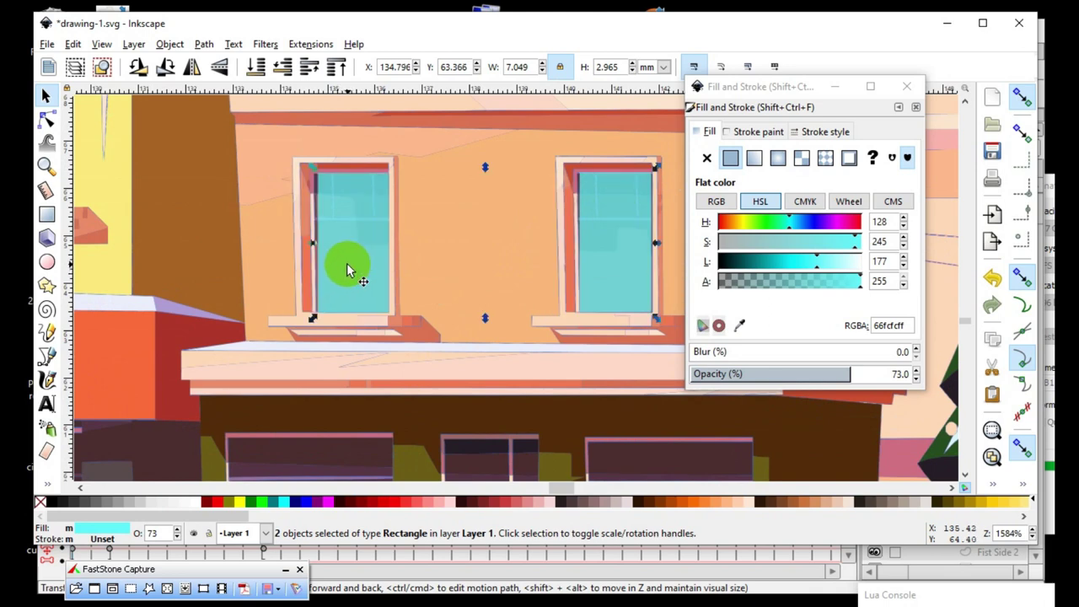
scroll(325, 219, "up", 2, "ctrl")
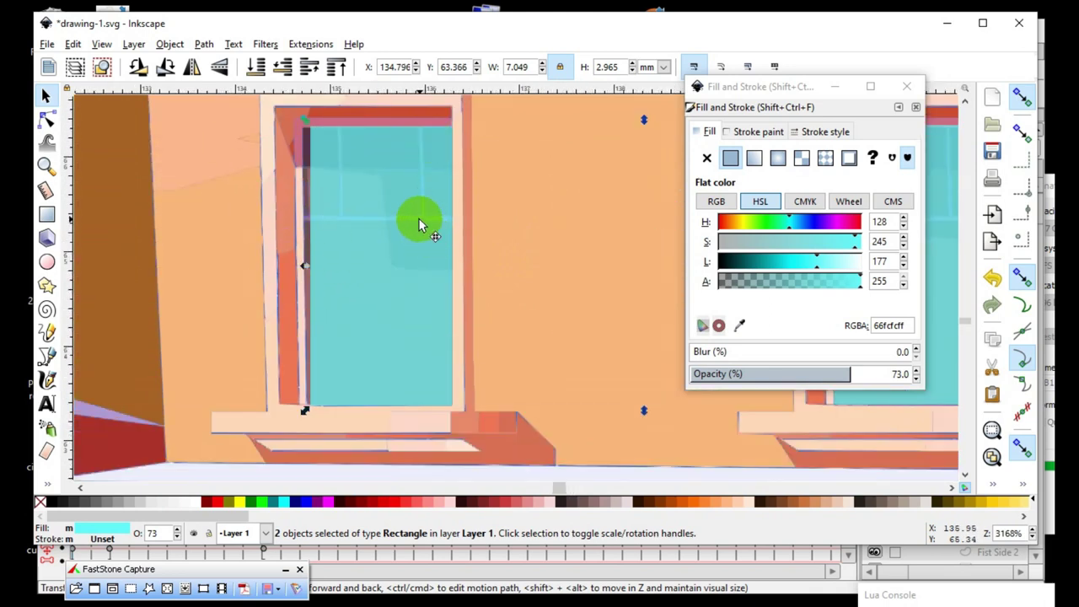
mouse_move(408, 217)
left_mouse_down()
mouse_move(395, 216)
mouse_move(413, 213)
mouse_move(415, 223)
left_mouse_up()
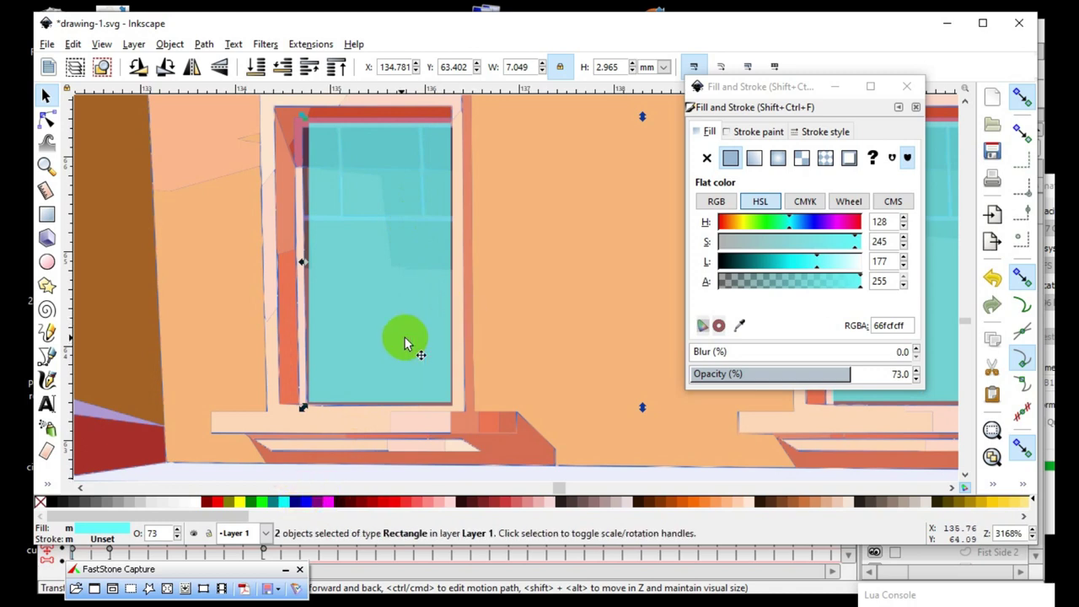
scroll(231, 354, "down", 2)
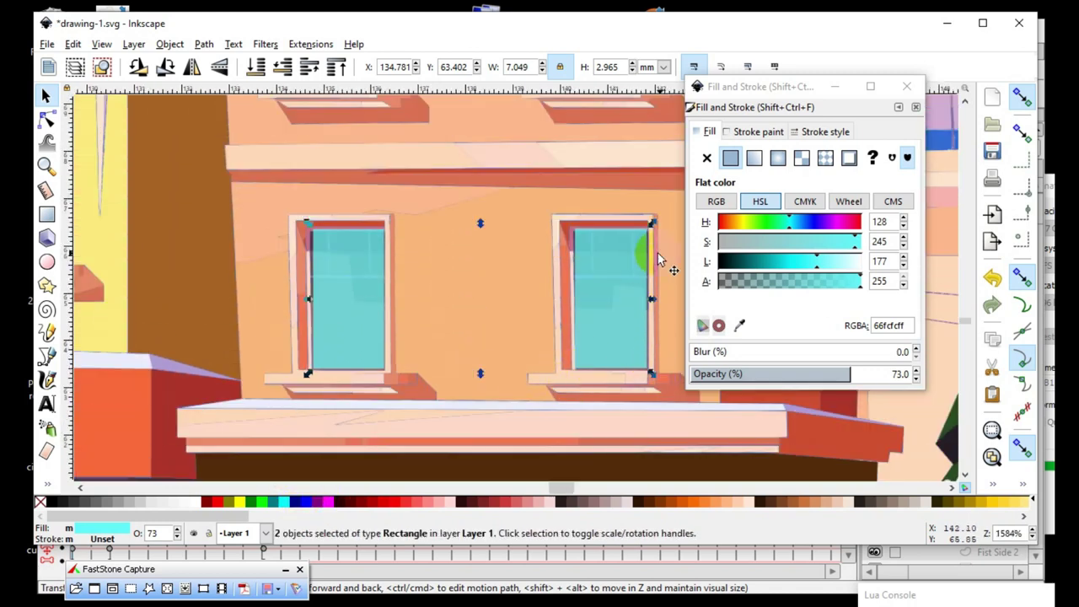
scroll(652, 282, "up", 1)
scroll(641, 329, "up", 2)
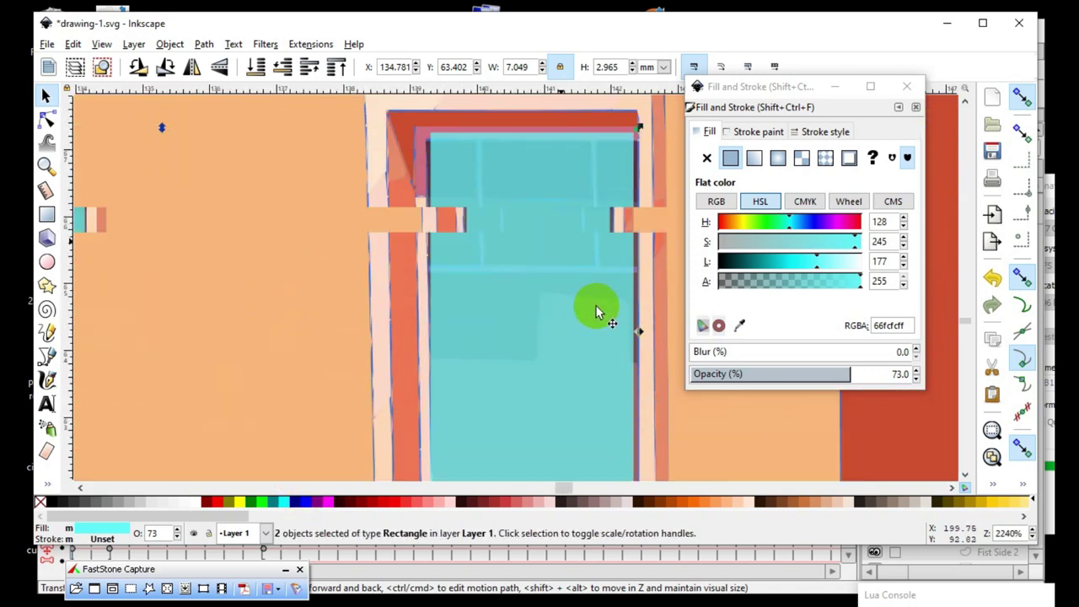
scroll(597, 309, "down", 2)
scroll(573, 364, "down", 2)
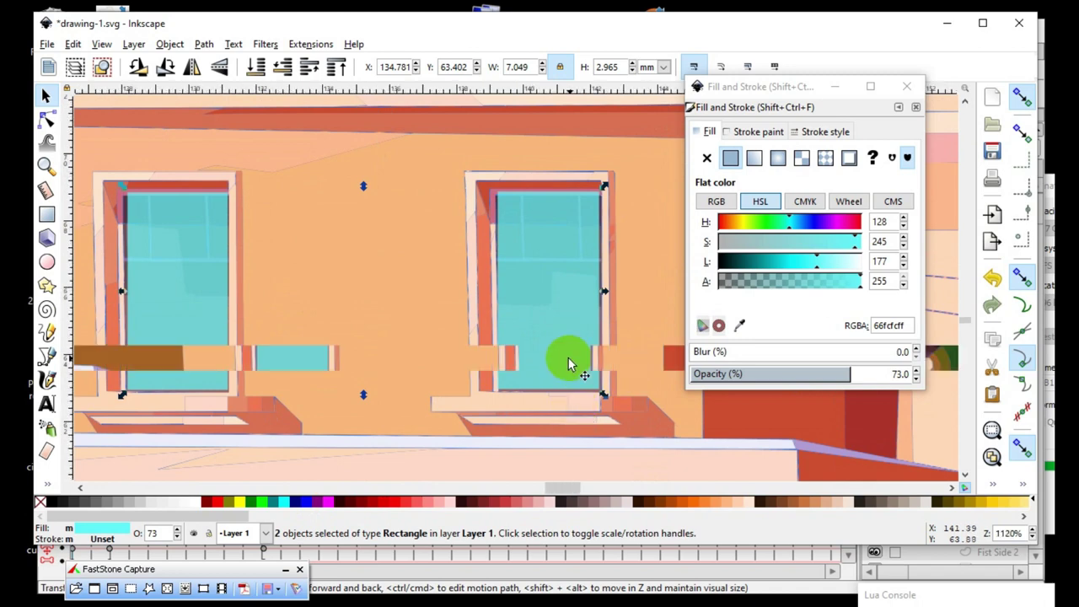
scroll(498, 396, "down", 2)
scroll(482, 414, "down", 1)
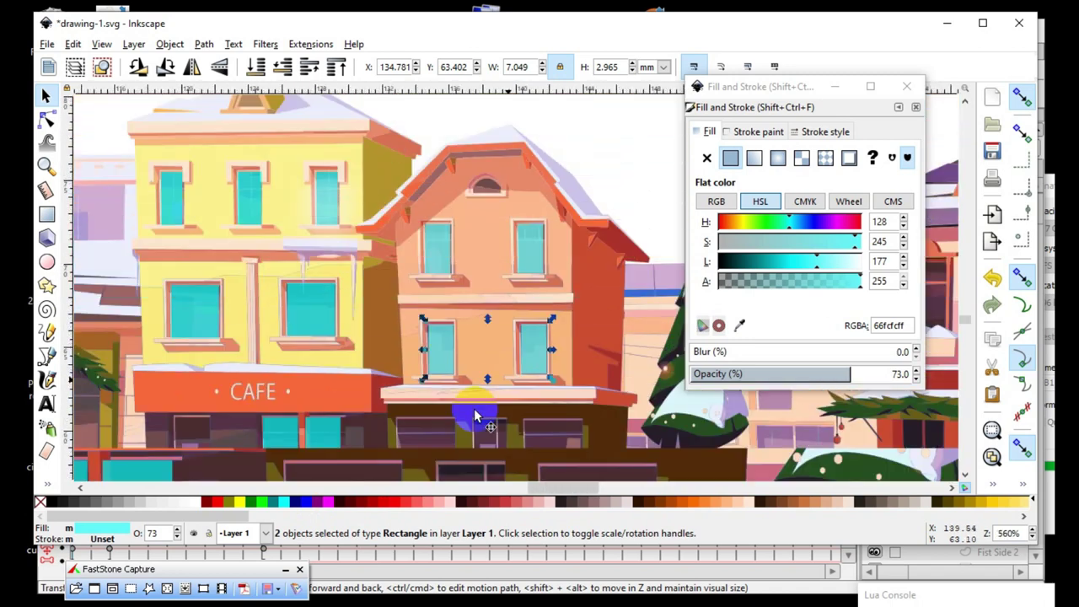
scroll(475, 416, "down", 2)
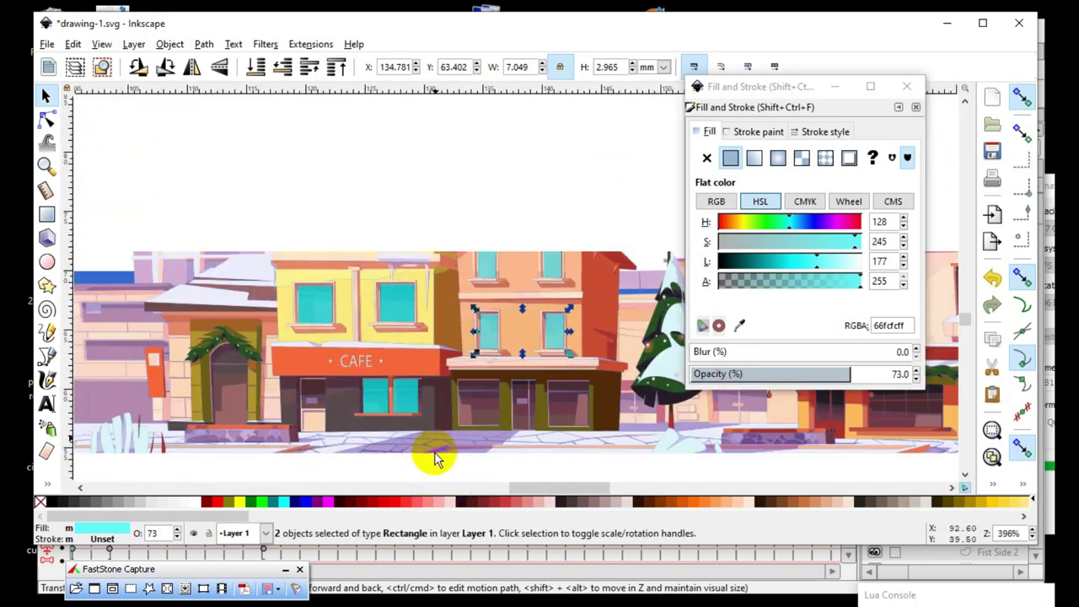
scroll(471, 287, "up", 2)
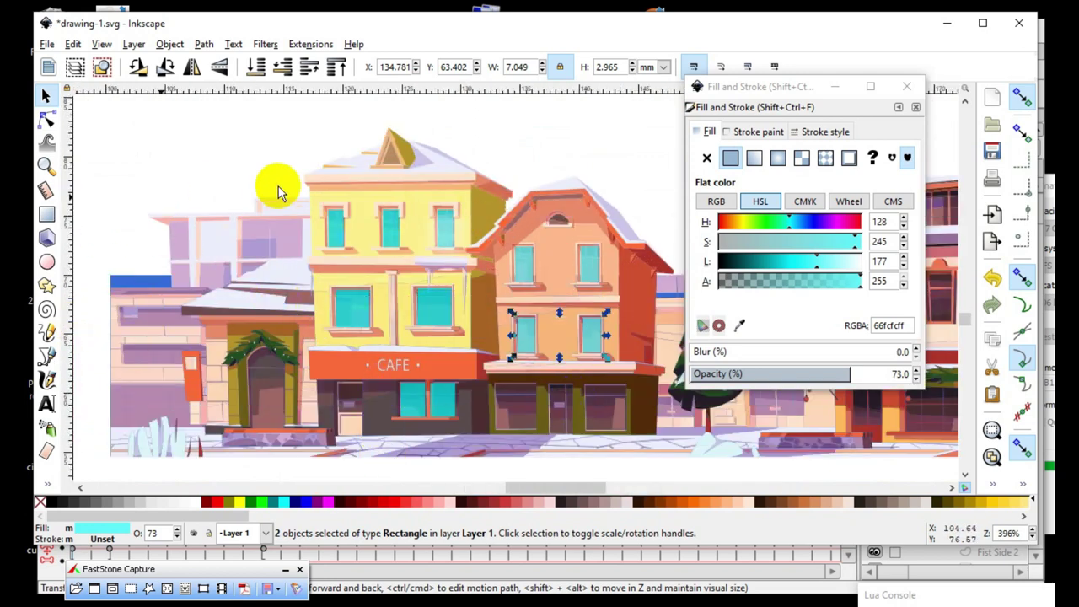
scroll(181, 268, "down", 1)
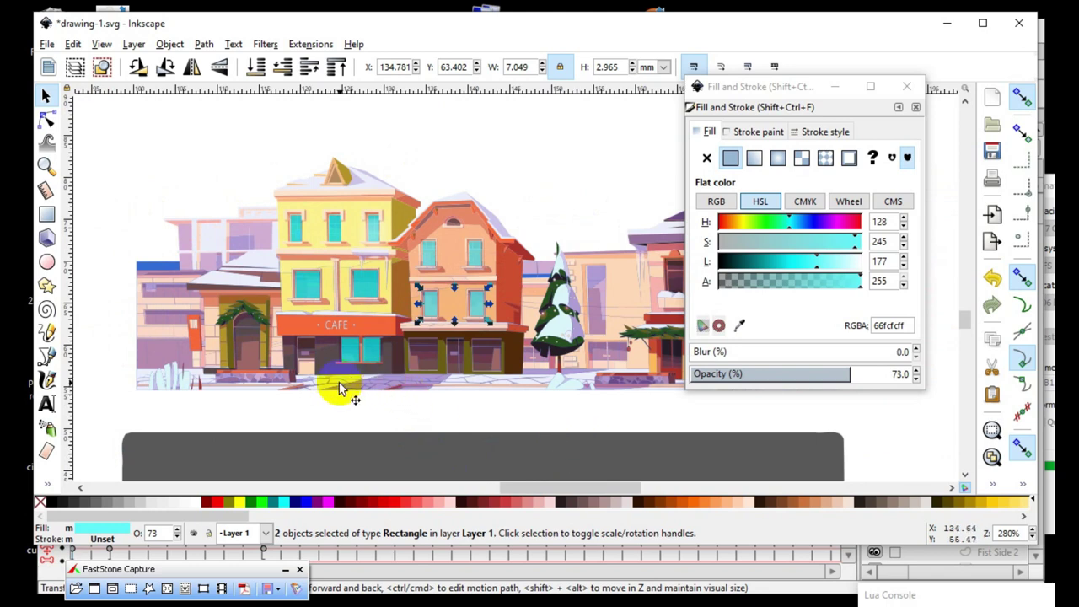
left_click(392, 413)
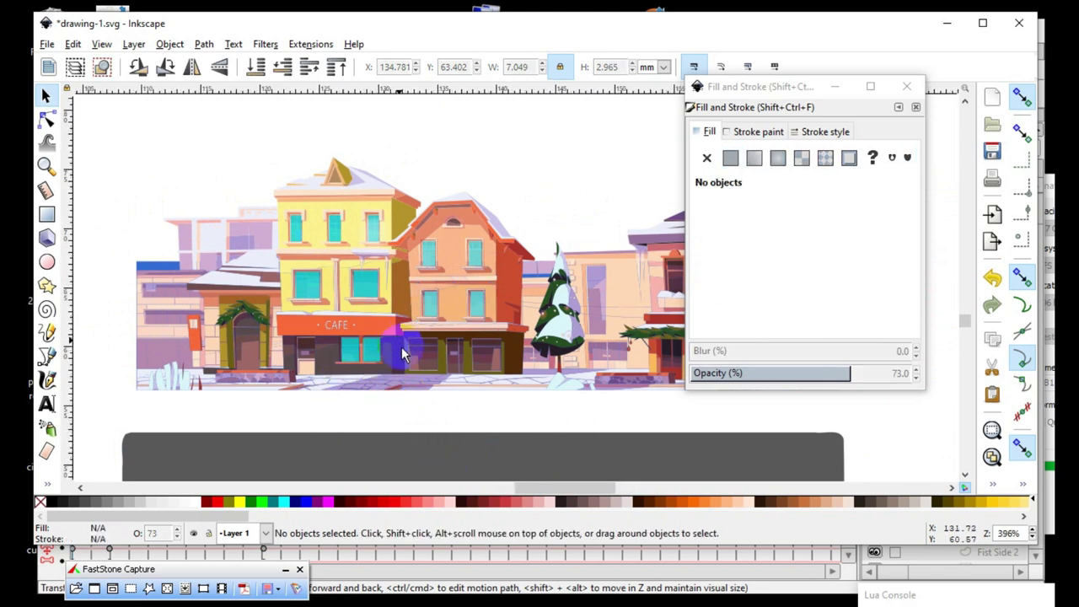
scroll(401, 346, "up", 2)
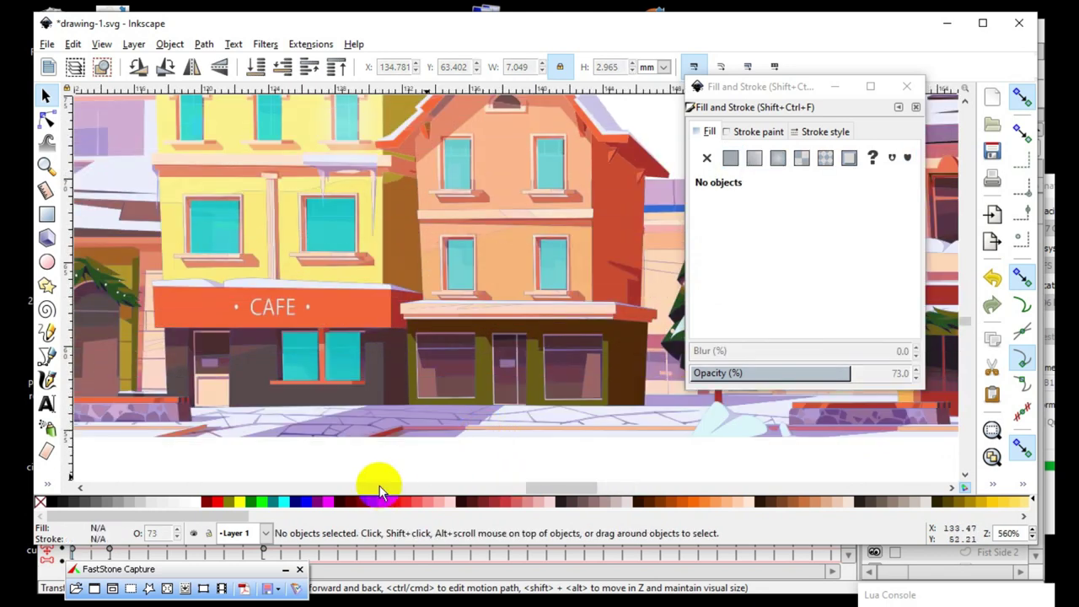
- Duplicate the café's upper right cyan pane and move the copy onto the orange house's shop window
left_click(327, 232)
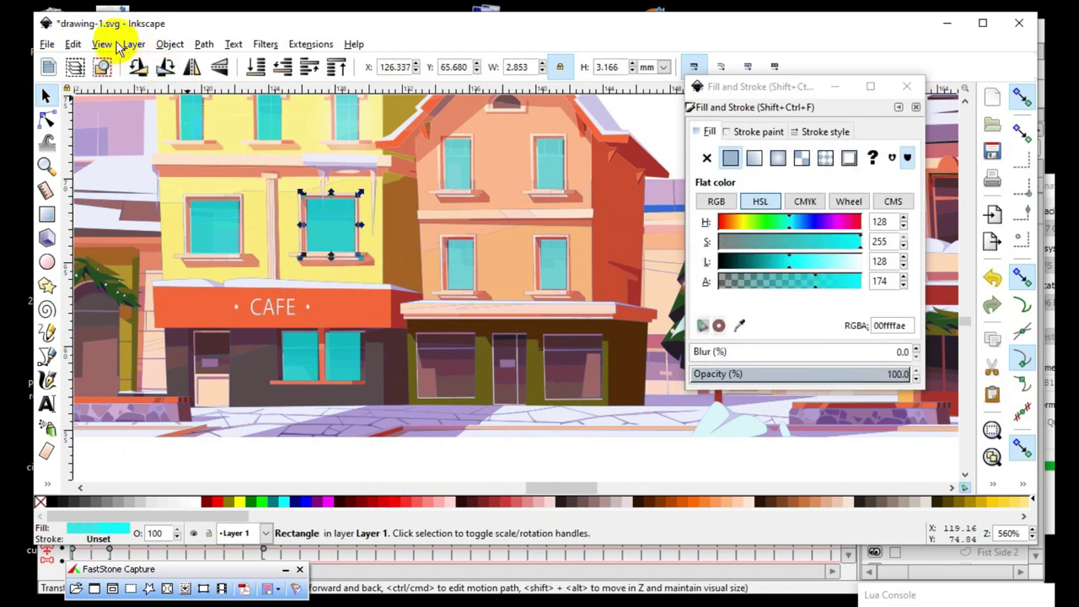
left_click(72, 44)
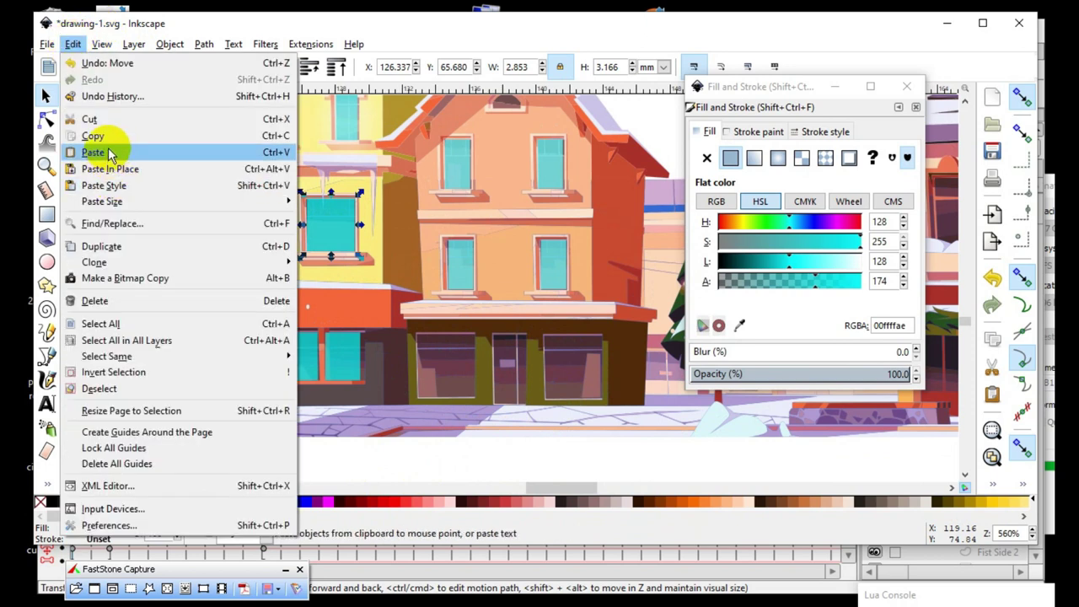
left_click(155, 255)
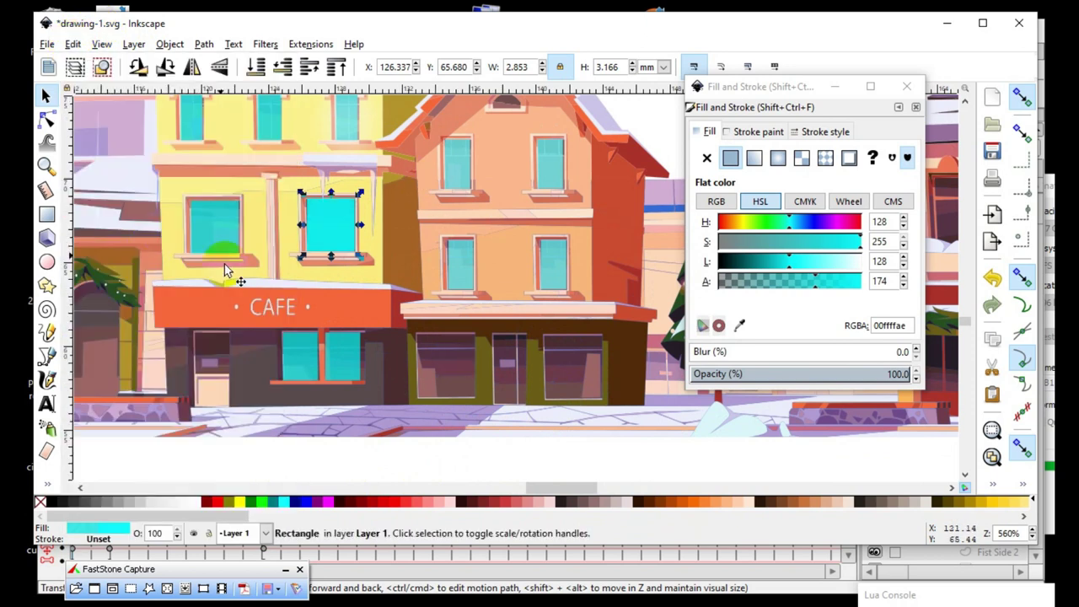
left_click_drag(393, 322, 453, 365)
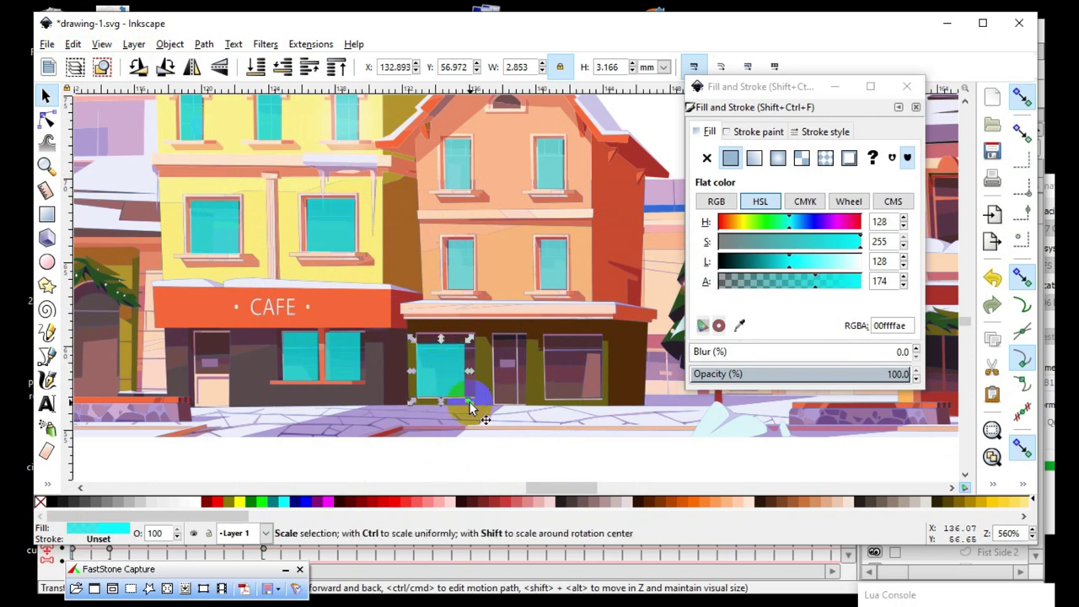
scroll(463, 367, "up", 3, "ctrl")
scroll(458, 337, "up", 2, "ctrl")
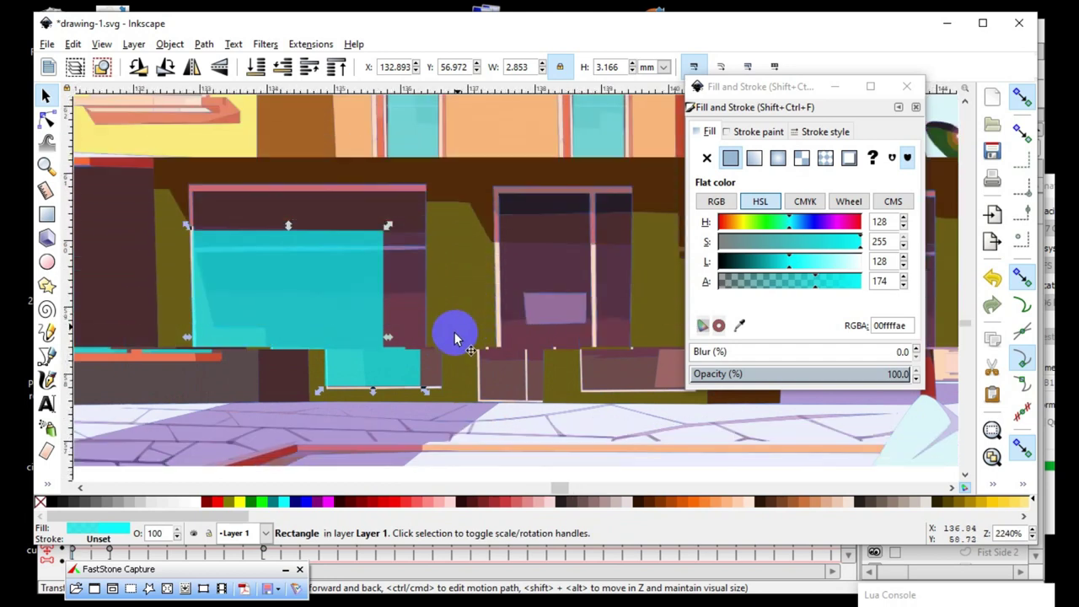
- Undo an accidental squash, then stretch the pane to 3.408 × 3.697 mm to cover the shop window
mouse_move(288, 228)
left_mouse_down()
mouse_move(286, 196)
mouse_move(368, 426)
left_mouse_up()
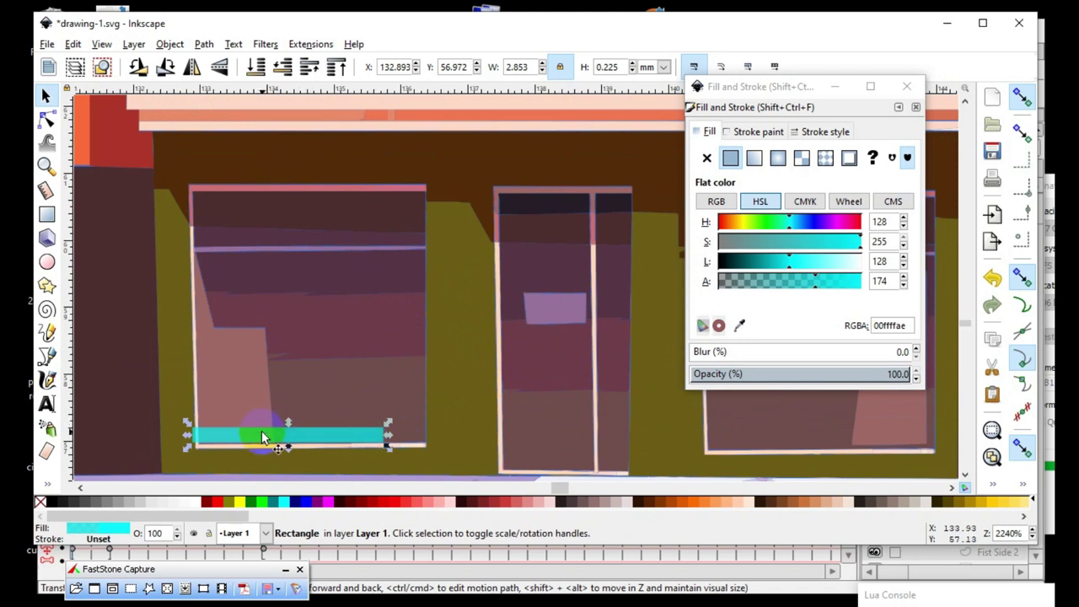
left_click(72, 44)
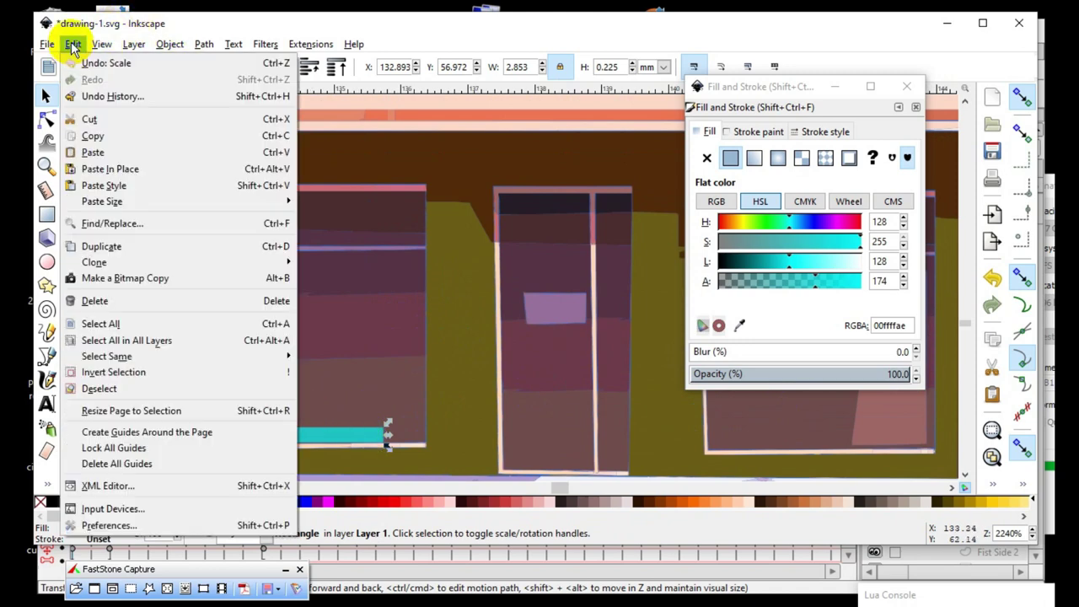
left_click(80, 63)
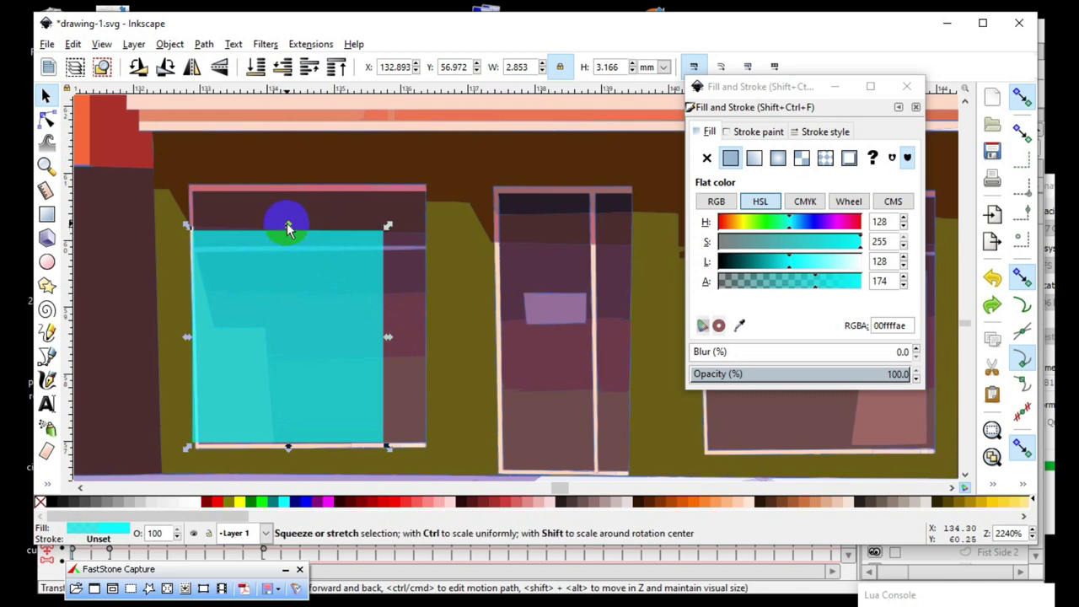
left_click_drag(288, 230, 274, 187)
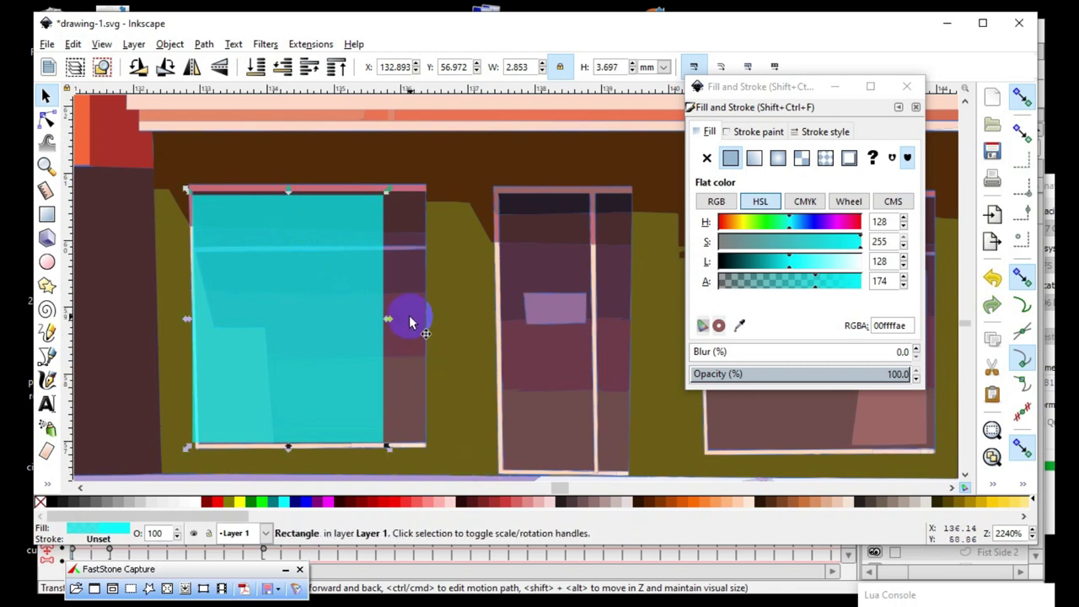
left_click_drag(387, 320, 425, 323)
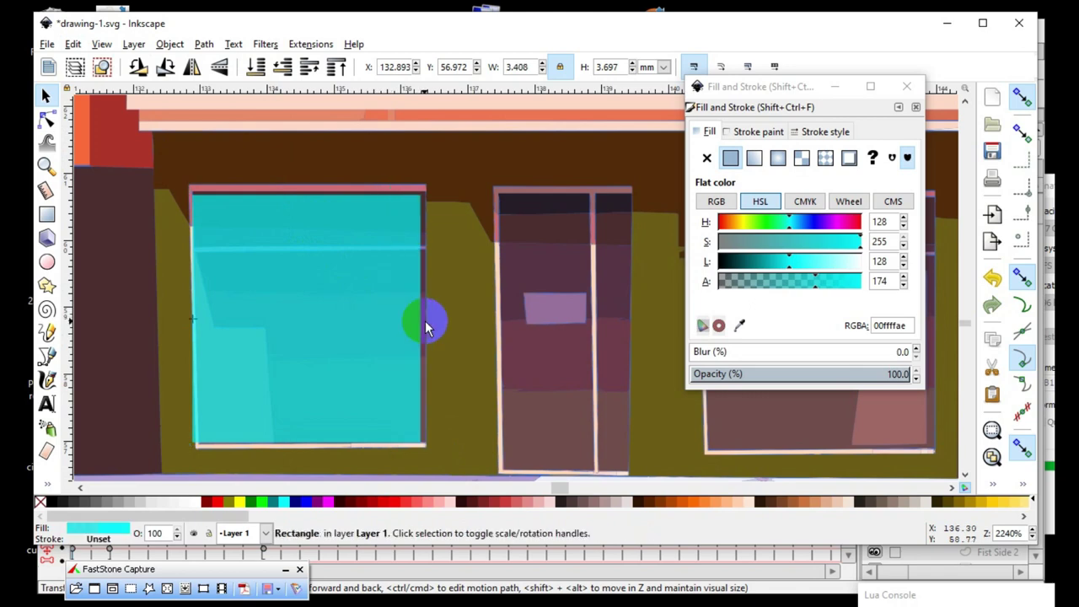
scroll(241, 289, "down", 3, "ctrl")
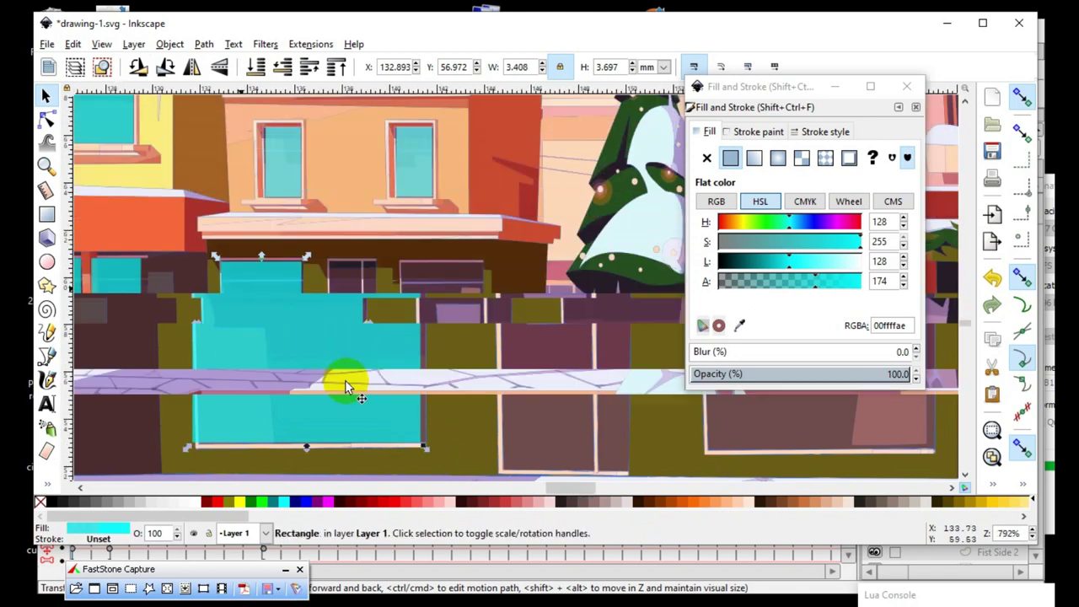
scroll(554, 414, "down", 1, "ctrl")
scroll(326, 405, "down", 1, "ctrl")
scroll(366, 441, "down", 1, "ctrl")
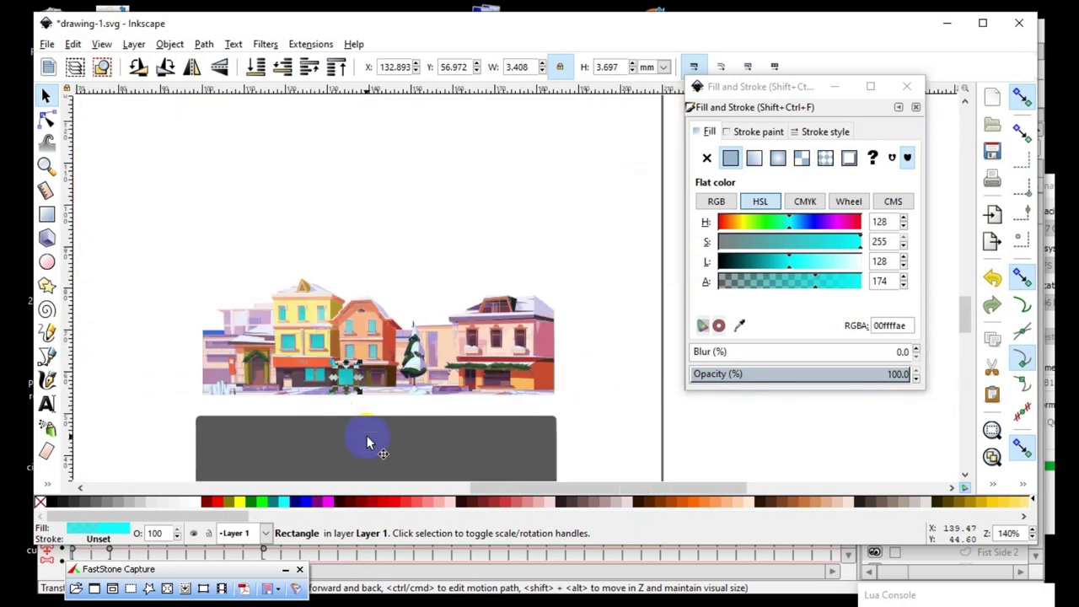
scroll(308, 445, "up", 2, "ctrl")
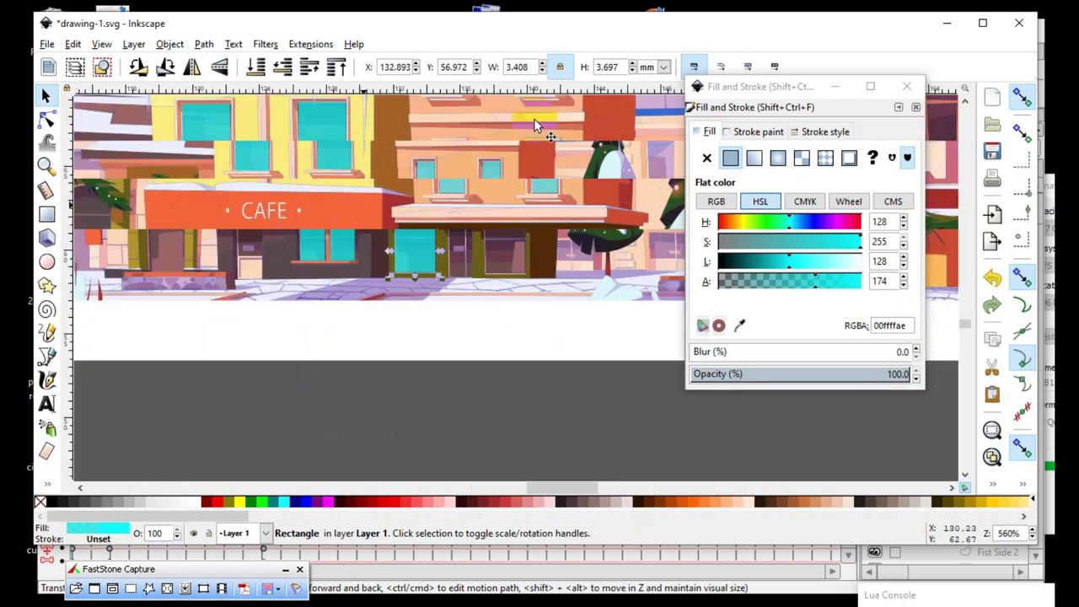
scroll(599, 245, "up", 1, "ctrl")
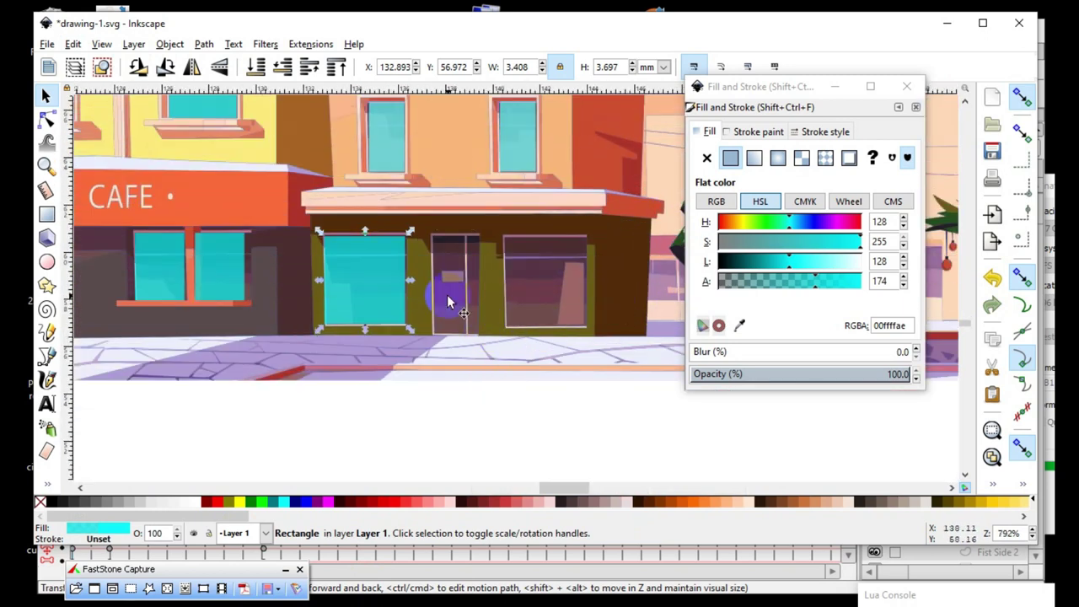
left_click(349, 280)
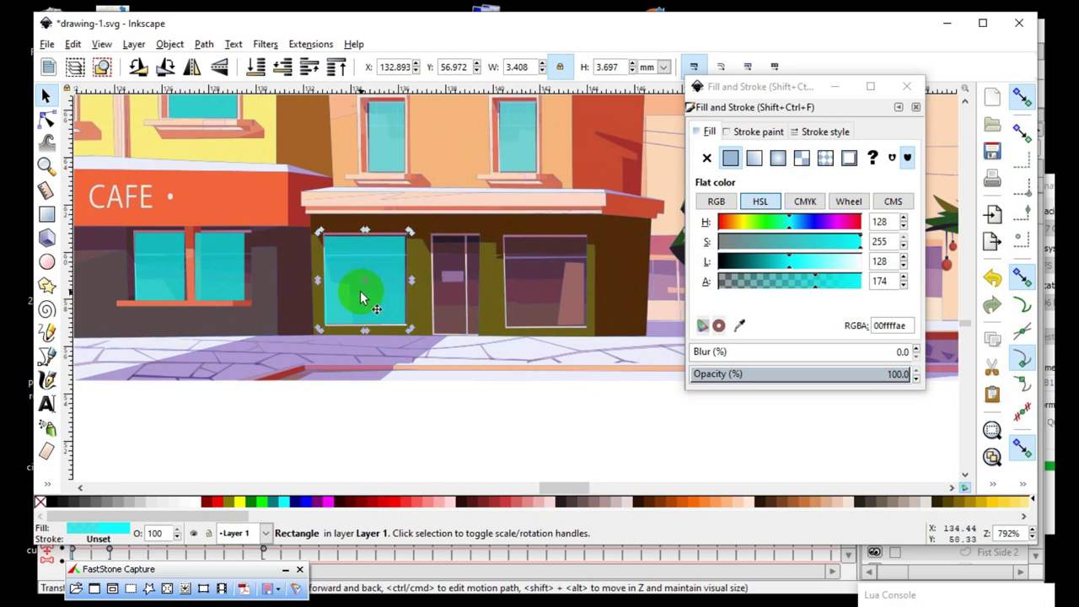
left_click(366, 259)
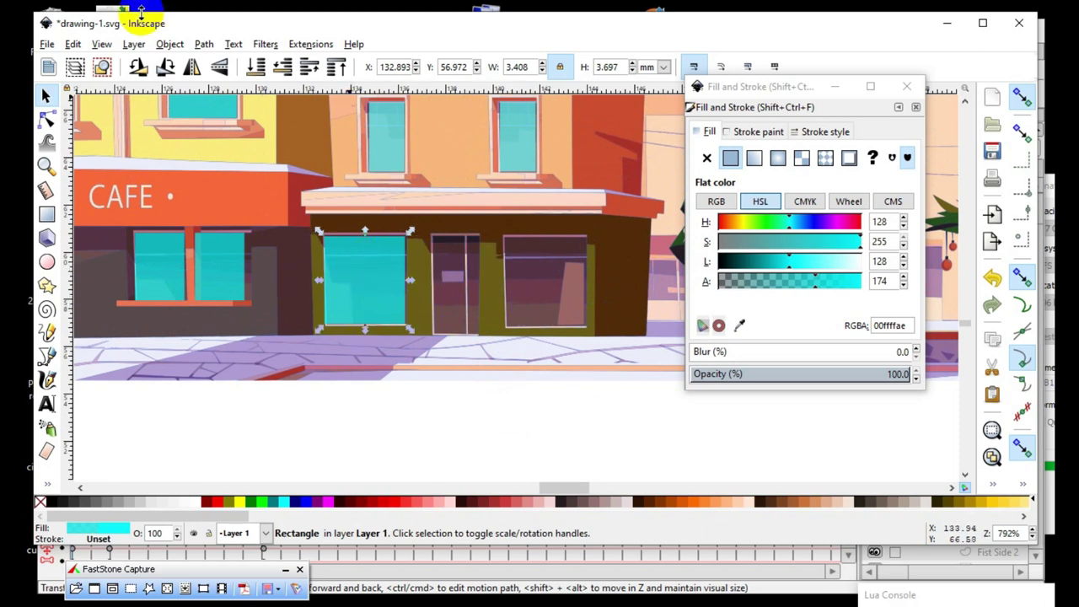
- Duplicate the shop-window cyan rectangle and move the copy onto the right-hand shop window
left_click(74, 45)
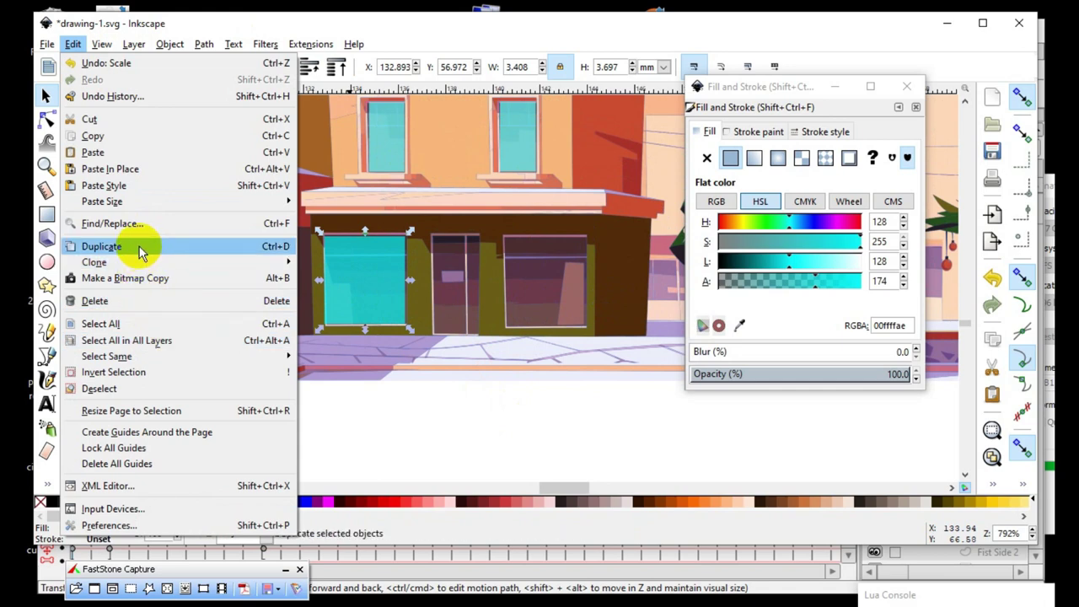
left_click(140, 245)
mouse_move(385, 272)
left_mouse_down()
mouse_move(568, 295)
mouse_move(561, 276)
left_mouse_up()
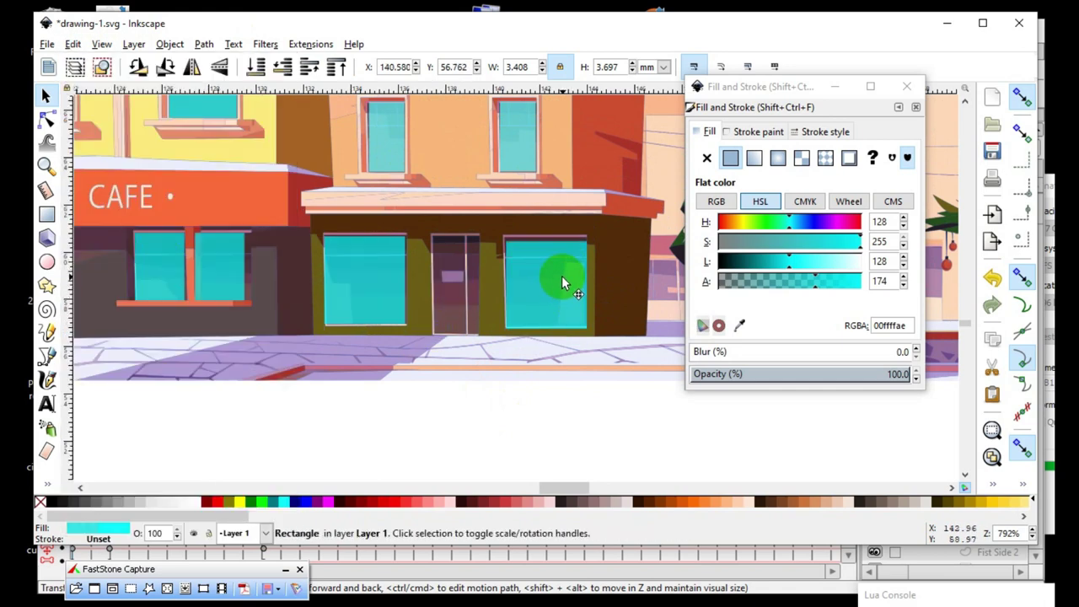
- Align the copy within the window frame at X 140.514, Y 56.950 mm
scroll(616, 265, "up", 2)
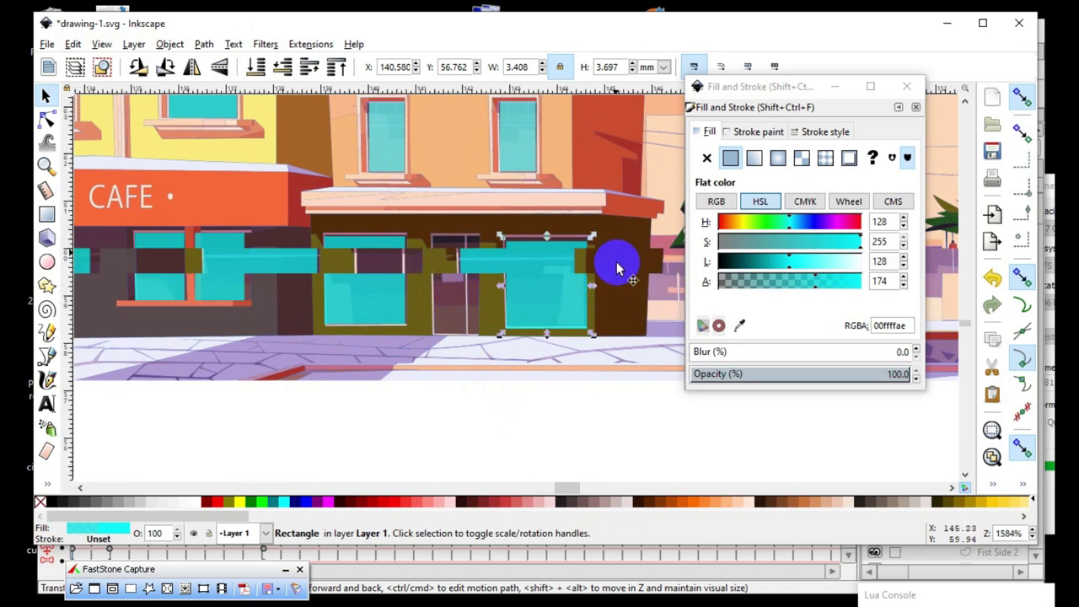
scroll(289, 356, "up", 1)
scroll(345, 284, "up", 1)
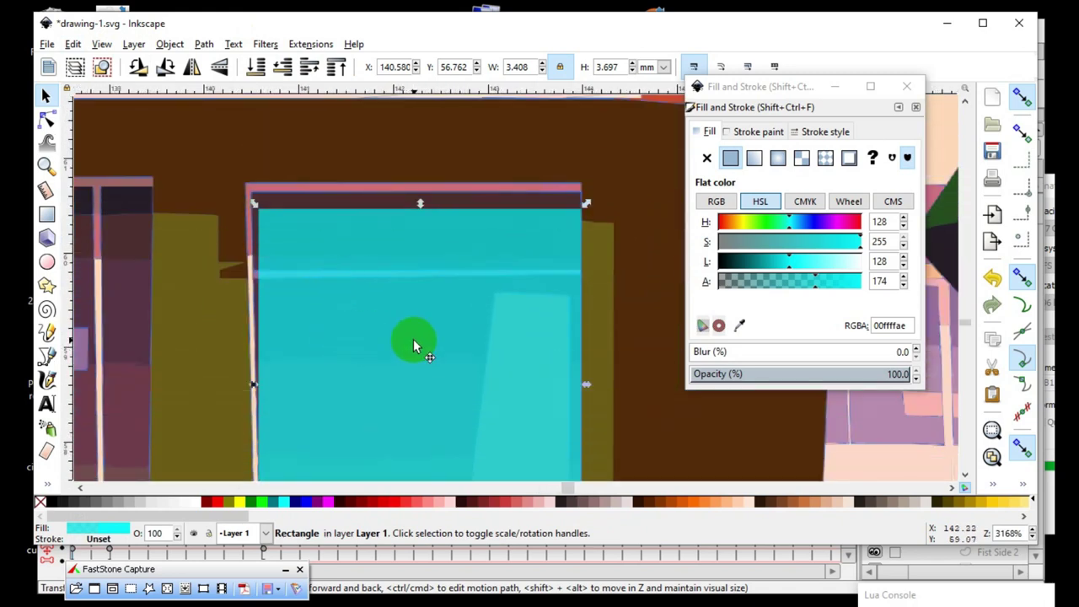
left_click_drag(400, 312, 413, 308)
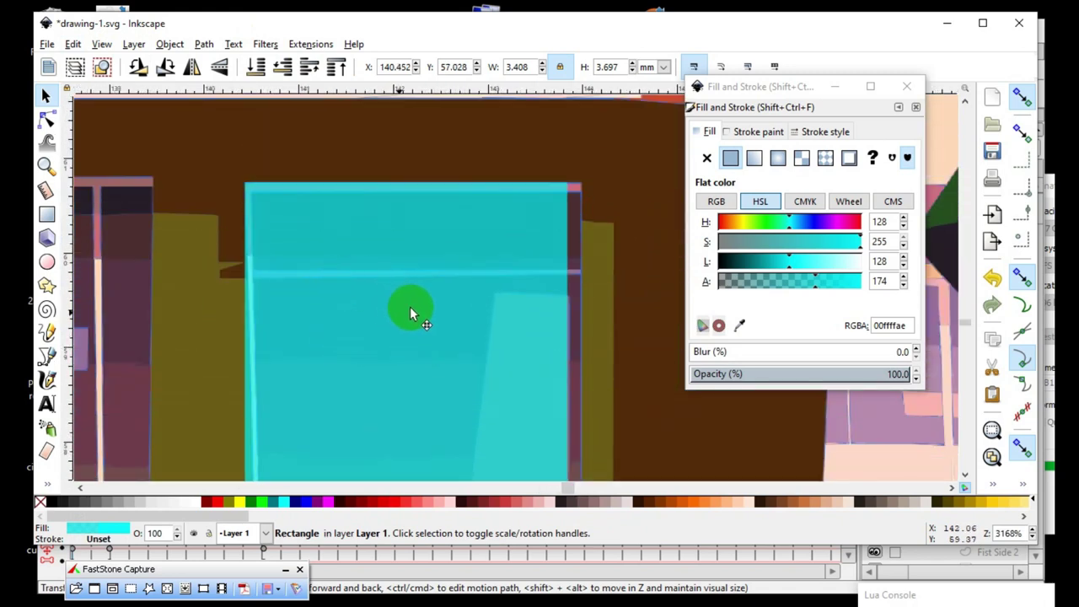
left_click_drag(413, 313, 417, 320)
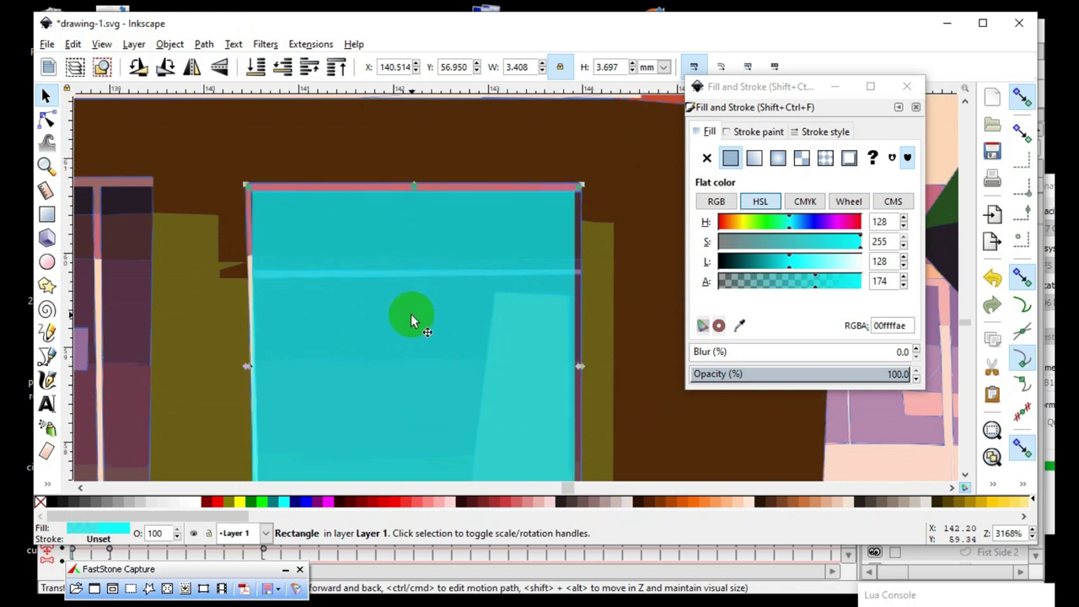
scroll(413, 307, "down", 1)
scroll(427, 303, "down", 2)
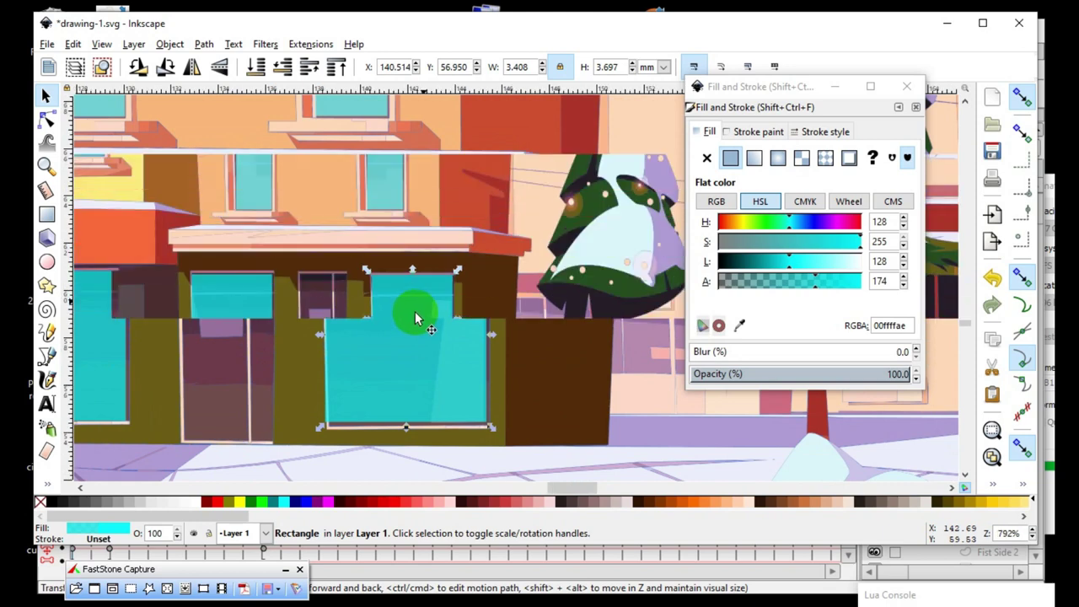
scroll(414, 313, "down", 2)
scroll(405, 350, "down", 2)
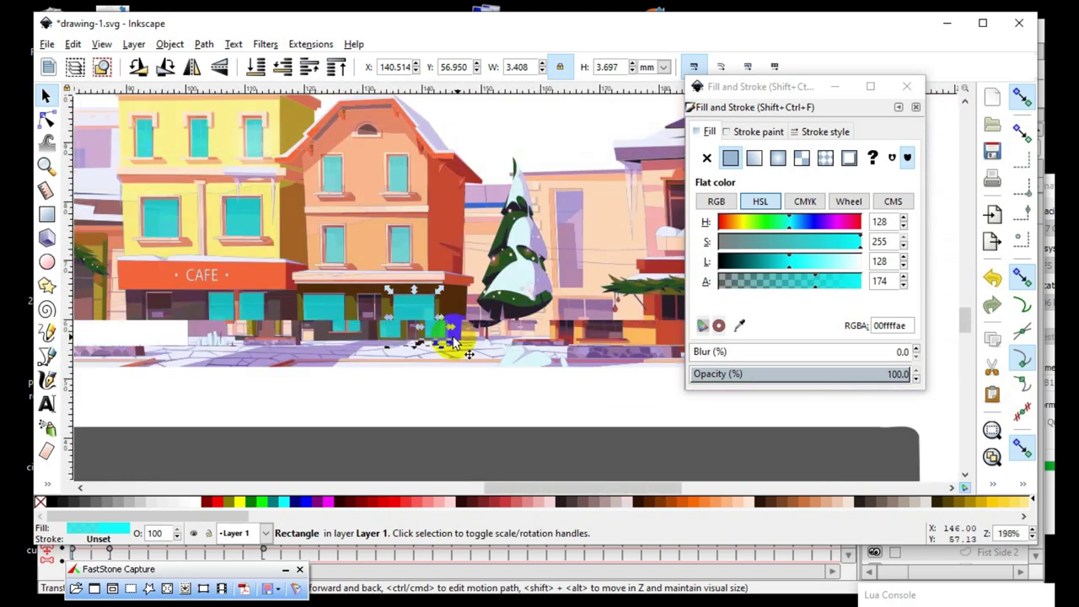
scroll(301, 345, "down", 1)
scroll(205, 266, "down", 1)
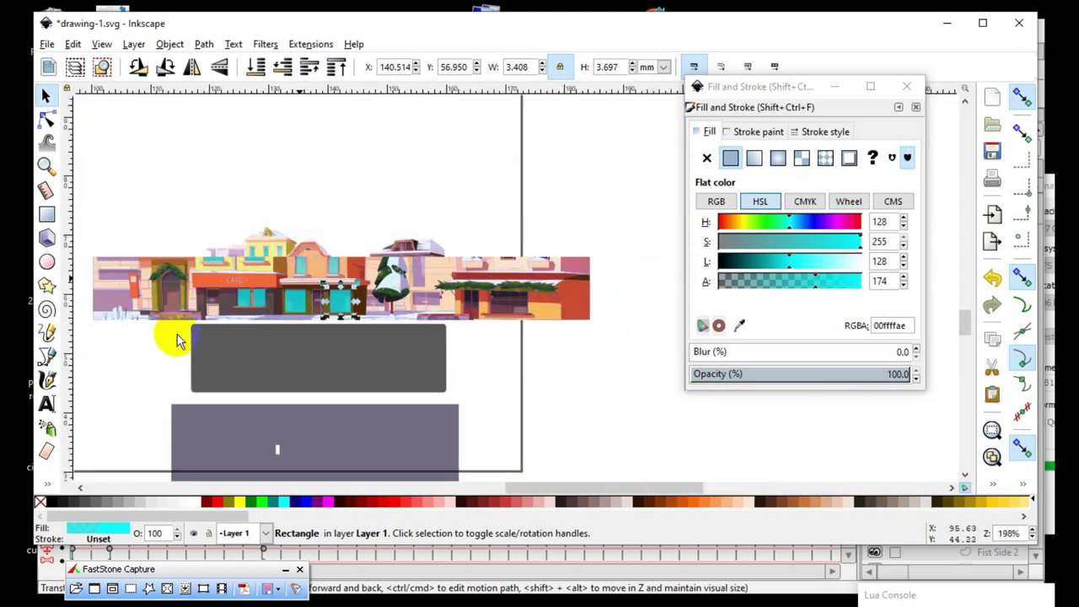
- Select every piece of the street illustration and group them into one 83.997 × 27.876 mm group
scroll(398, 220, "down", 1)
left_click(302, 153)
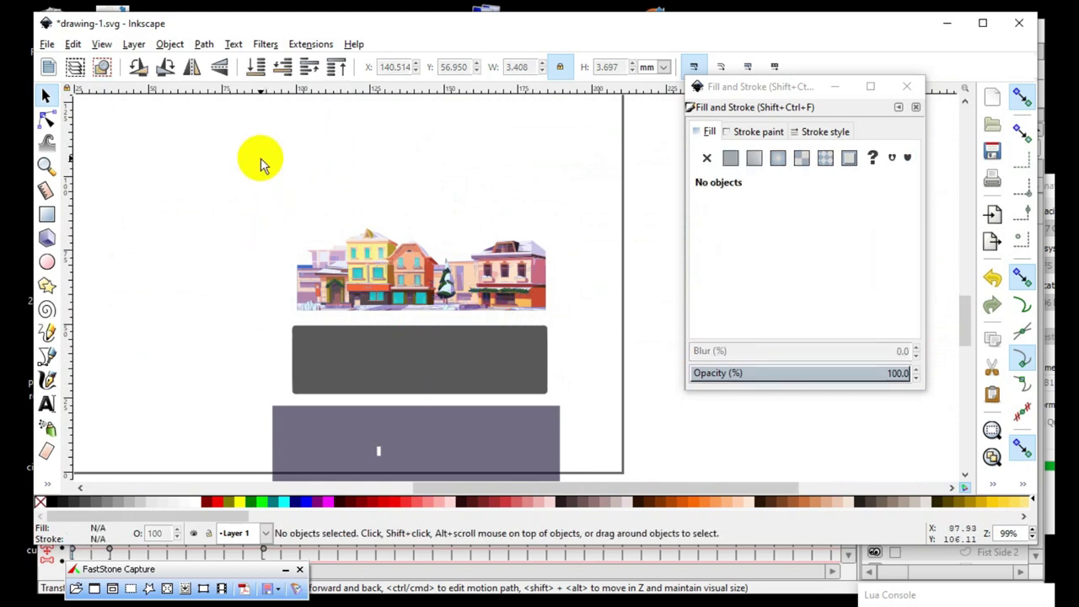
left_click_drag(240, 172, 625, 327)
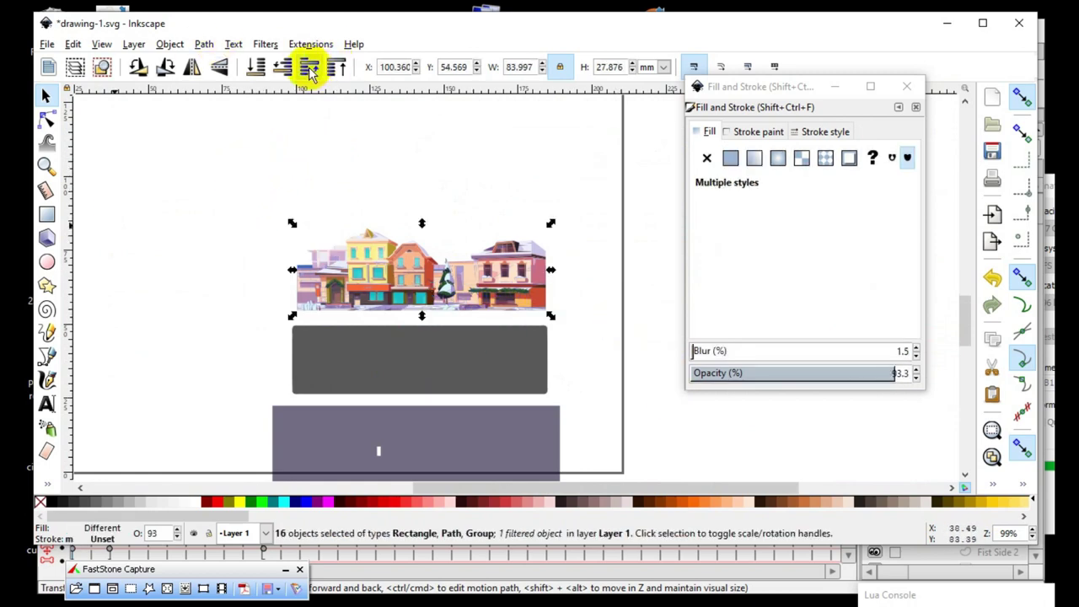
left_click(165, 46)
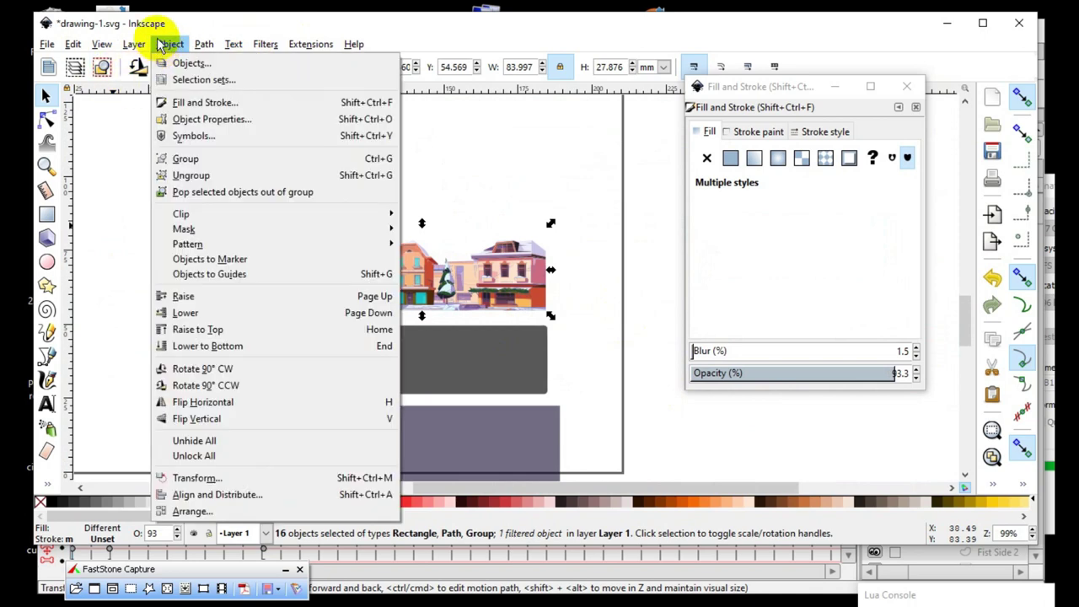
left_click(186, 160)
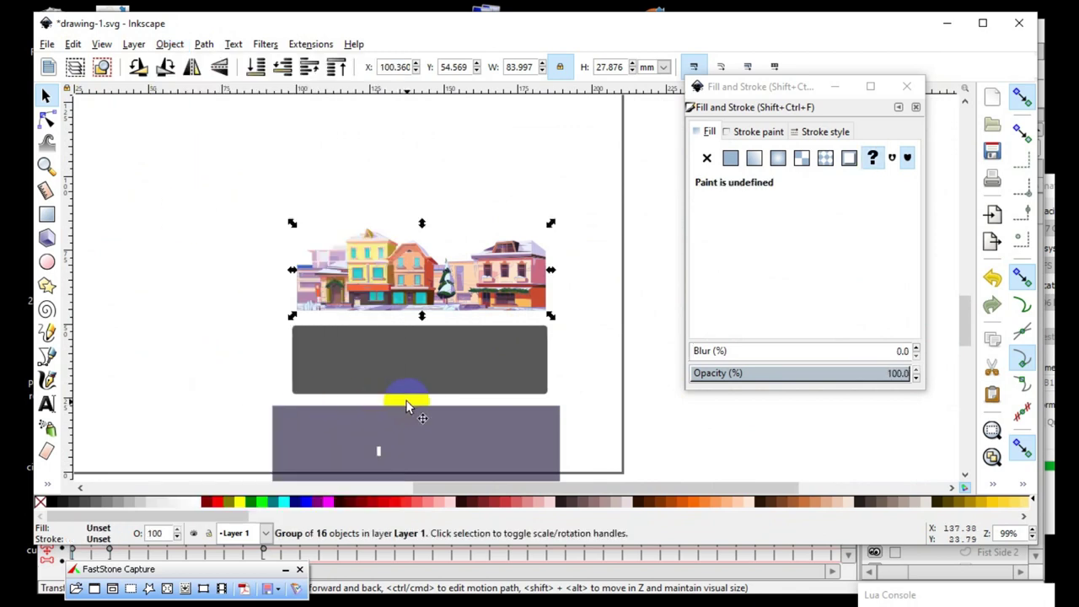
scroll(417, 345, "up", 2, "ctrl")
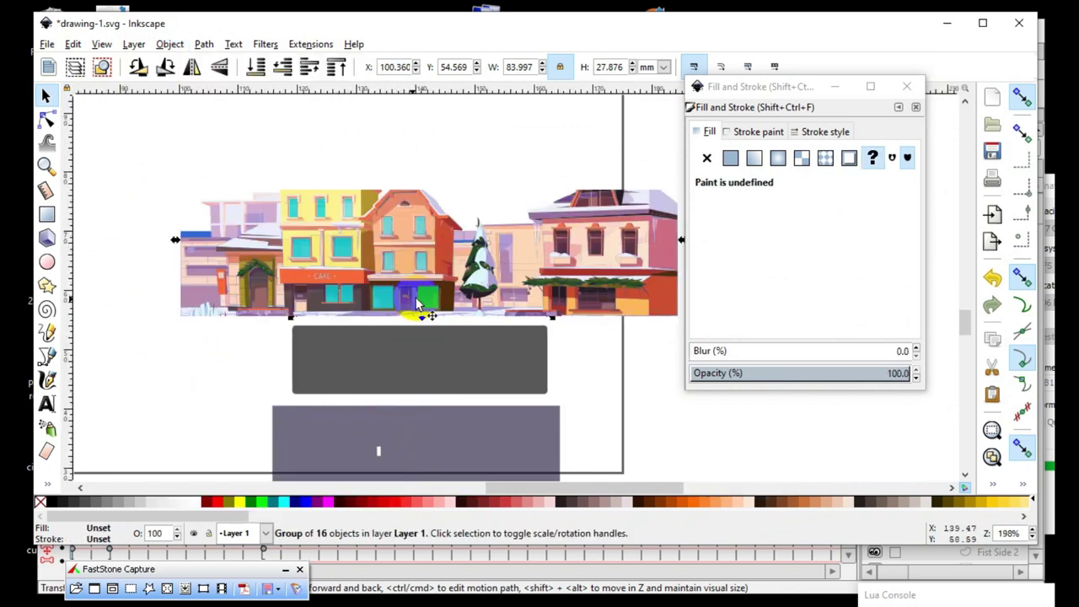
scroll(190, 248, "up", 2, "ctrl")
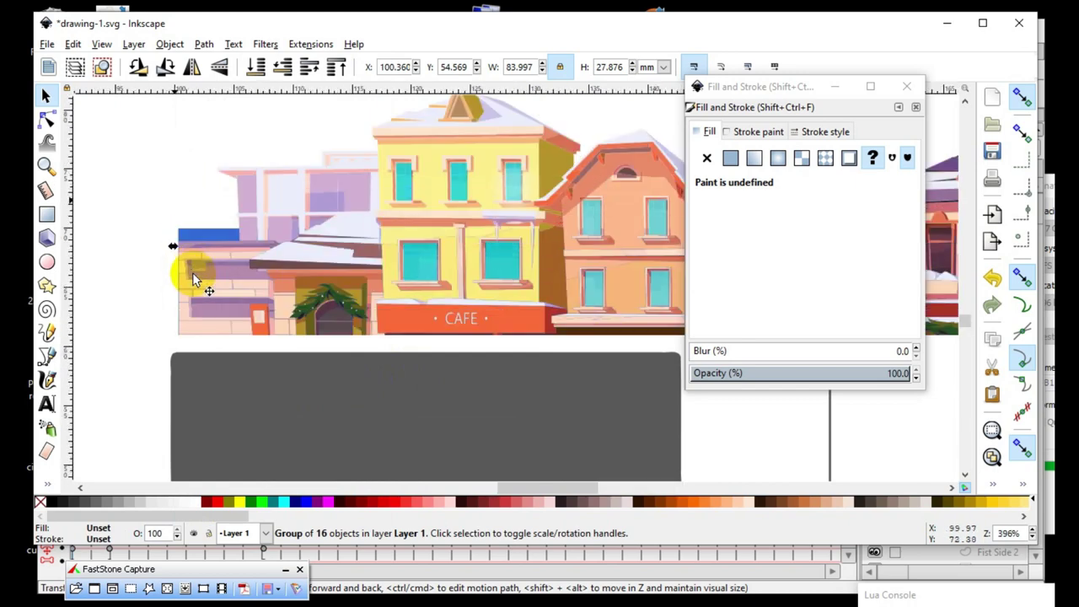
scroll(264, 243, "up", 2, "ctrl")
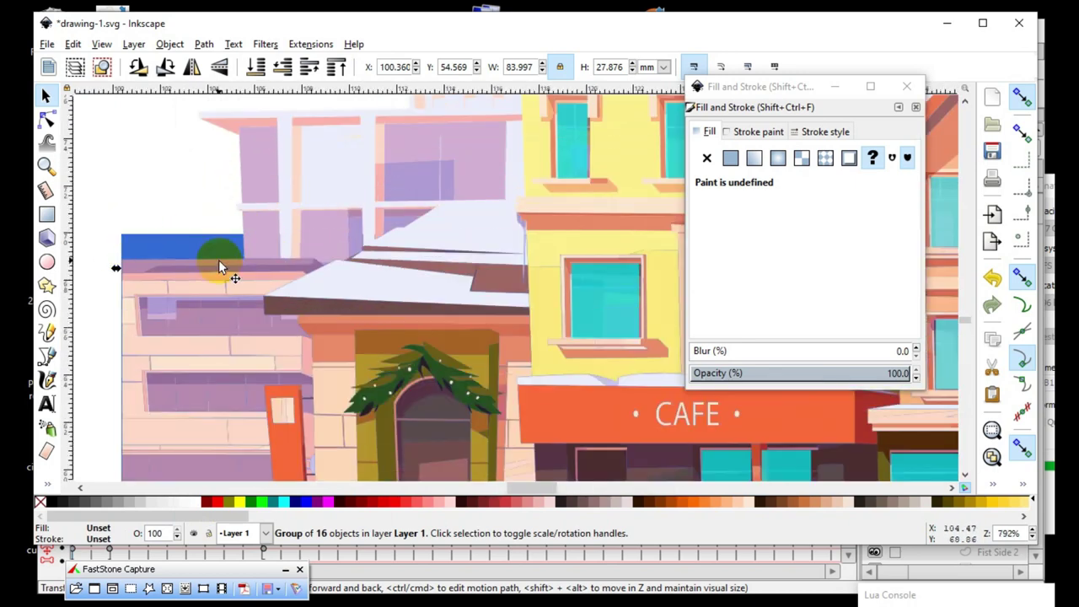
scroll(174, 294, "down", 3, "ctrl")
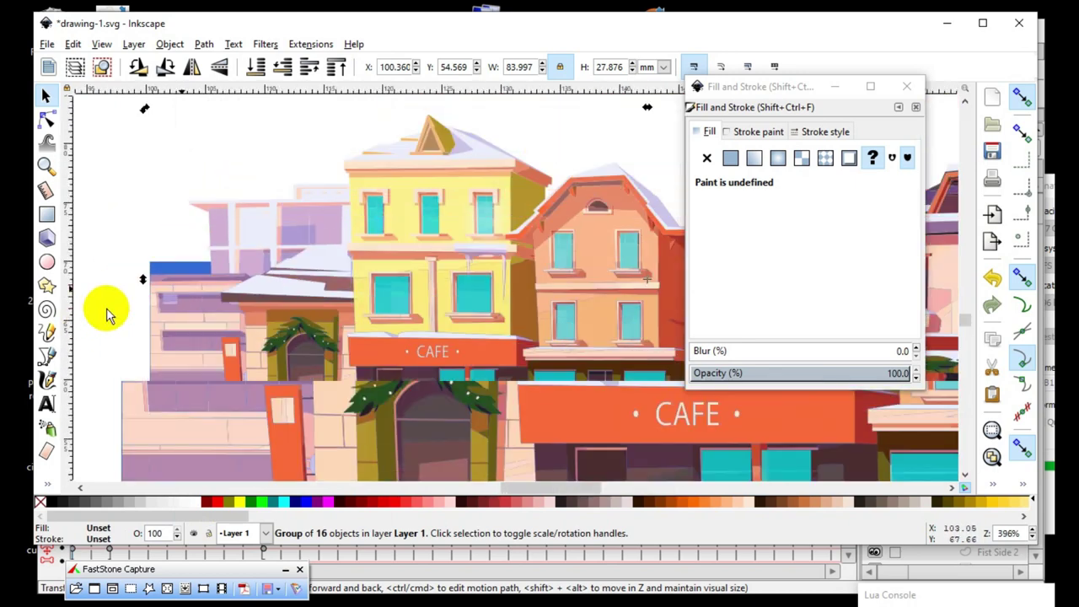
scroll(118, 302, "down", 1, "ctrl")
scroll(125, 313, "up", 2, "ctrl")
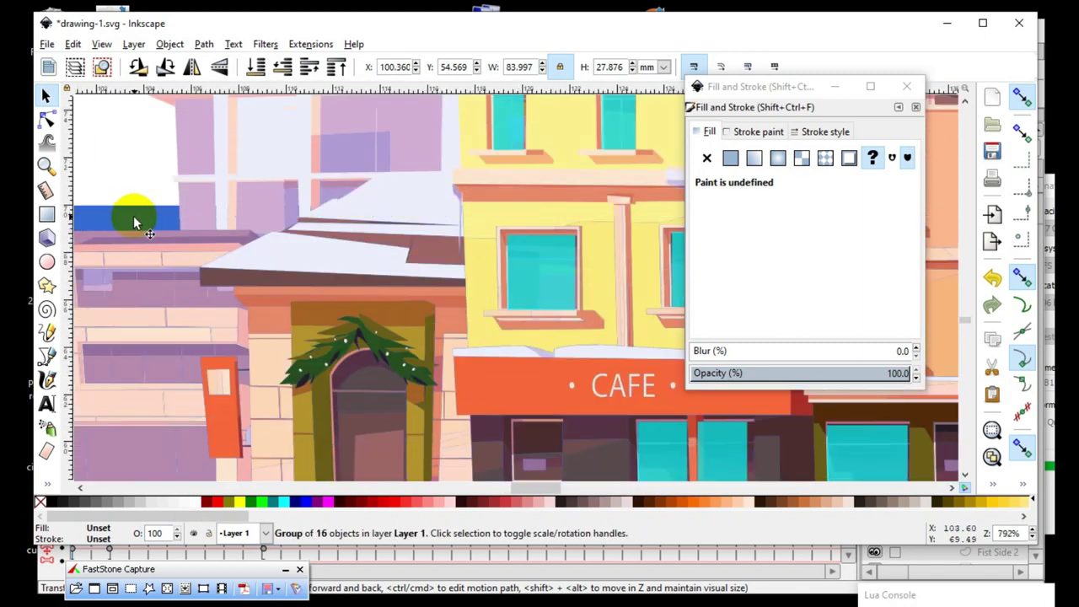
scroll(288, 285, "down", 2, "ctrl")
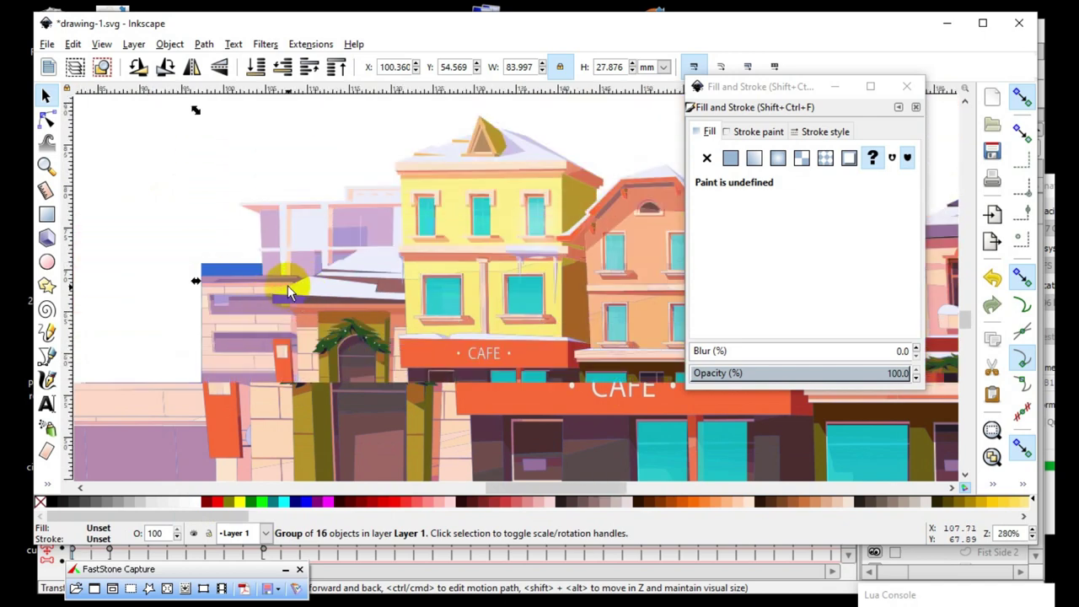
scroll(329, 295, "down", 3, "ctrl")
scroll(344, 234, "down", 2, "ctrl")
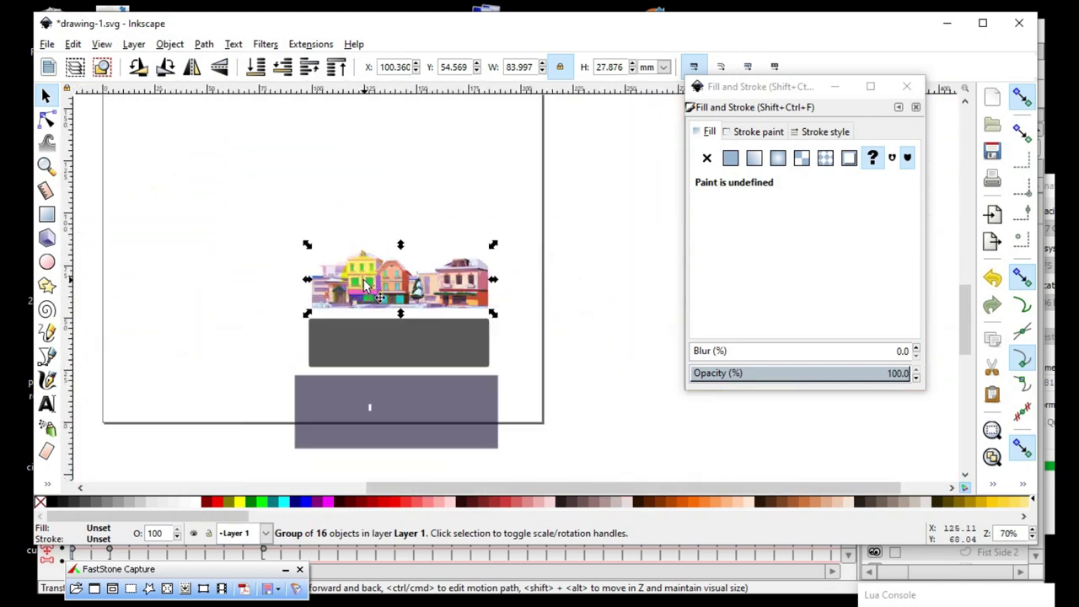
scroll(449, 320, "up", 2, "ctrl")
scroll(440, 404, "down", 2, "ctrl")
scroll(411, 360, "up", 1, "ctrl")
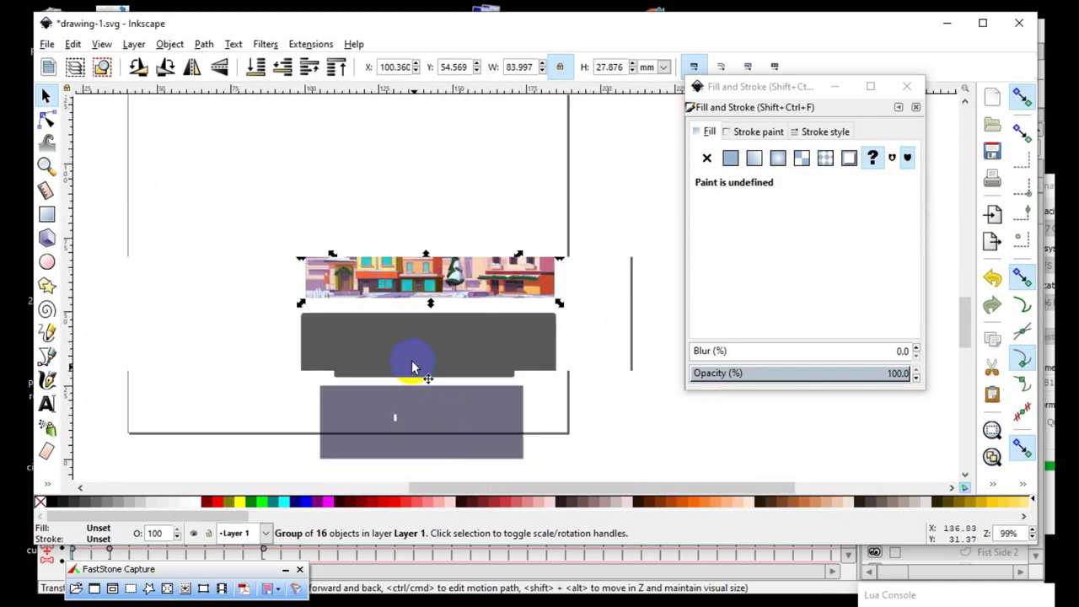
- Make the grey rectangle fully opaque black and move it up behind the street illustration
left_click(425, 375)
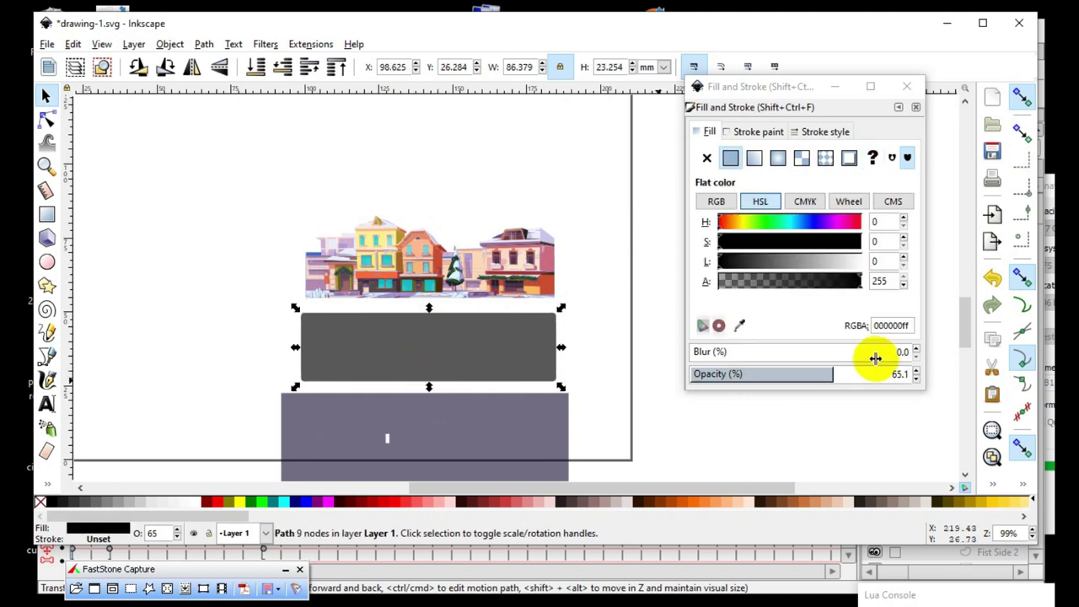
left_click_drag(844, 373, 893, 374)
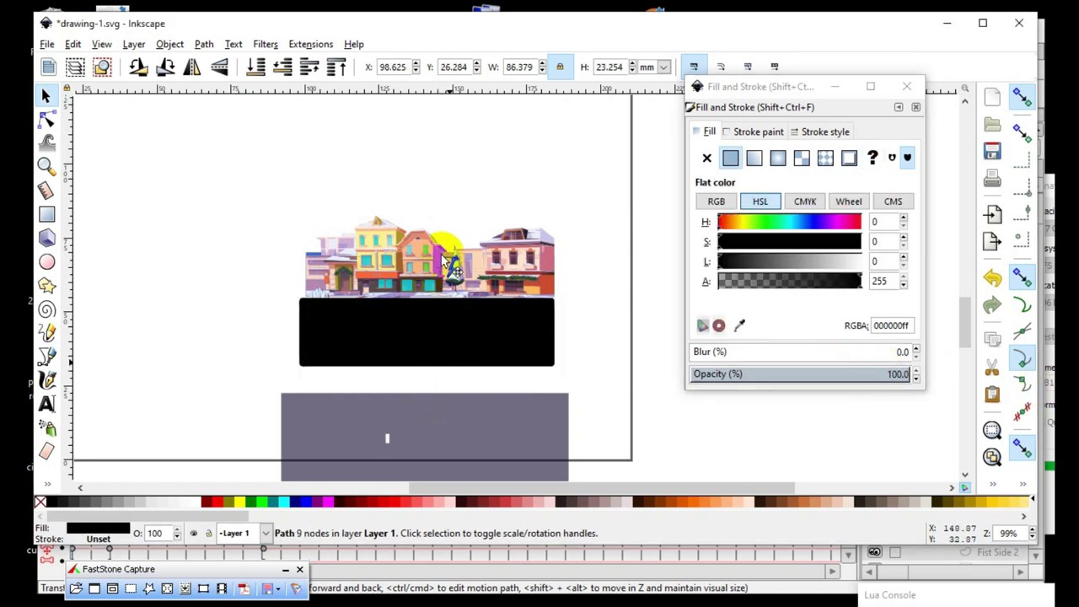
mouse_move(459, 360)
left_mouse_down()
mouse_move(440, 240)
mouse_move(450, 254)
left_mouse_up()
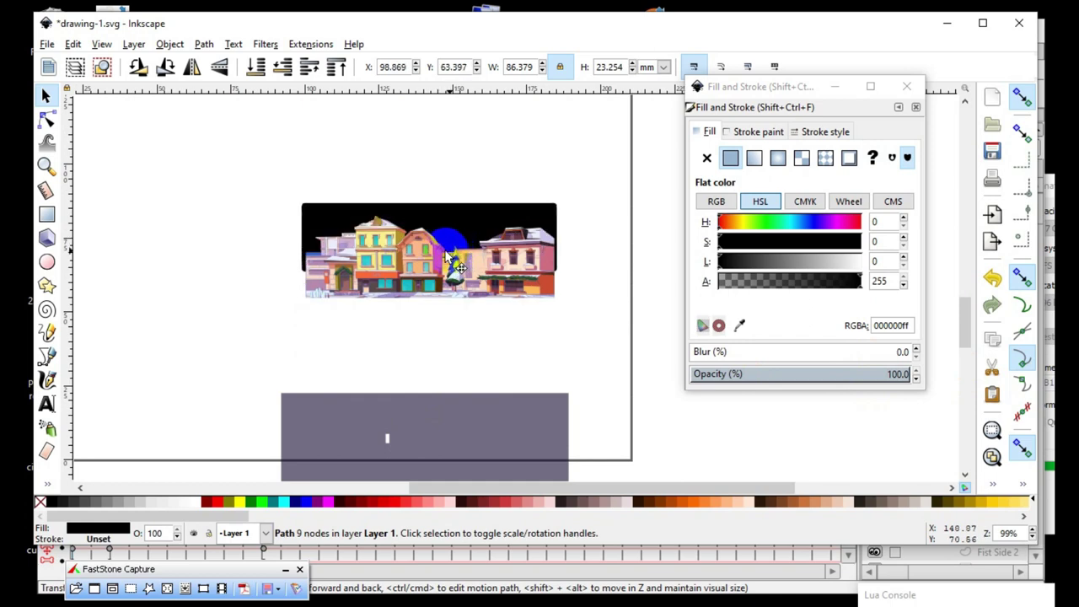
- Resize the black backdrop to 85.718 × 23.076 mm so it fits the illustration
scroll(557, 215, "up", 2, "ctrl")
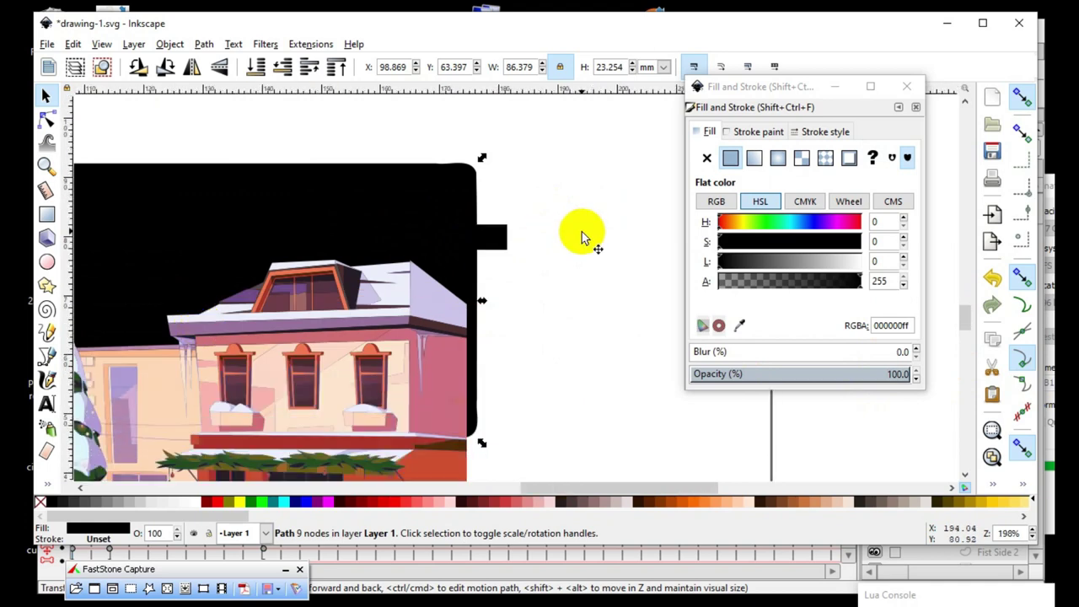
scroll(581, 238, "down", 2, "ctrl")
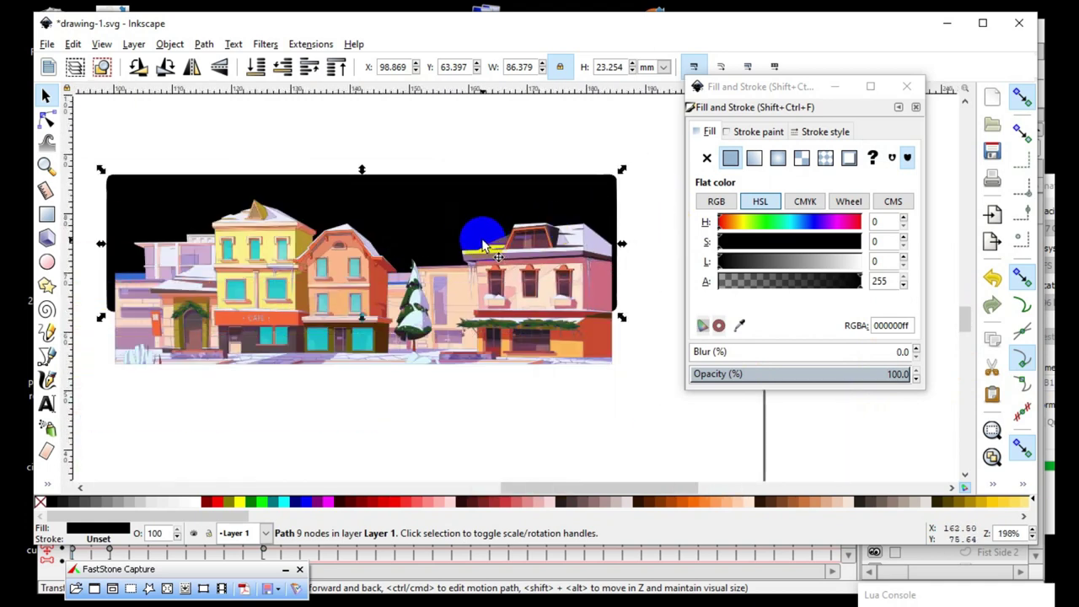
scroll(139, 223, "up", 1, "ctrl")
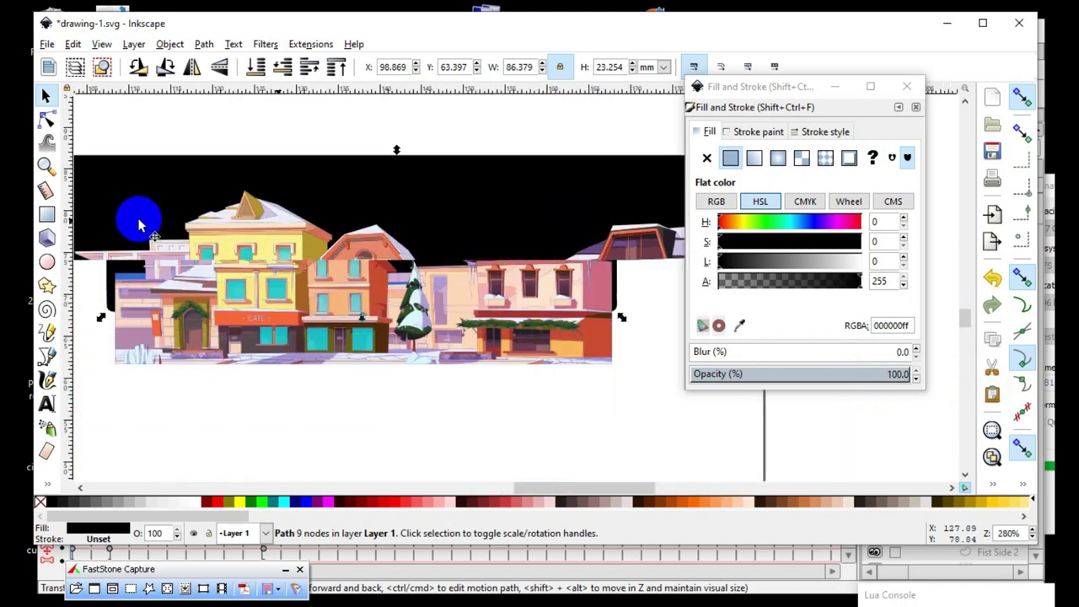
scroll(139, 224, "up", 1, "ctrl")
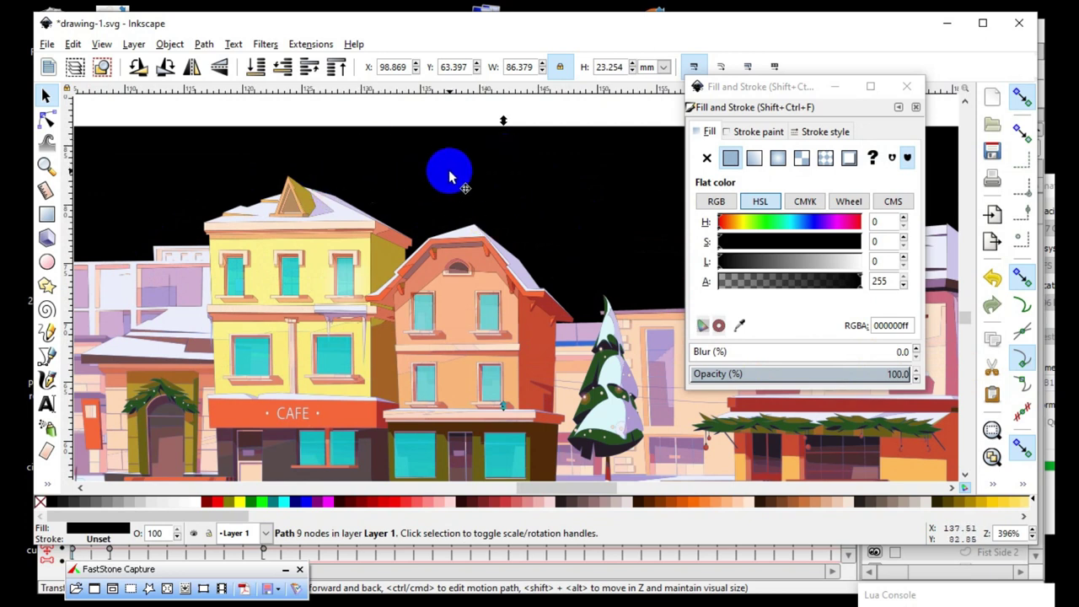
scroll(449, 177, "down", 1, "ctrl")
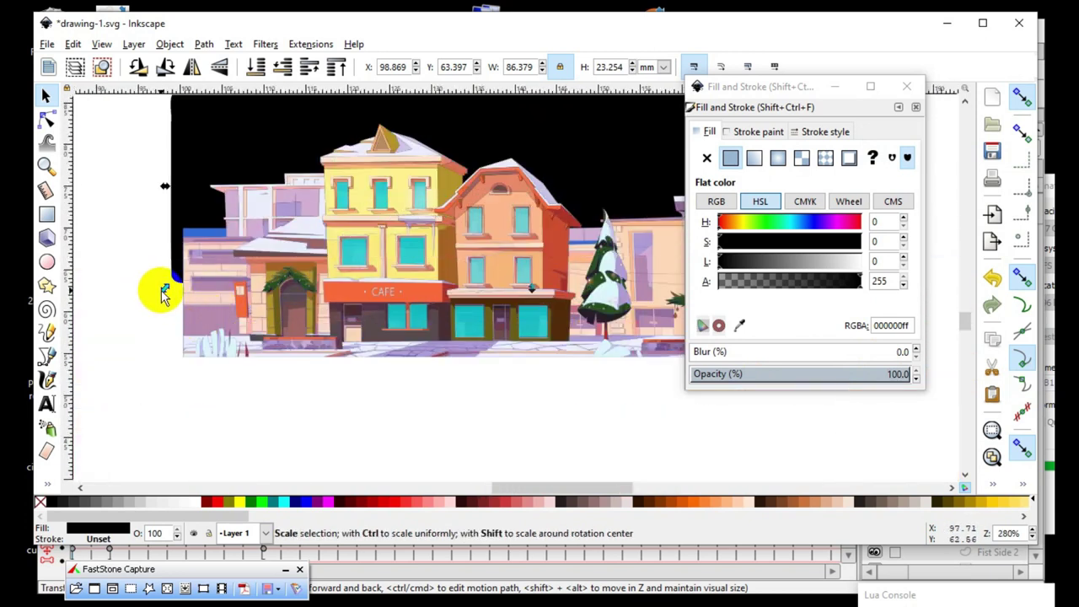
left_click_drag(162, 297, 167, 372)
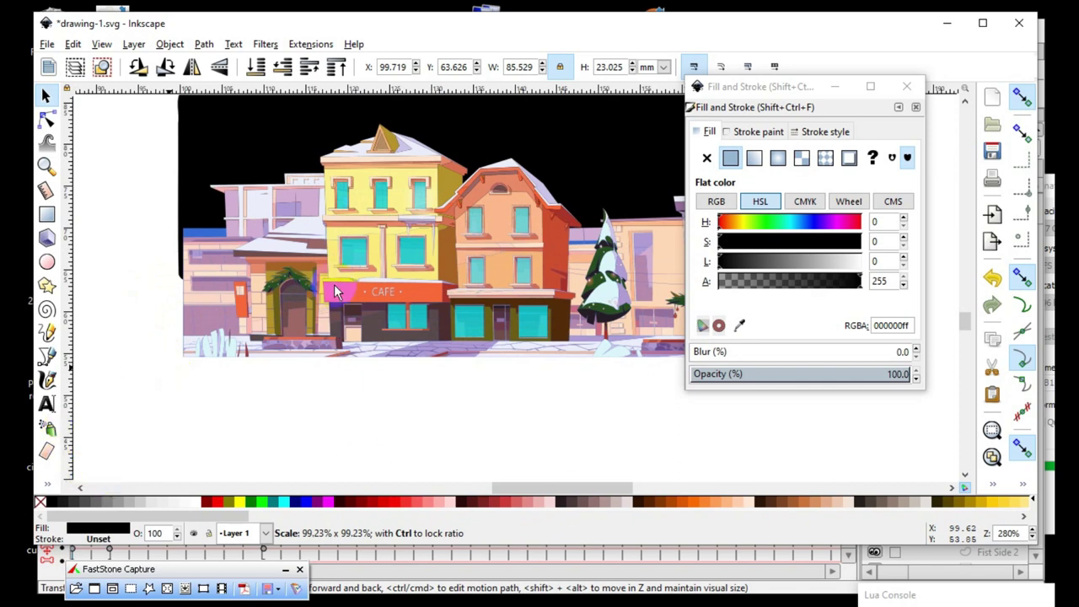
key("minus")
key("minus")
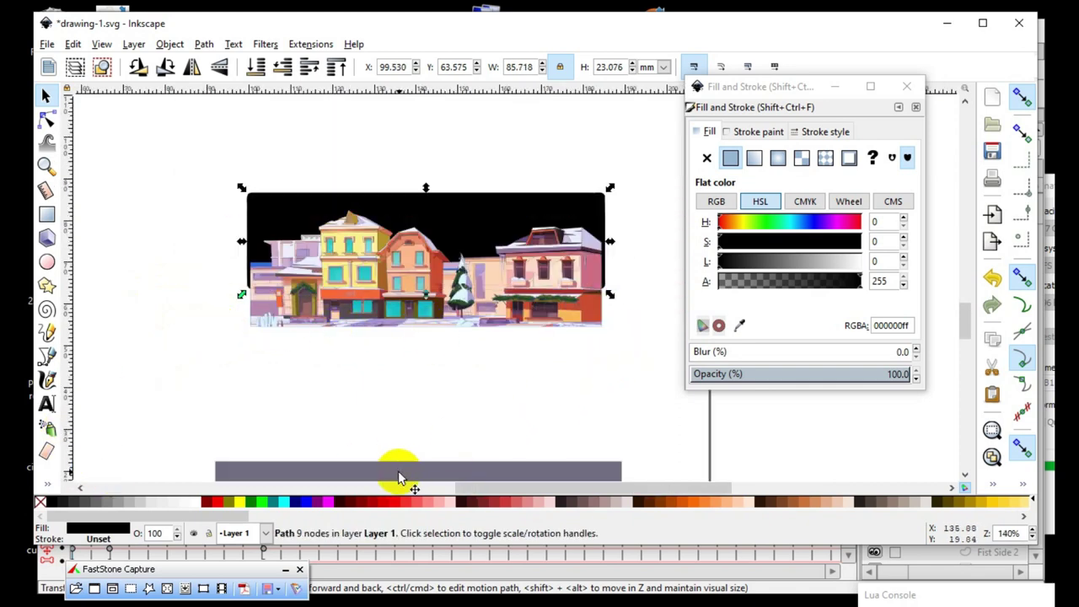
- Nudge the pale purple box up and right, then switch to the Rectangle tool
left_click_drag(398, 468, 402, 435)
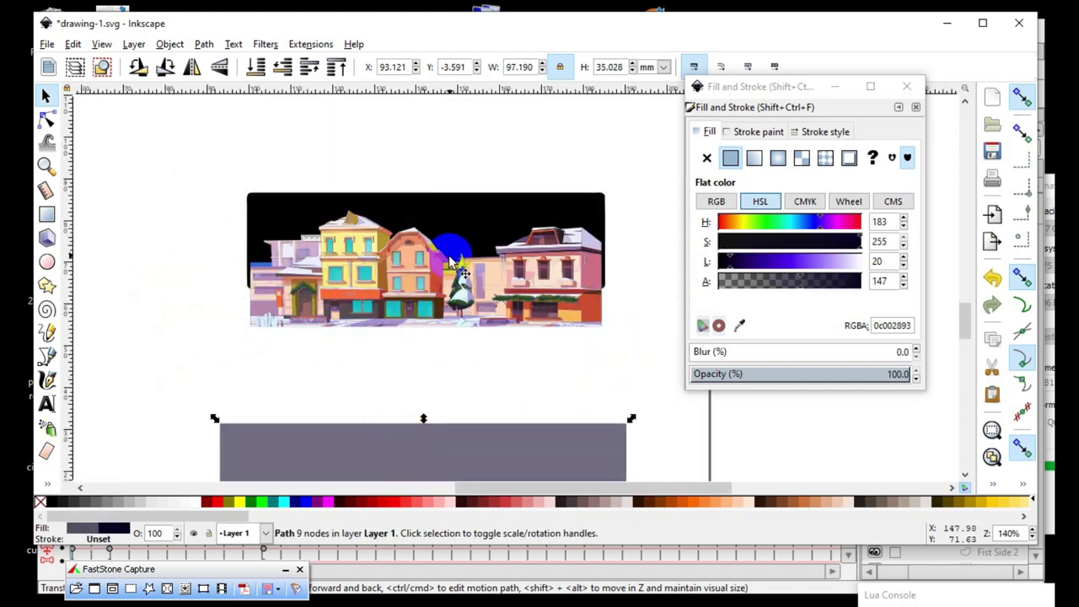
scroll(454, 255, "up", 1)
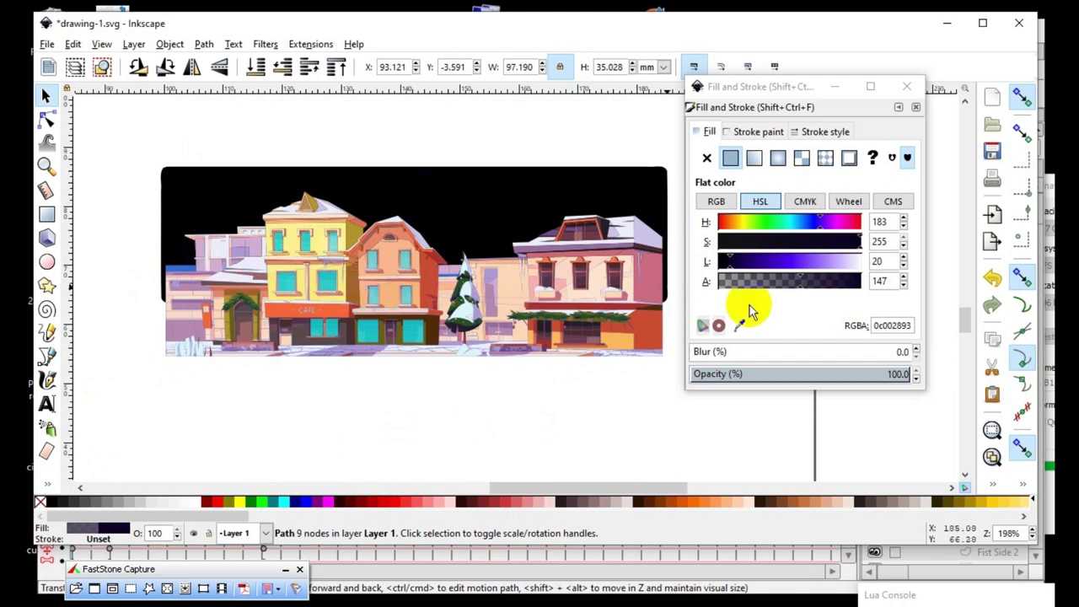
scroll(447, 202, "down", 1)
scroll(430, 329, "down", 2)
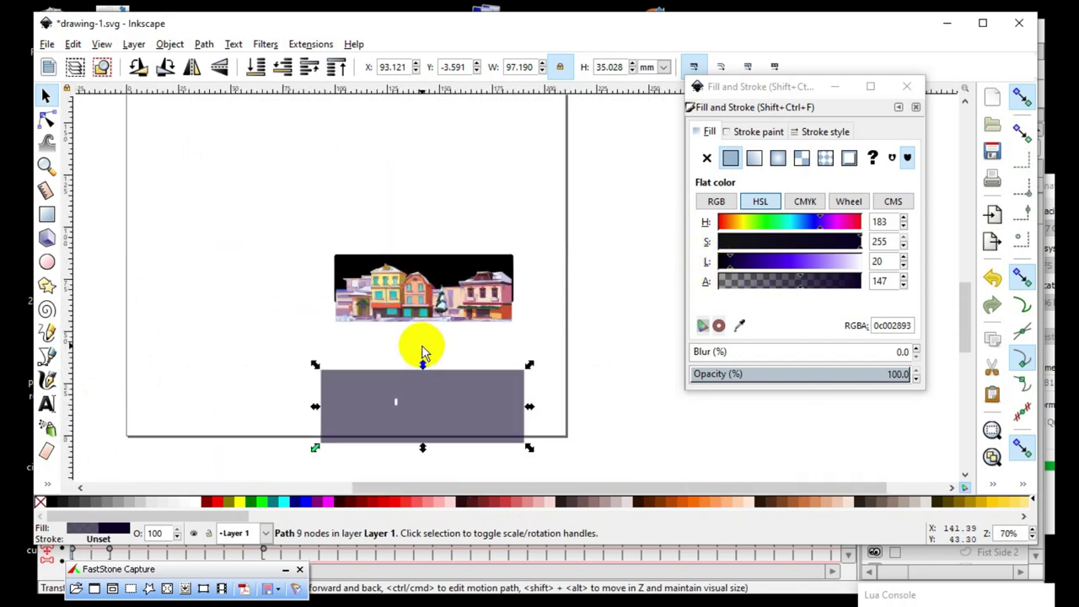
scroll(438, 266, "down", 1)
scroll(484, 307, "up", 3)
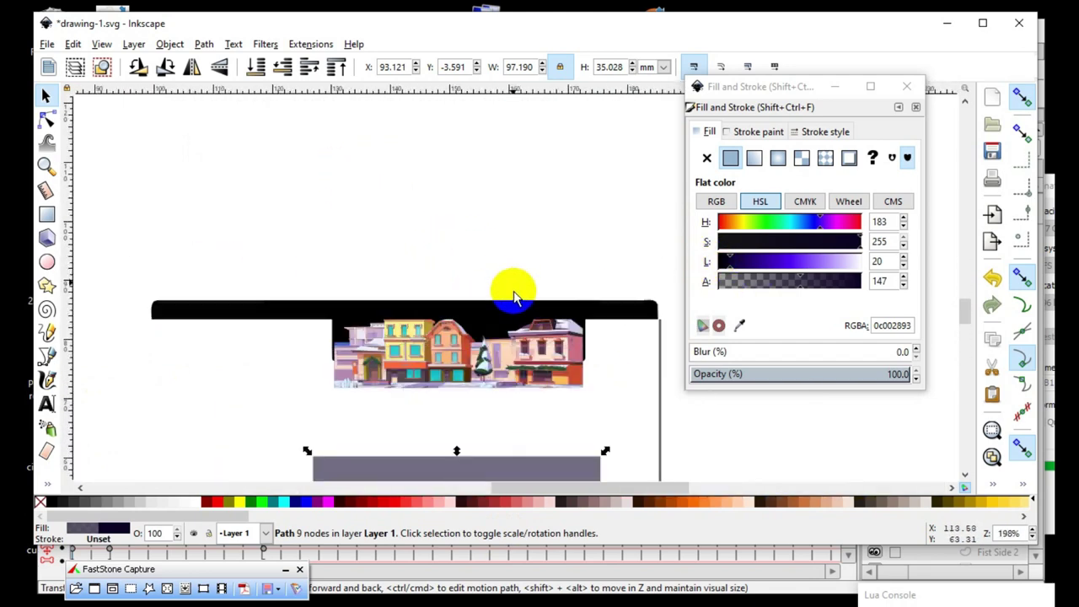
scroll(512, 294, "up", 1)
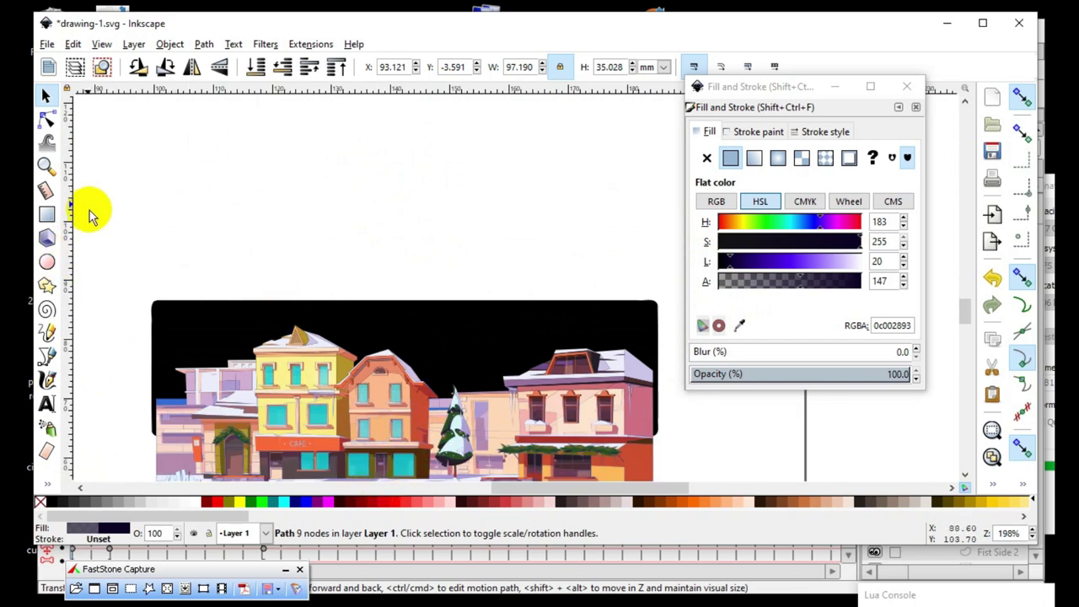
left_click(46, 215)
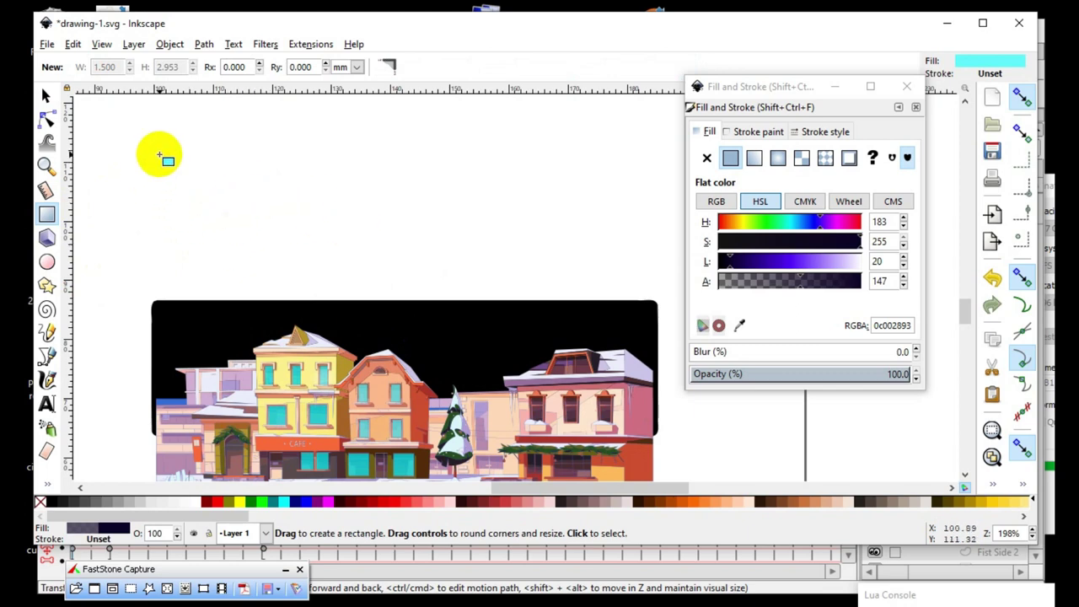
- Draw an 84.591 × 21.782 mm rectangle above the town, filled black at 72.3% opacity
left_click_drag(157, 154, 661, 285)
left_click_drag(770, 269, 264, 313)
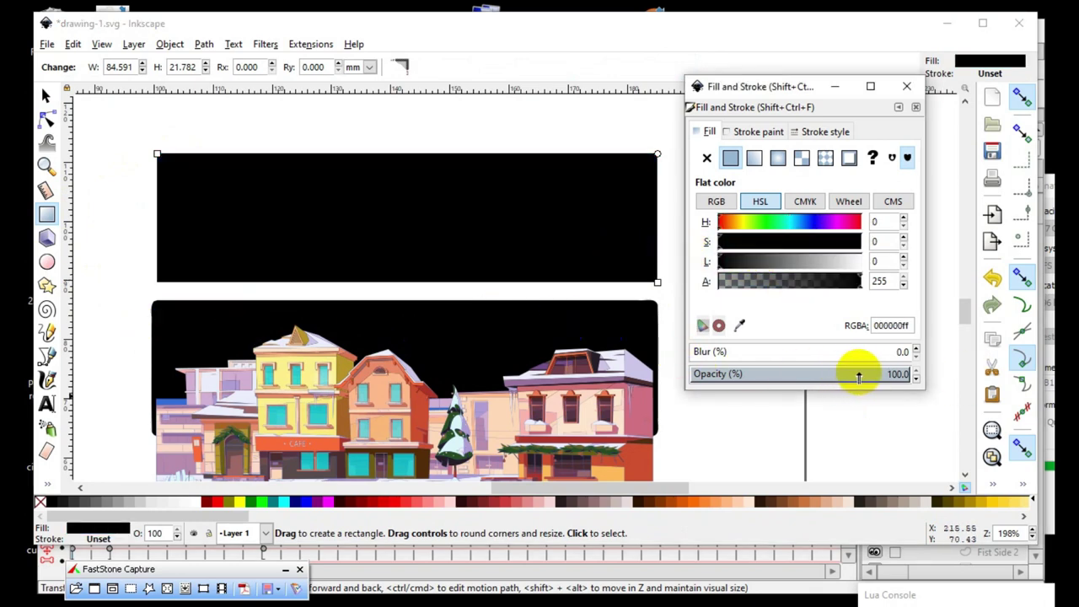
mouse_move(858, 377)
left_mouse_down()
mouse_move(831, 374)
mouse_move(847, 373)
left_mouse_up()
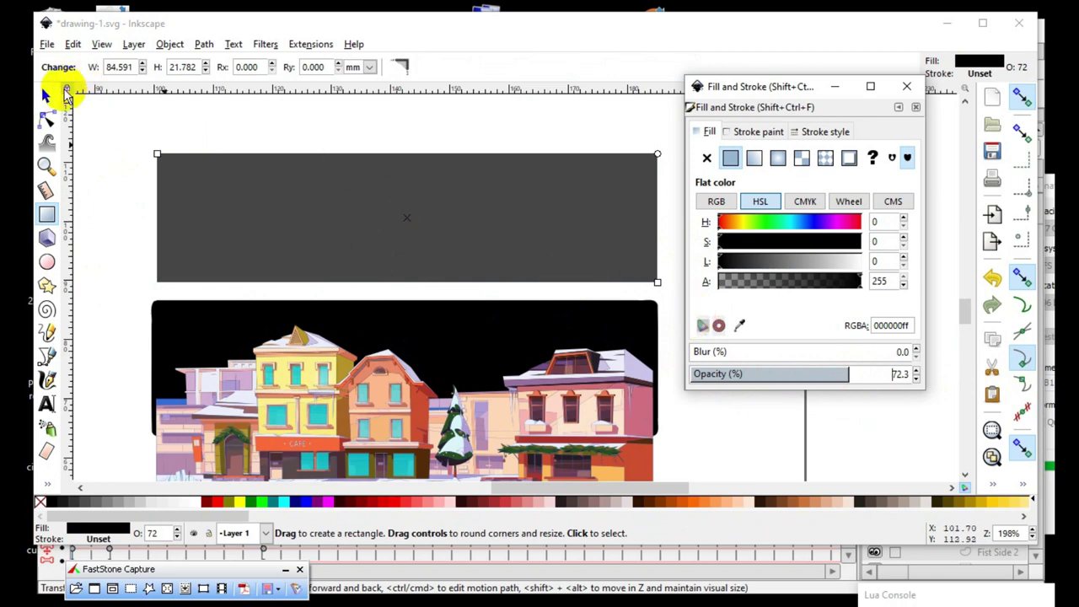
left_click(45, 94)
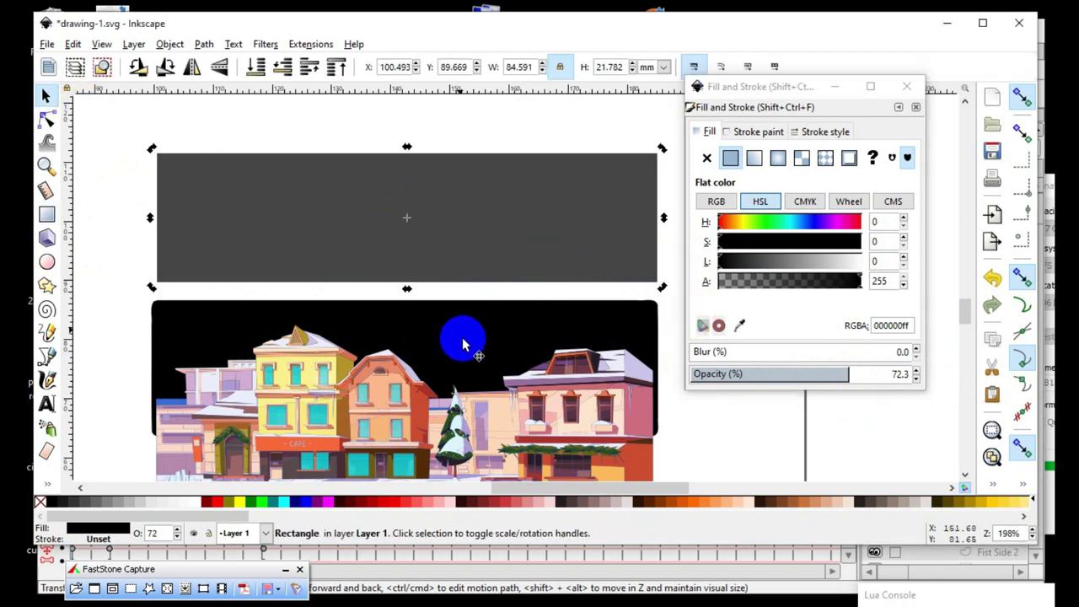
- Move the dark rectangle over the town and stretch it to 29.4 mm tall to cover the sky
mouse_move(445, 210)
left_mouse_down()
mouse_move(456, 371)
mouse_move(445, 439)
left_mouse_up()
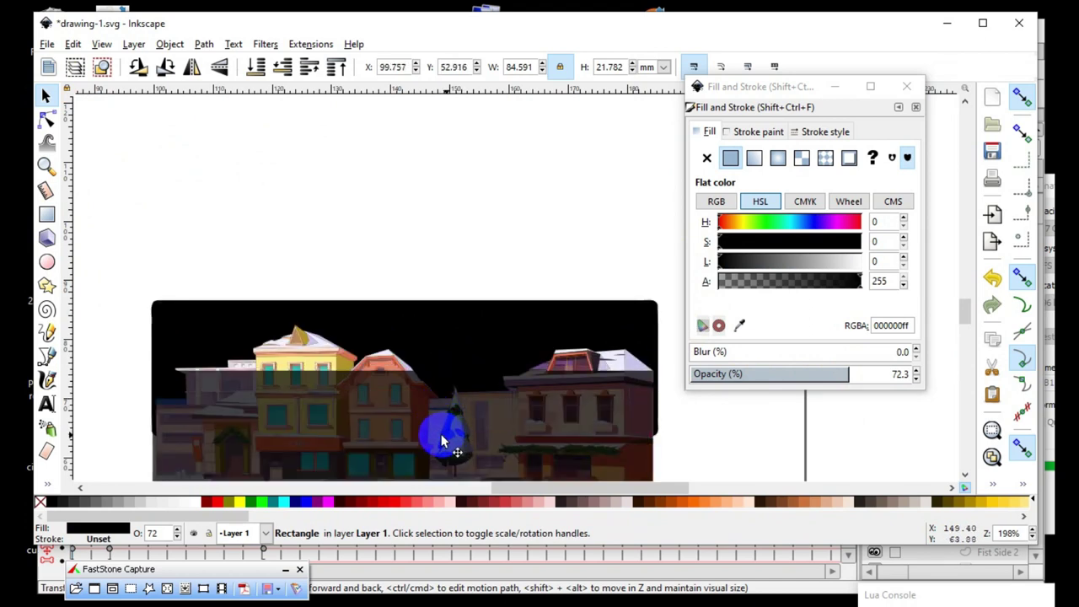
scroll(415, 253, "down", 2, "ctrl")
scroll(397, 295, "up", 3, "ctrl")
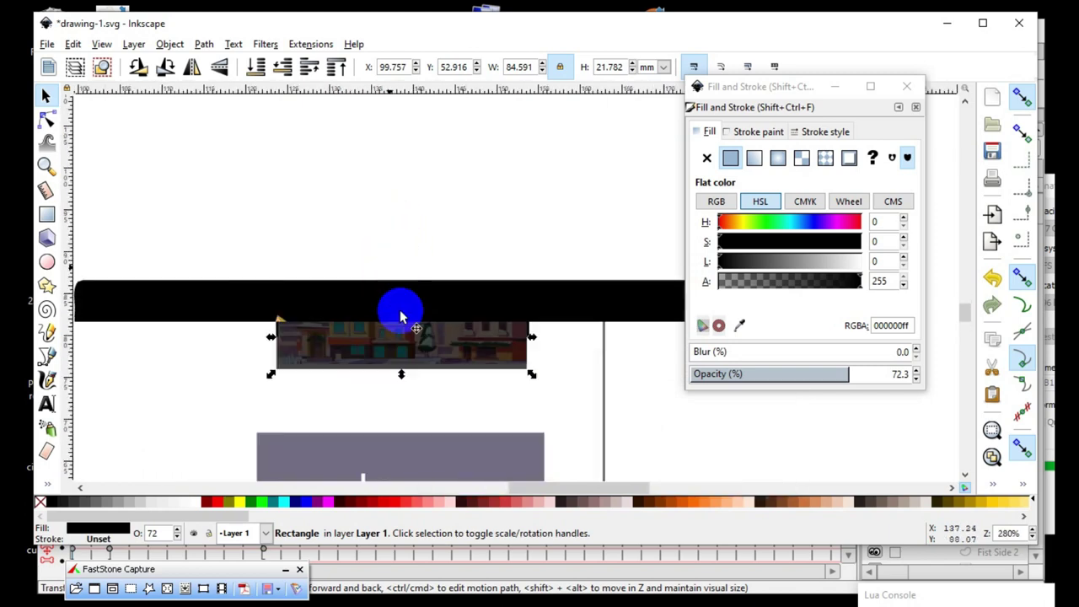
scroll(433, 289, "down", 1, "ctrl")
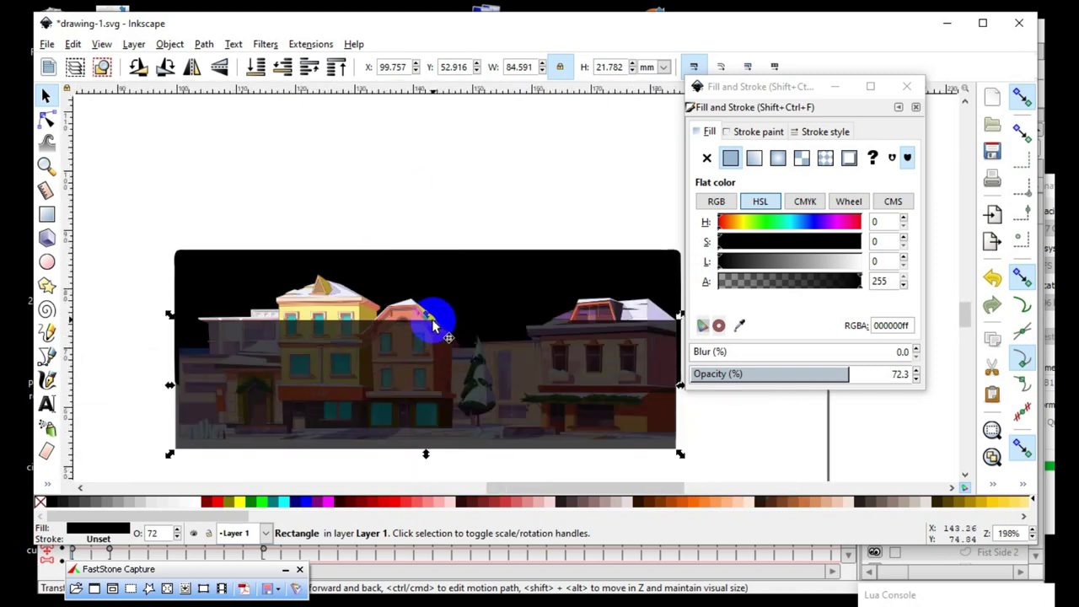
left_click_drag(428, 318, 412, 270)
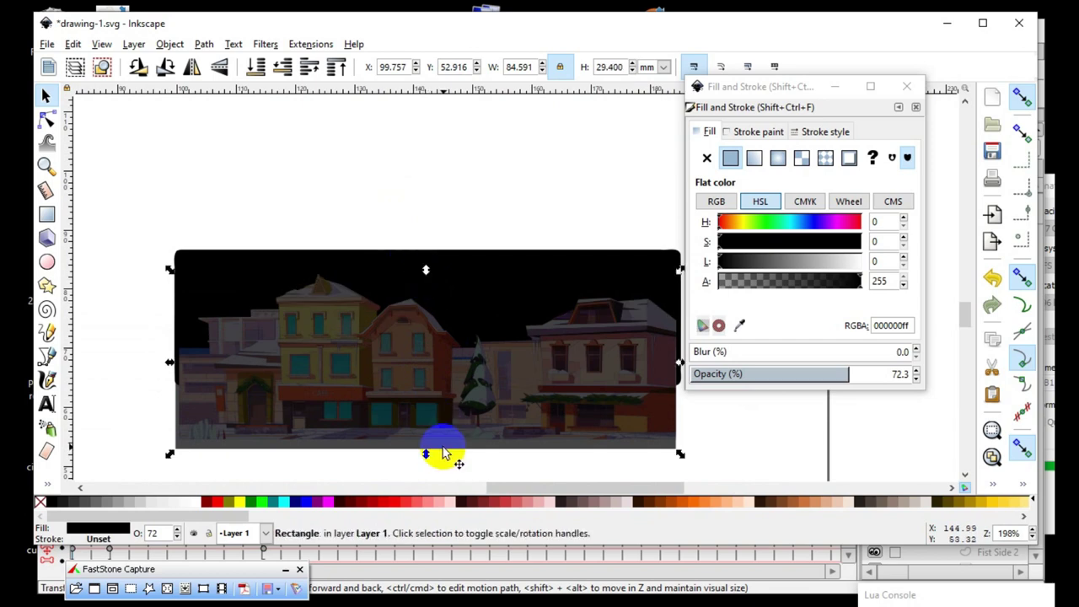
scroll(441, 447, "up", 2, "ctrl")
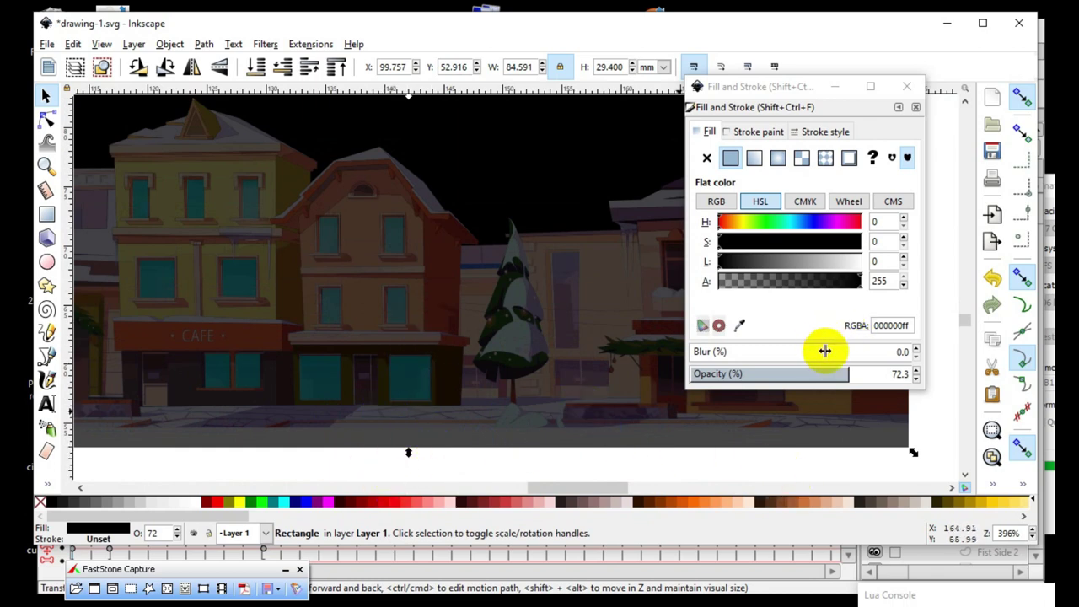
- Lower the night overlay's opacity to 54% and zoom in on the café building
left_click(828, 376)
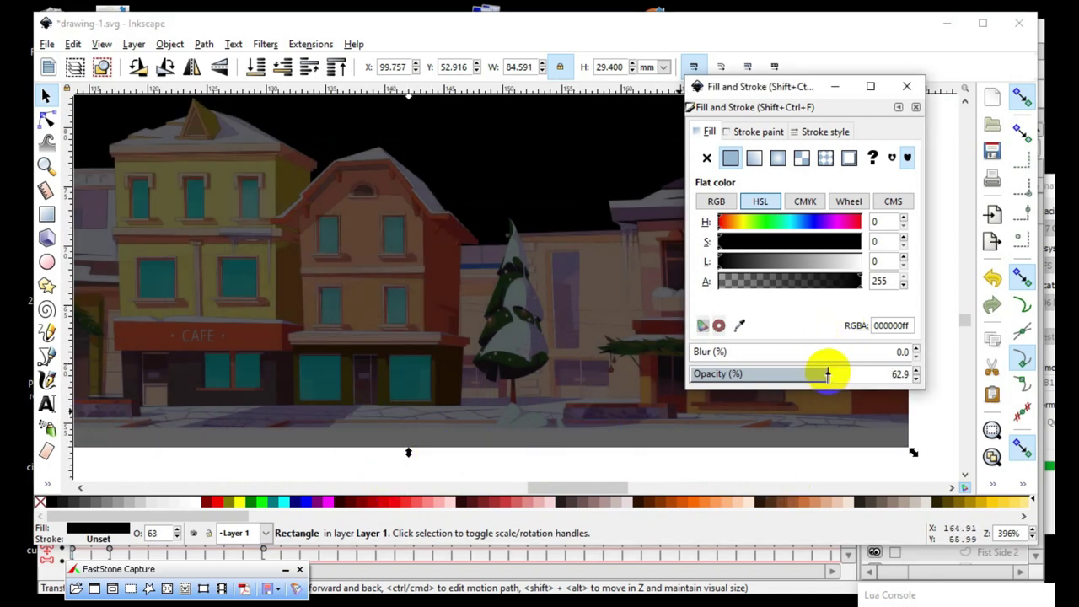
mouse_move(826, 375)
left_mouse_down()
mouse_move(799, 377)
mouse_move(814, 376)
left_mouse_up()
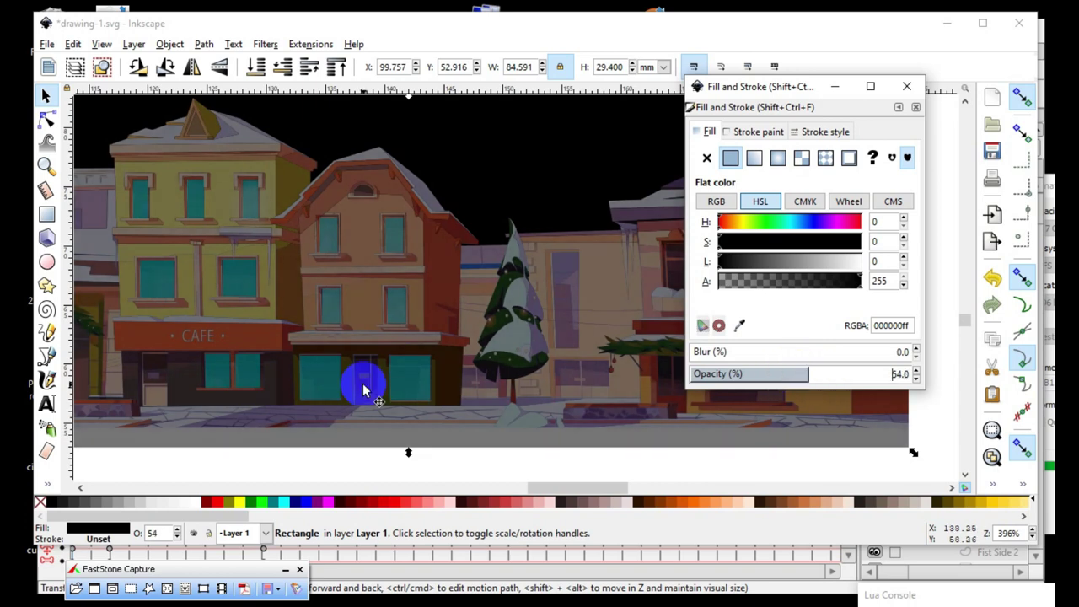
left_click_drag(361, 385, 153, 419)
scroll(298, 332, "up", 2, "ctrl")
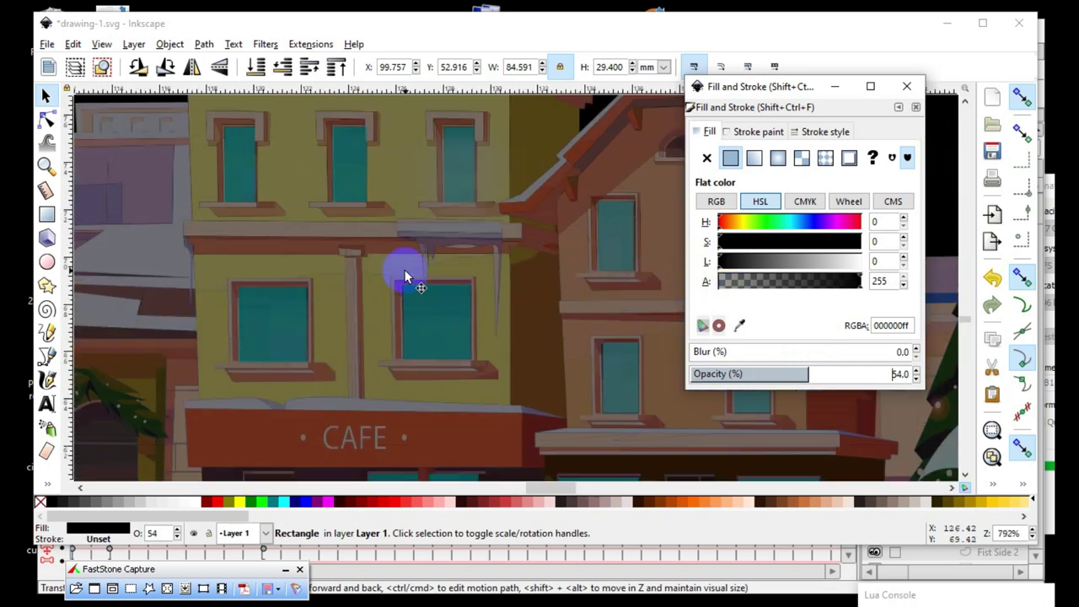
scroll(348, 348, "down", 2, "ctrl")
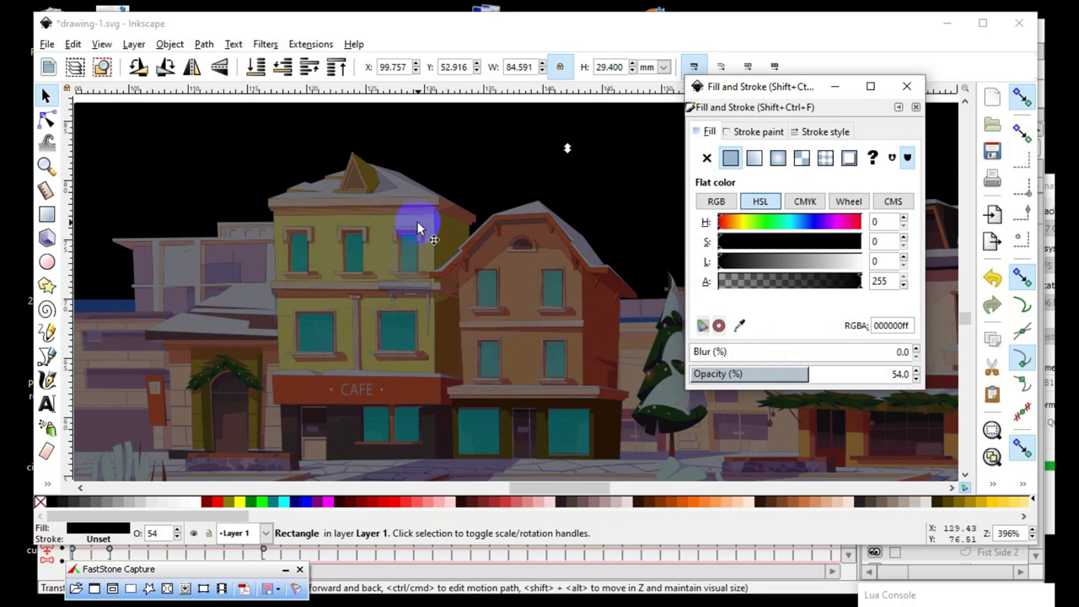
left_click(376, 375)
scroll(385, 385, "up", 1)
scroll(397, 385, "up", 1)
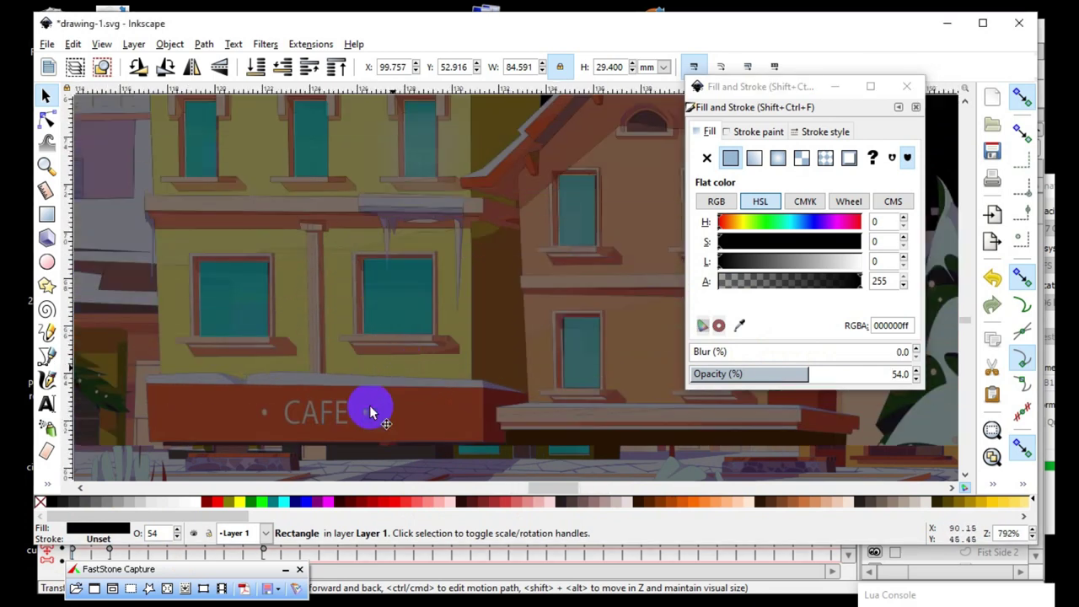
scroll(422, 328, "up", 1)
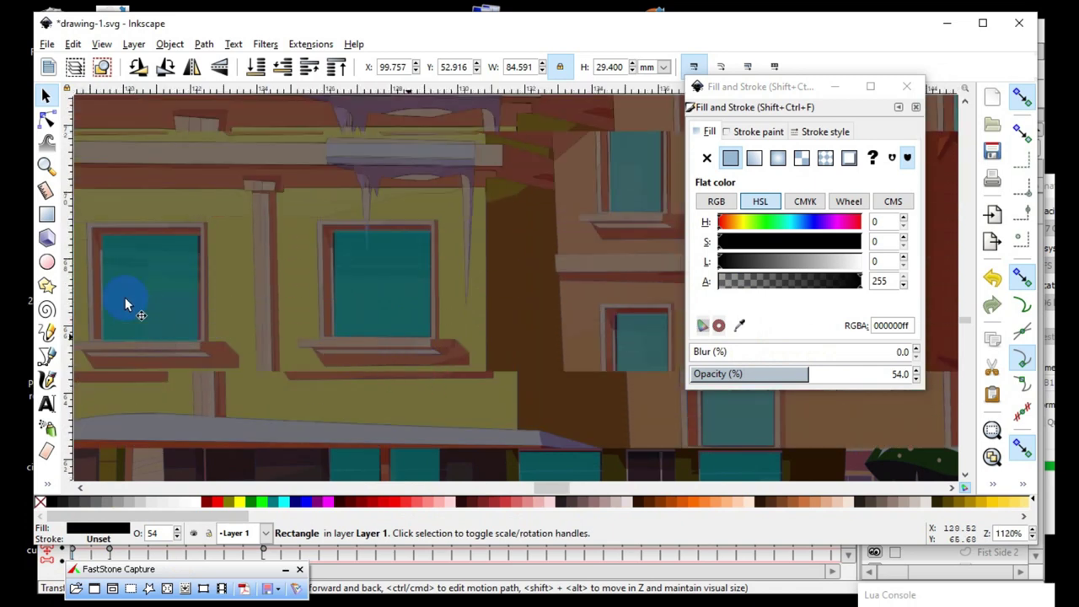
- Erase a thin vertical slit down the upper window above the CAFE sign
left_click(46, 452)
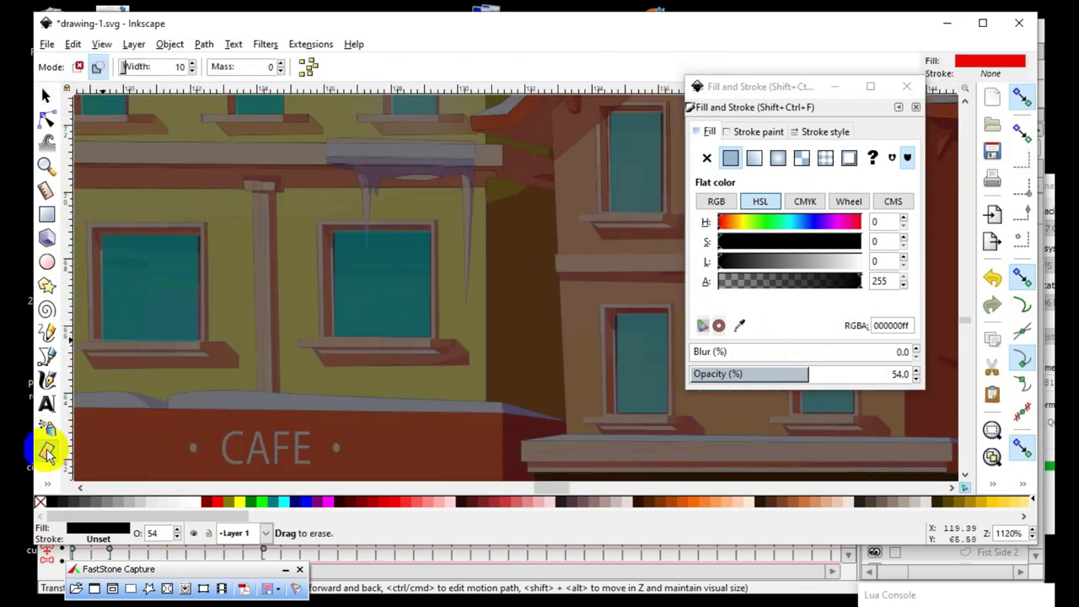
scroll(384, 271, "up", 1)
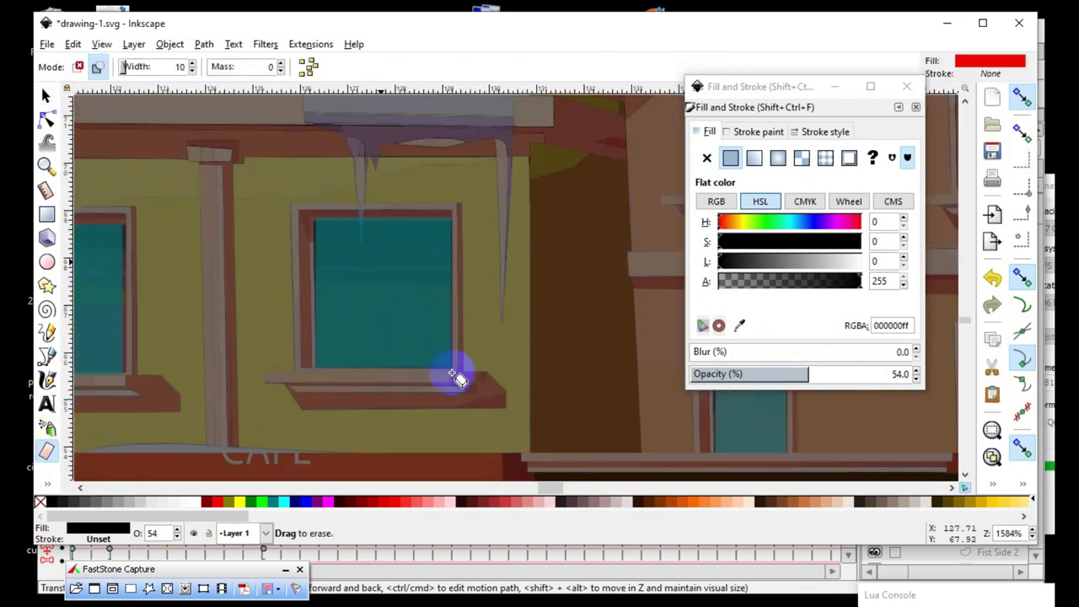
left_click_drag(291, 206, 429, 350)
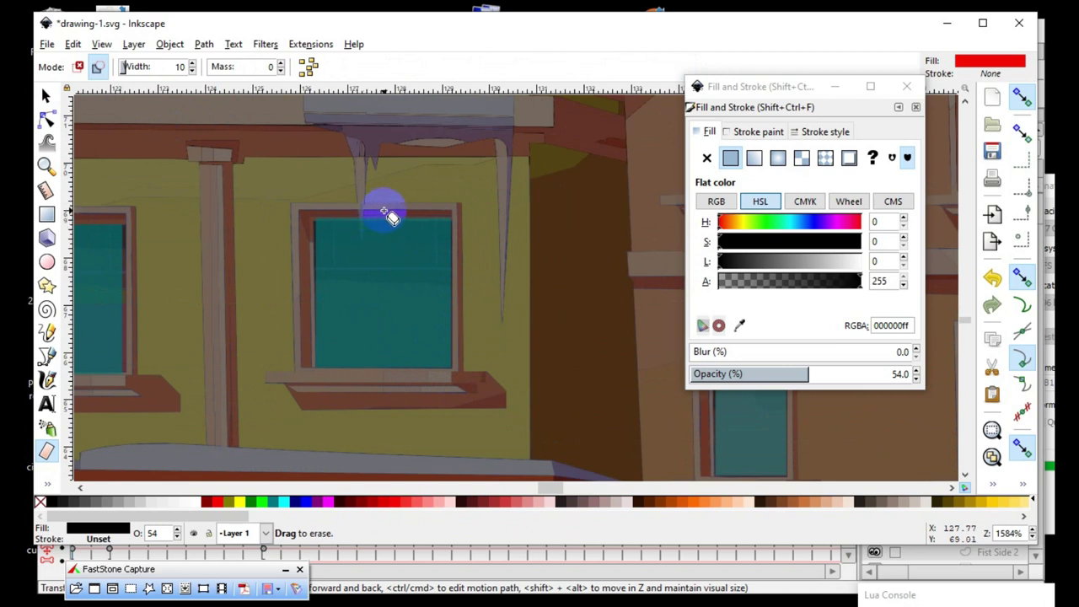
left_click_drag(378, 210, 376, 365)
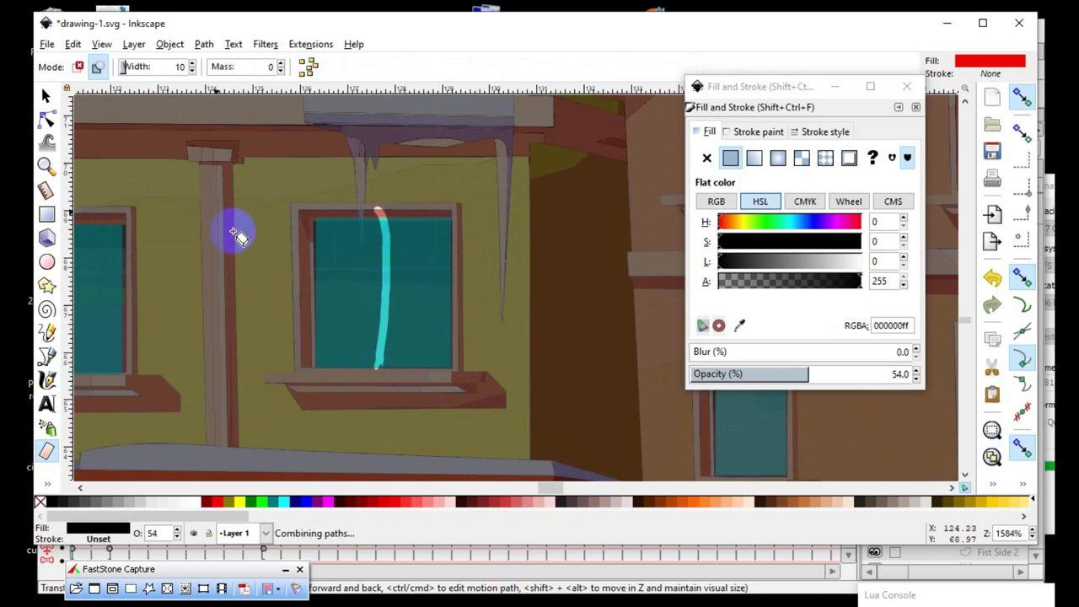
left_click(46, 120)
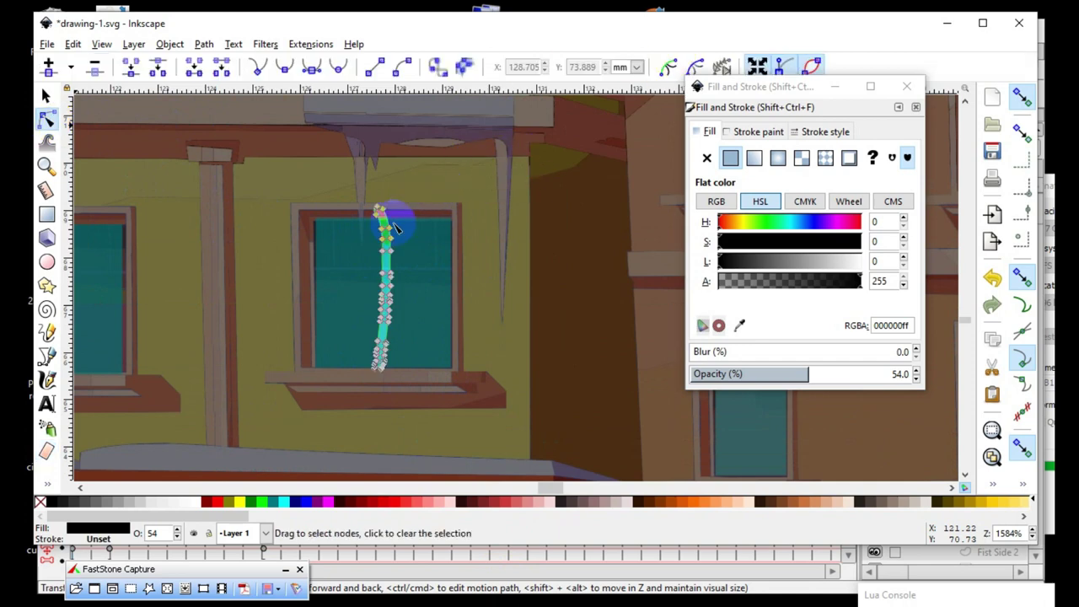
- Drag the slit's top nodes out to the upper window's left and right corners
left_click_drag(415, 236, 411, 245)
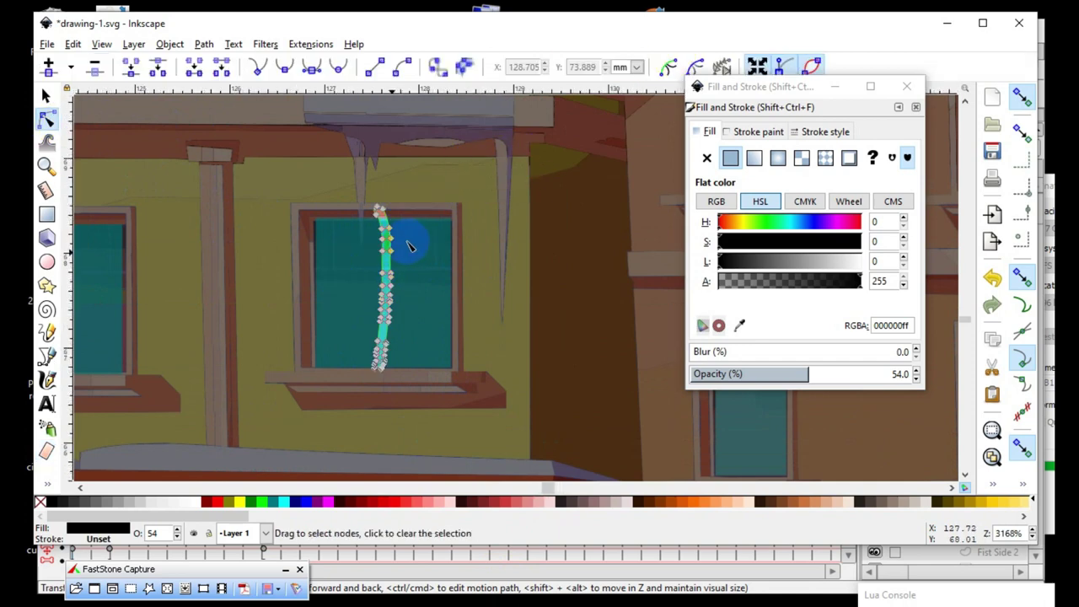
key("Escape")
scroll(373, 241, "up", 1)
scroll(505, 373, "up", 1)
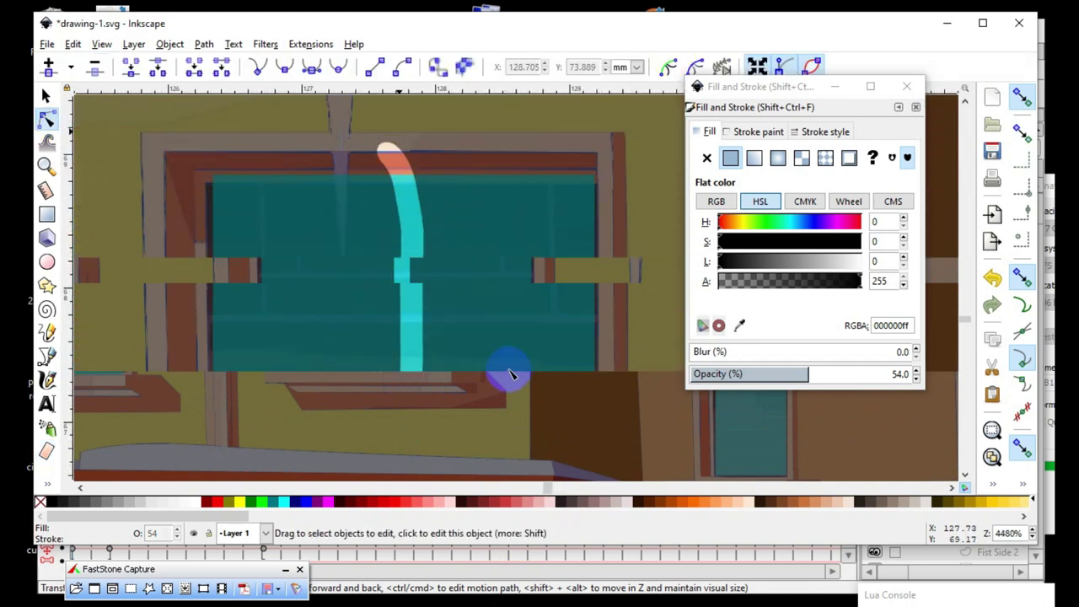
scroll(398, 358, "up", 1)
scroll(404, 248, "up", 2)
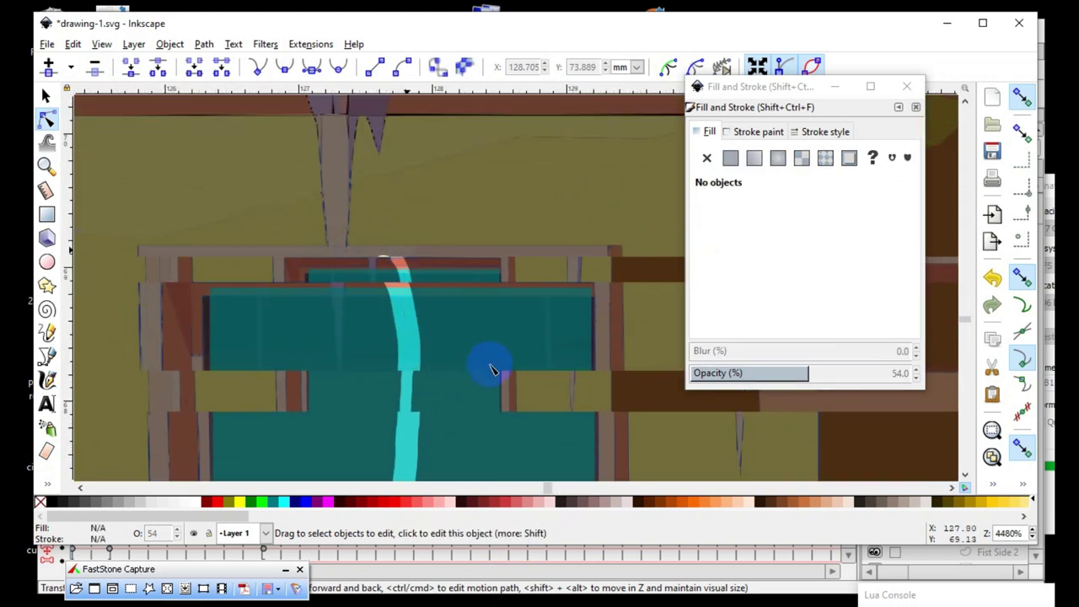
left_click(438, 346)
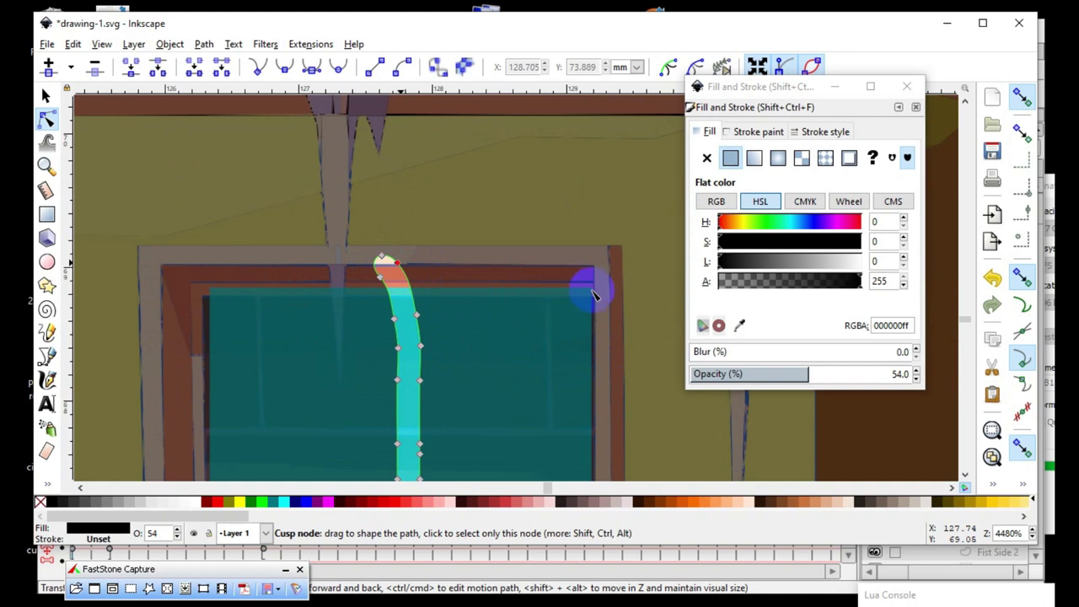
left_click_drag(592, 291, 592, 292)
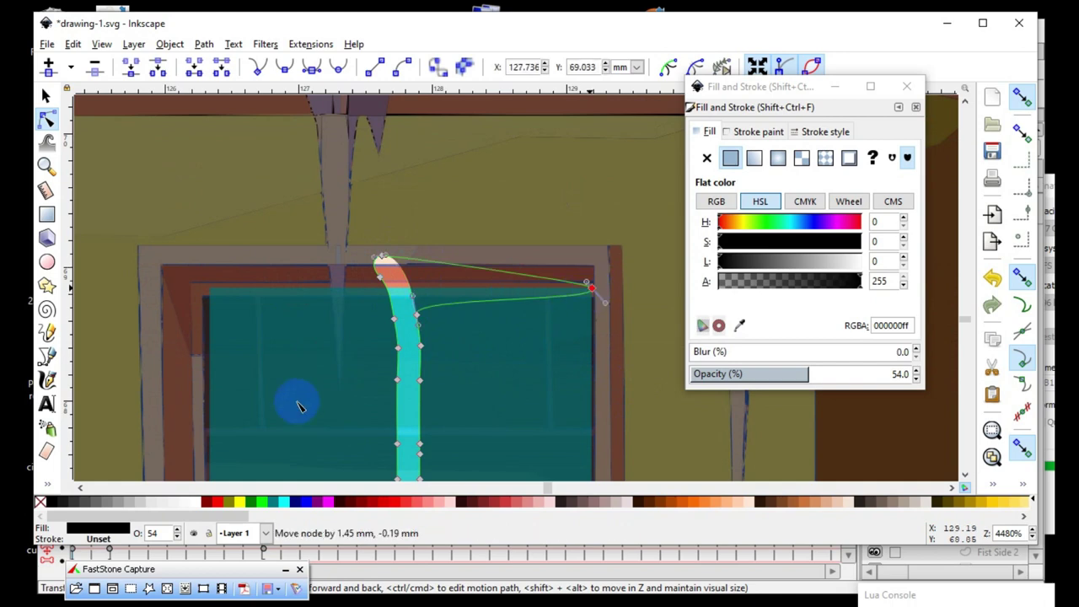
left_click(389, 289)
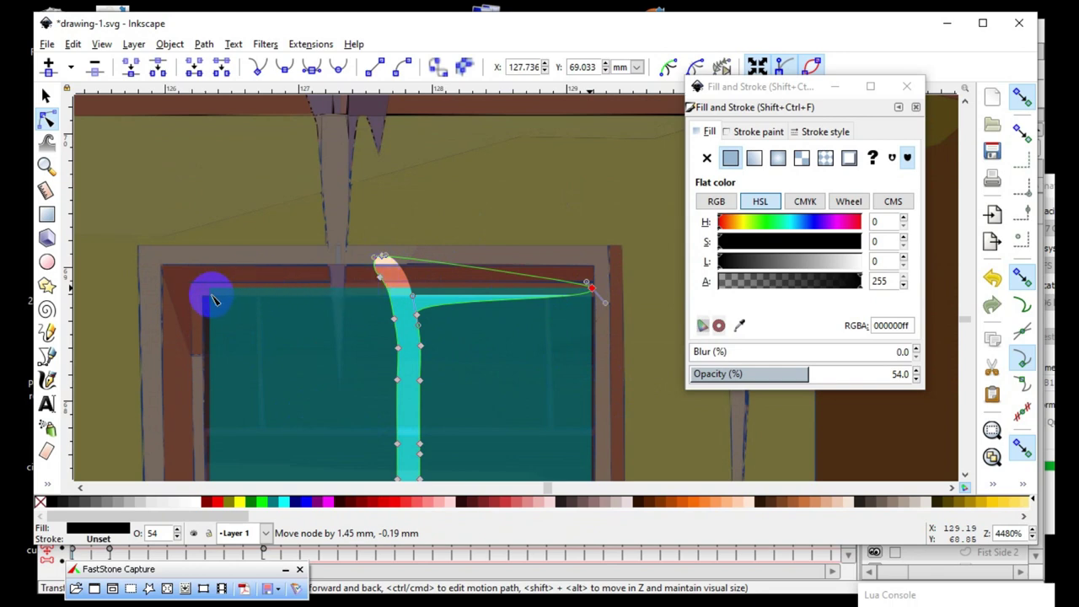
left_click_drag(215, 295, 209, 290)
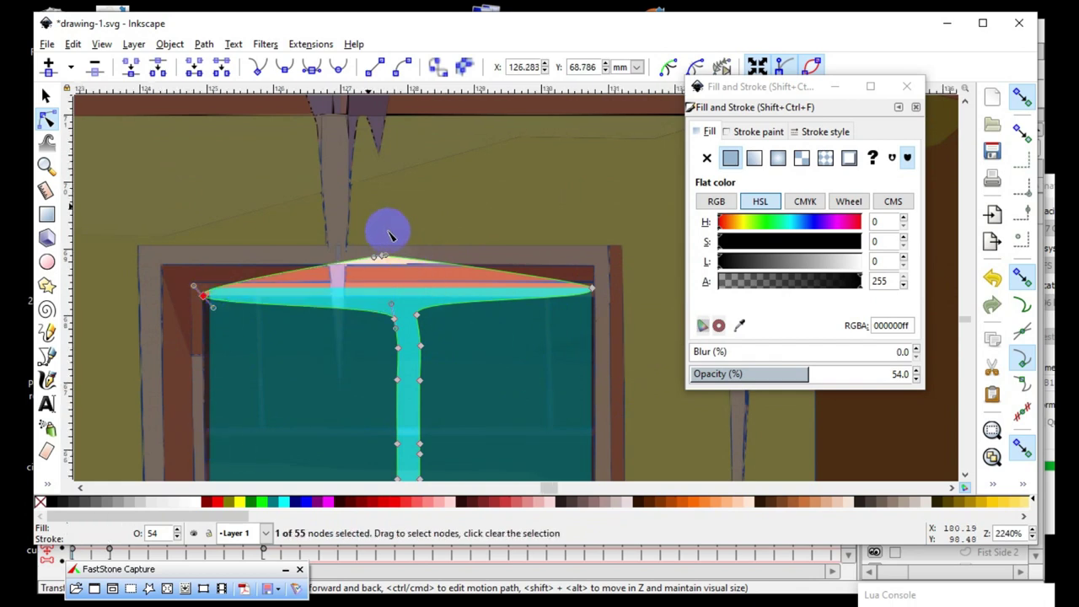
- Stretch a bottom node of the slit out to the upper window's lower-right corner
scroll(388, 235, "down", 1)
scroll(387, 235, "down", 1)
scroll(388, 234, "down", 1)
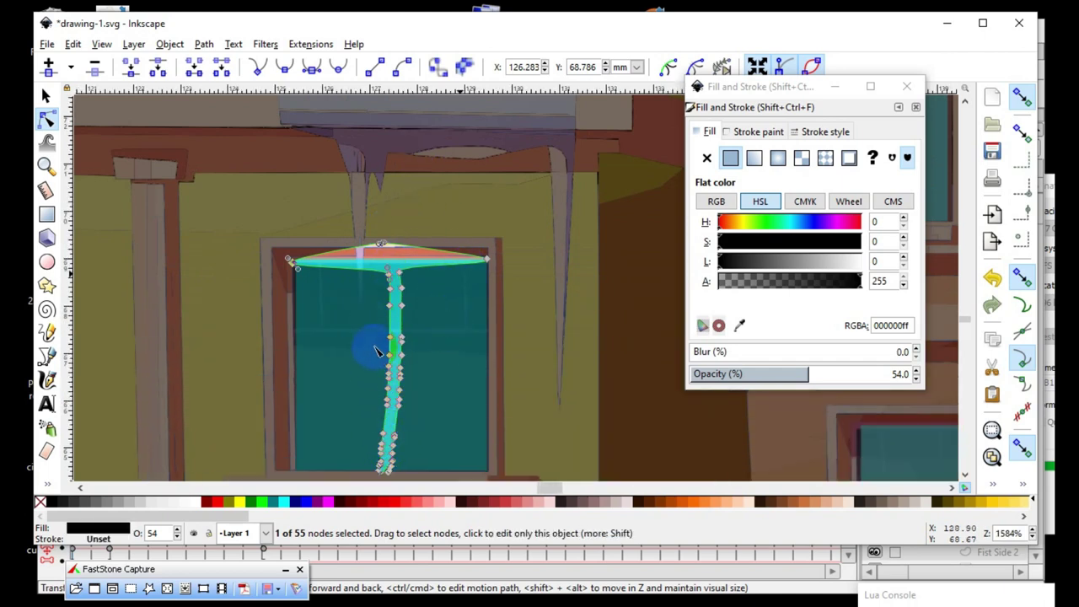
scroll(435, 354, "down", 1)
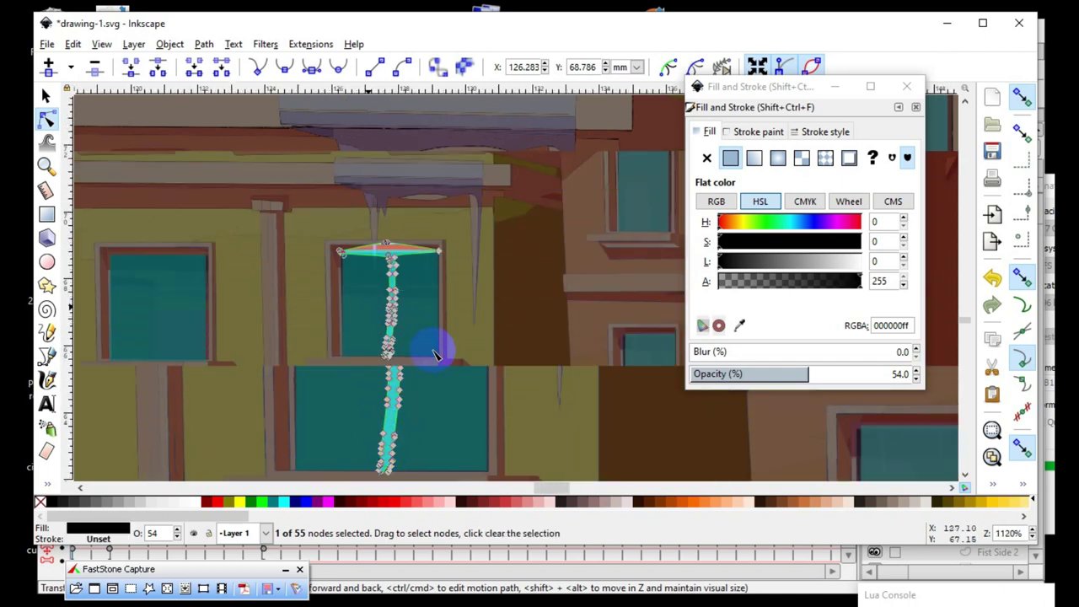
scroll(404, 339, "up", 1)
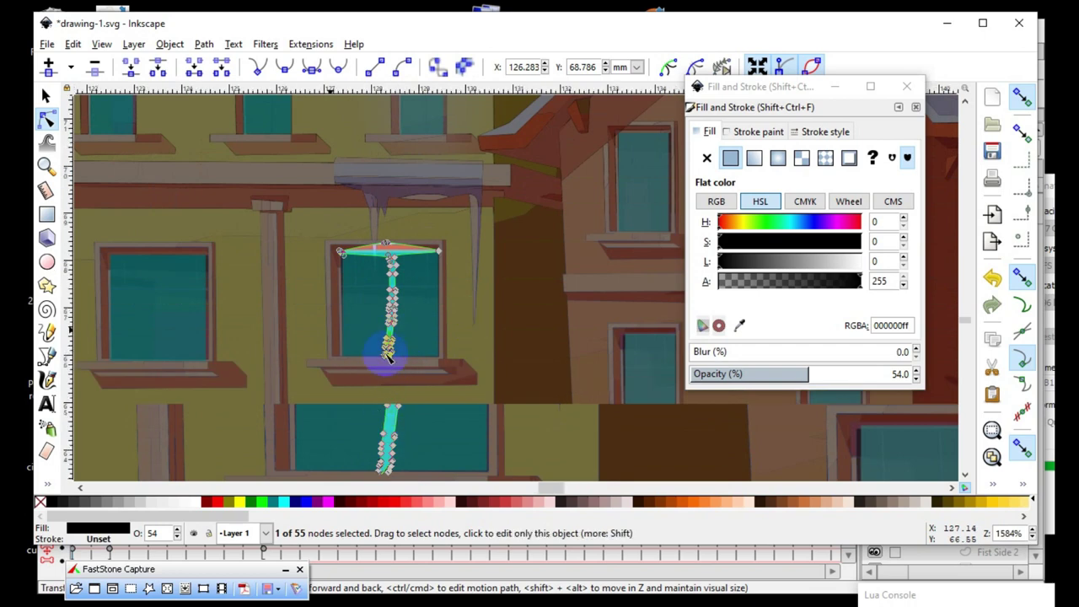
scroll(449, 333, "up", 1)
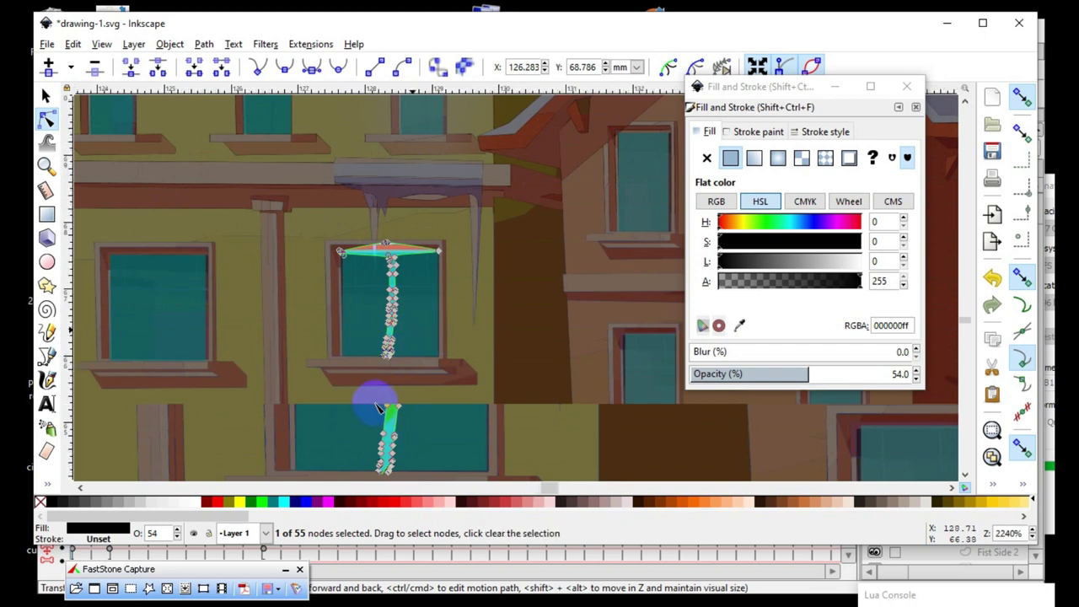
scroll(377, 411, "up", 1)
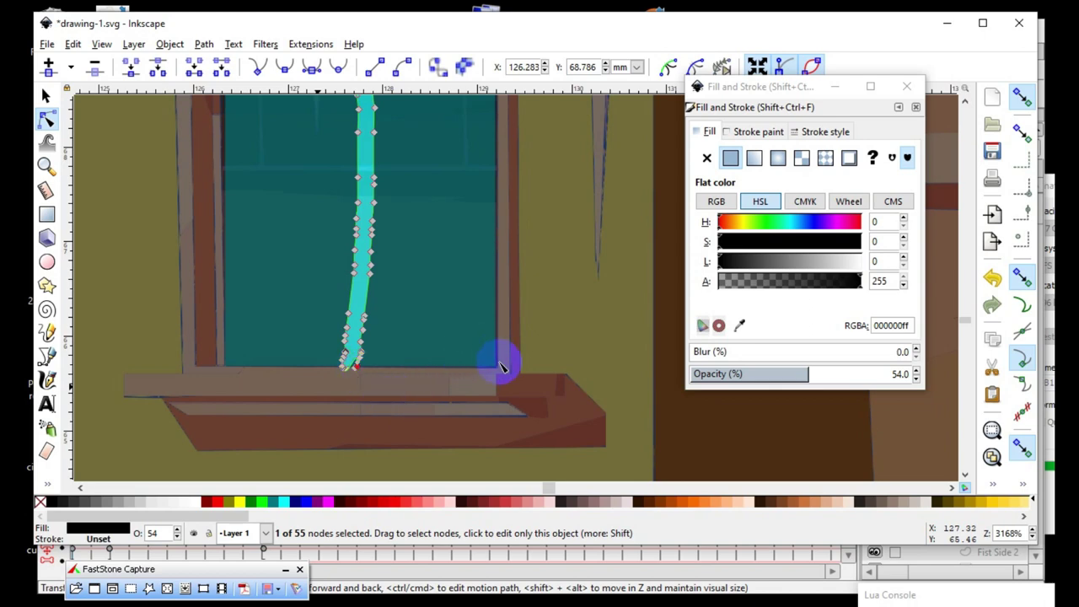
left_click_drag(501, 366, 501, 367)
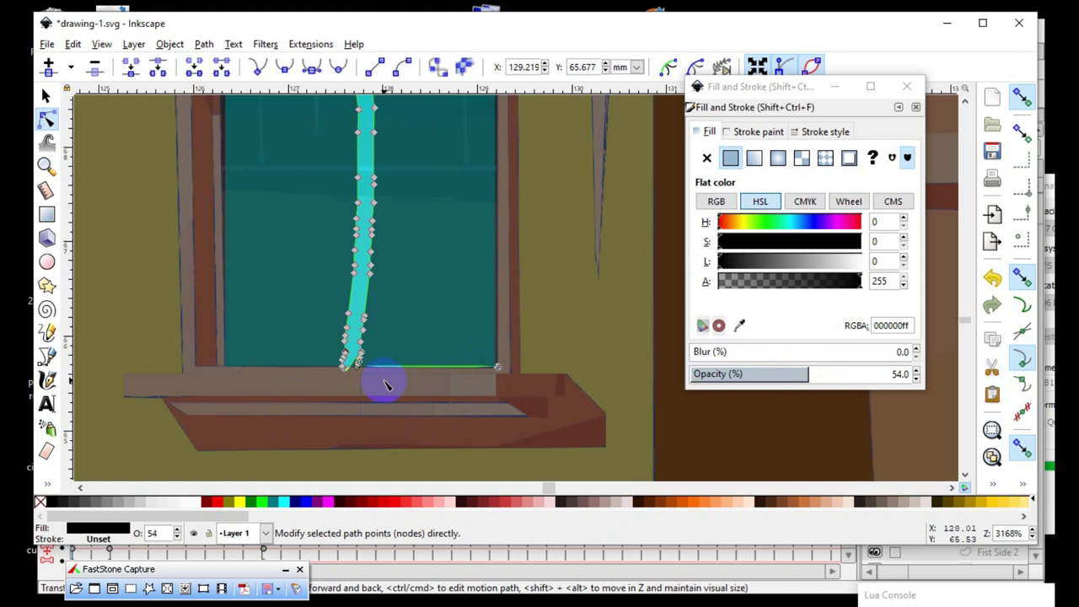
scroll(245, 401, "up", 1)
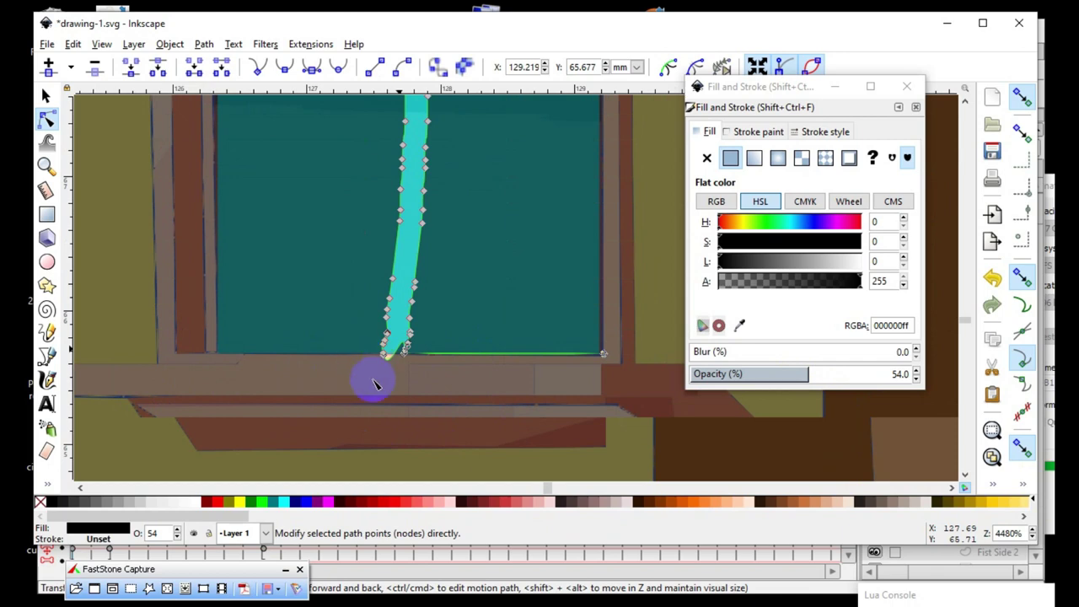
- Spread the beam's bottom nodes to the window's lower-left and lower-right corners, removing a stray node
left_click(386, 351)
left_click_drag(386, 358, 389, 348)
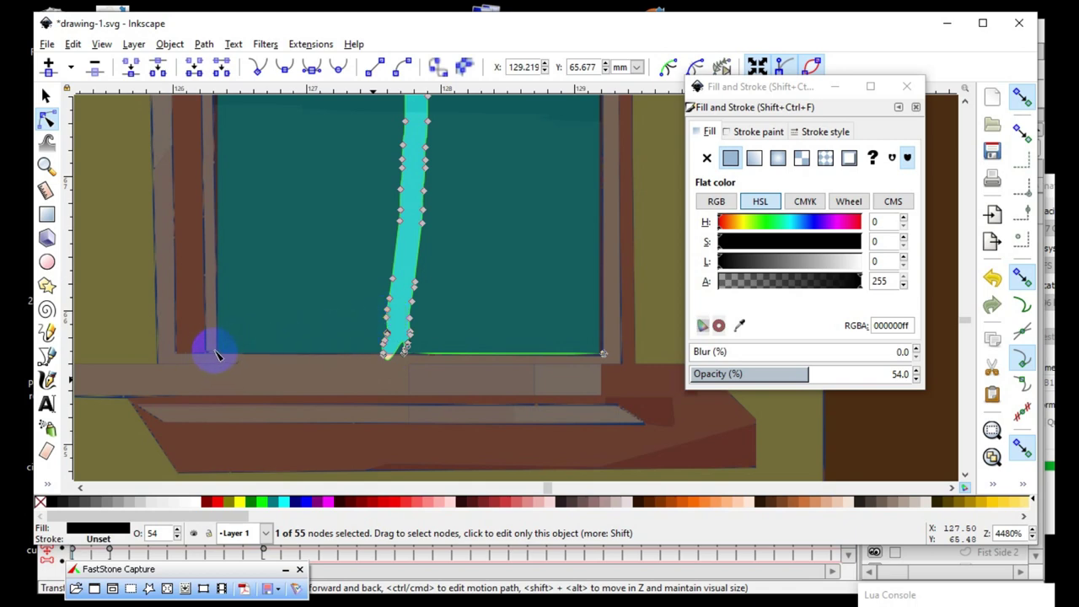
left_click_drag(215, 354, 216, 352)
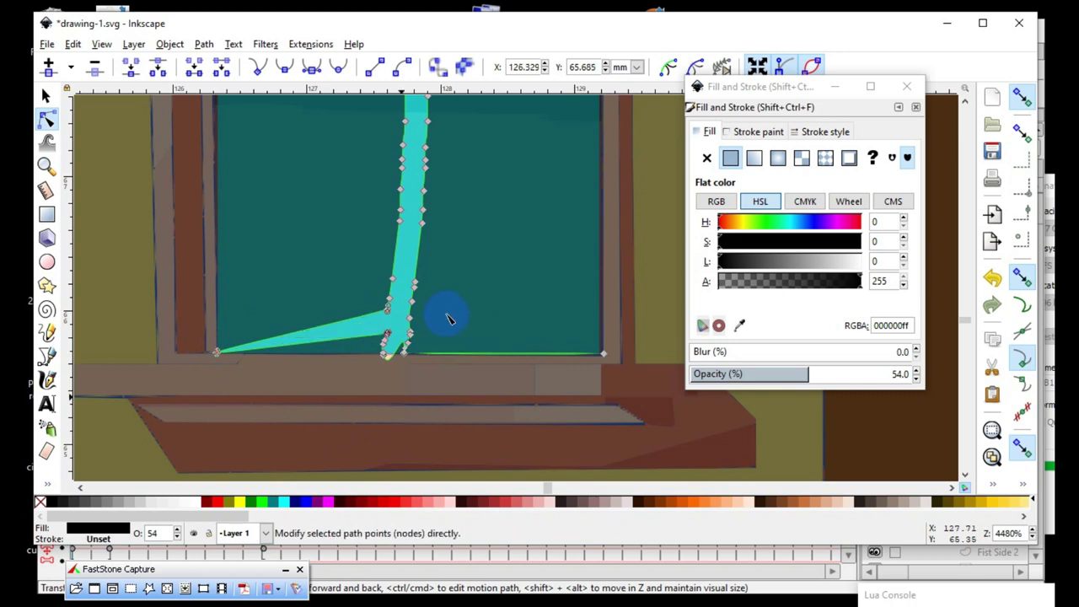
left_click(410, 322)
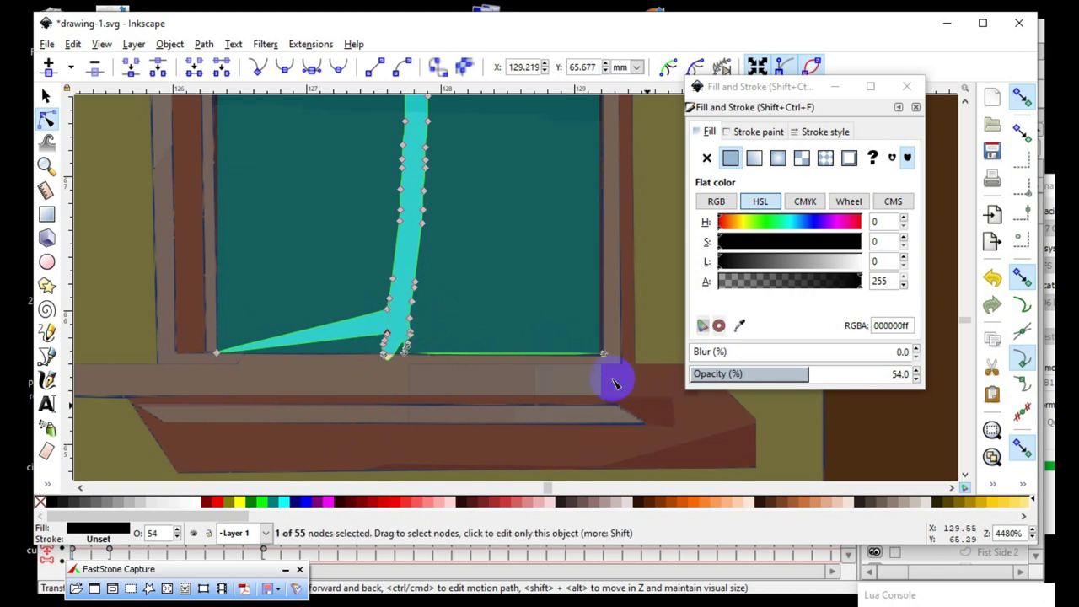
left_click(95, 67)
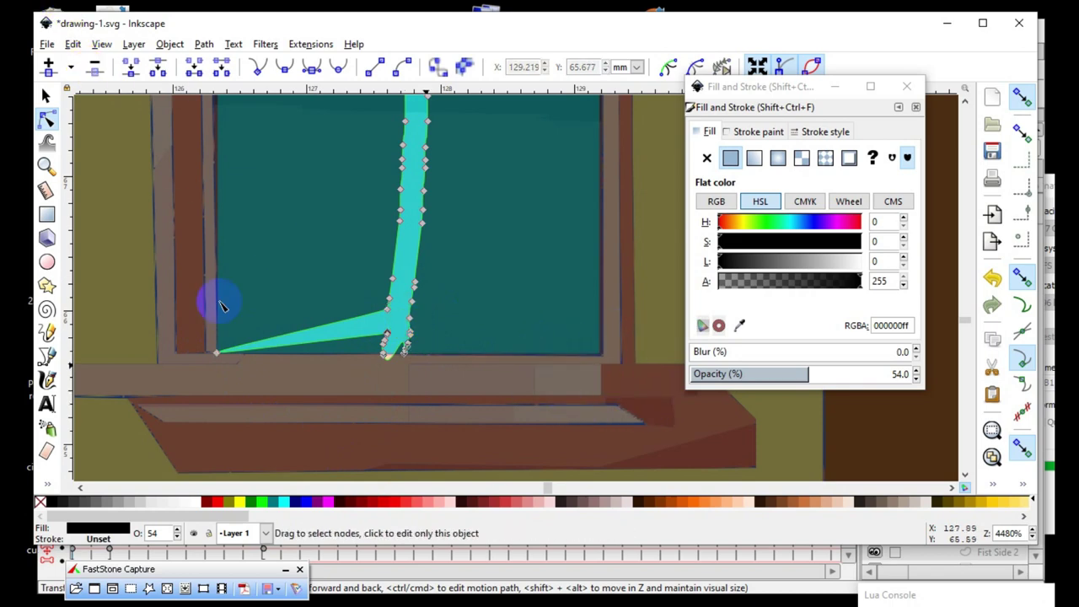
left_click(400, 291)
left_click(398, 319)
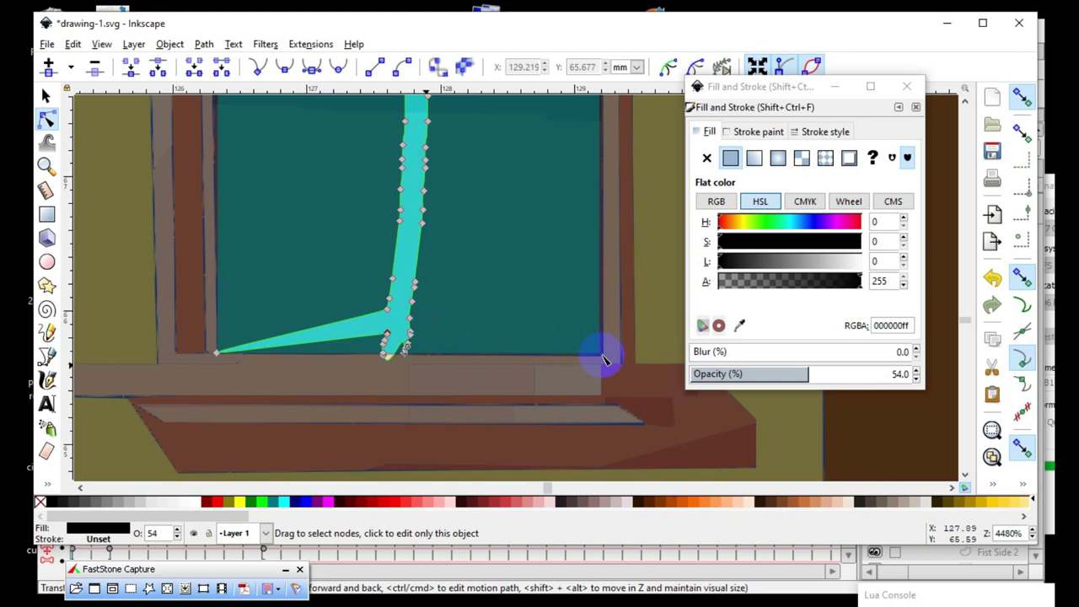
left_click_drag(603, 357, 603, 356)
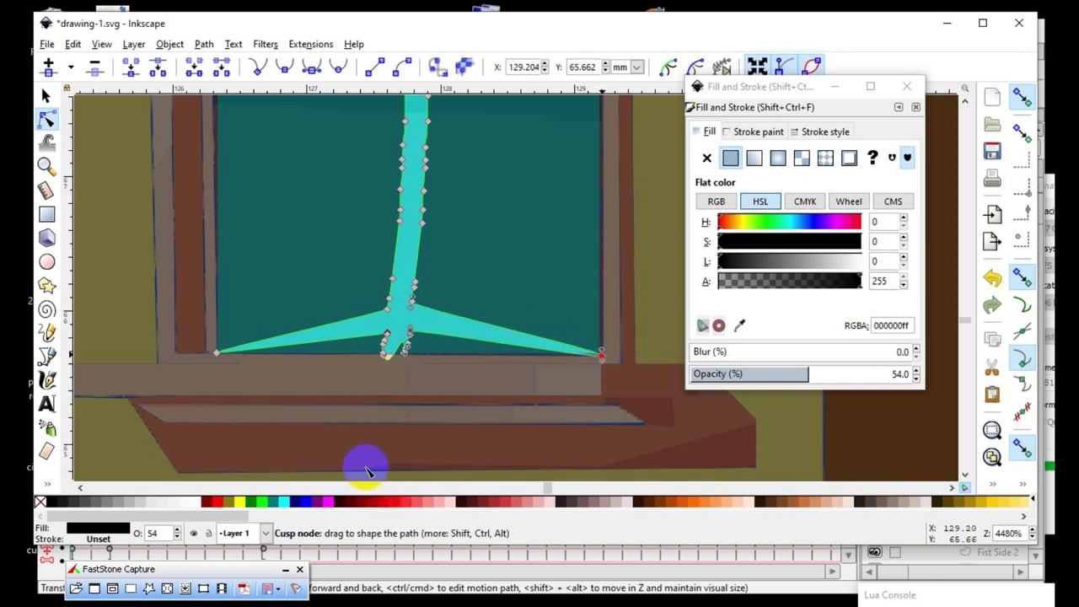
- Delete the tangled middle nodes and three top nodes so the cut-out becomes a window-filling rectangle
scroll(385, 446, "down", 1)
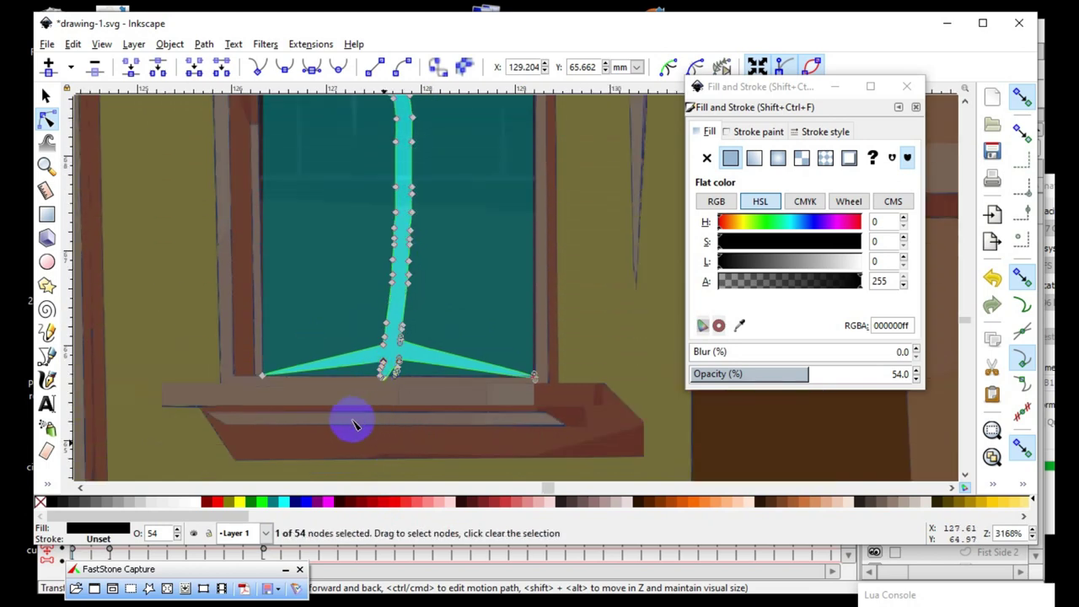
mouse_move(328, 432)
left_mouse_down()
mouse_move(439, 139)
mouse_move(439, 106)
left_mouse_up()
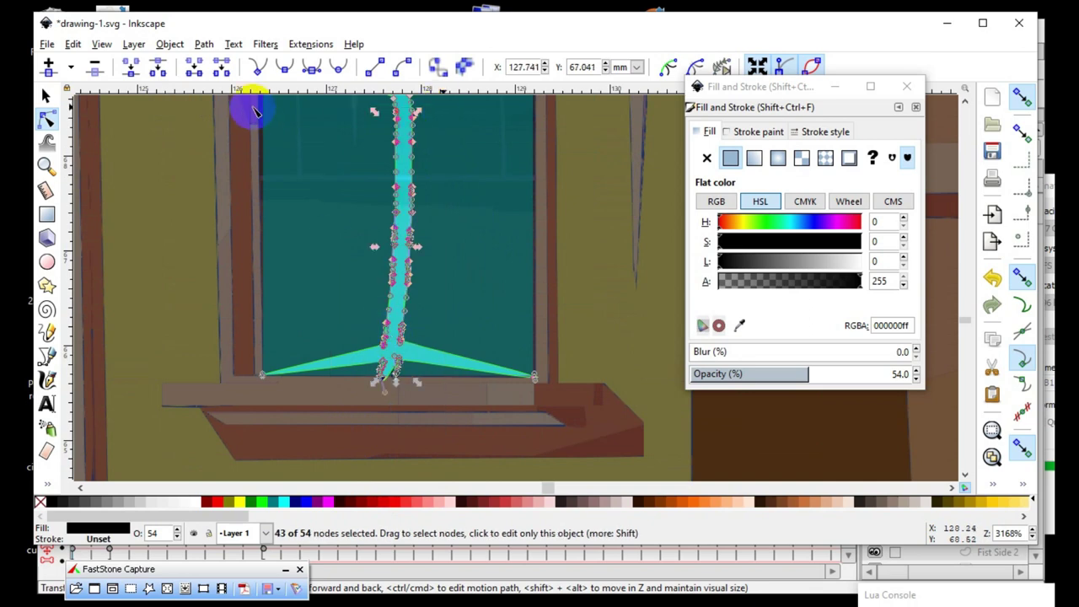
left_click(94, 67)
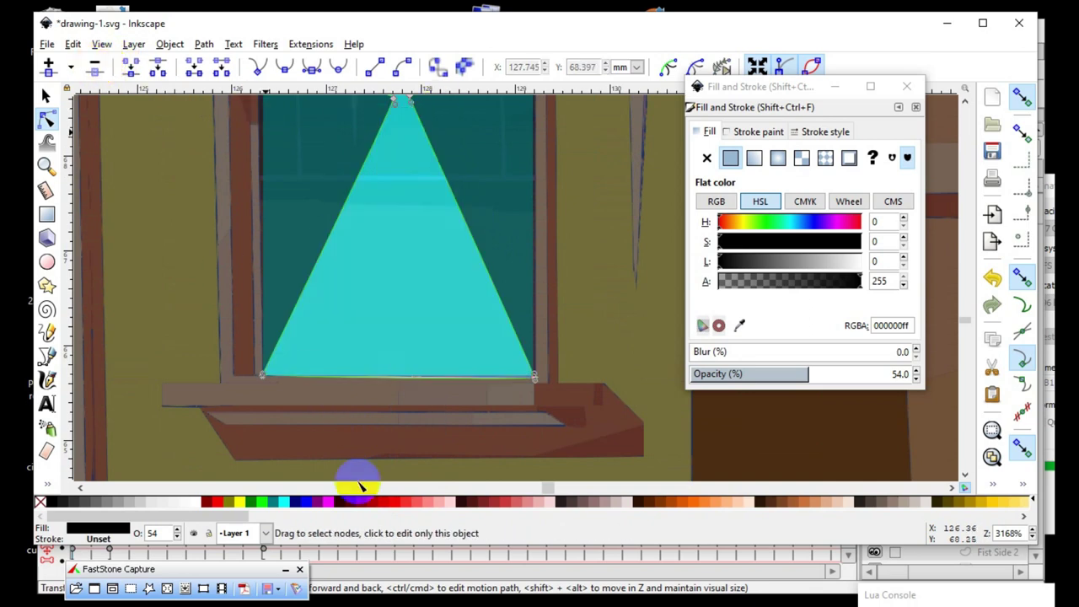
scroll(430, 437, "down", 1, "ctrl")
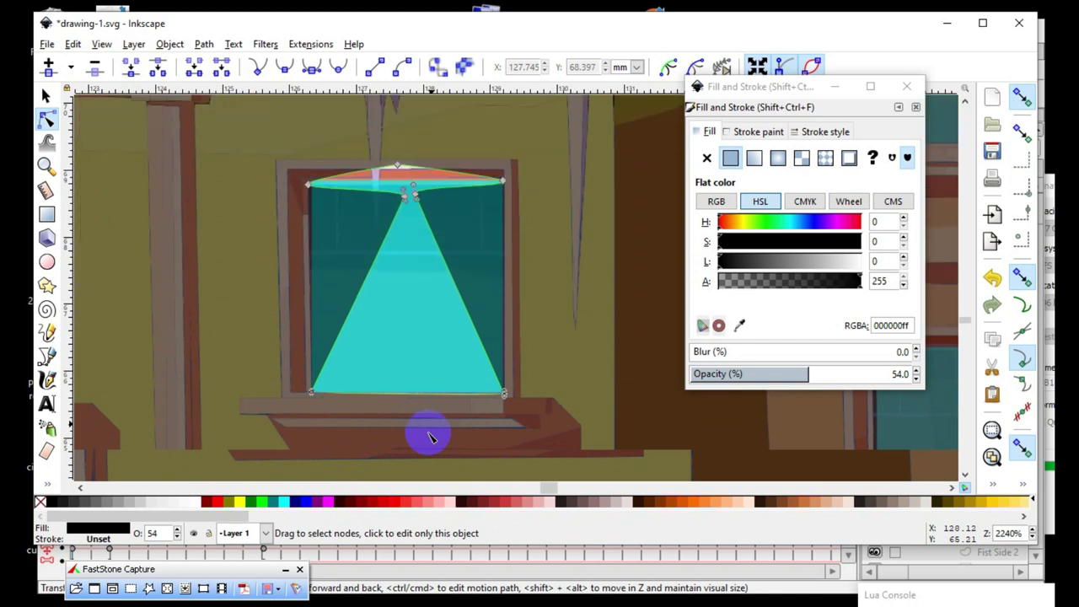
scroll(397, 224, "up", 1, "ctrl")
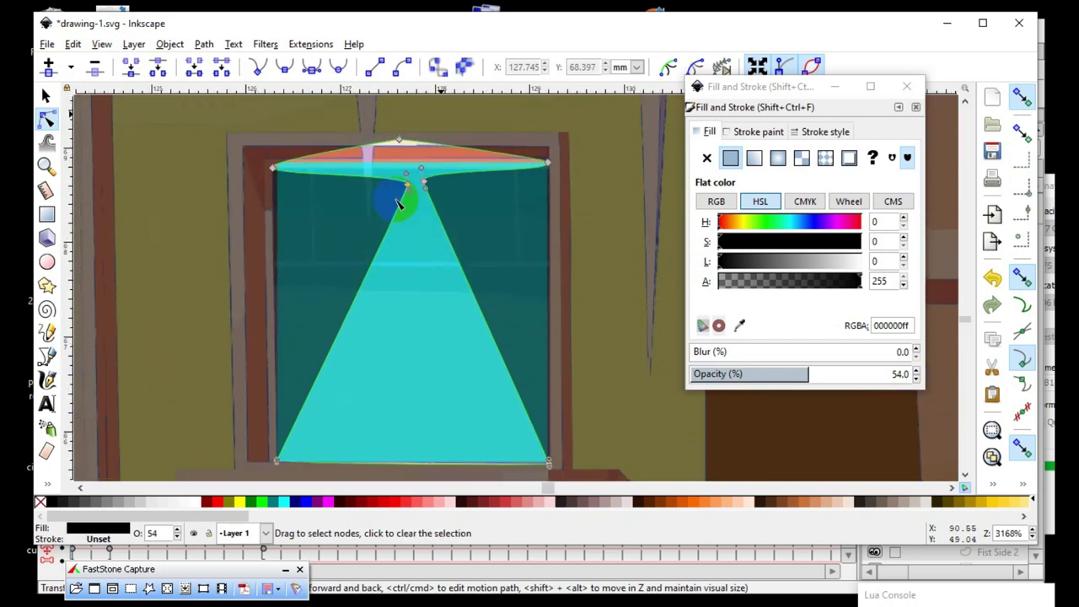
scroll(394, 195, "down", 1, "ctrl")
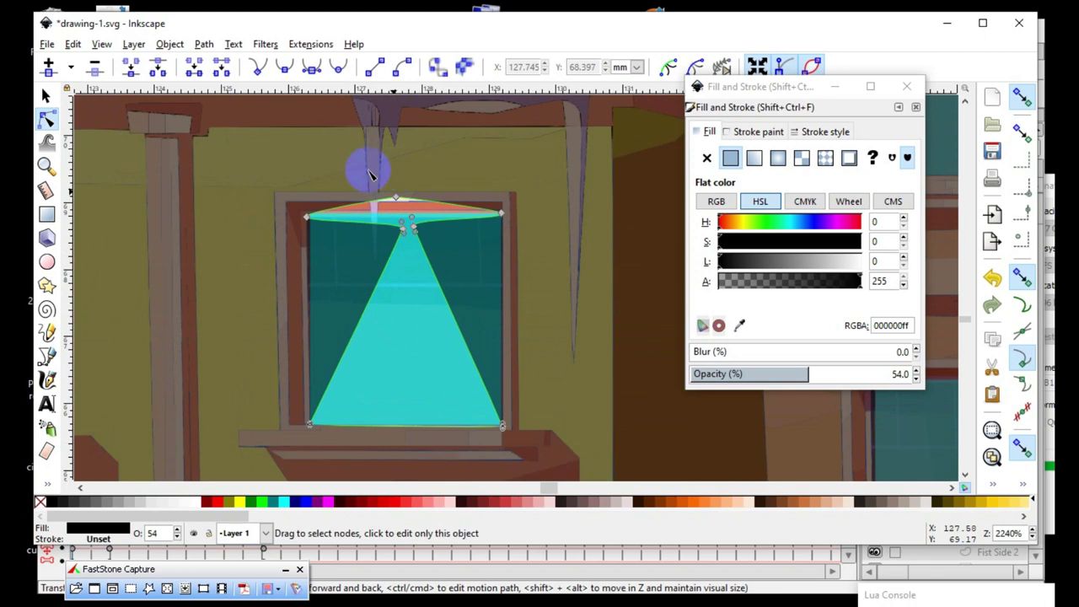
left_click_drag(348, 140, 469, 273)
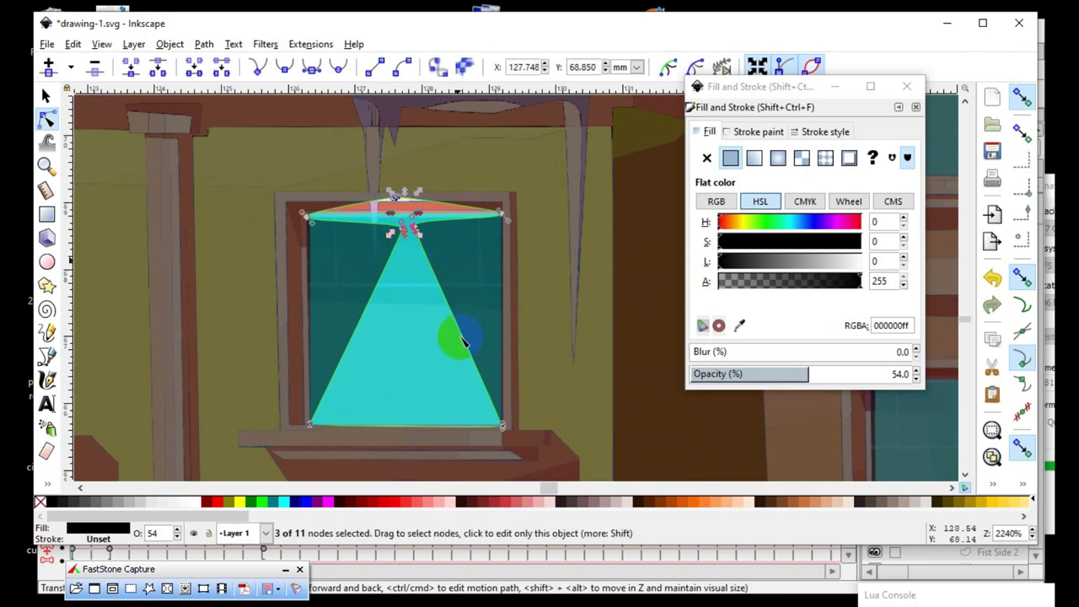
left_click(94, 67)
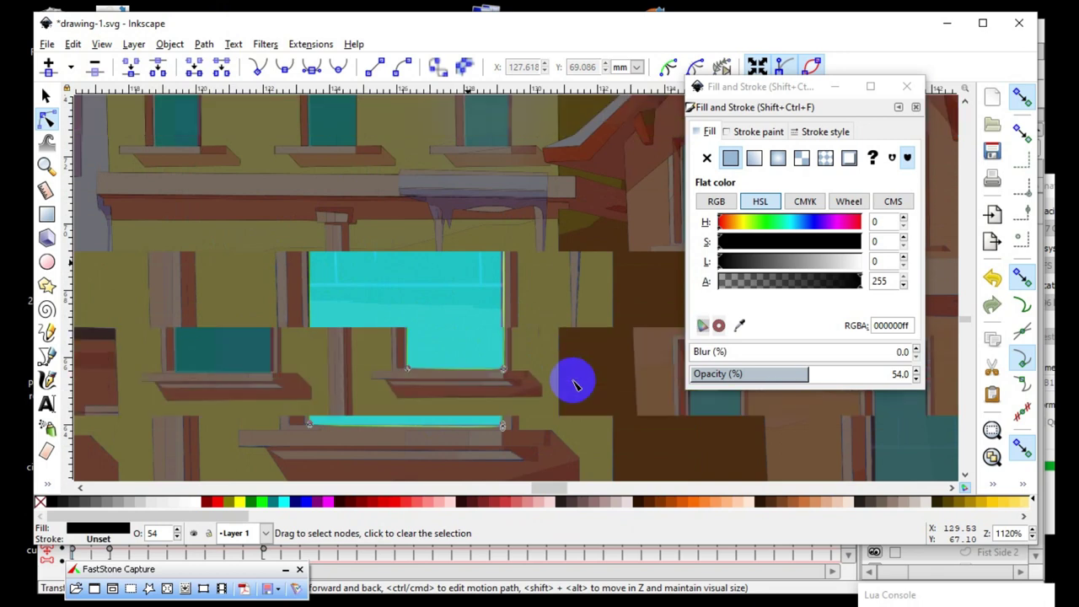
- Drag the bottom-left node's handle to shape the cut-out's bottom edge along the window sill
left_click(452, 286)
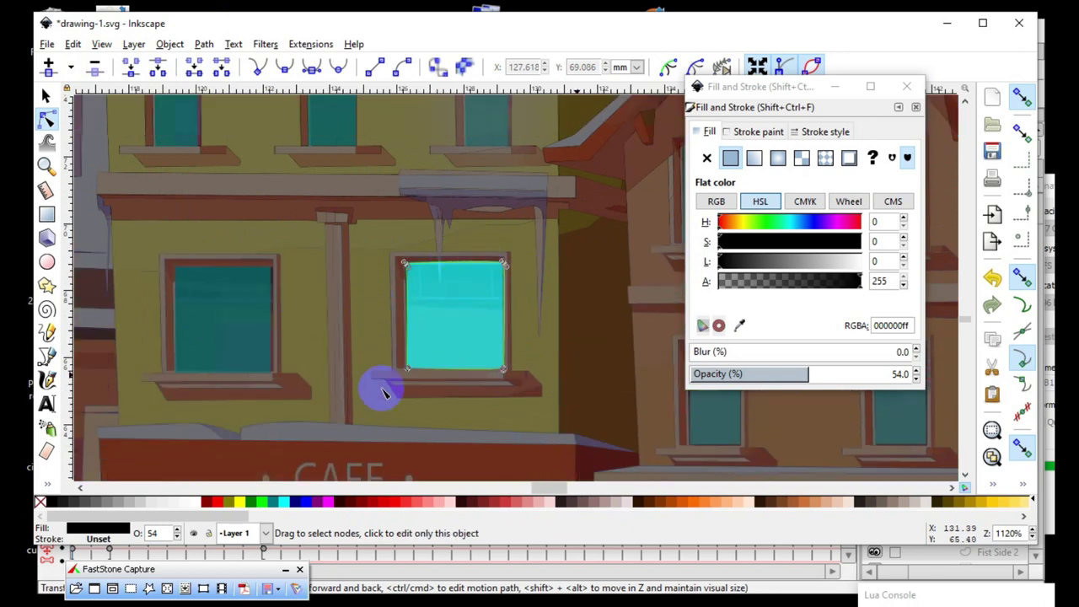
left_click(409, 370)
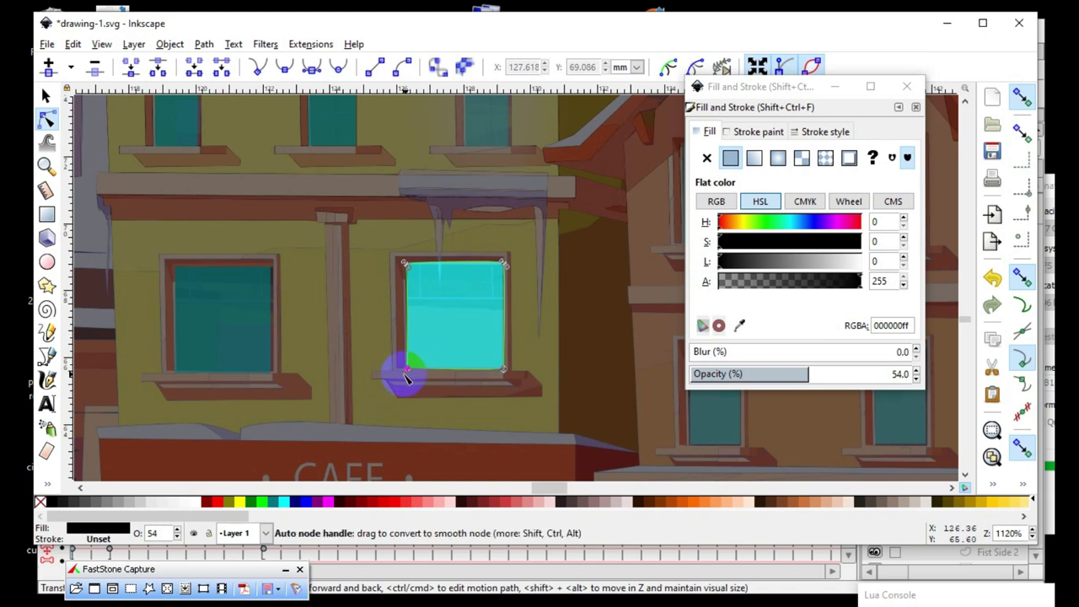
left_click_drag(390, 375, 395, 379)
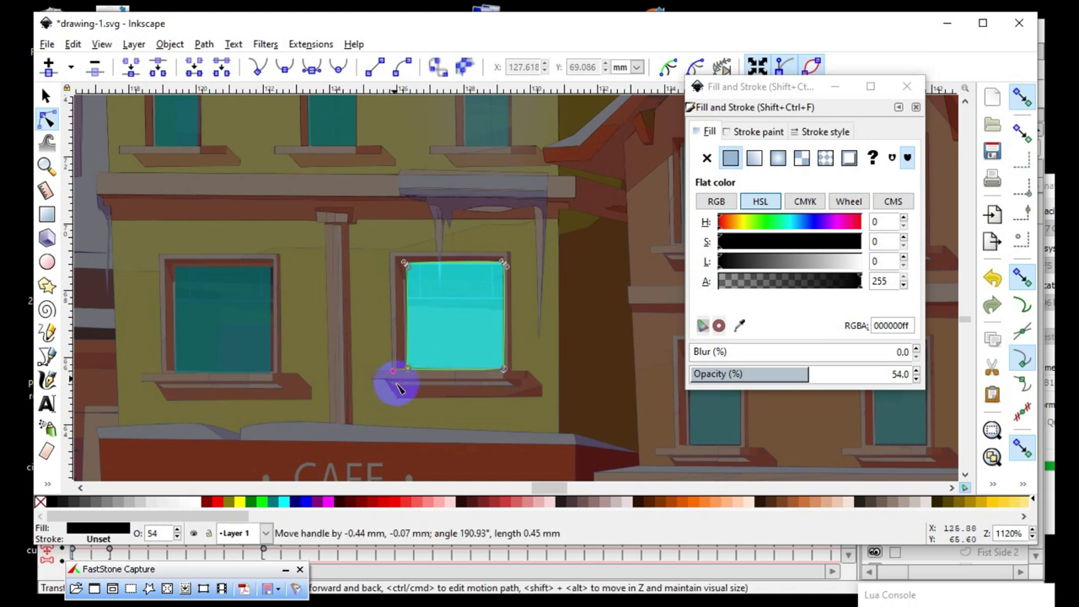
left_click_drag(397, 382, 396, 385)
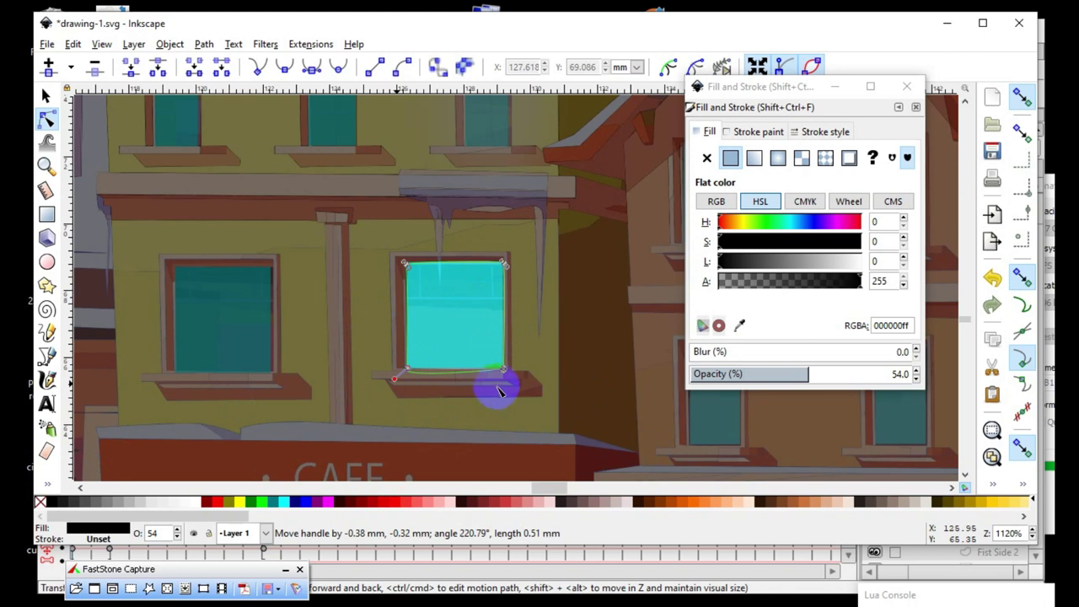
key("plus")
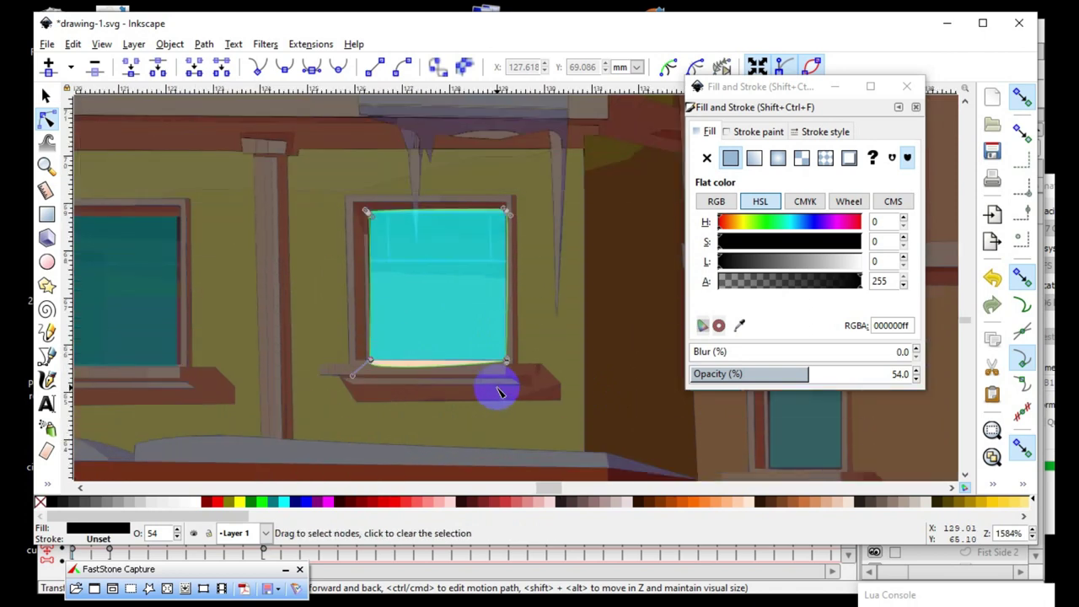
left_click(433, 313)
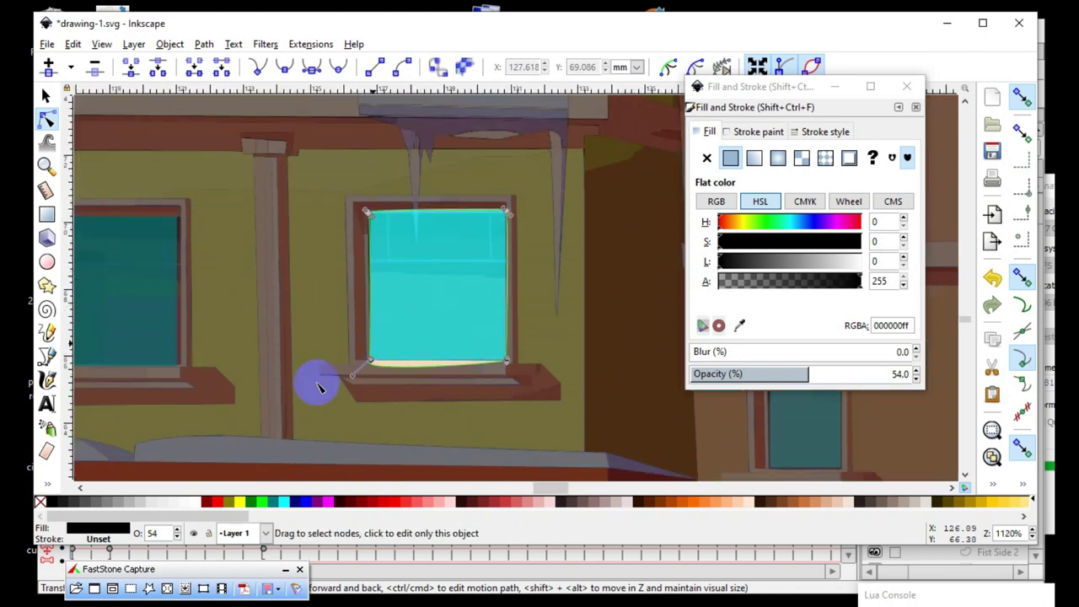
key("minus")
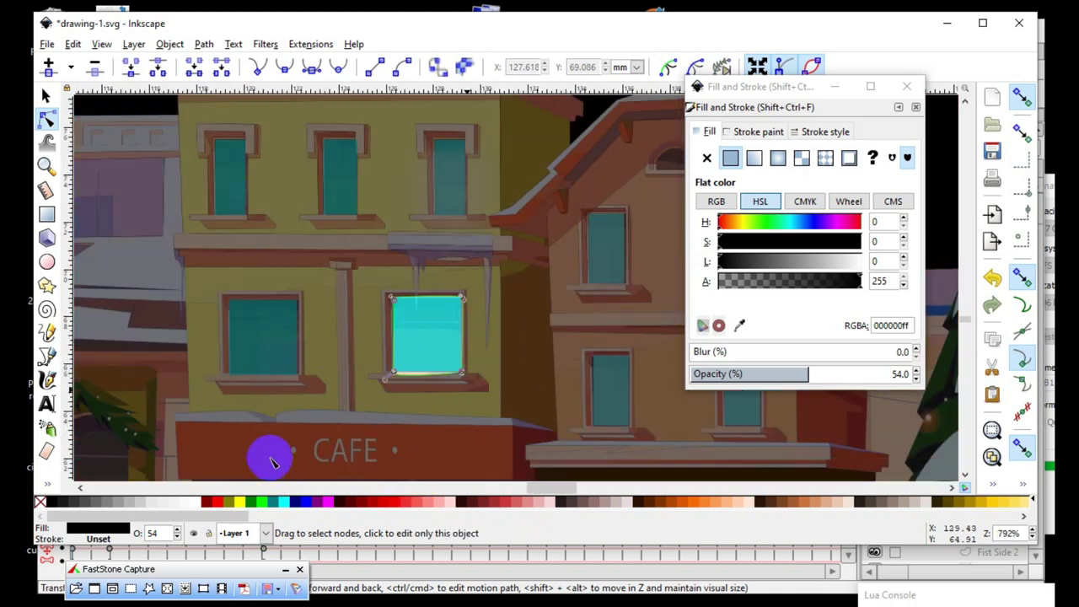
- Erase a thin stroke inside the yellow building's upper-left window
left_click(47, 453)
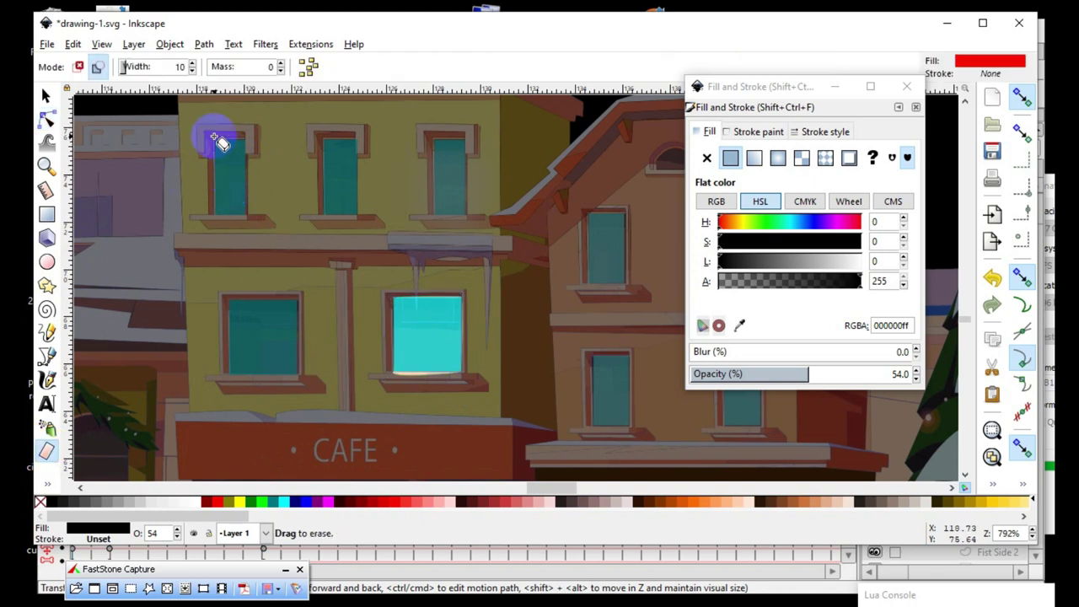
scroll(215, 139, "up", 2, "ctrl")
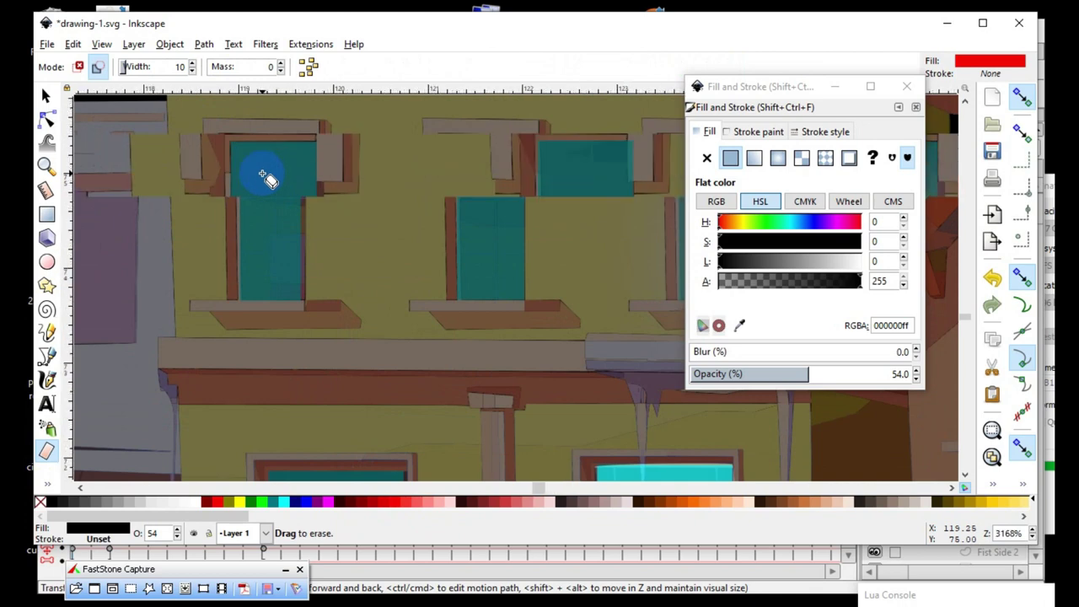
scroll(270, 180, "up", 2, "ctrl")
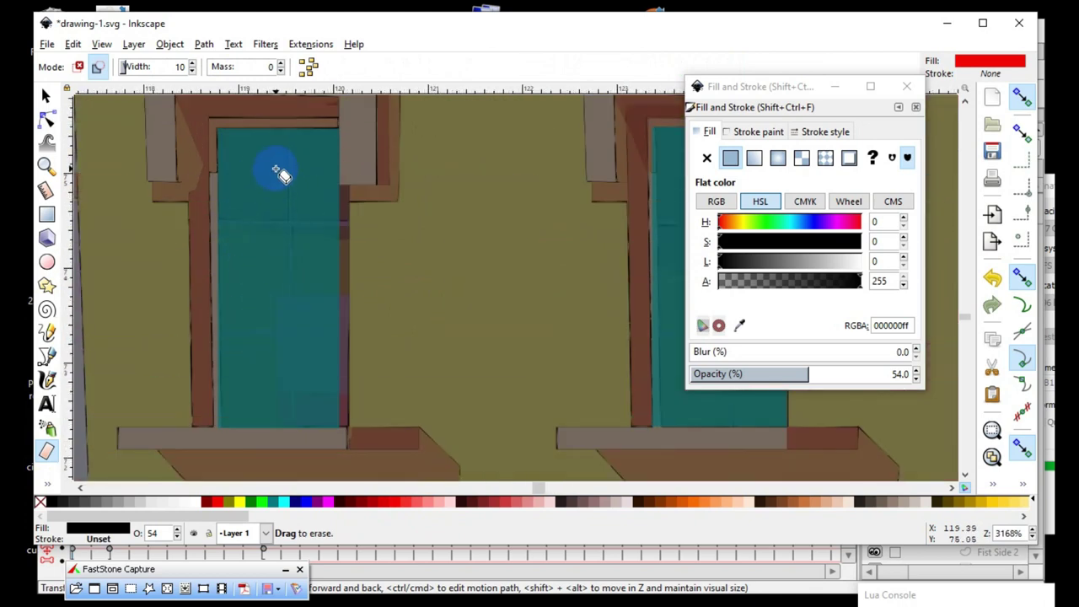
left_click_drag(273, 192, 266, 259)
scroll(308, 198, "up", 2, "ctrl")
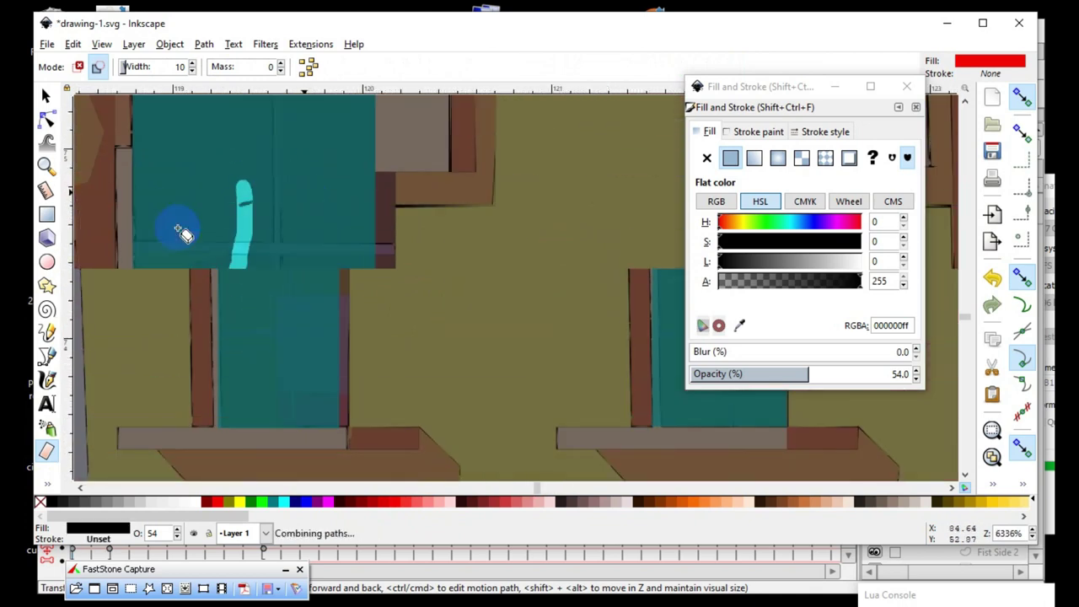
- Reduce the stroke to a straight line and add a second segment toward the lower right
left_click(59, 118)
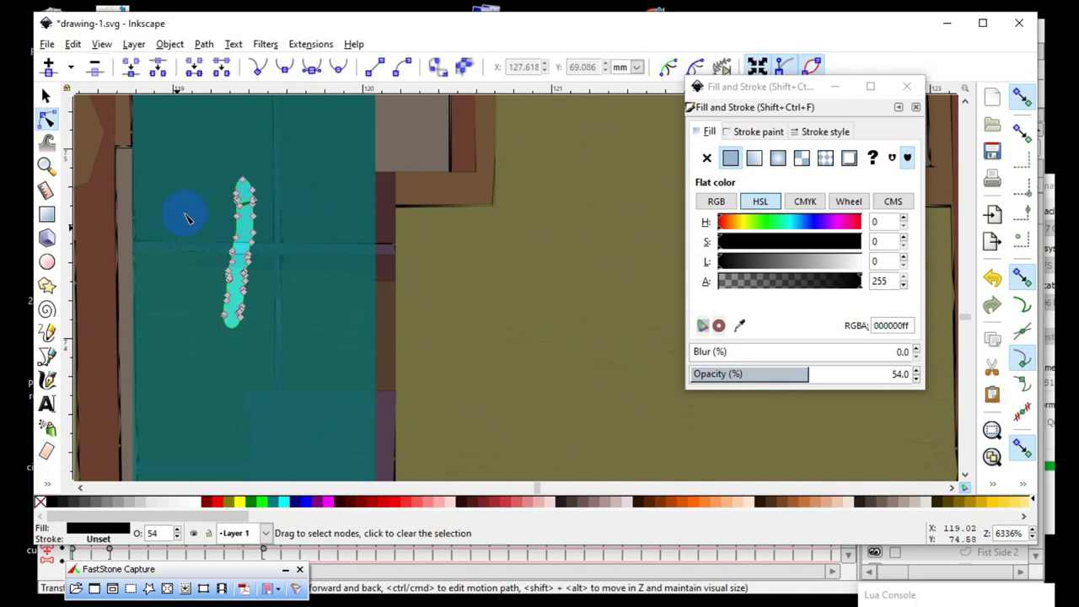
left_click_drag(189, 205, 351, 308)
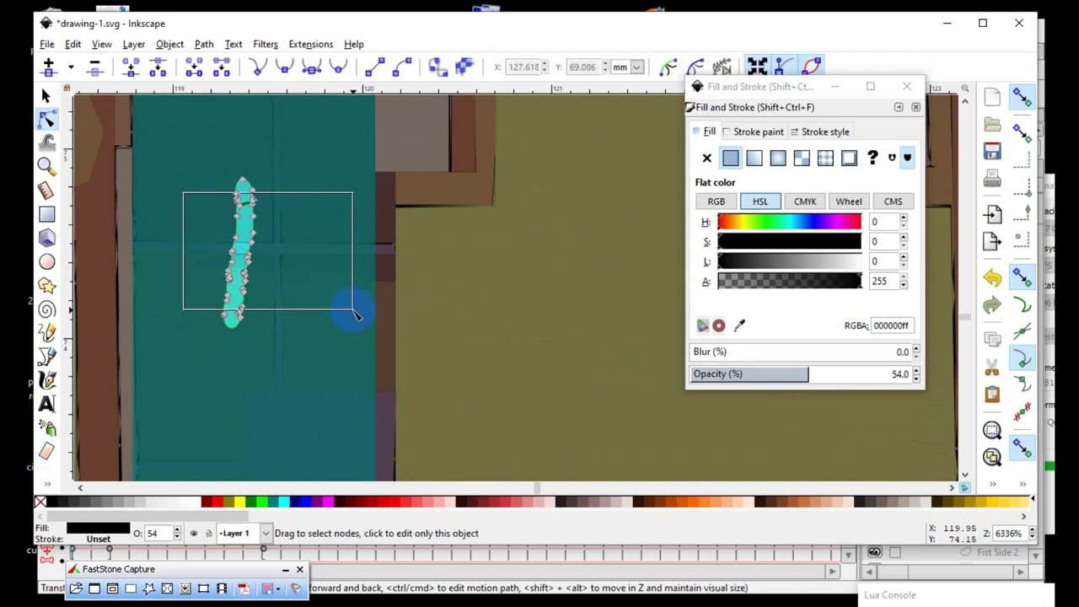
left_click(92, 67)
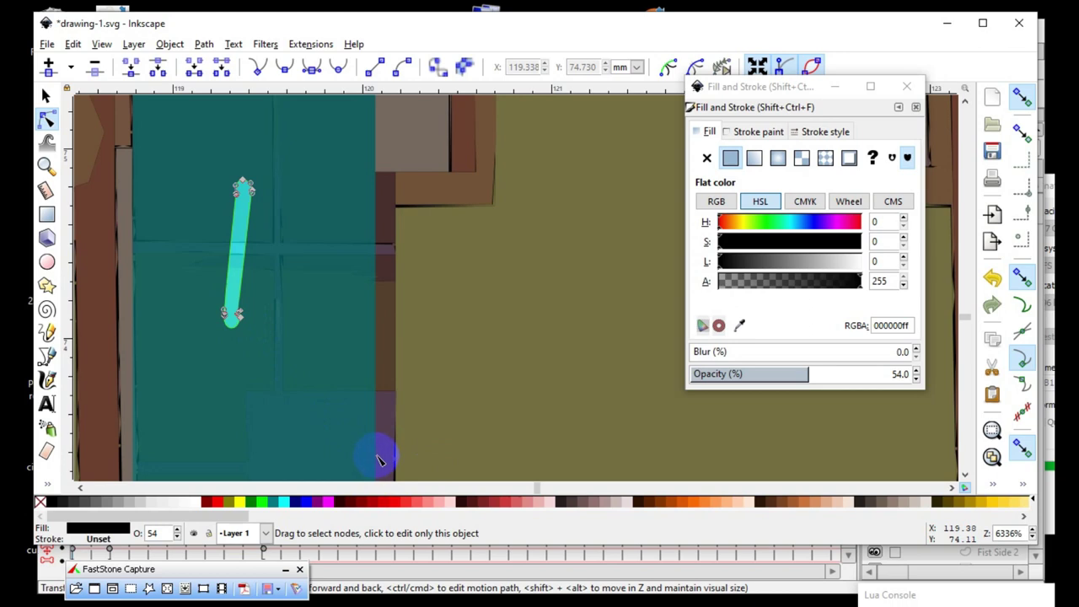
left_click_drag(379, 459, 373, 455)
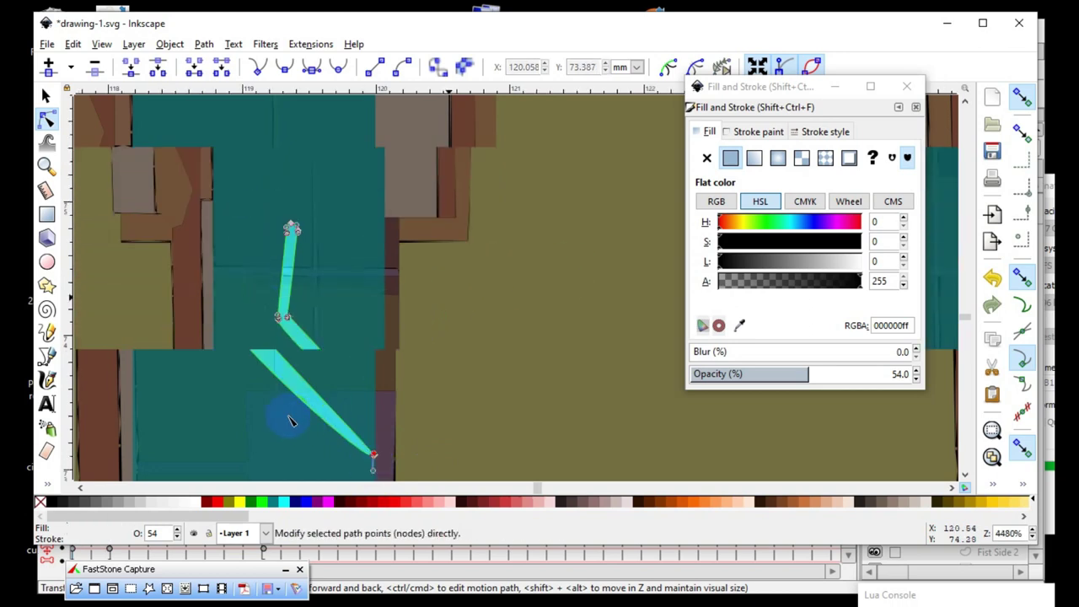
scroll(429, 281, "down", 1)
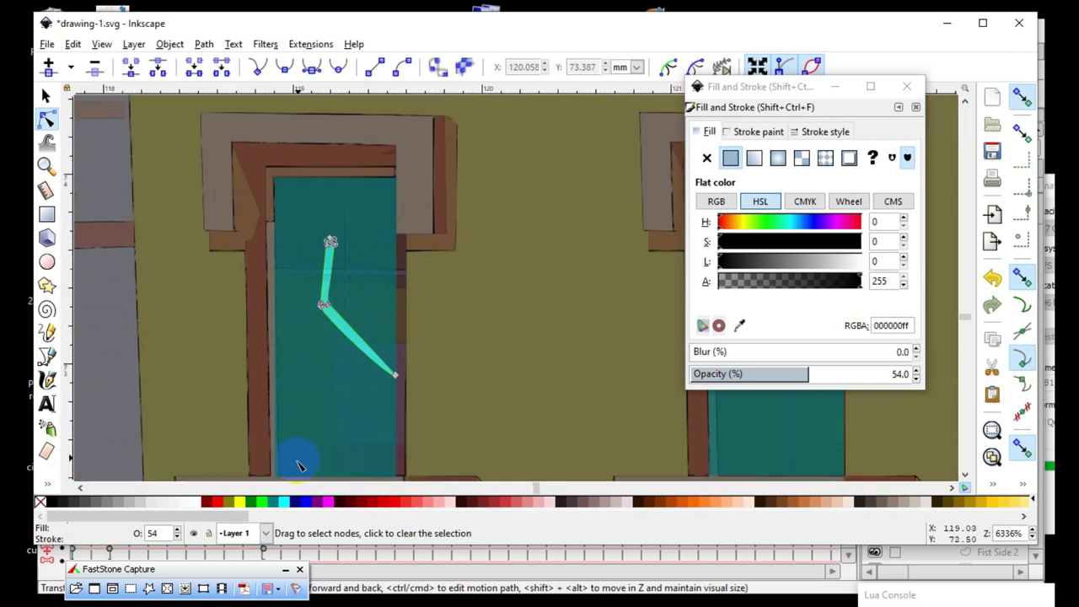
scroll(296, 465, "up", 3)
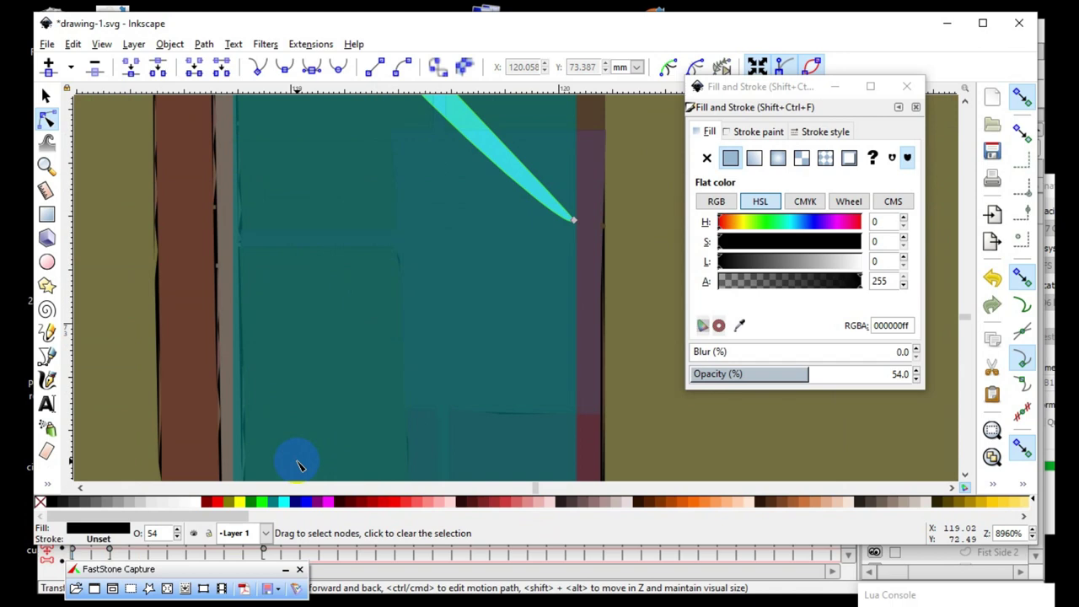
scroll(367, 302, "down", 1)
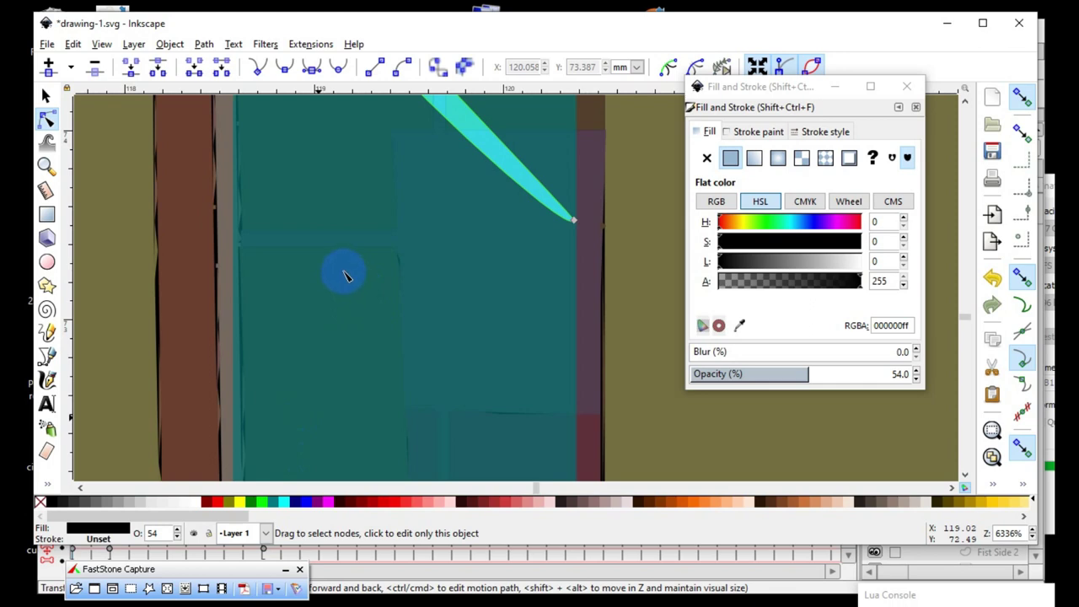
scroll(388, 364, "down", 2)
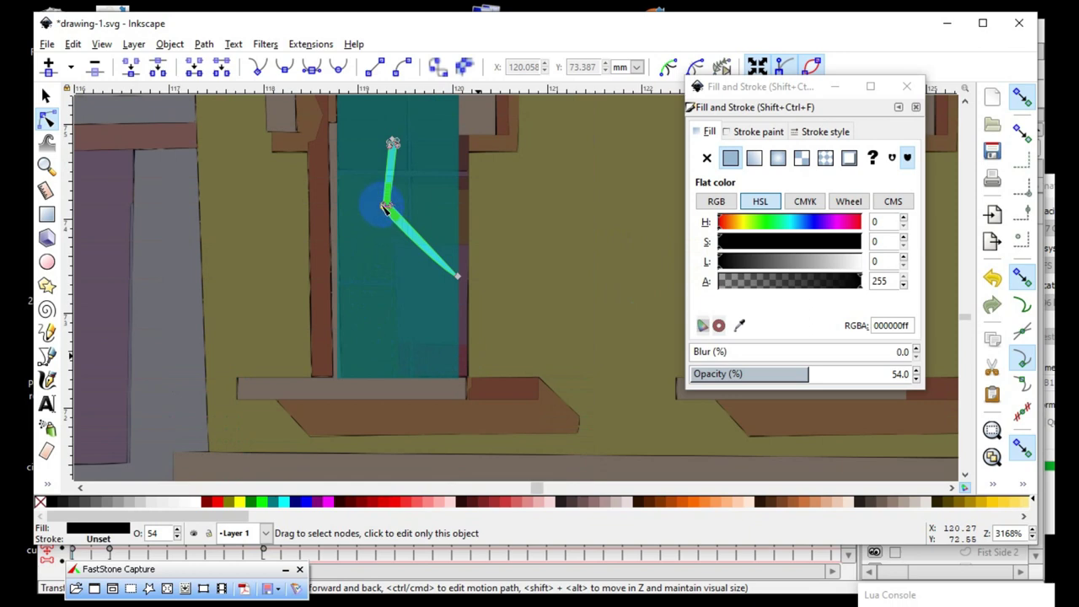
- Delete the bend's middle node so the beam becomes a single cone
left_click(386, 209)
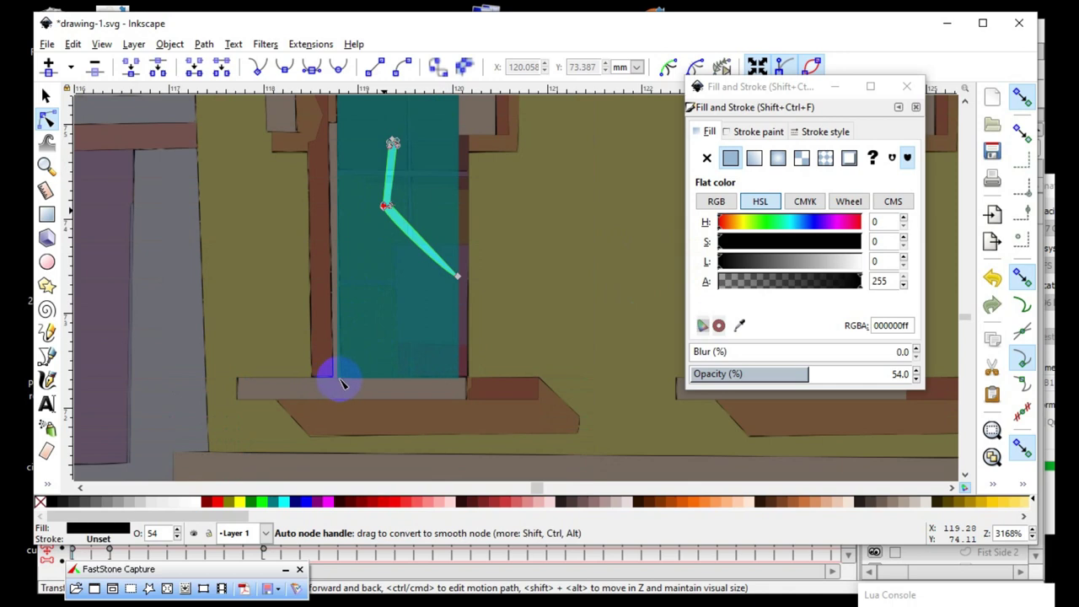
left_click_drag(339, 377, 337, 378)
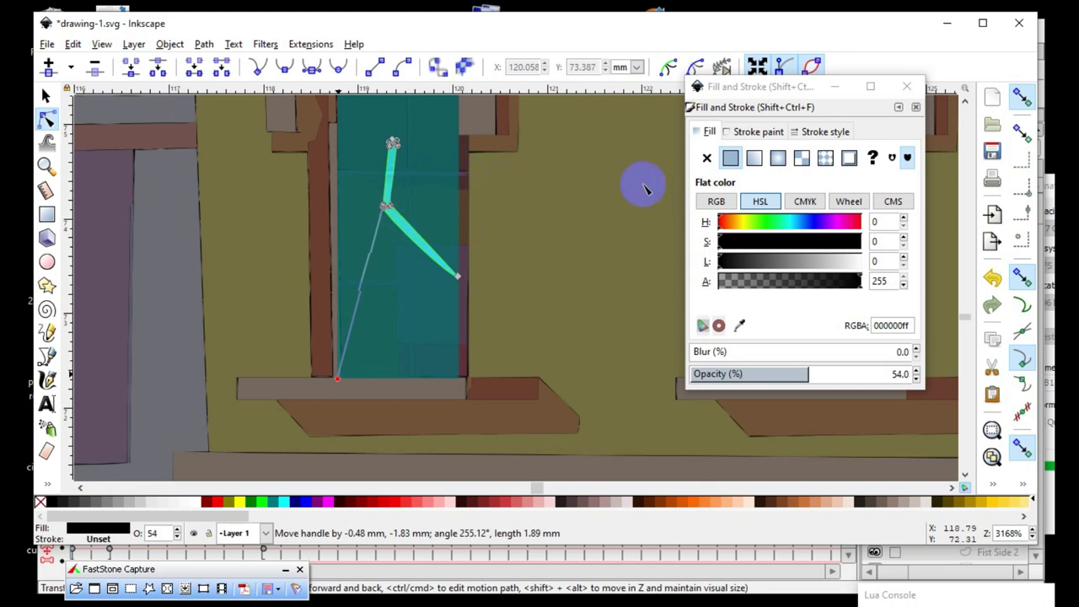
left_click_drag(239, 240, 525, 193)
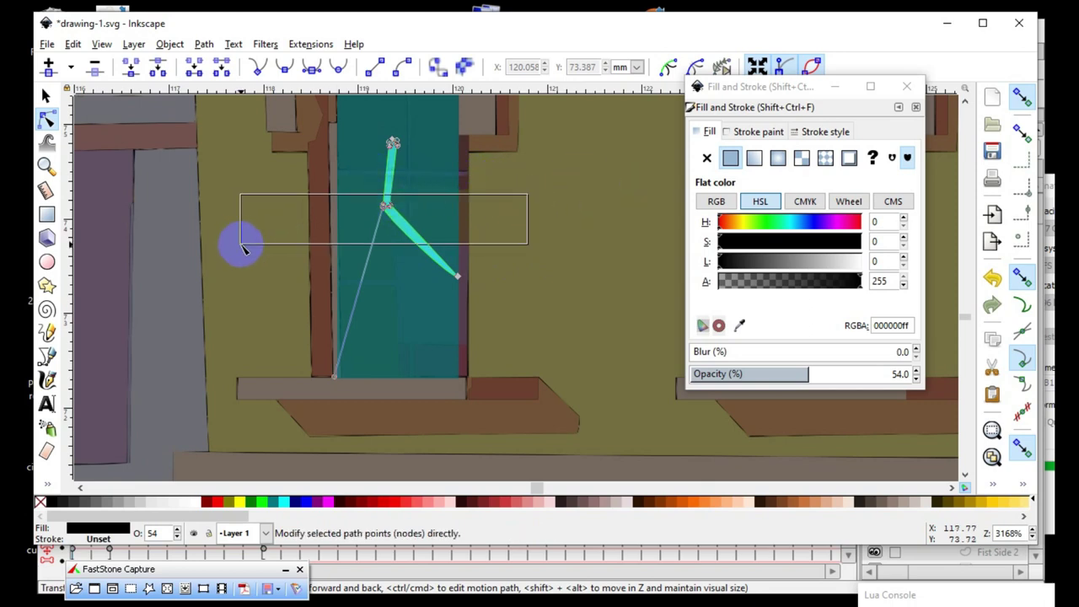
left_click(93, 70)
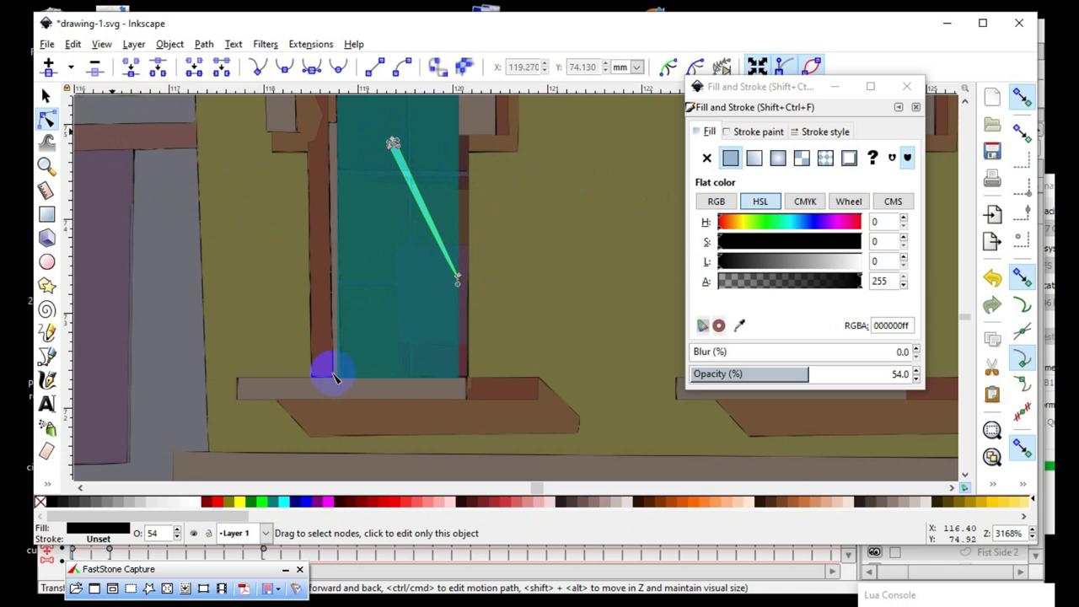
- Drag Bézier handles to curve the cone's left edge and bottom
left_click_drag(335, 377, 335, 377)
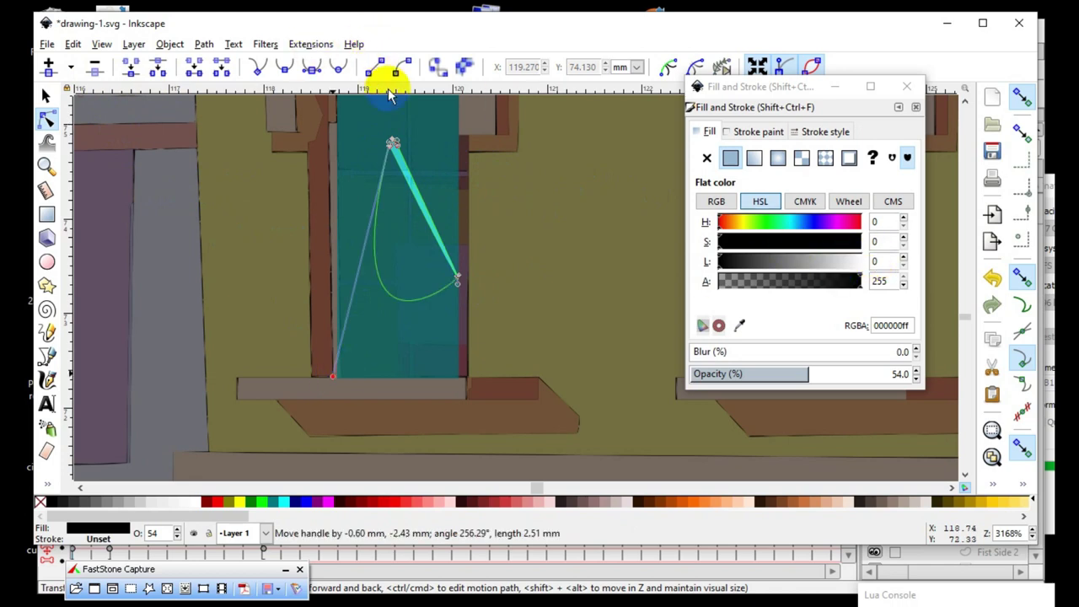
left_click_drag(459, 281, 463, 283)
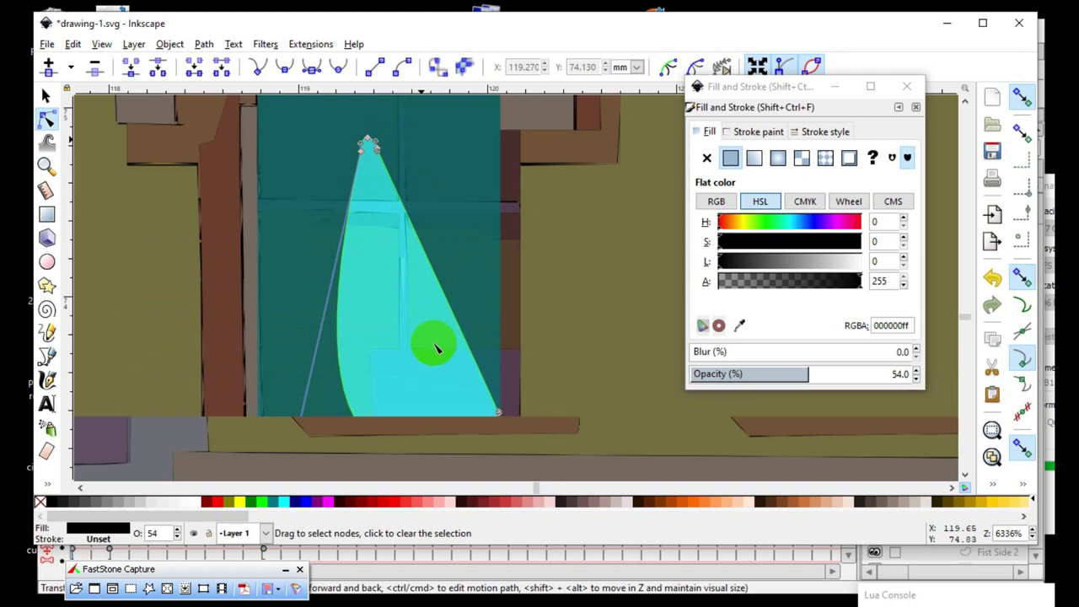
scroll(348, 433, "down", 1)
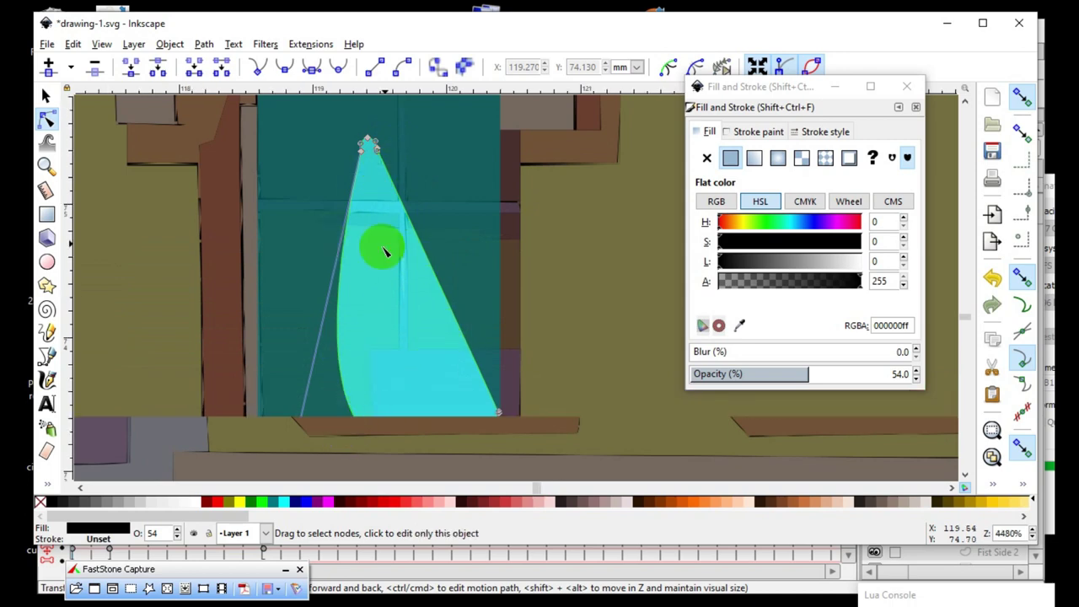
scroll(358, 364, "up", 4)
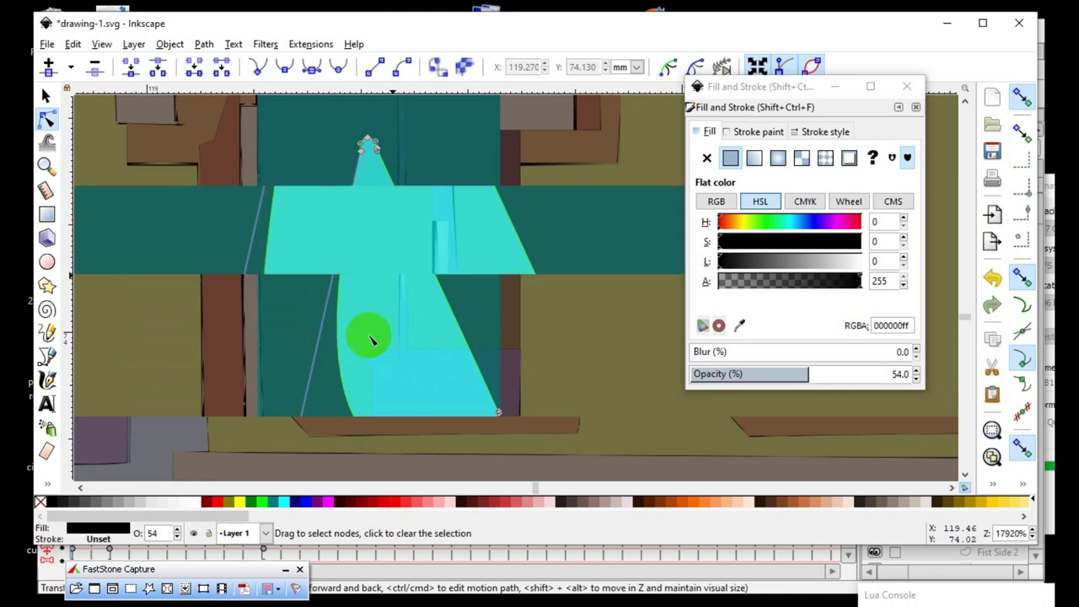
scroll(341, 377, "down", 2)
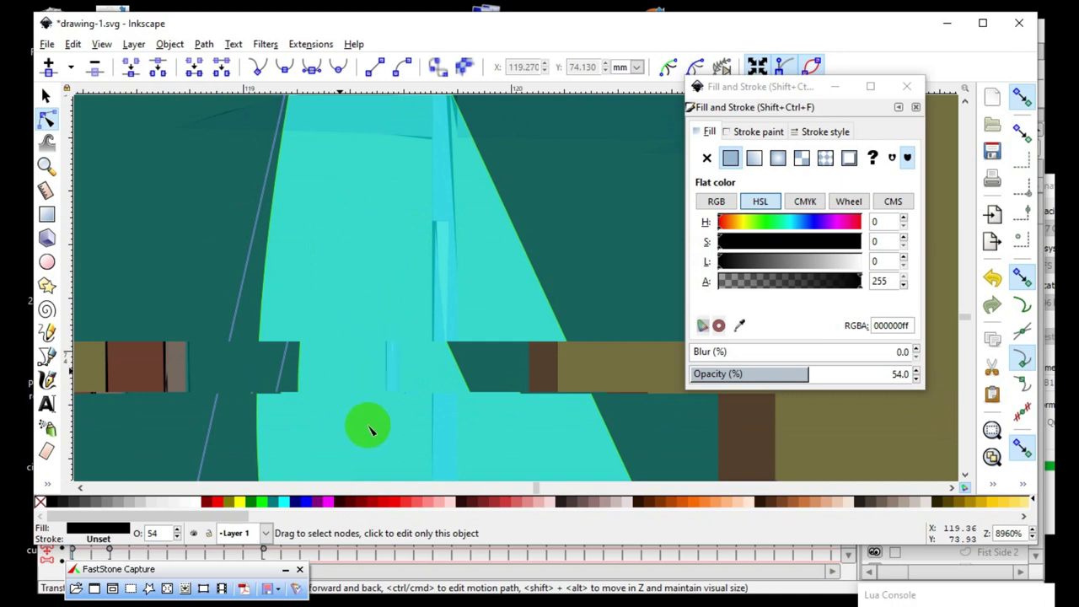
scroll(368, 430, "up", 5)
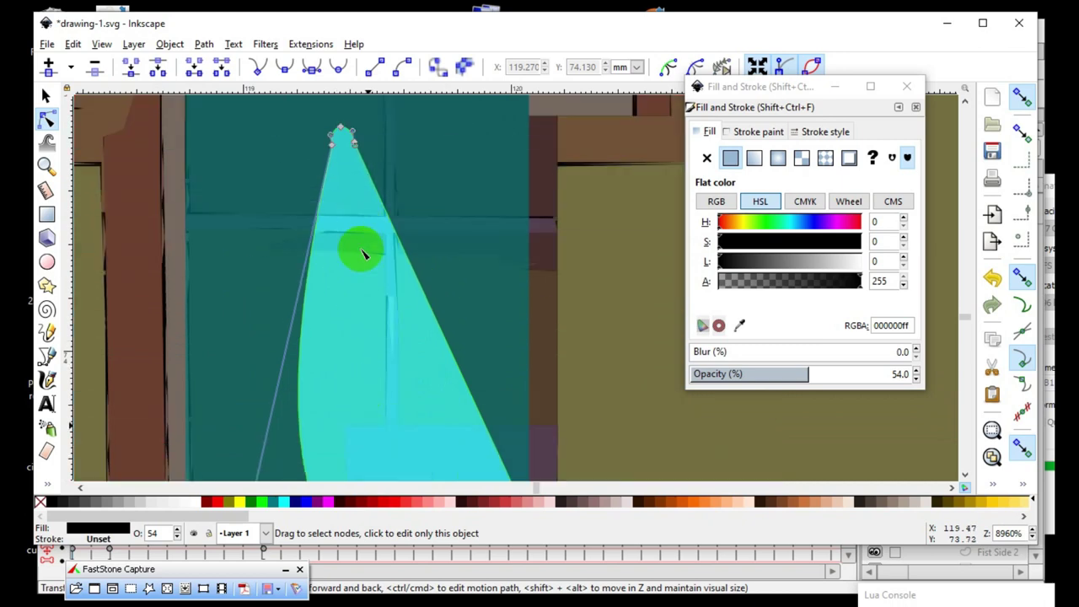
scroll(334, 313, "down", 1)
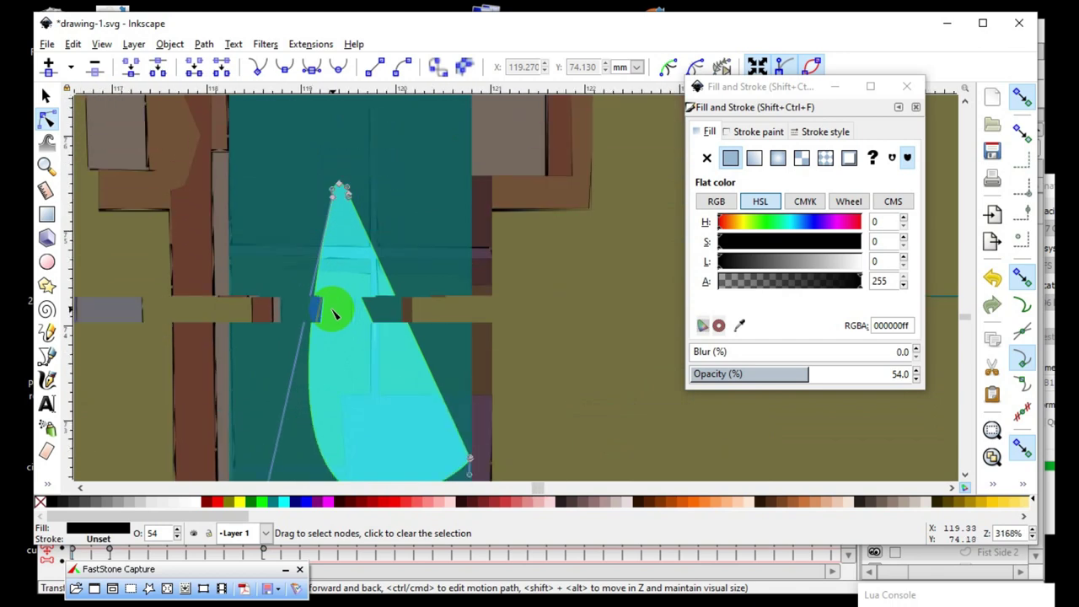
scroll(337, 309, "up", 2)
scroll(337, 236, "down", 1)
scroll(339, 222, "up", 1)
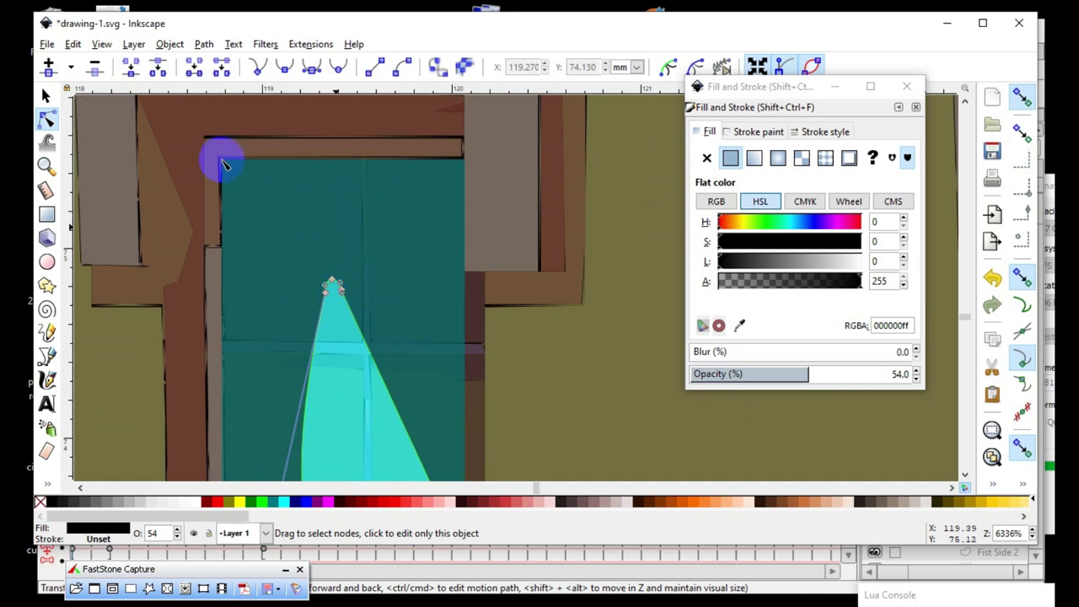
- Move the cone's apex to the window's top-left corner and another node to the top-right corner
left_click_drag(223, 162, 222, 159)
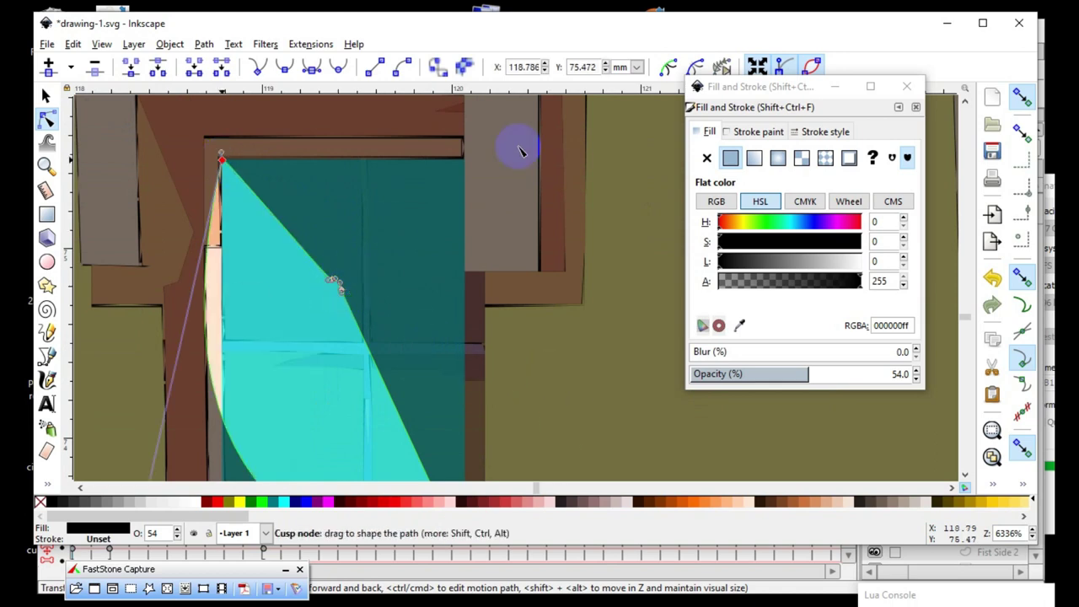
left_click_drag(469, 164, 463, 158)
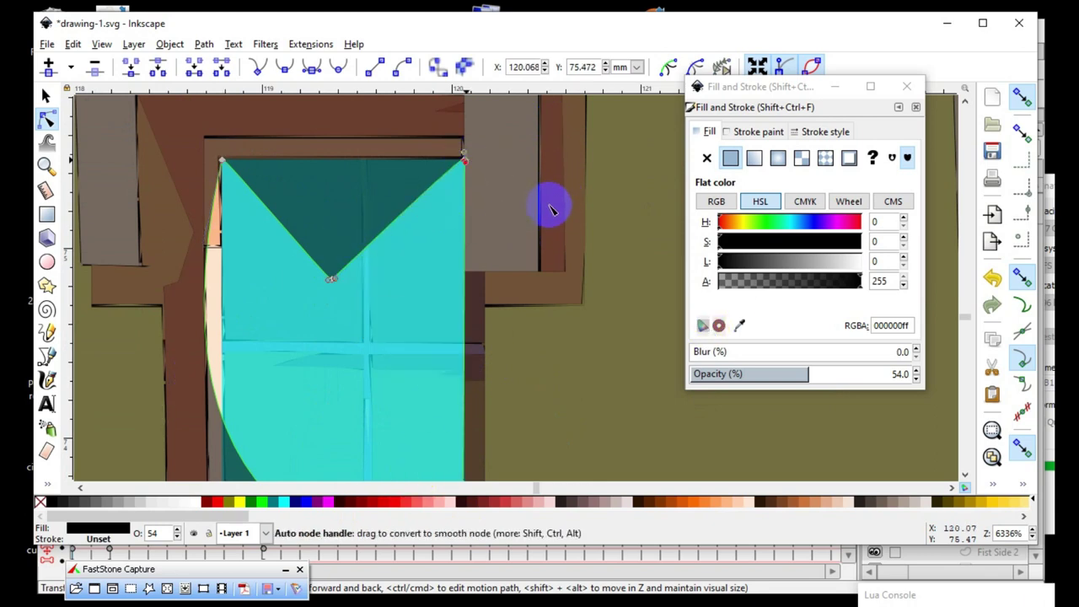
left_click_drag(552, 200, 272, 313)
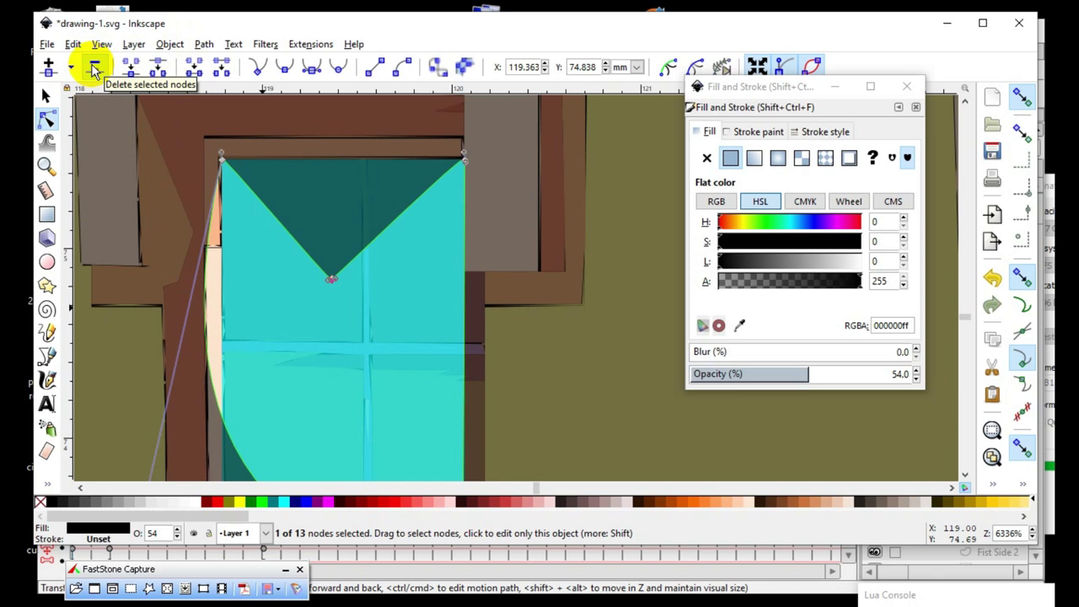
left_click_drag(534, 343, 295, 237)
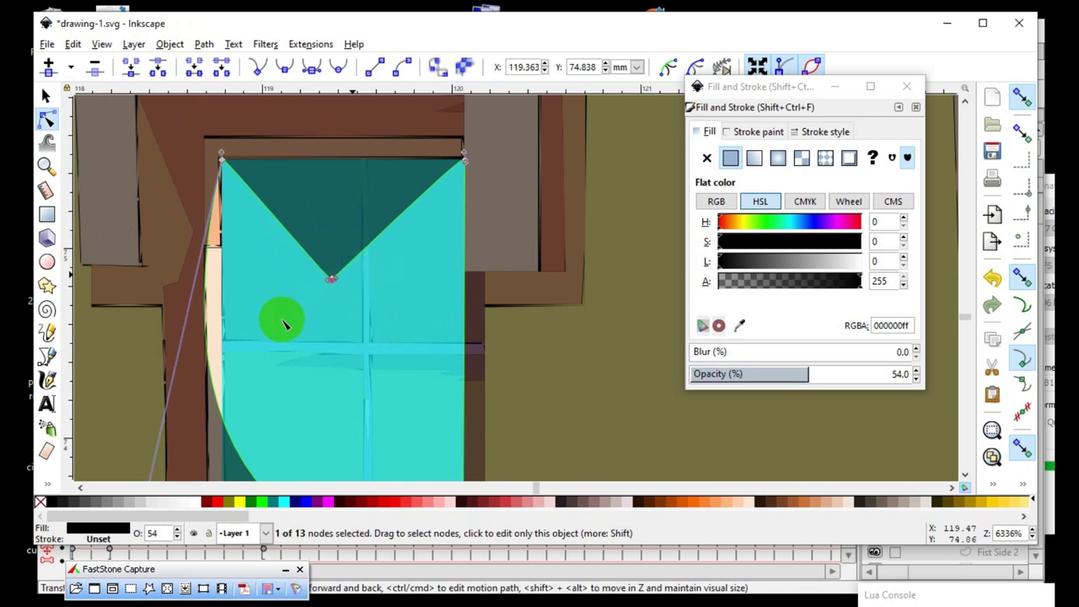
left_click_drag(282, 318, 397, 248)
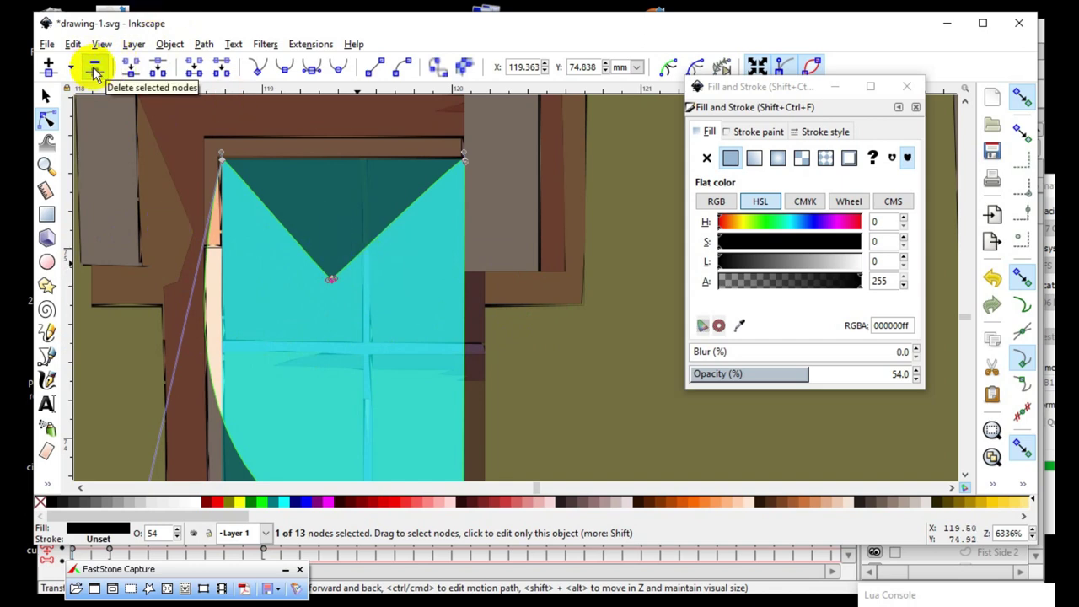
- Select the cyan beam shape inside the window for node editing
scroll(402, 329, "up", 1)
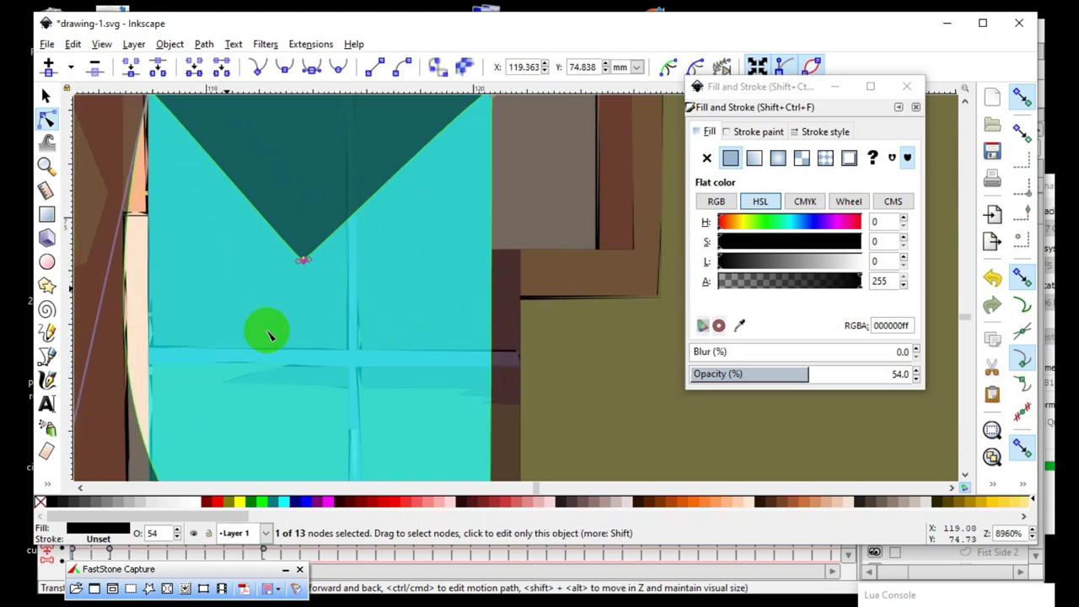
left_click(262, 299)
scroll(441, 287, "down", 1, "ctrl")
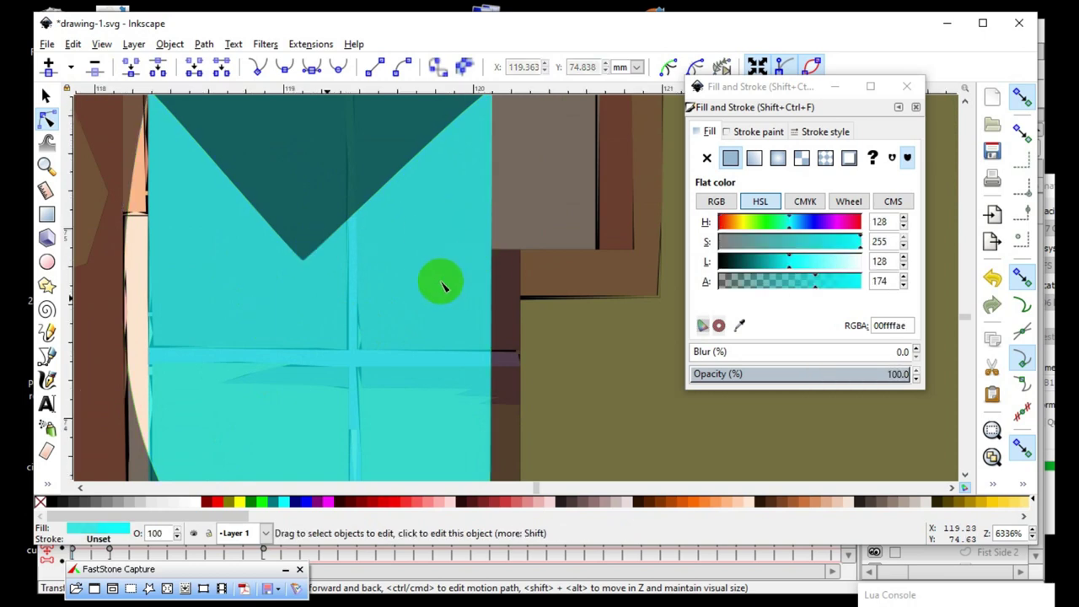
scroll(433, 283, "down", 1, "ctrl")
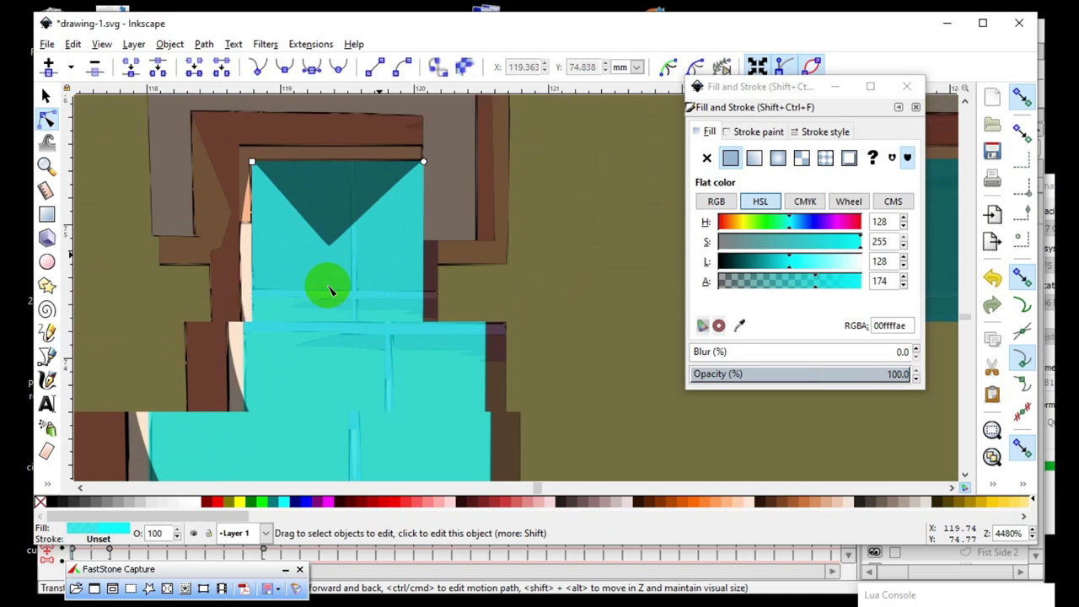
scroll(329, 288, "down", 1, "ctrl")
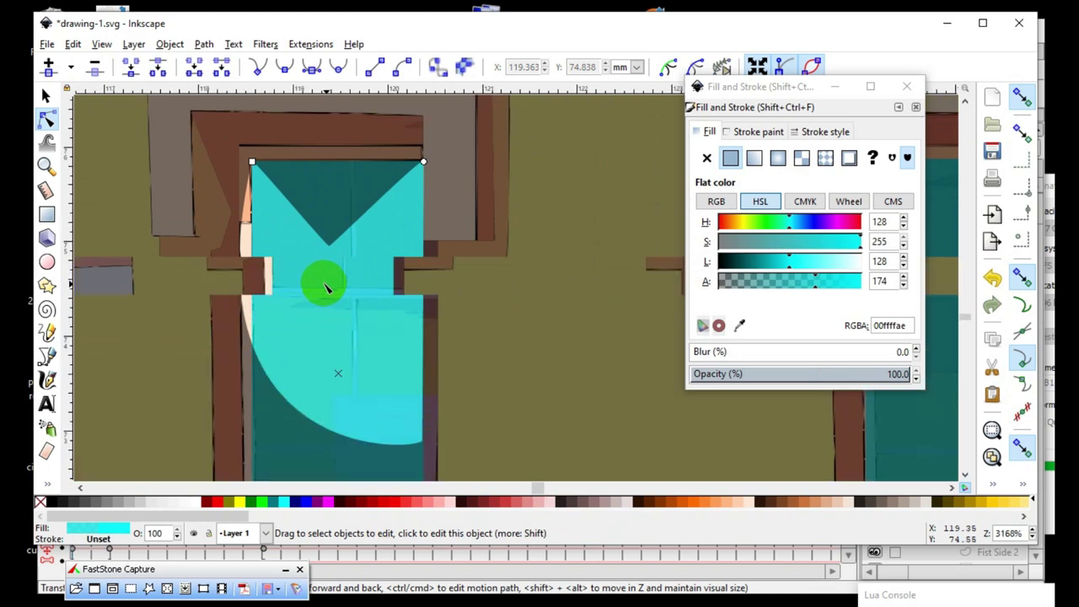
scroll(285, 419, "down", 1, "ctrl")
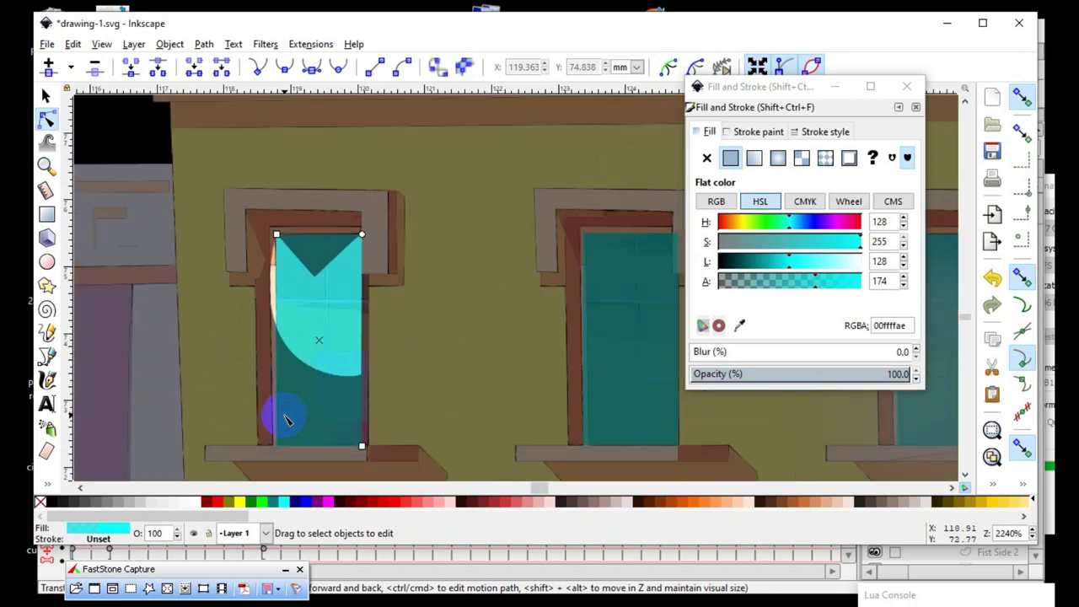
left_click(304, 364)
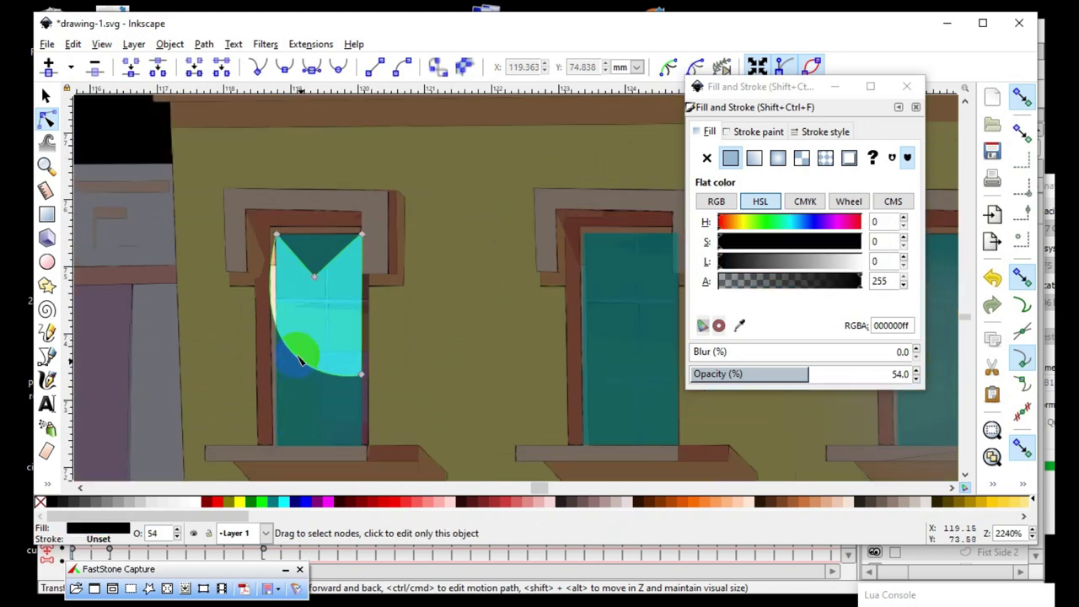
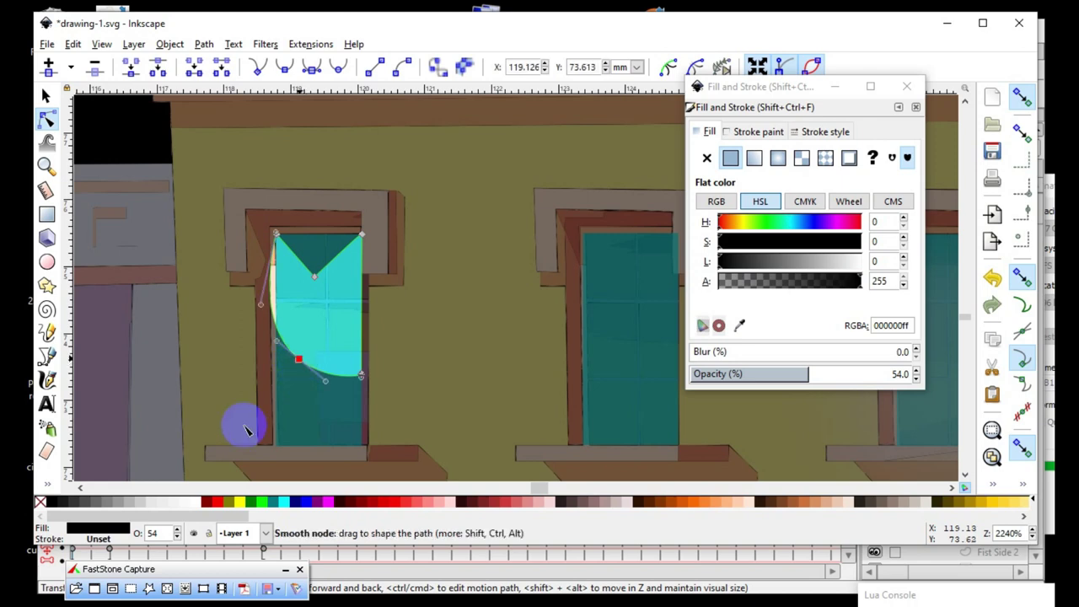
- Drag a lower node of the cyan glow path down, then delete the extra right-edge node
left_click_drag(298, 364, 278, 448)
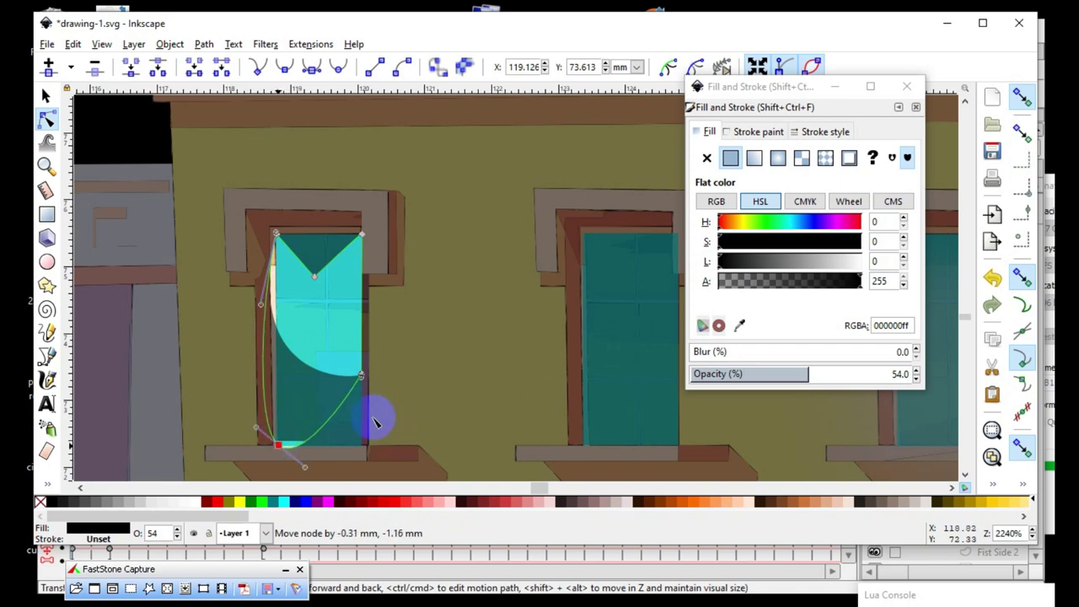
left_click(353, 401)
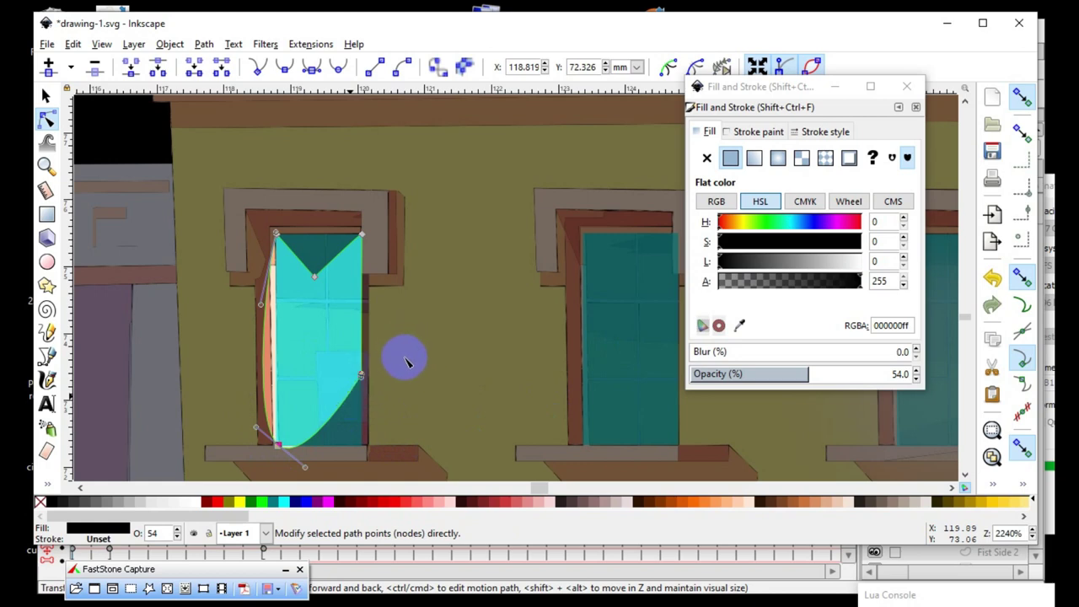
left_click_drag(396, 344, 303, 386)
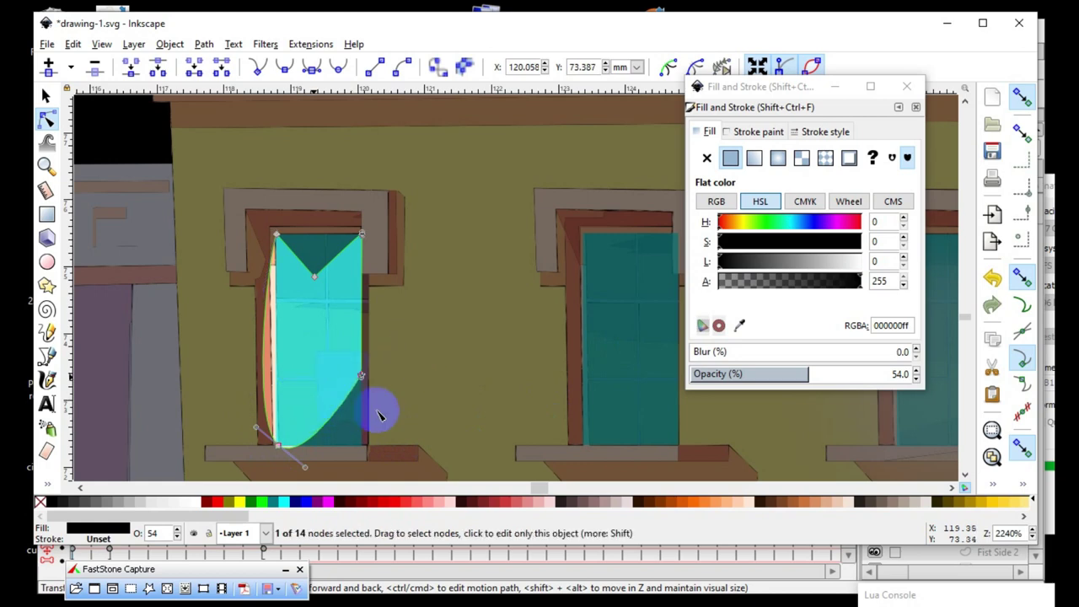
left_click_drag(378, 413, 404, 429)
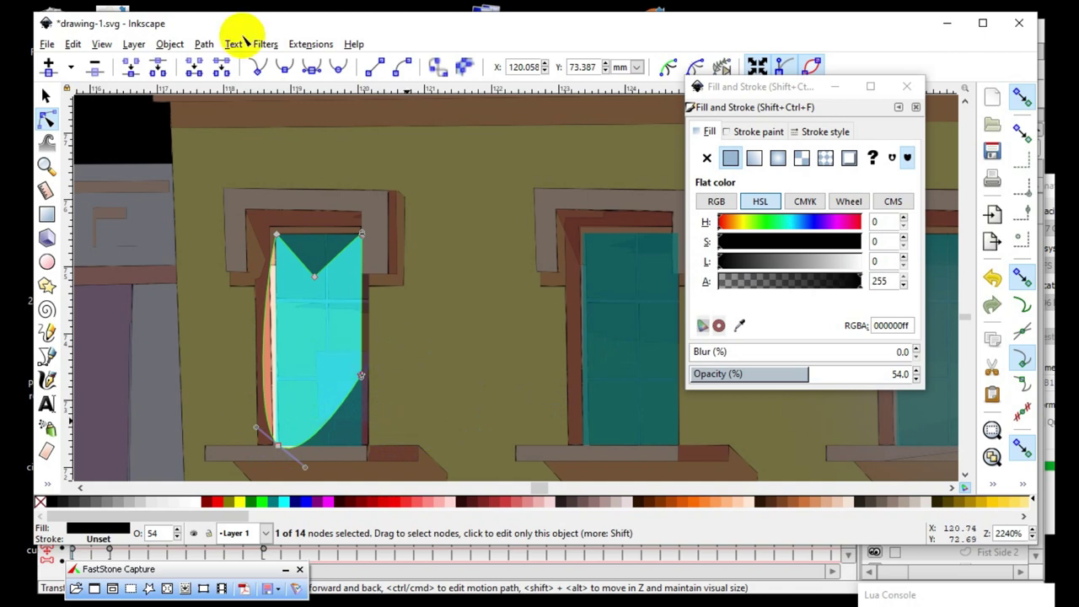
left_click(96, 67)
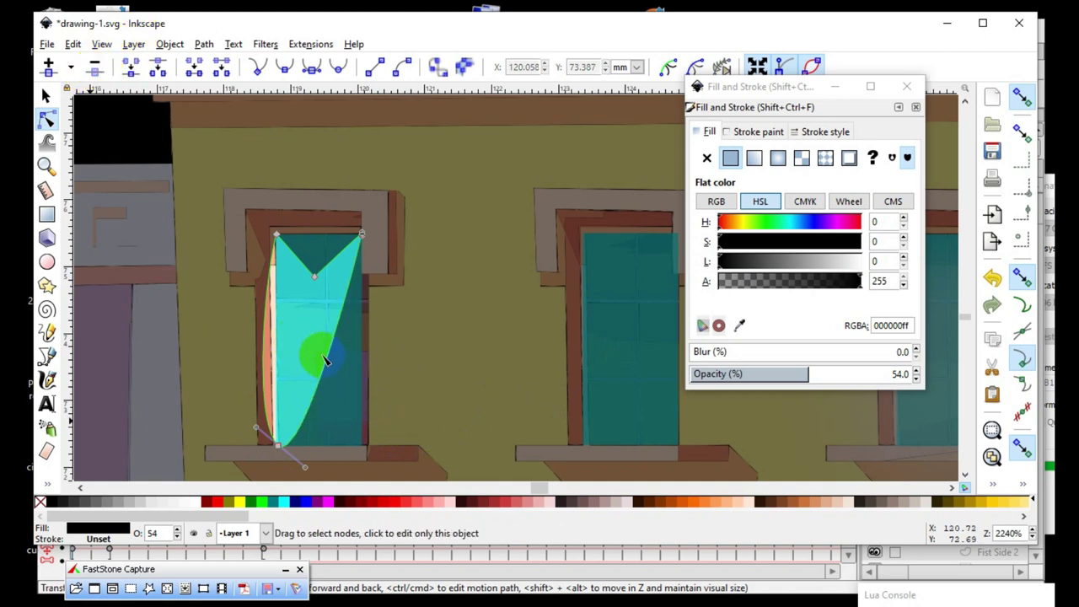
- Pull the bottom node into the window's lower corner, then select the glow's corner and side nodes
scroll(329, 379, "up", 1)
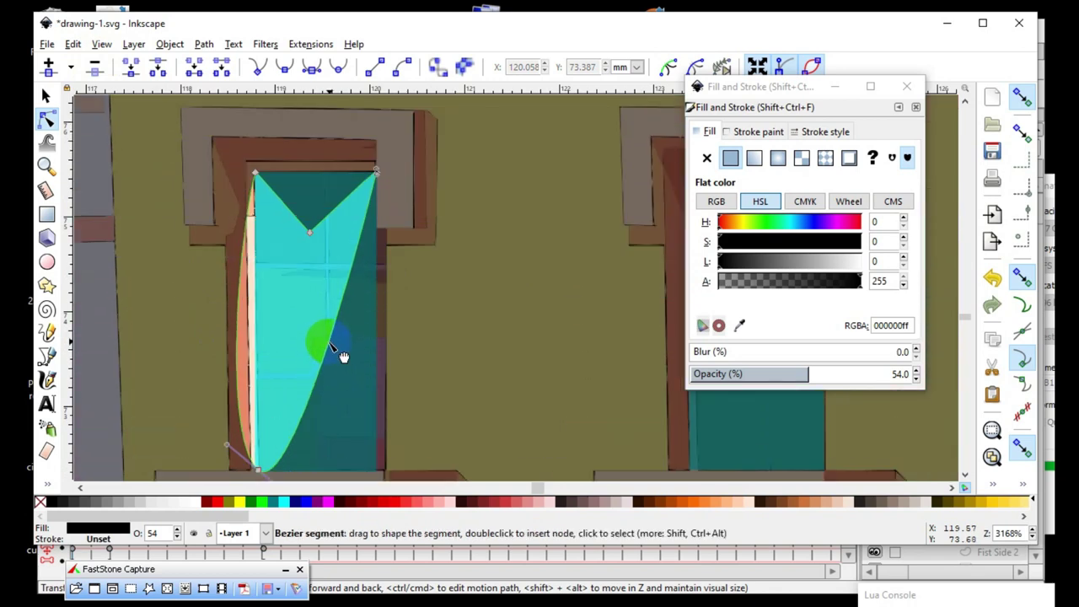
mouse_move(335, 342)
left_mouse_down()
mouse_move(378, 475)
mouse_move(372, 466)
left_mouse_up()
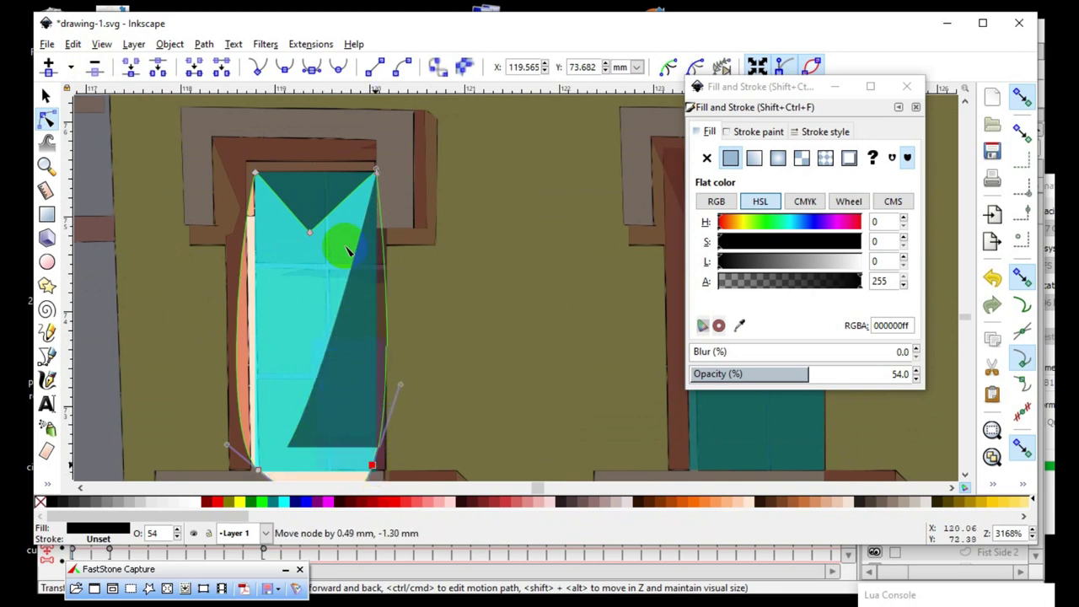
left_click_drag(348, 249, 374, 294)
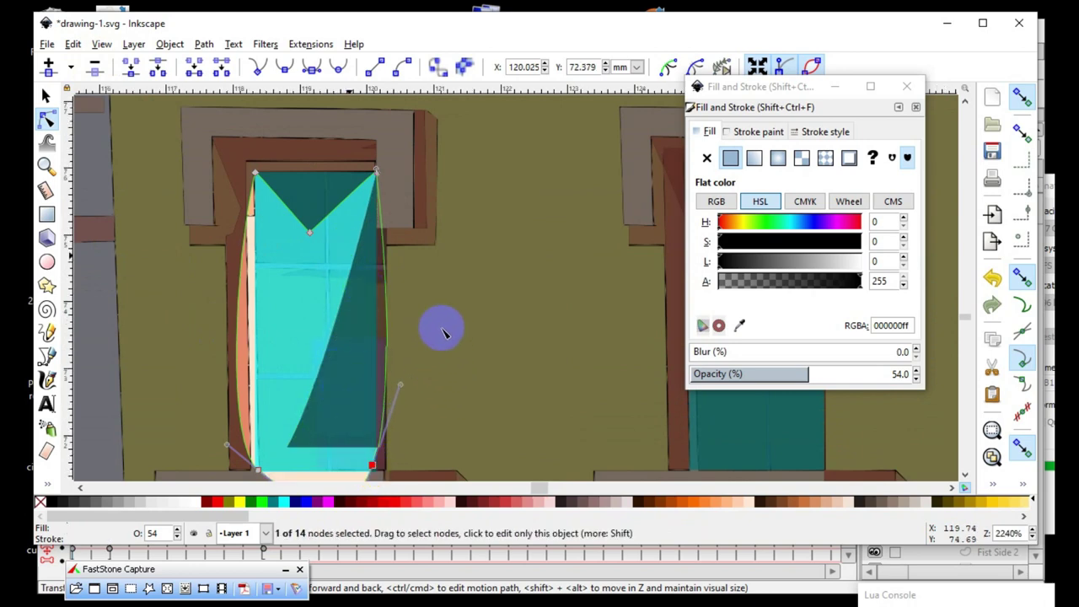
scroll(441, 329, "down", 3)
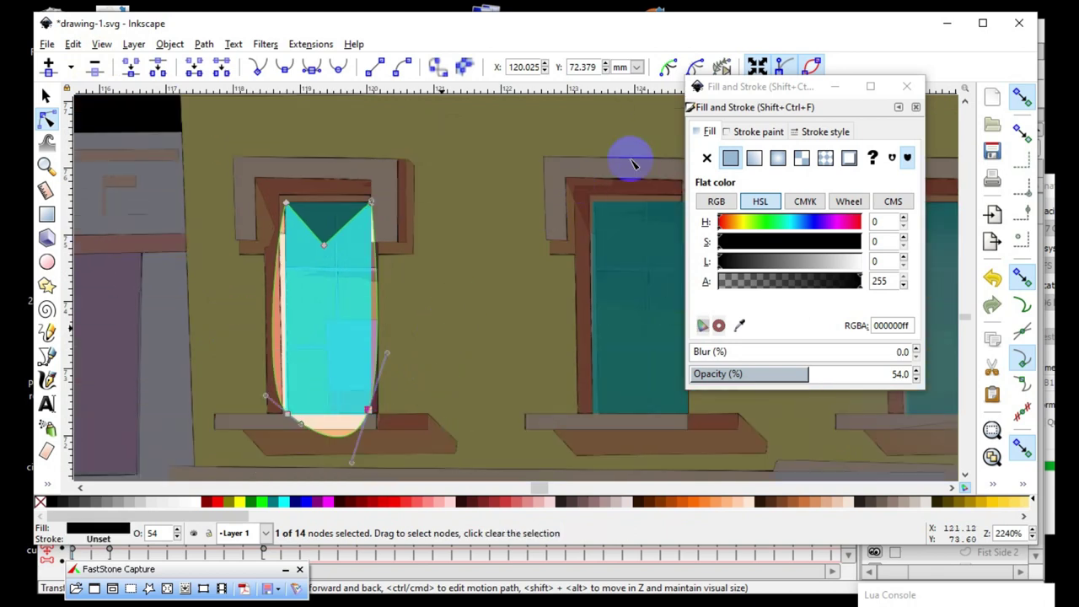
left_click_drag(733, 86, 846, 254)
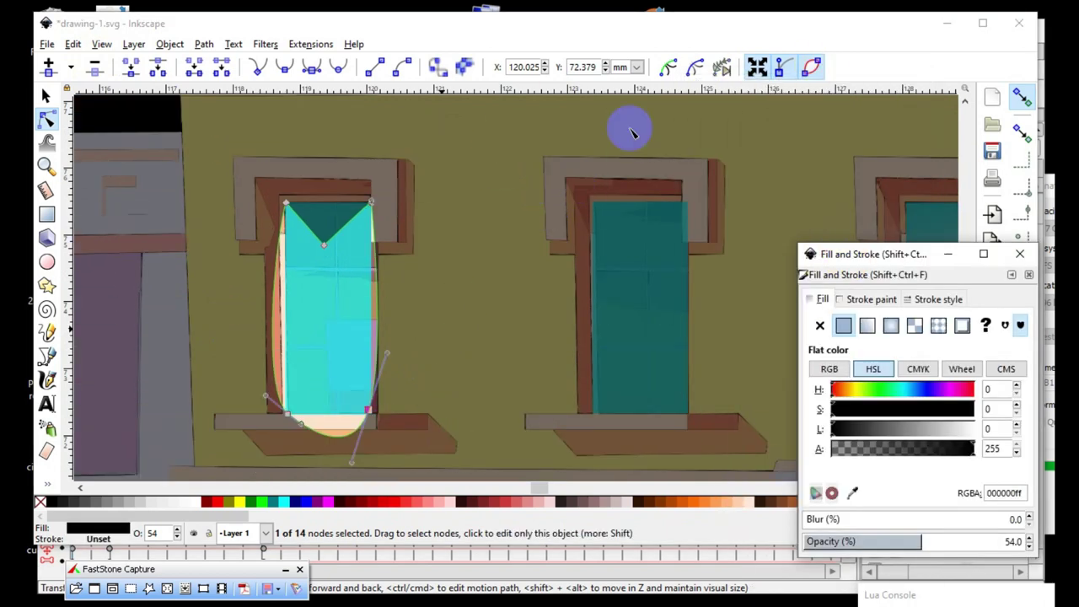
left_click(369, 221)
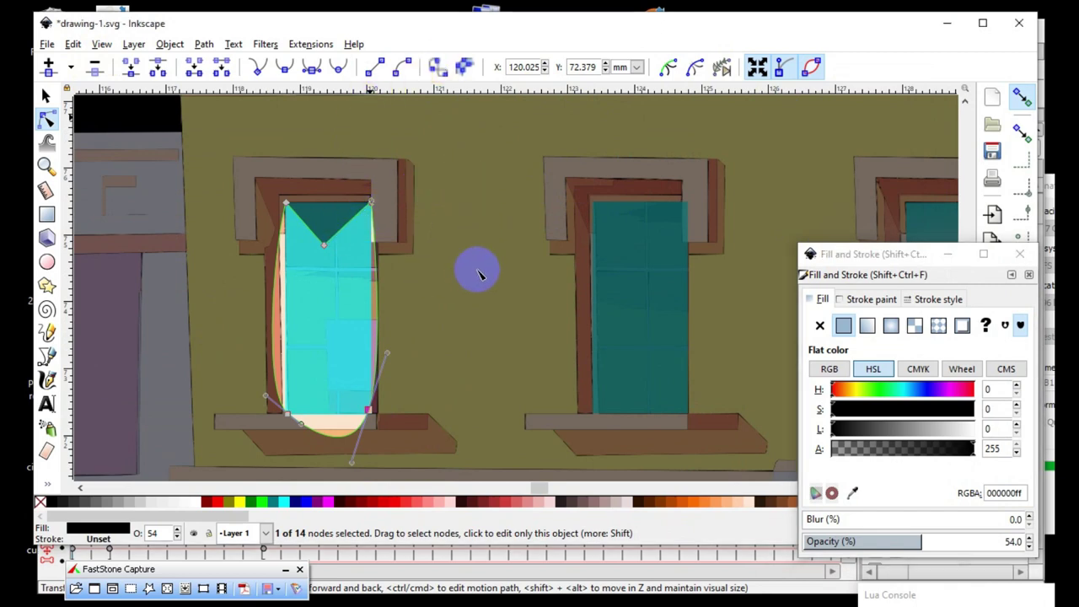
left_click_drag(466, 160, 230, 447)
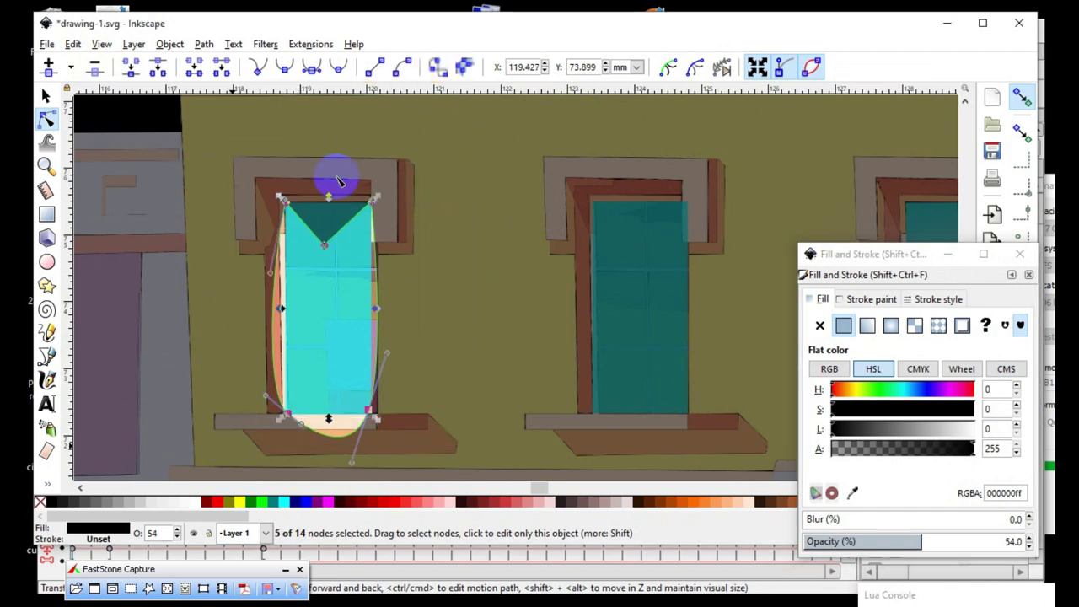
- Make the glow's selected segments straight lines and delete the V notch's bottom node
left_click(375, 71)
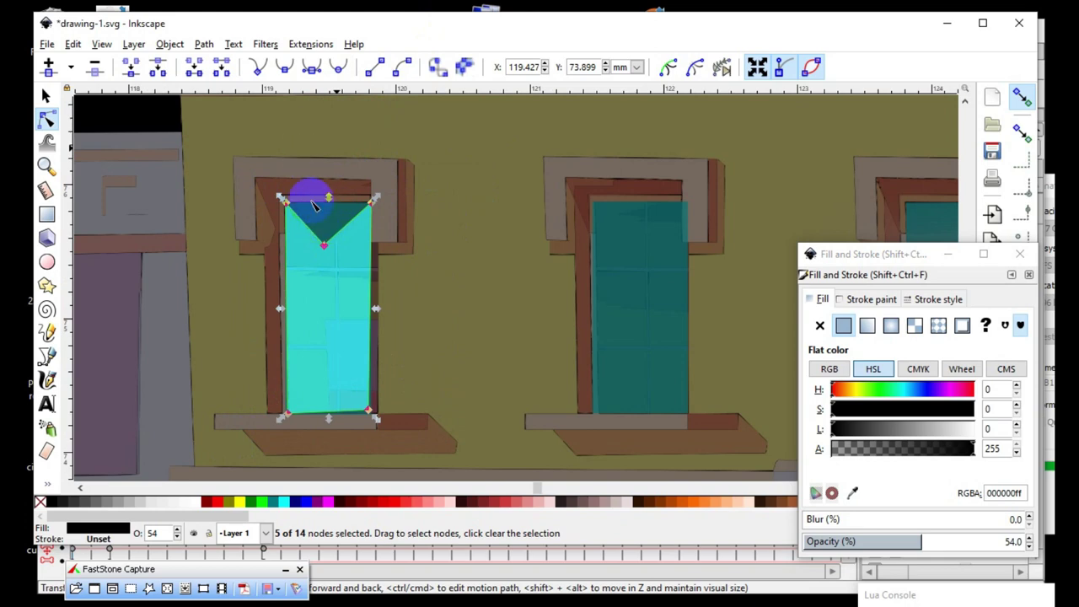
scroll(313, 189, "up", 1, "ctrl")
scroll(313, 189, "up", 3, "ctrl")
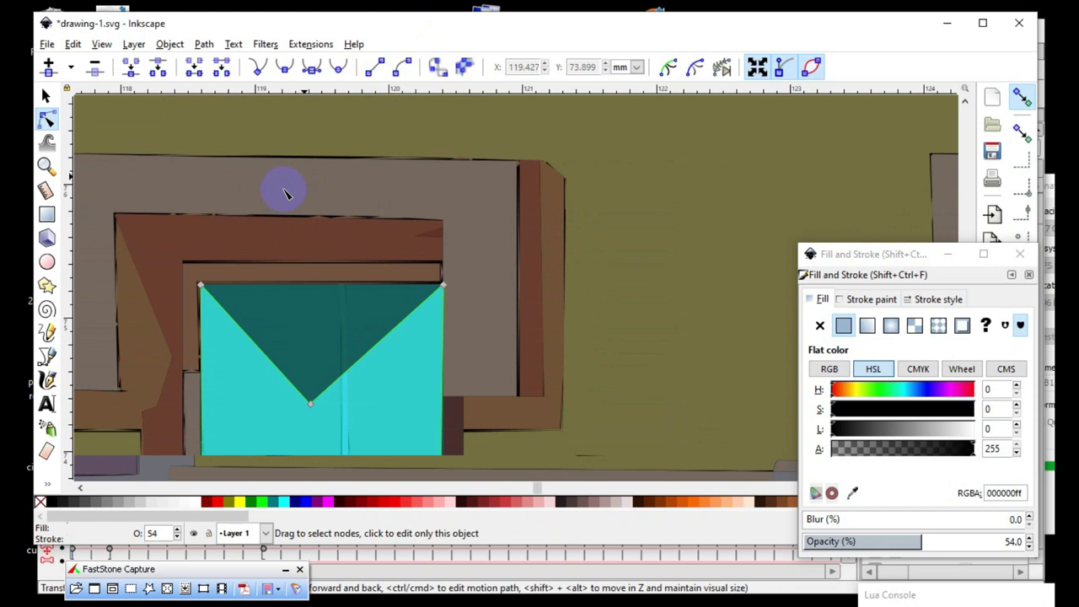
scroll(287, 192, "down", 1, "ctrl")
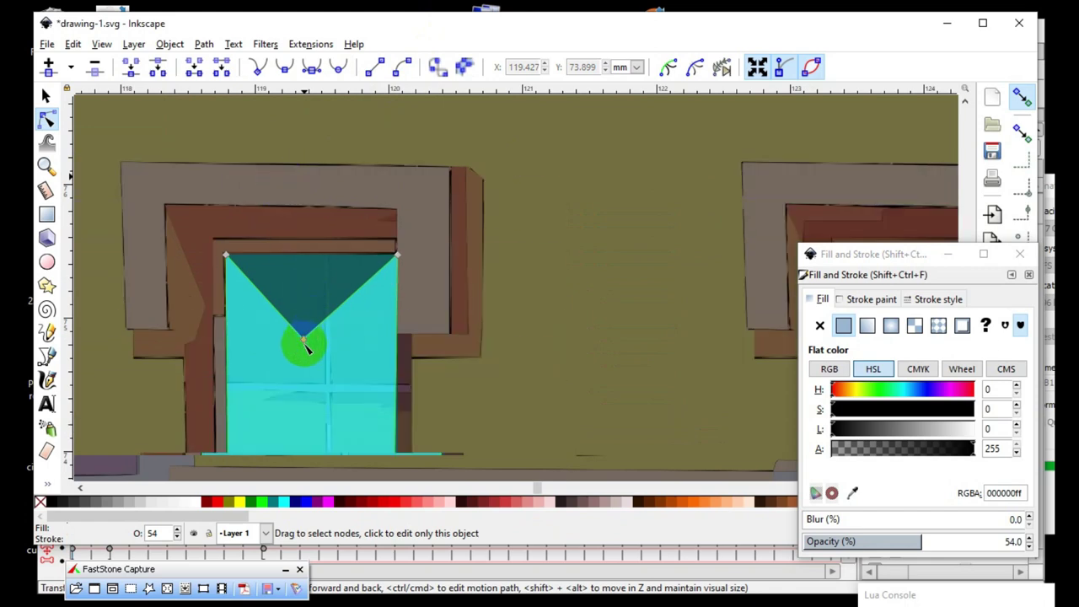
left_click_drag(261, 423, 338, 211)
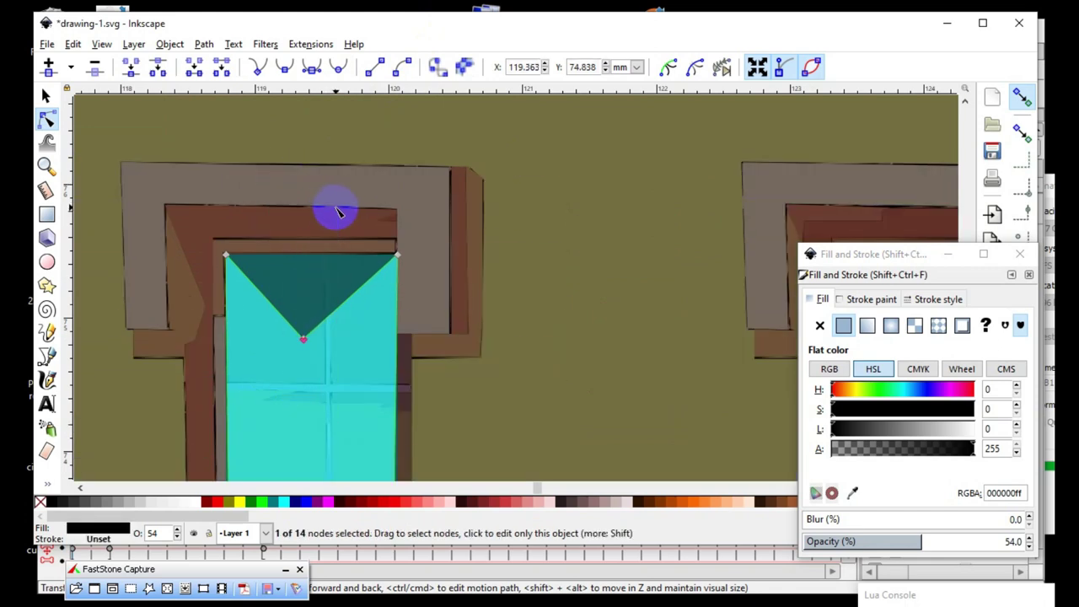
left_click(95, 68)
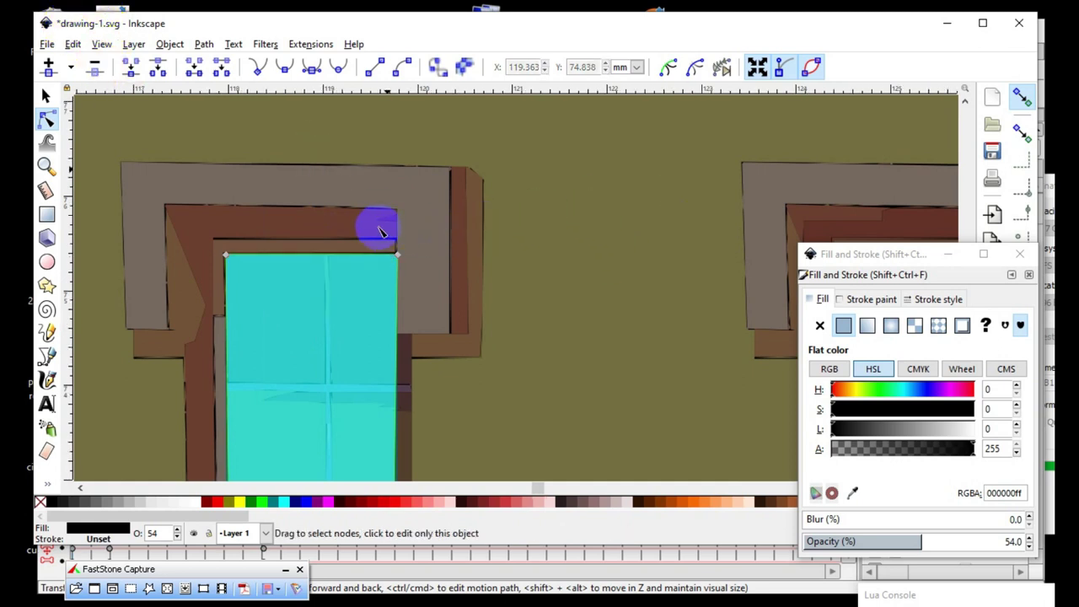
left_click_drag(263, 161, 268, 178)
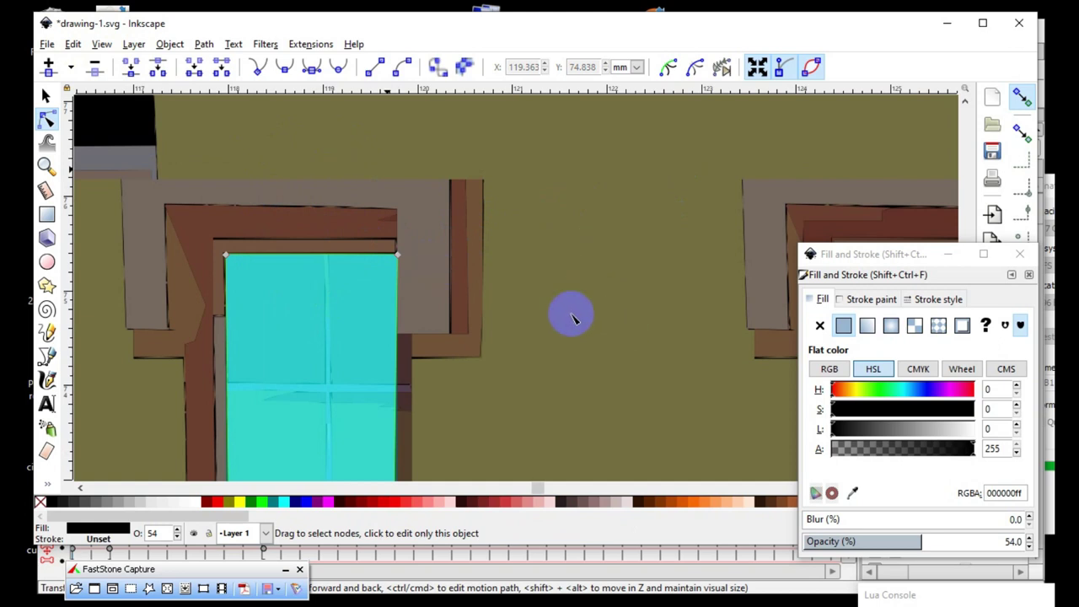
- Zoom out step by step until the whole yellow building is visible
key("ctrl+z")
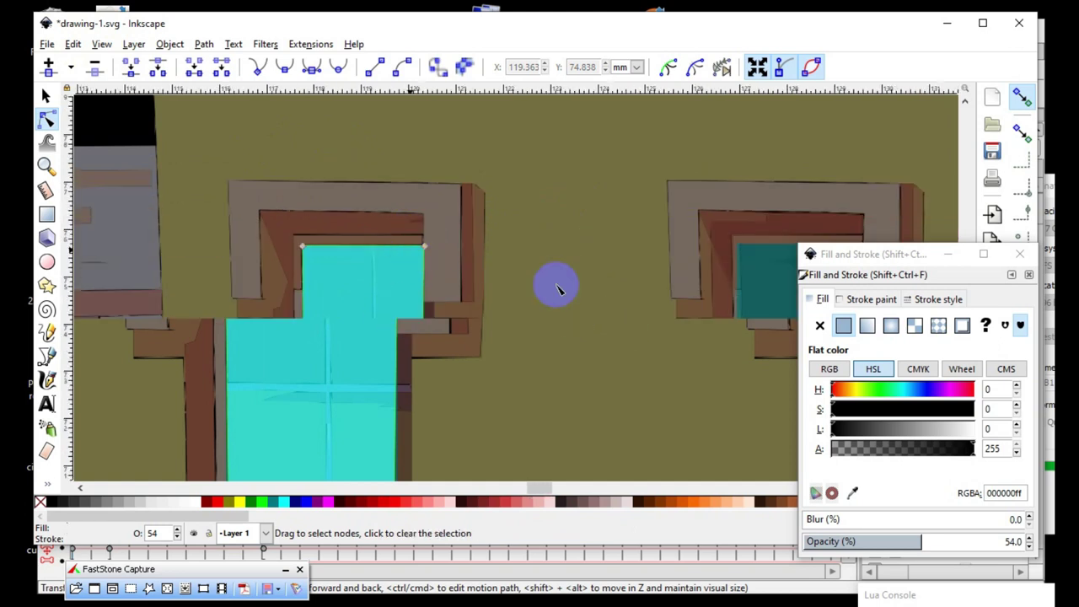
key("ctrl+z")
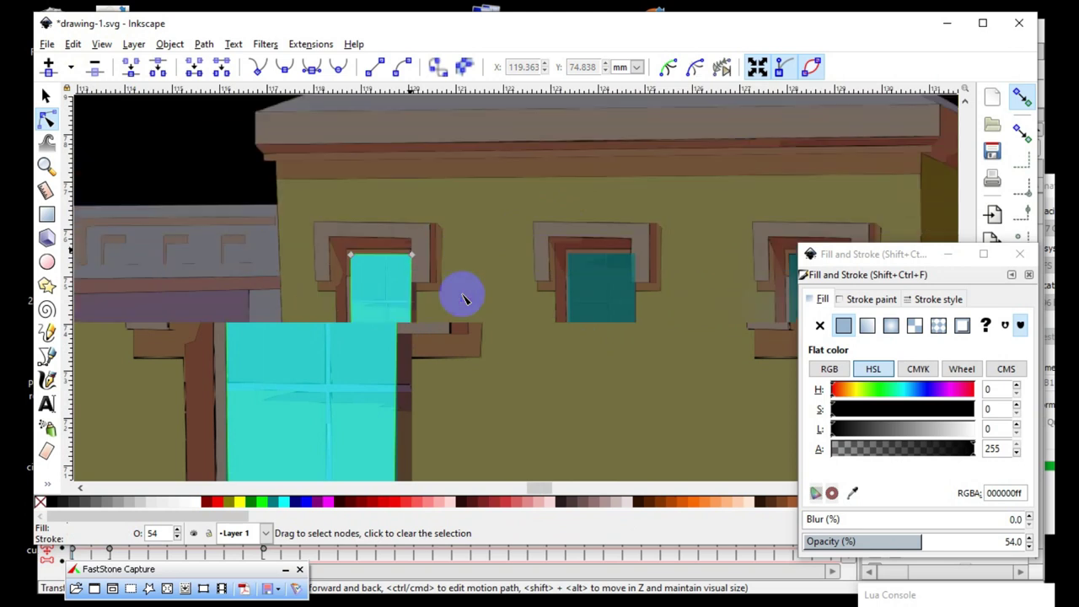
key("ctrl+z")
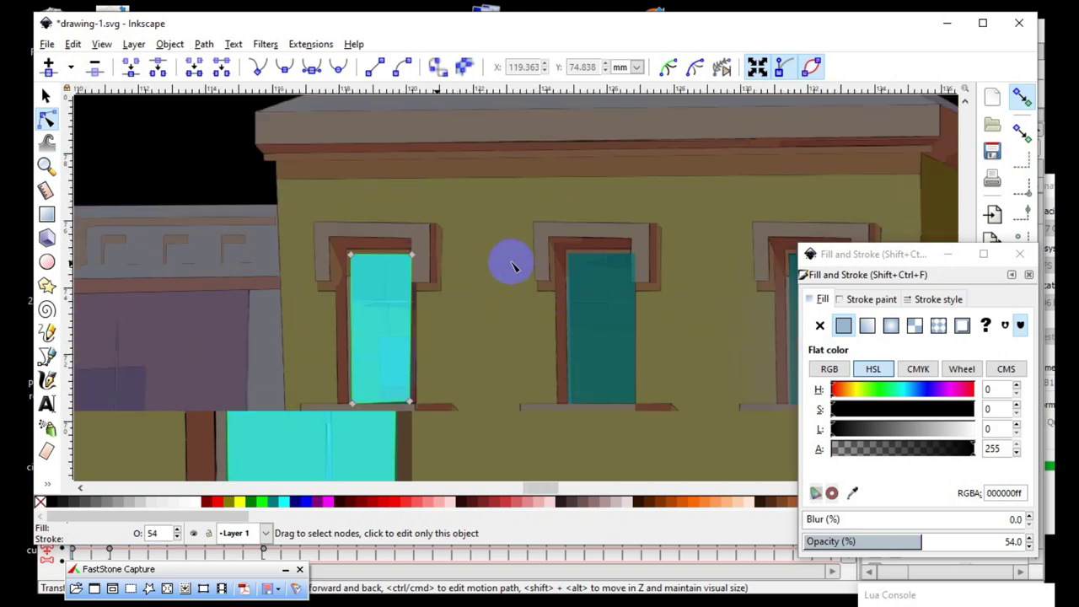
key("ctrl+z")
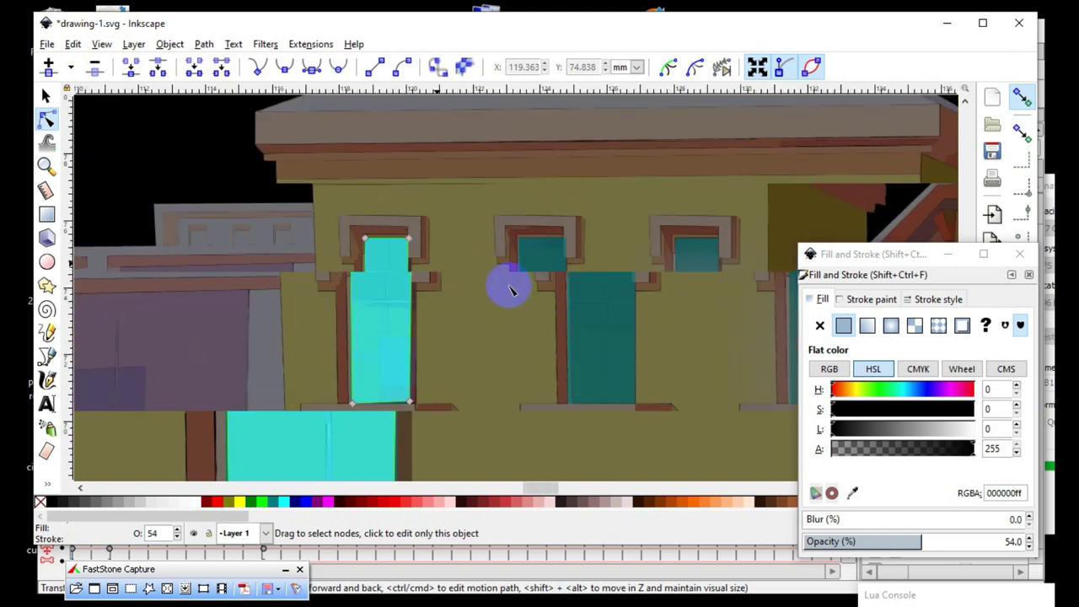
key("ctrl+z")
key("ctrl+z")
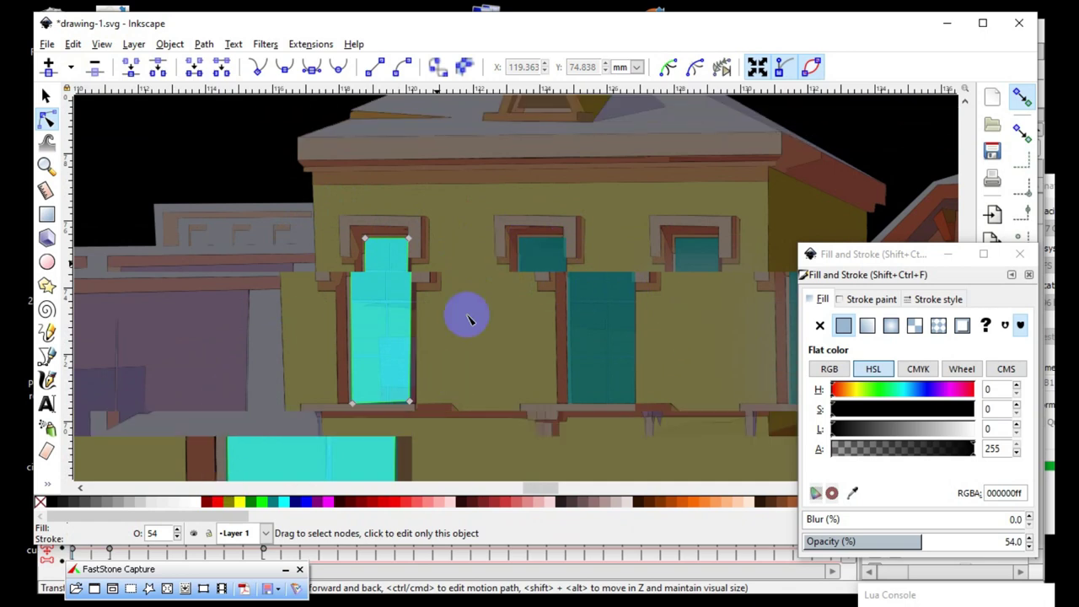
key("ctrl+z")
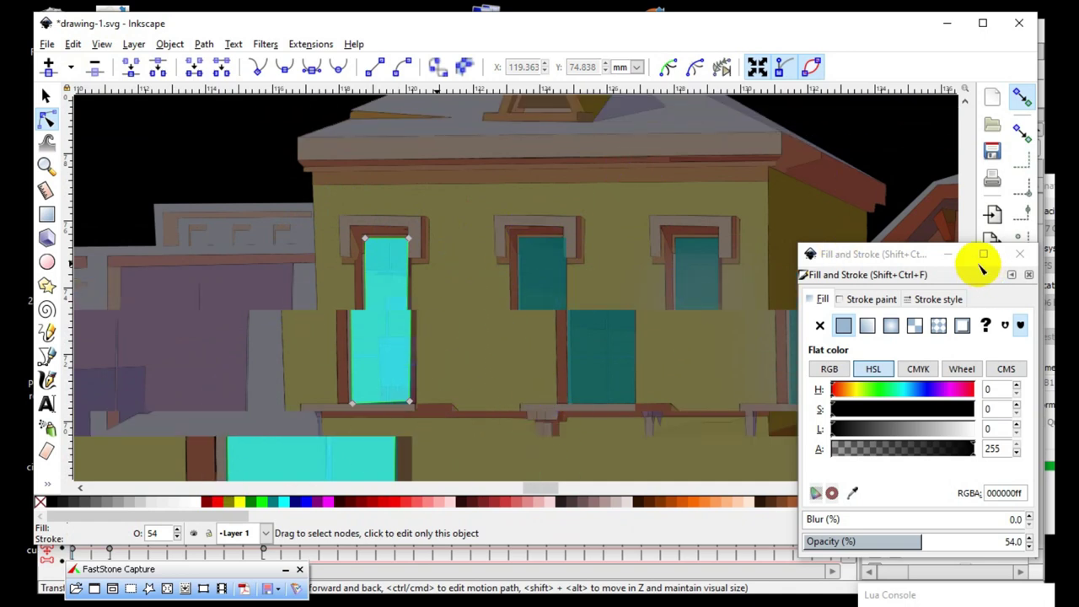
key("ctrl+z")
- Move the Fill and Stroke dialog into the corner and deselect everything to review the scene
left_click_drag(854, 261, 957, 438)
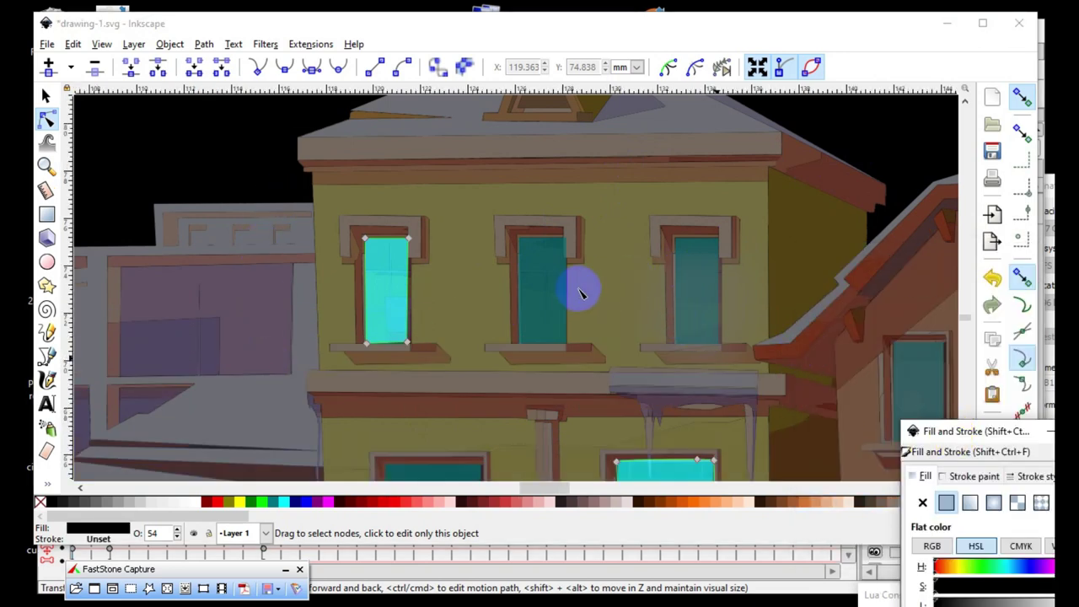
scroll(445, 309, "down", 1)
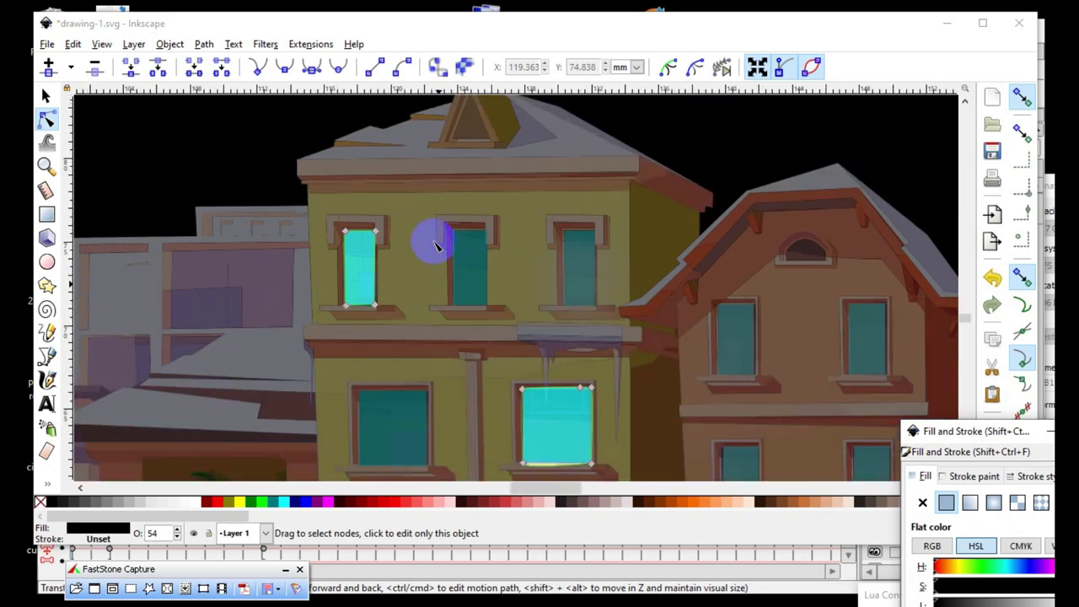
scroll(435, 244, "down", 1)
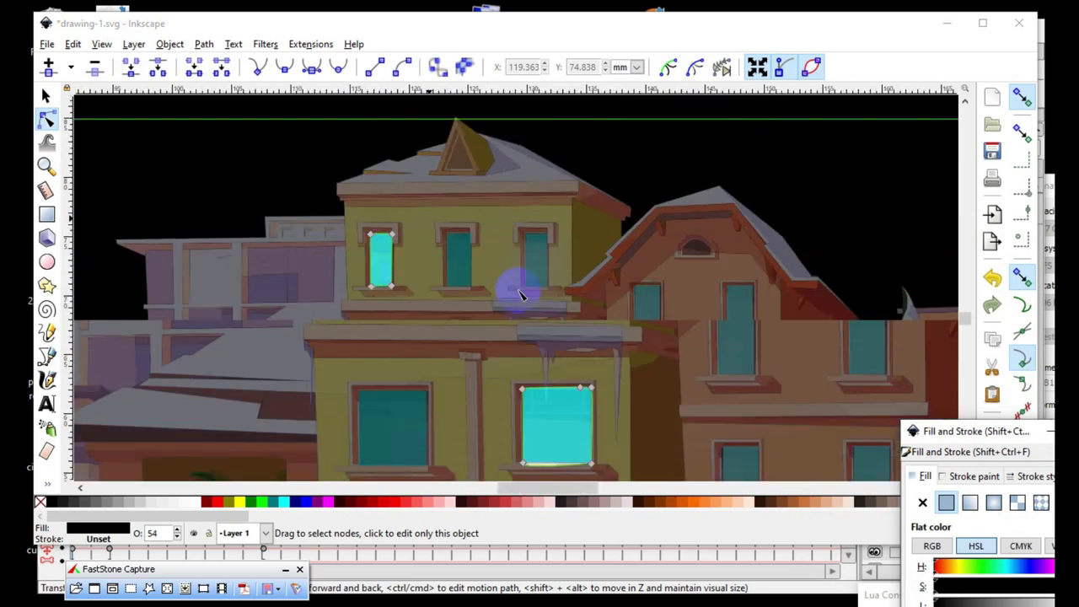
scroll(352, 354, "down", 2)
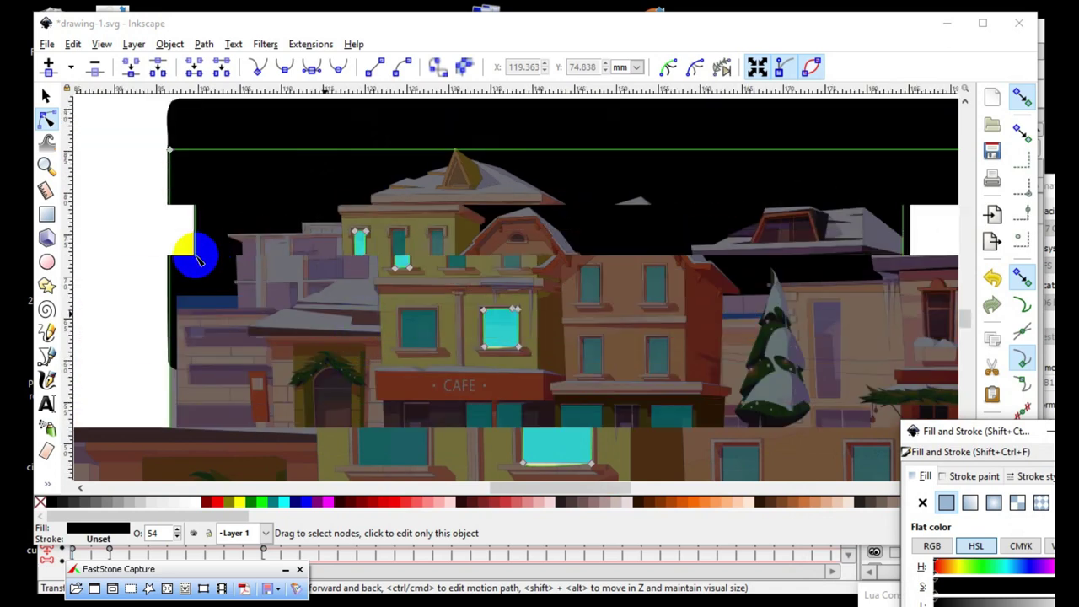
scroll(193, 251, "down", 1)
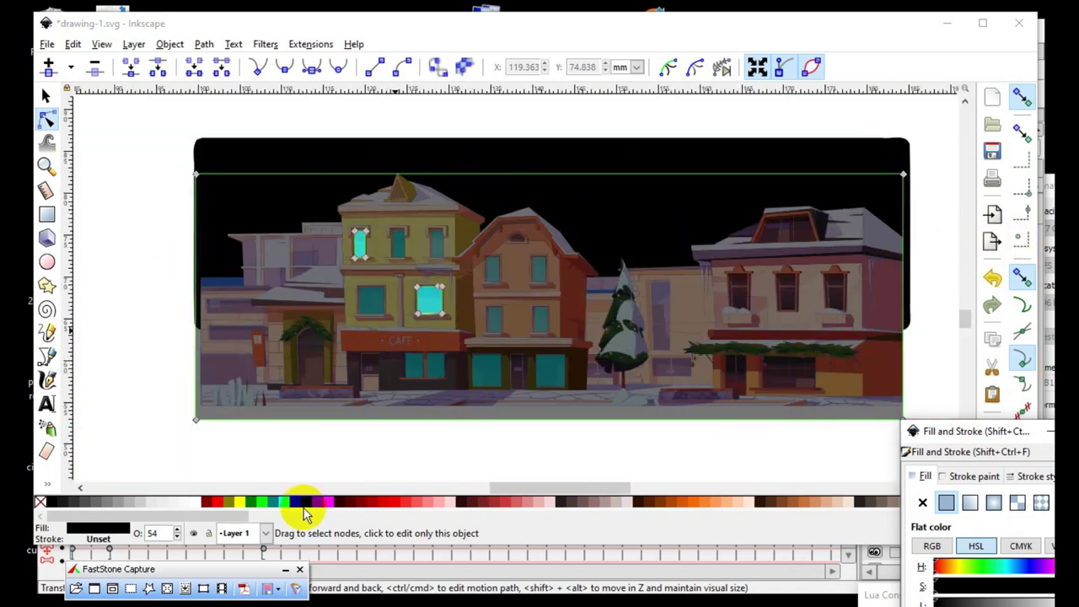
left_click(345, 441)
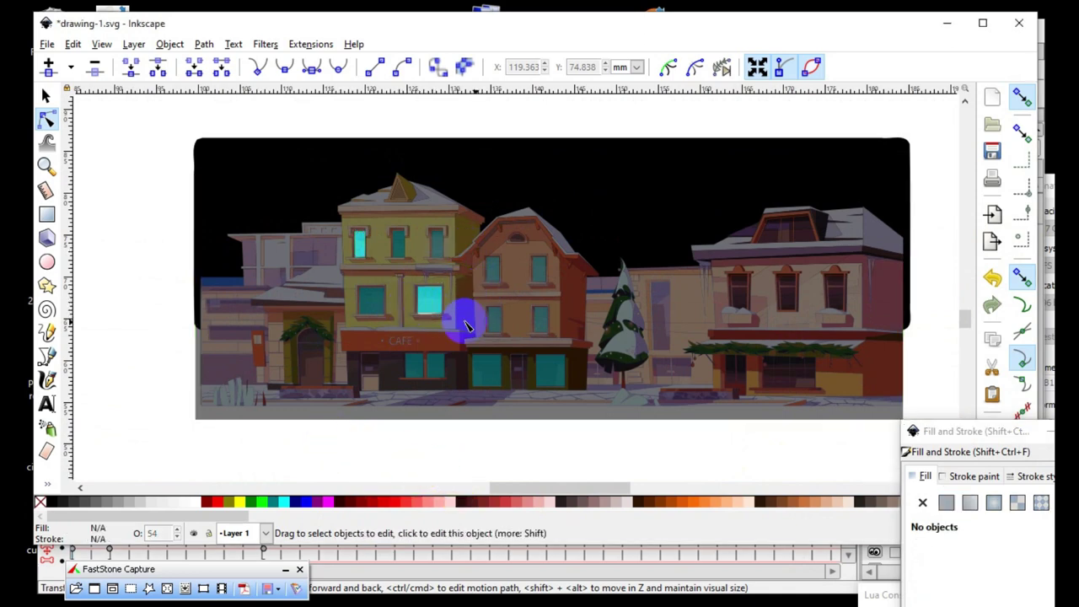
- Draw a red circle left of the page and bucket-fill inside it to make a new path
left_click(46, 261)
left_click_drag(130, 276, 170, 318)
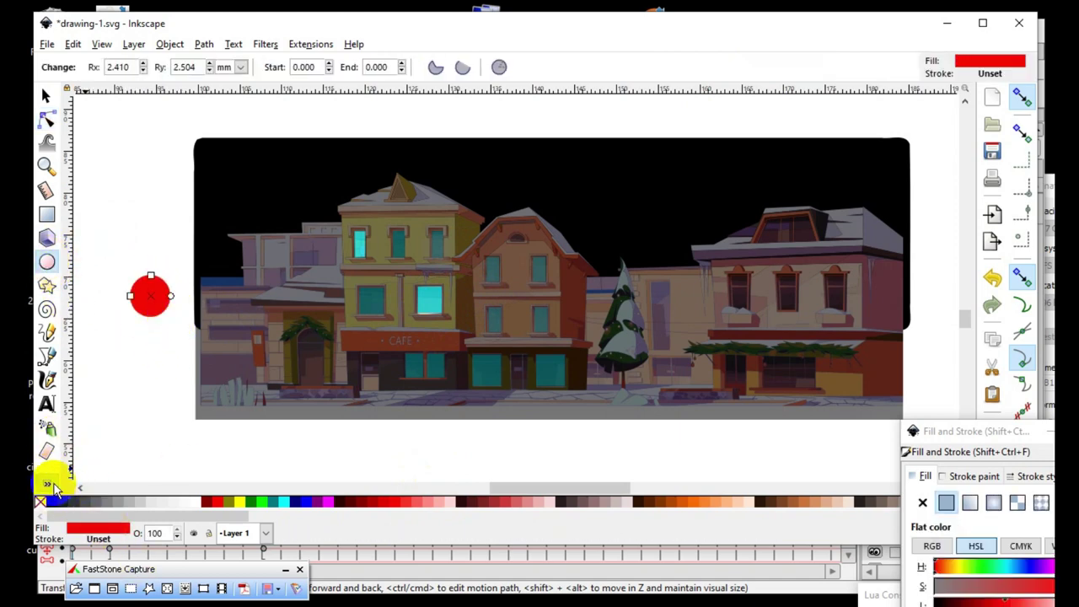
left_click(48, 487)
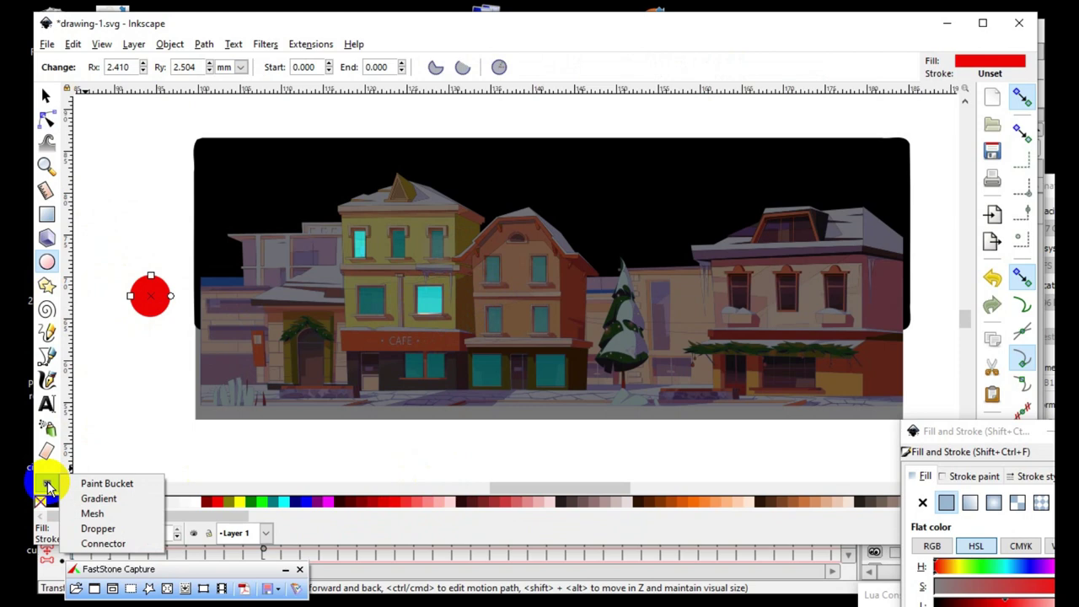
left_click(125, 487)
left_click(145, 282)
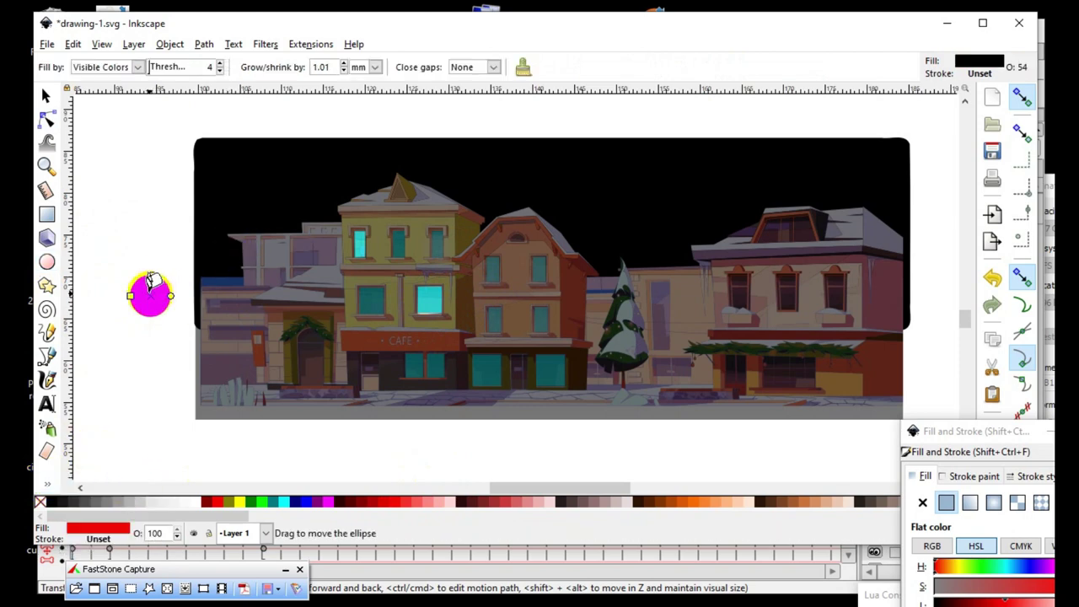
- Cut the original red circle and place the dark filled circle beside the scene
left_click(52, 95)
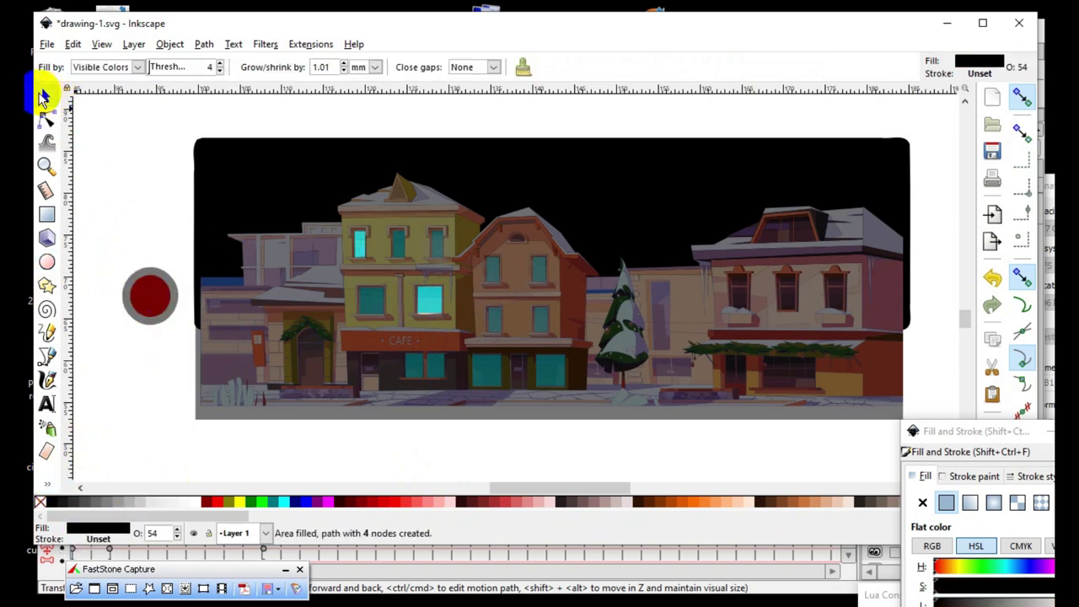
left_click_drag(173, 305, 168, 197)
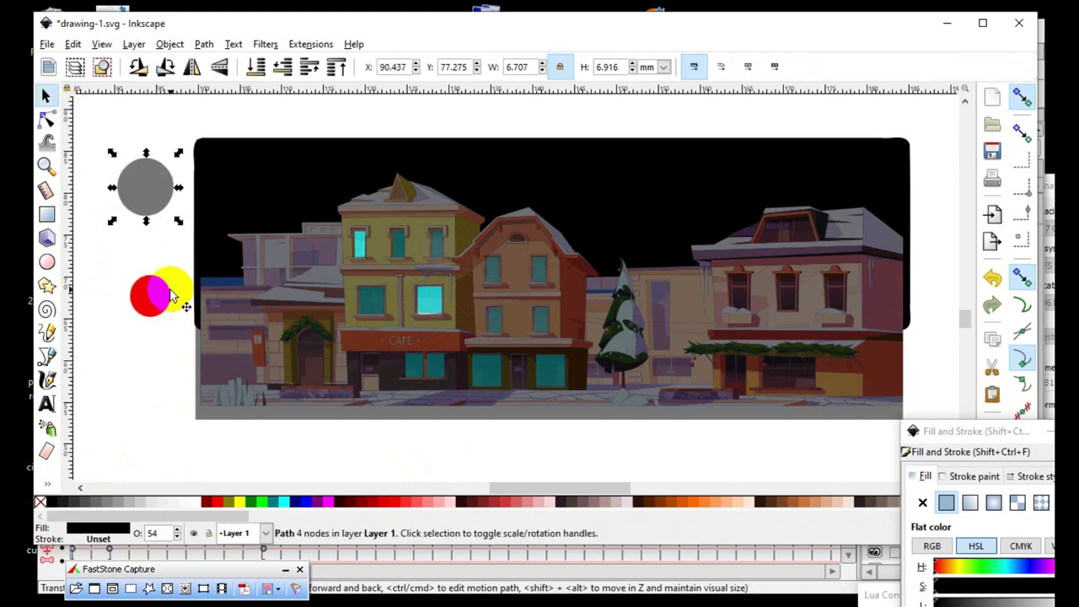
left_click(169, 295)
left_click(72, 45)
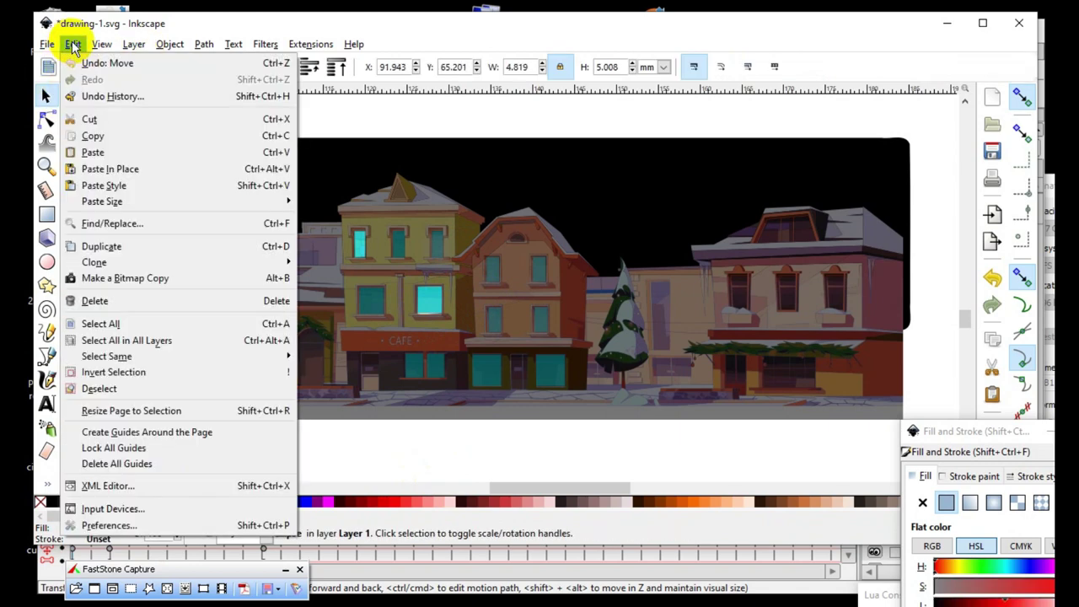
left_click(89, 119)
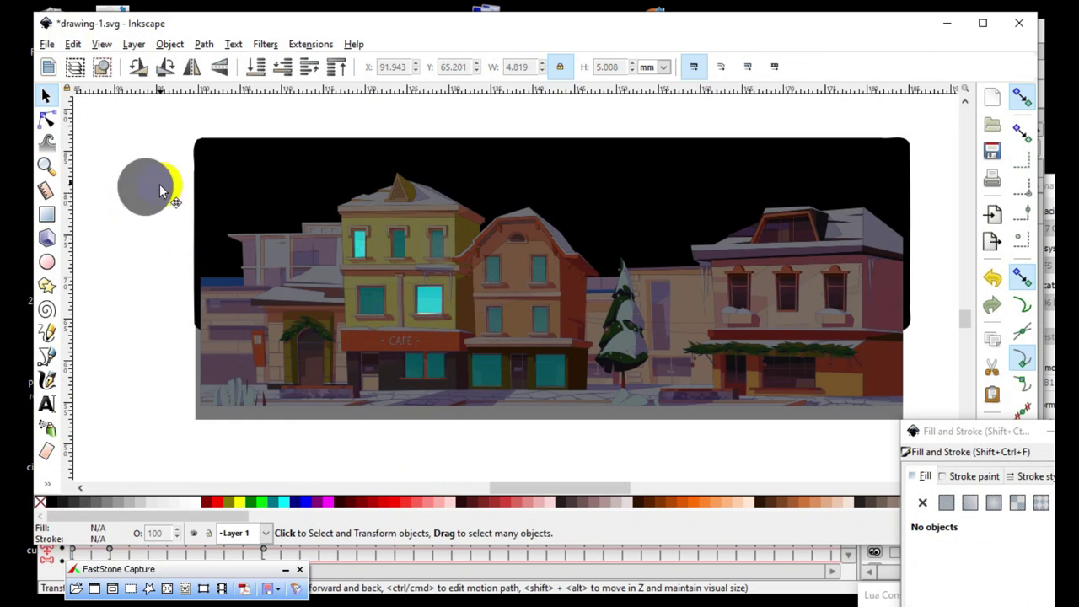
left_click_drag(162, 192, 173, 311)
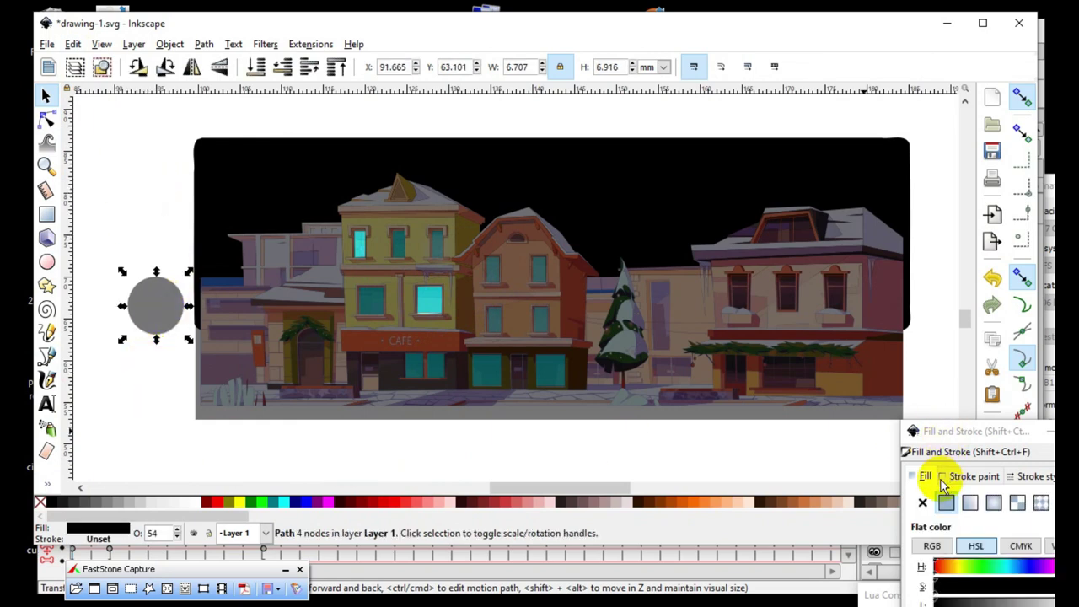
- Make the circle near-white (lightness 248), place it on the café, and blur it to 20.9
left_click_drag(951, 431, 670, 201)
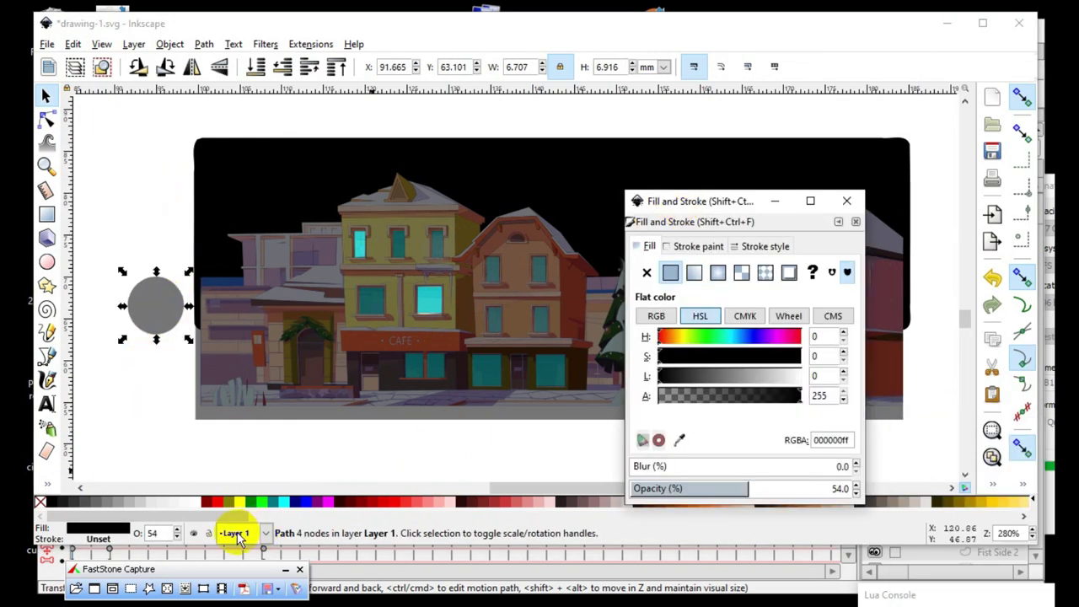
left_click_drag(770, 376, 793, 387)
mouse_move(168, 312)
left_mouse_down()
mouse_move(337, 359)
mouse_move(377, 343)
mouse_move(395, 319)
mouse_move(380, 317)
left_mouse_up()
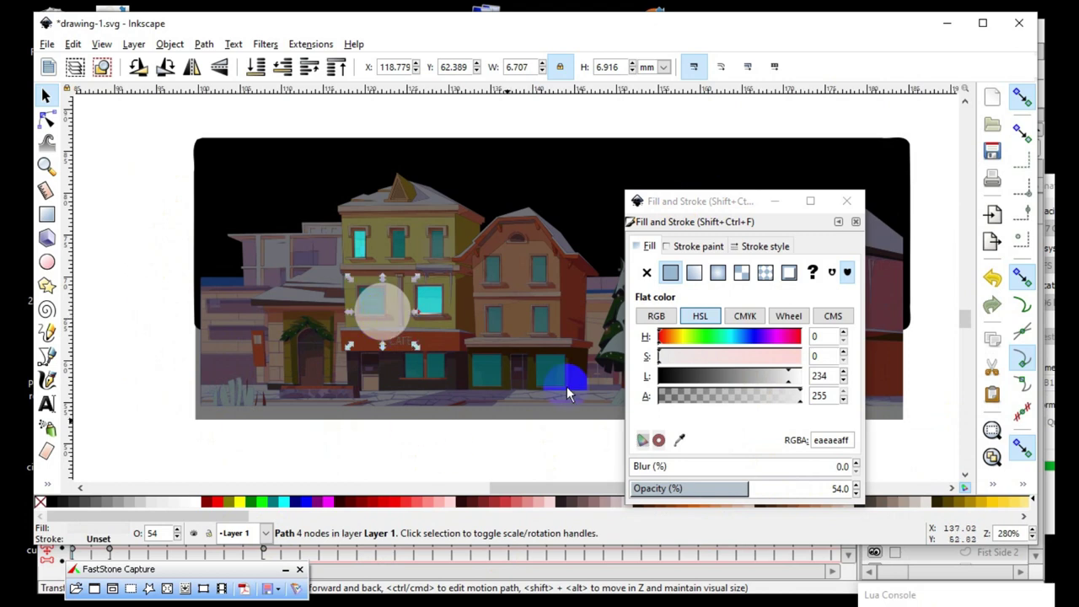
left_click(797, 380)
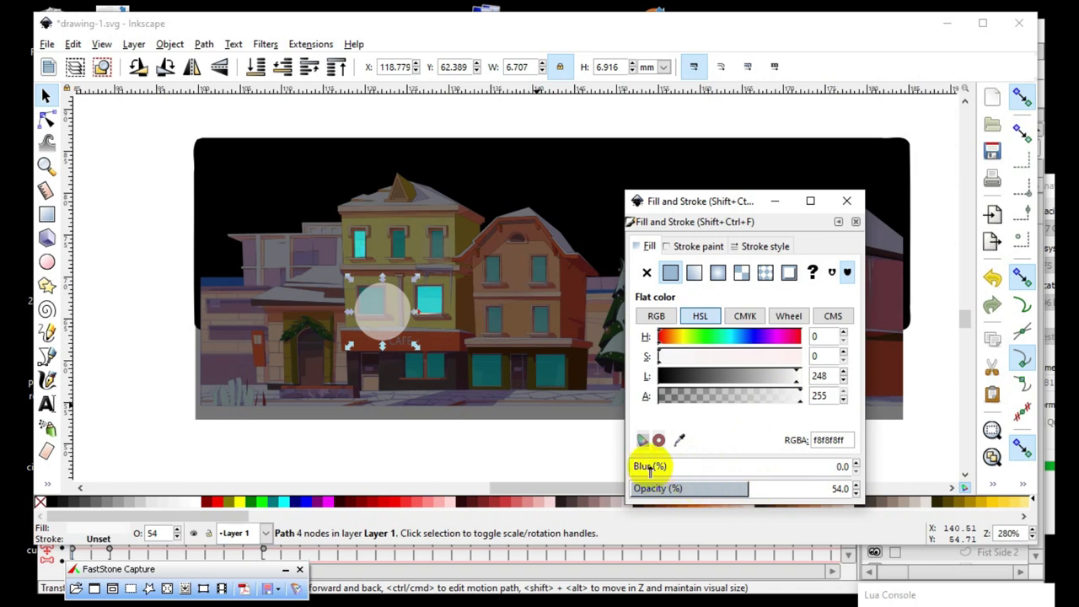
left_click_drag(649, 470, 679, 465)
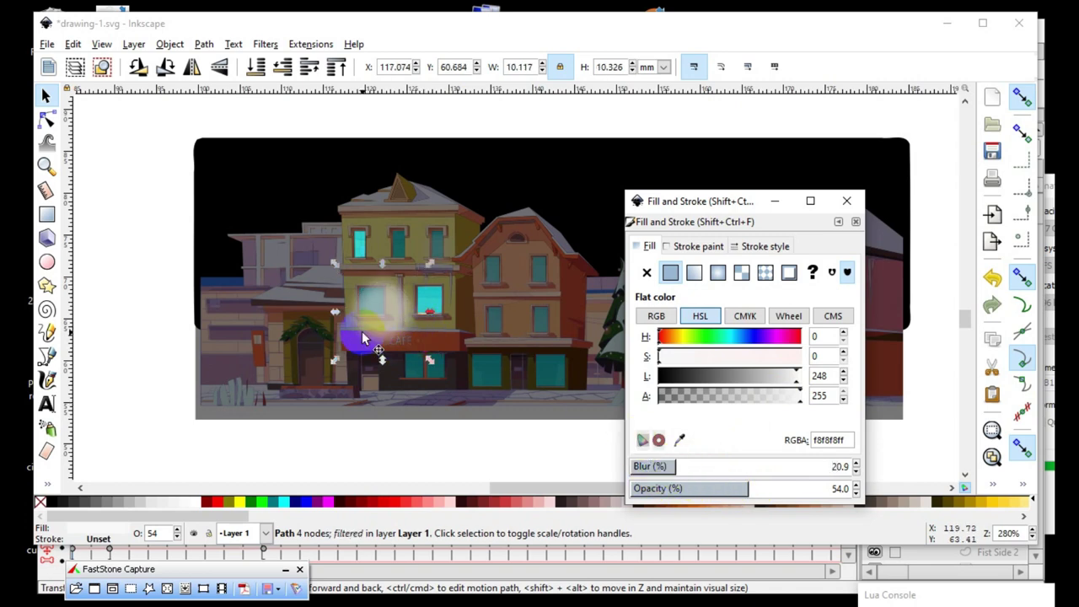
left_click(409, 364)
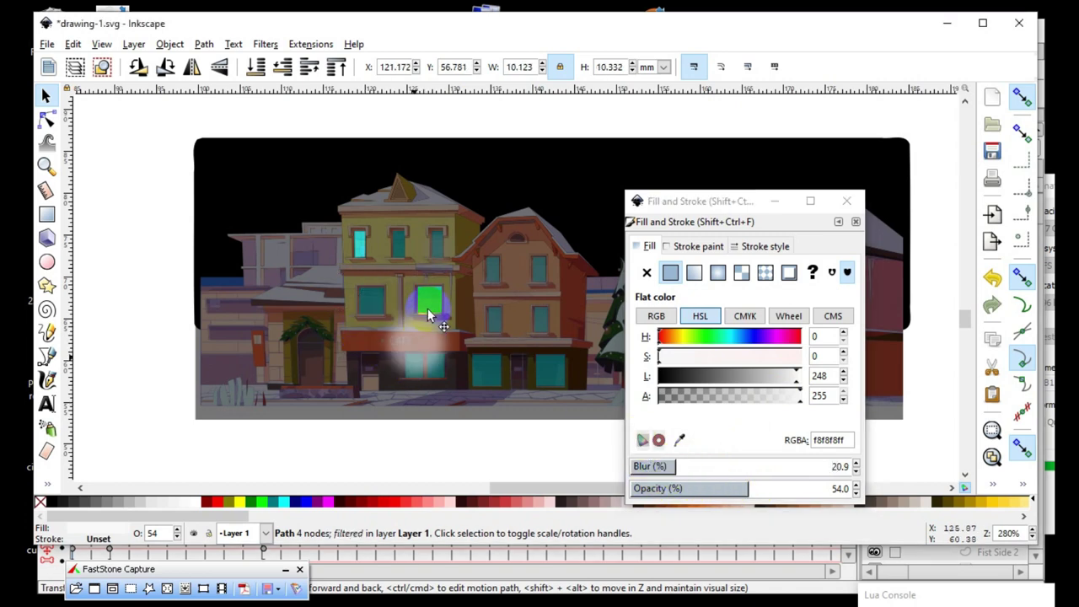
- Position the glow over the window above CAFE and lower its opacity to 46.4
left_click_drag(424, 325, 428, 308)
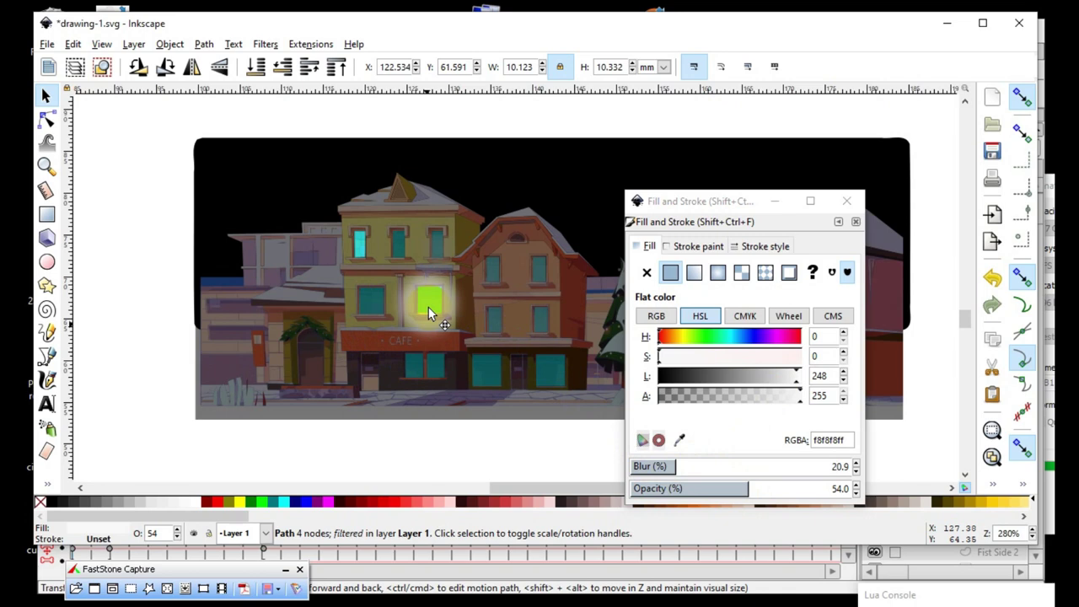
left_click(428, 308)
scroll(467, 337, "up", 2)
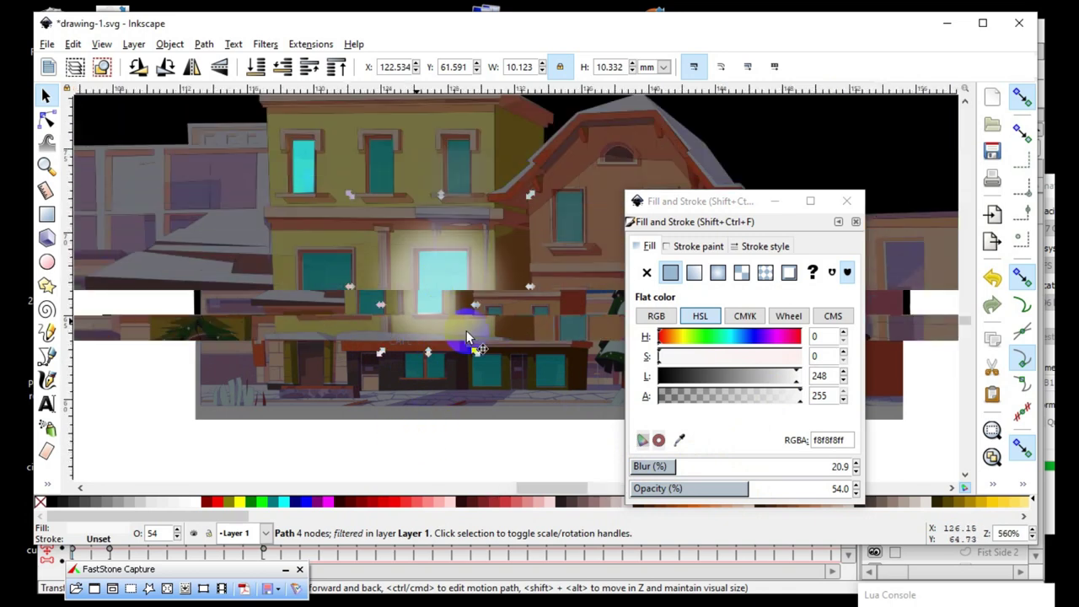
scroll(468, 338, "up", 1)
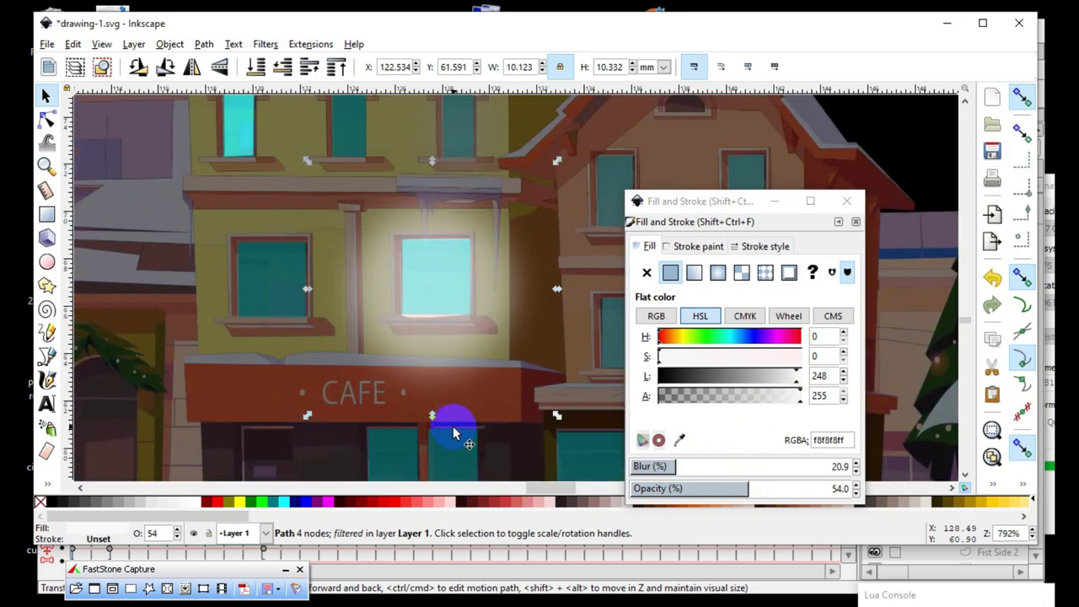
scroll(454, 433, "down", 1)
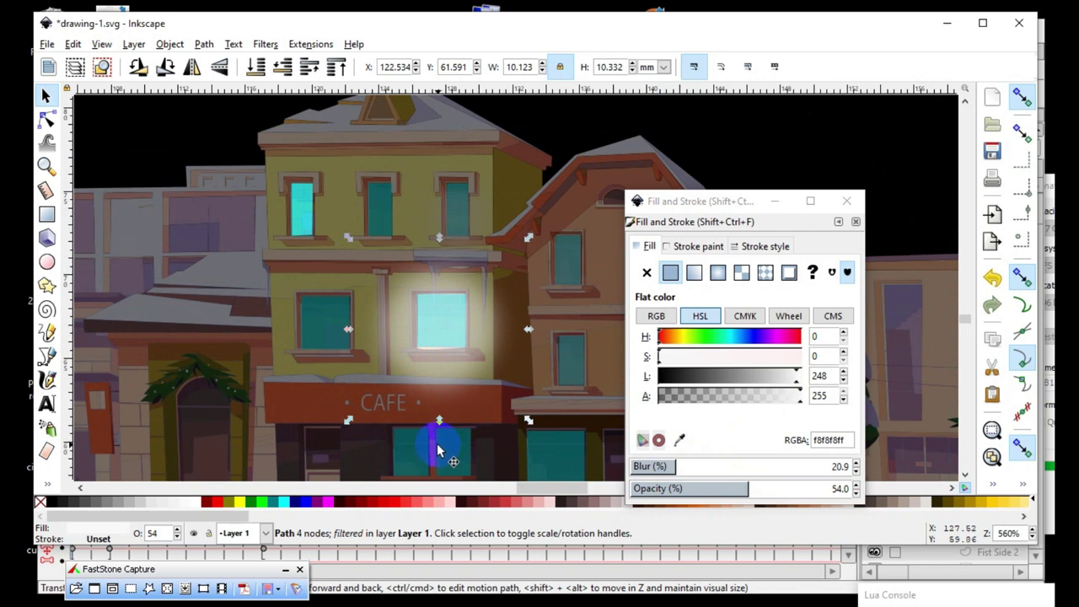
left_click(184, 389)
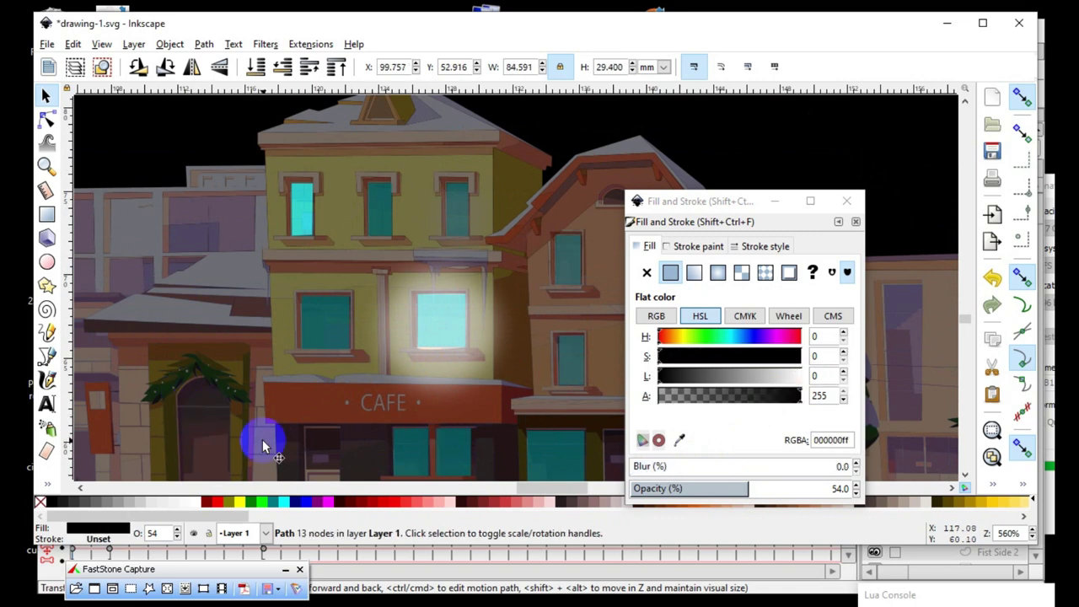
left_click(446, 318)
left_click_drag(714, 488, 730, 488)
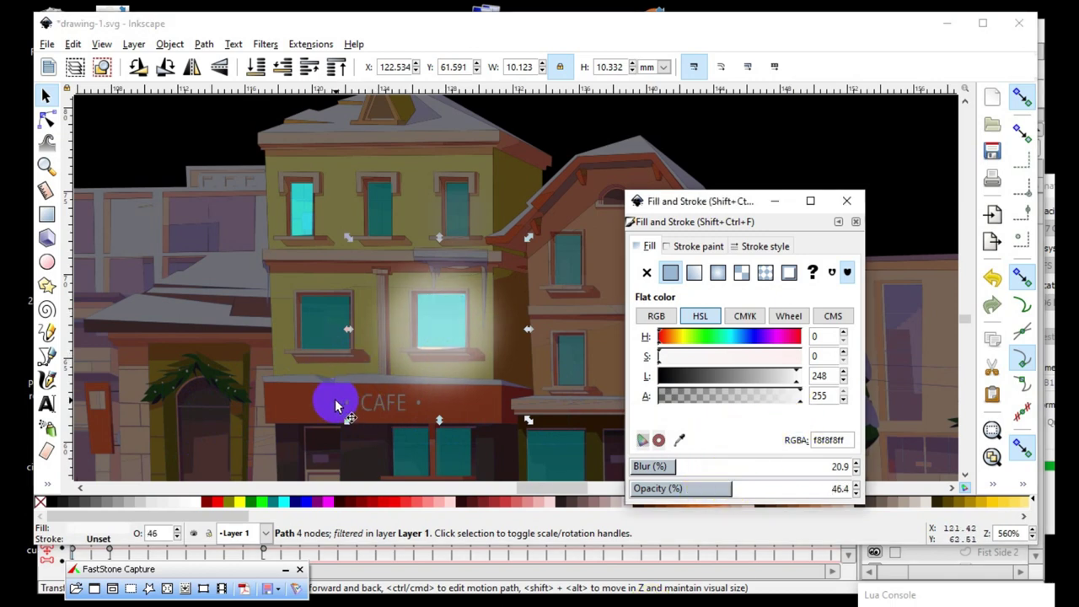
- Select the dark night overlay and move the colour settings out of the way
left_click(217, 447)
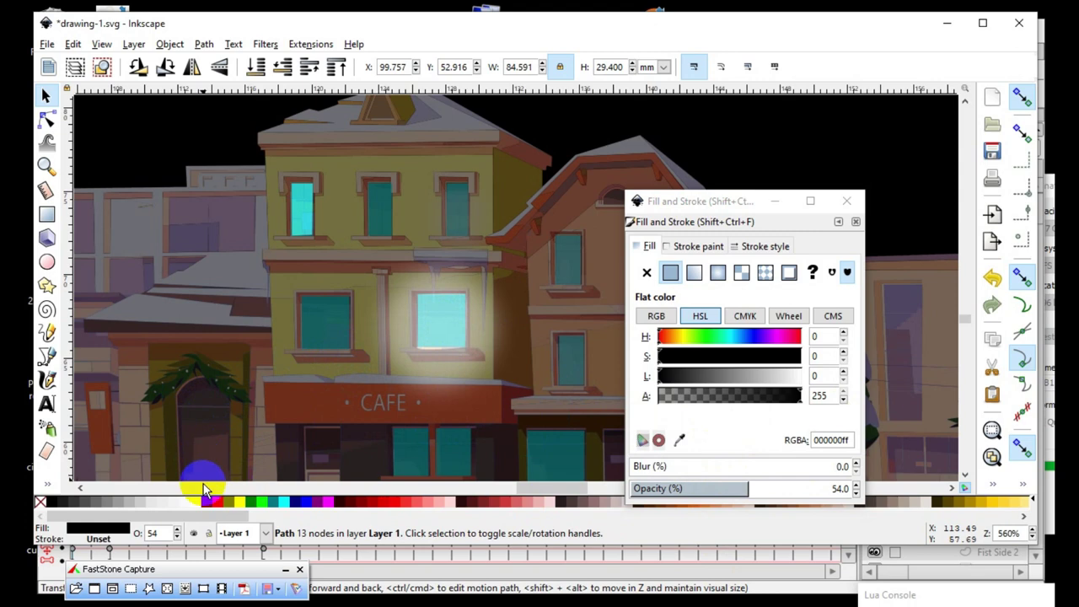
scroll(518, 233, "up", 1, "ctrl")
scroll(553, 268, "down", 2, "ctrl")
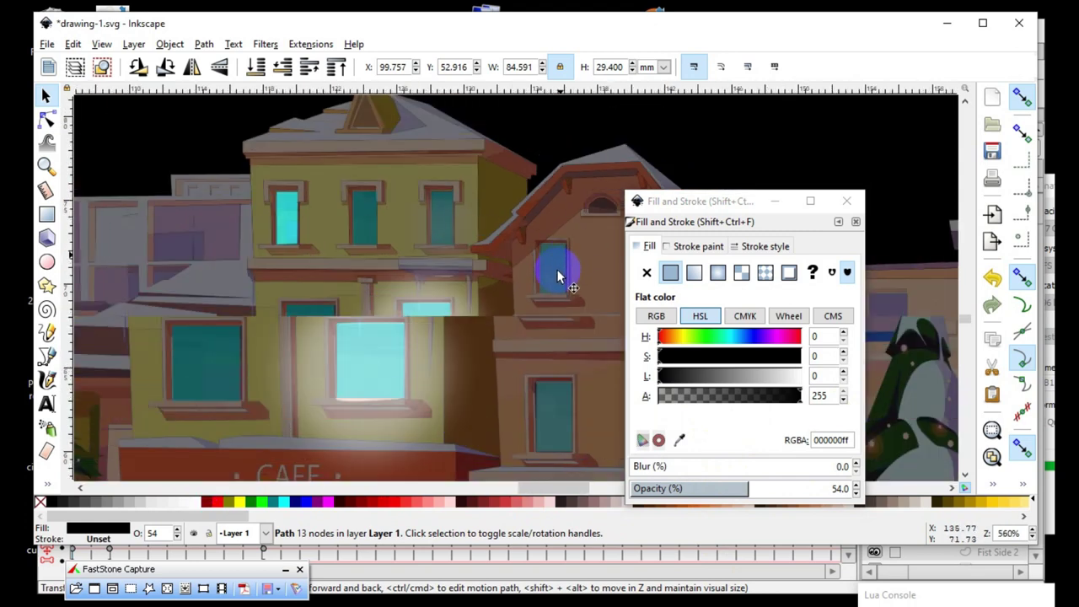
scroll(549, 270, "down", 1, "ctrl")
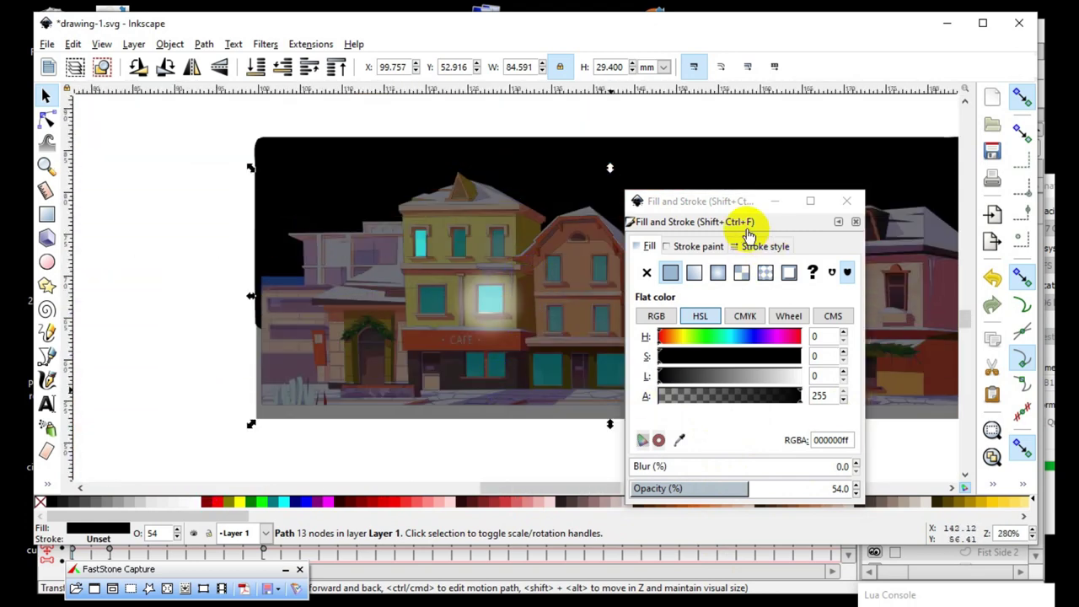
left_click_drag(672, 206, 694, 123)
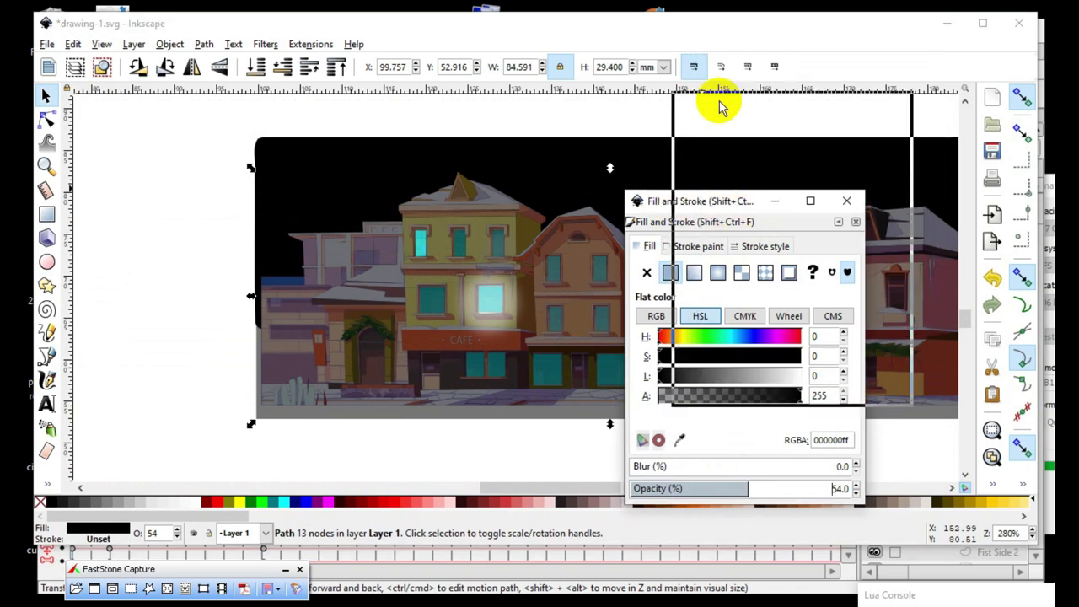
scroll(514, 308, "up", 1, "ctrl")
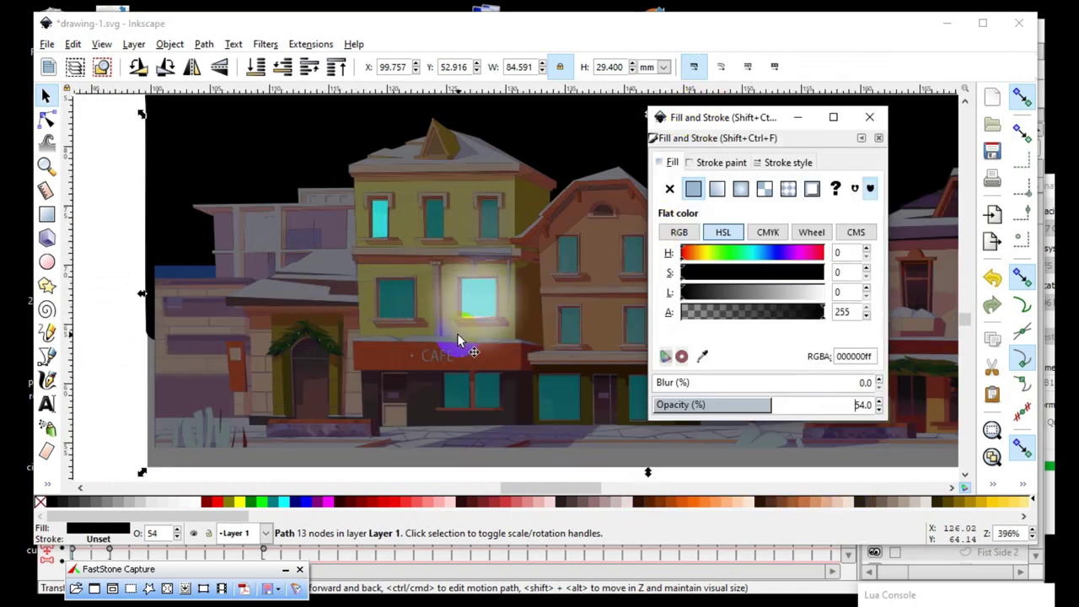
- Color the café window glow pale yellow f8f6a8 (H 41, S 217, L 208)
left_click(448, 310)
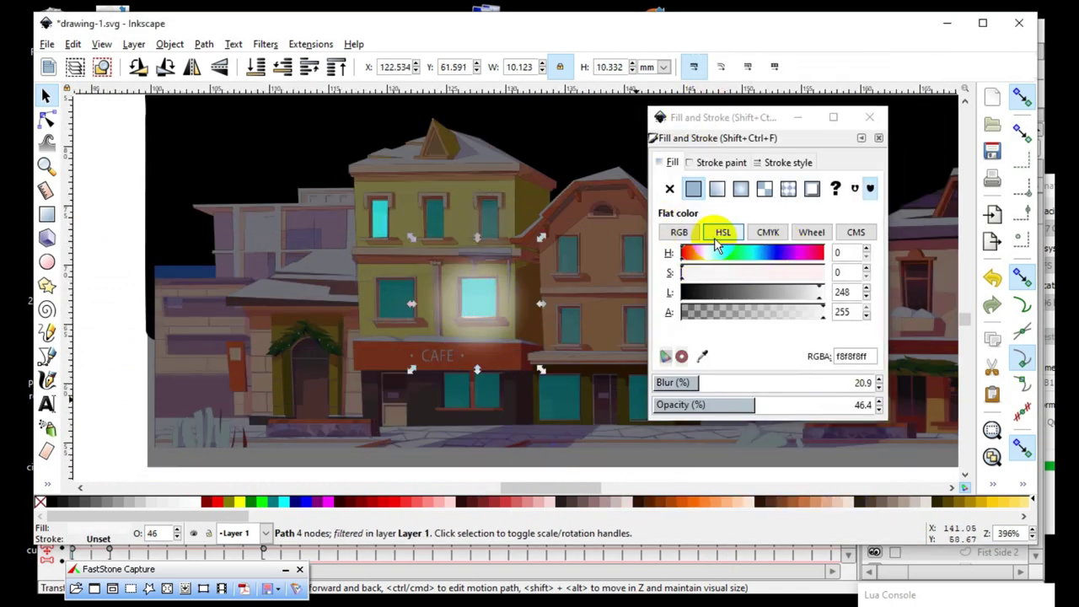
left_click_drag(696, 258, 703, 255)
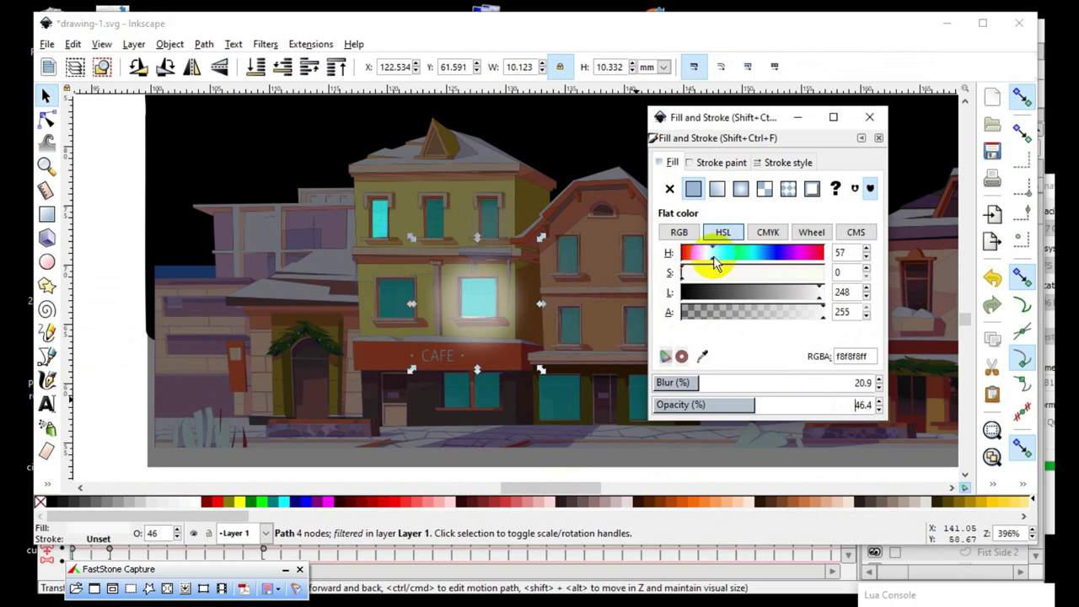
left_click_drag(777, 278, 804, 277)
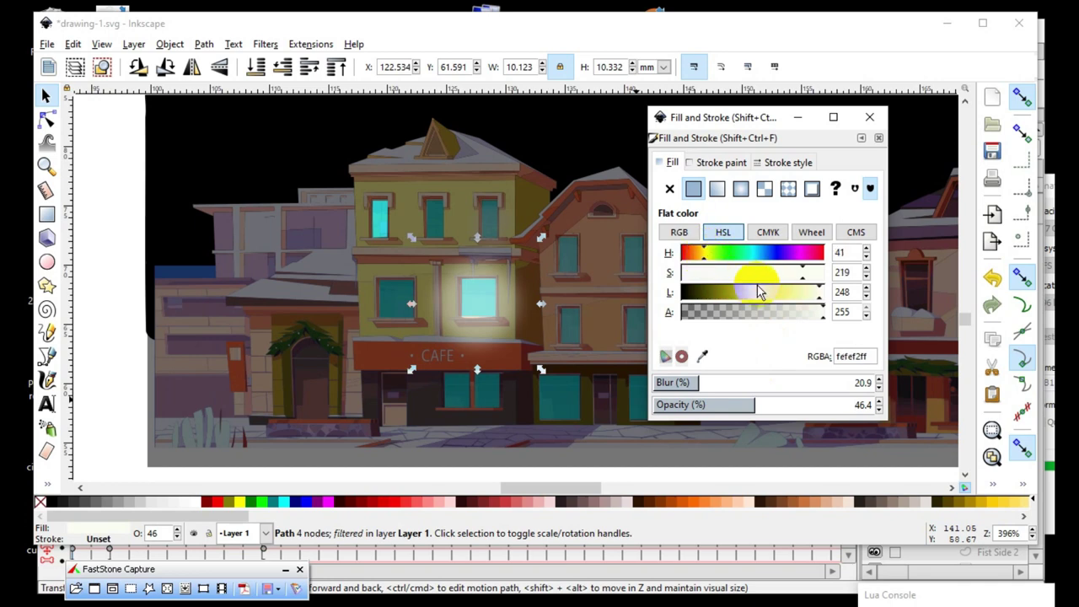
left_click_drag(781, 295, 795, 301)
- Squash the glow vertically to about 8.447 mm tall
scroll(471, 307, "up", 1, "ctrl")
scroll(569, 298, "up", 2)
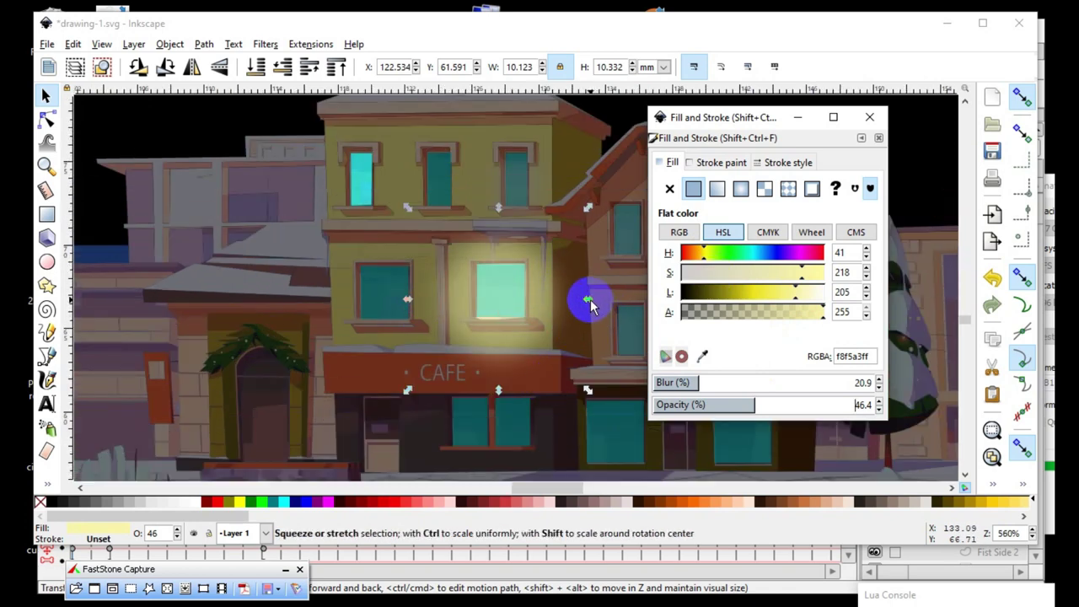
left_click_drag(500, 396, 496, 355)
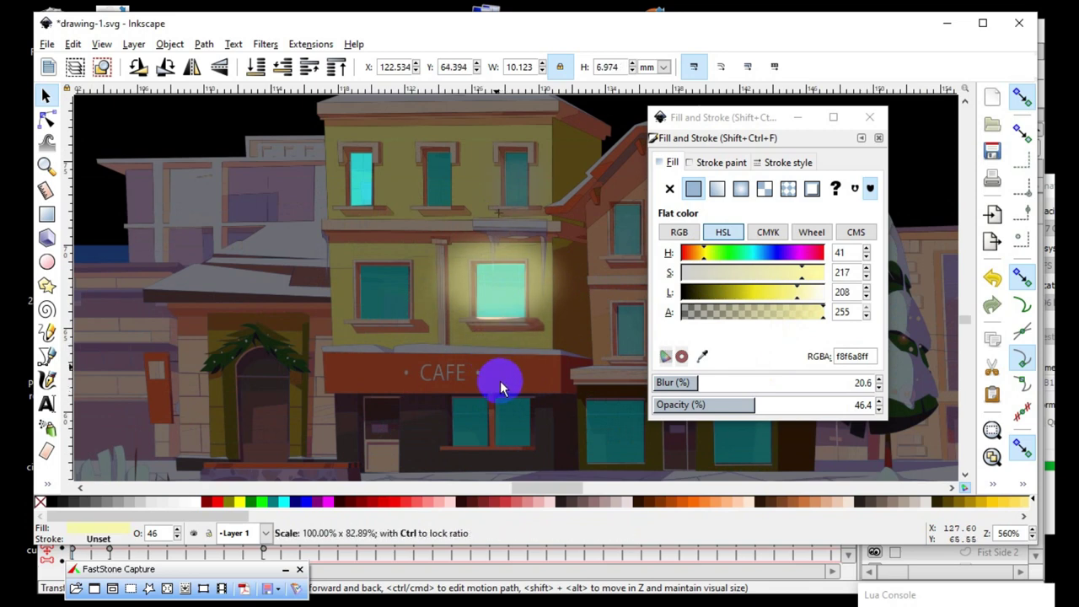
left_click_drag(500, 373, 493, 373)
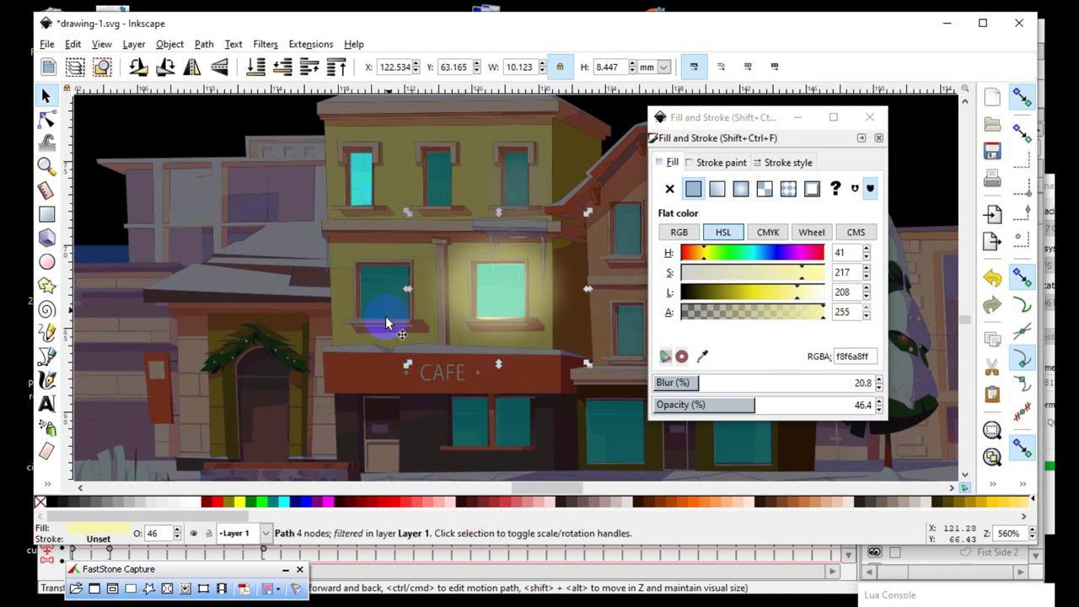
scroll(362, 354, "down", 1)
- Select the black night overlay and tune its opacity to 64%
scroll(427, 165, "down", 1)
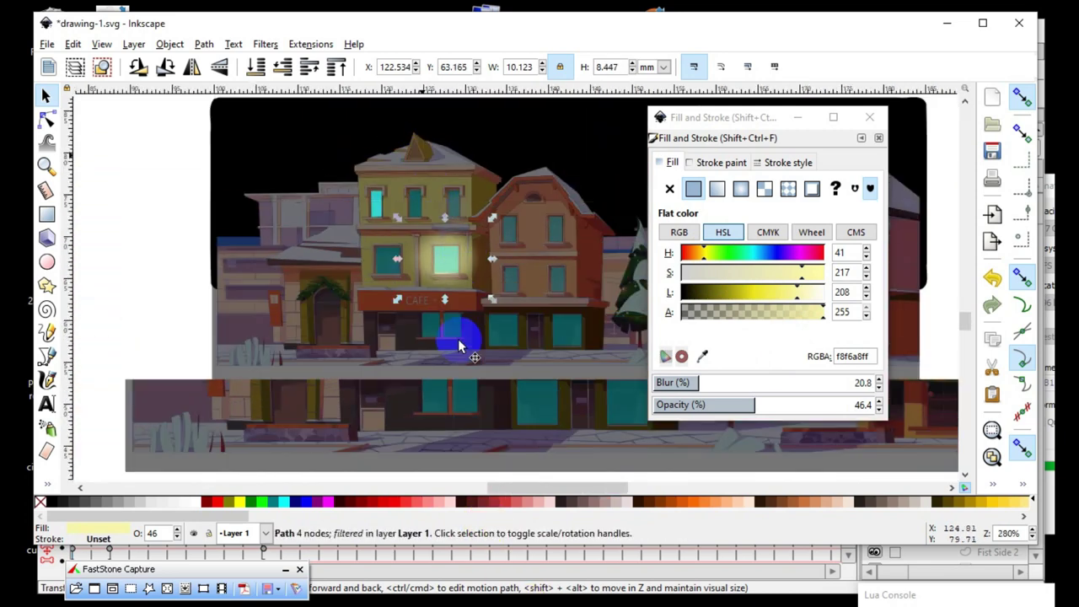
left_click(414, 424)
left_click(261, 160)
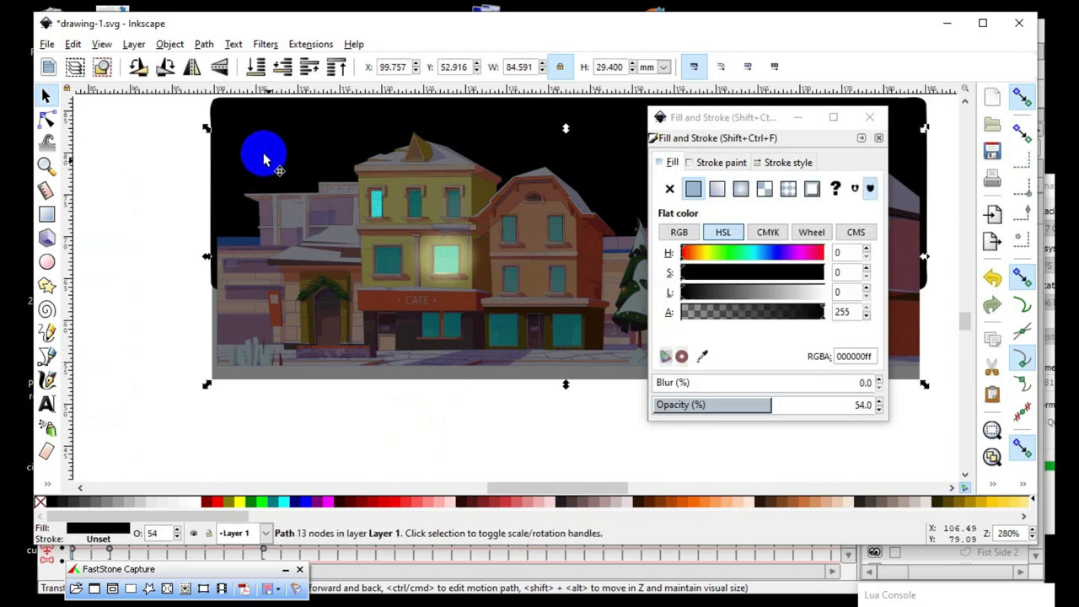
left_click(796, 405)
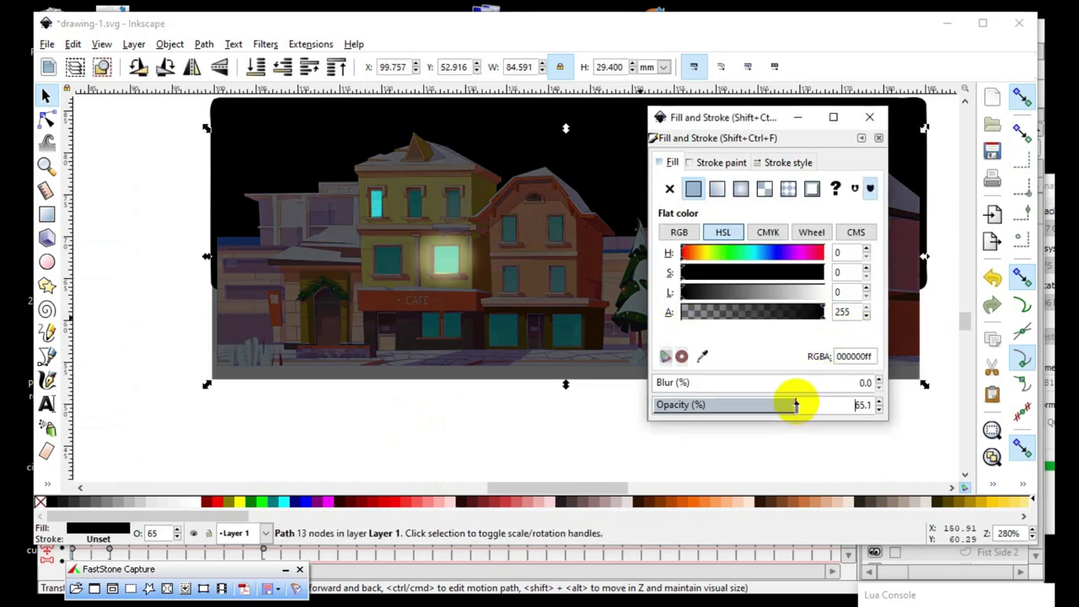
mouse_move(795, 405)
left_mouse_down()
mouse_move(814, 405)
mouse_move(802, 405)
left_mouse_up()
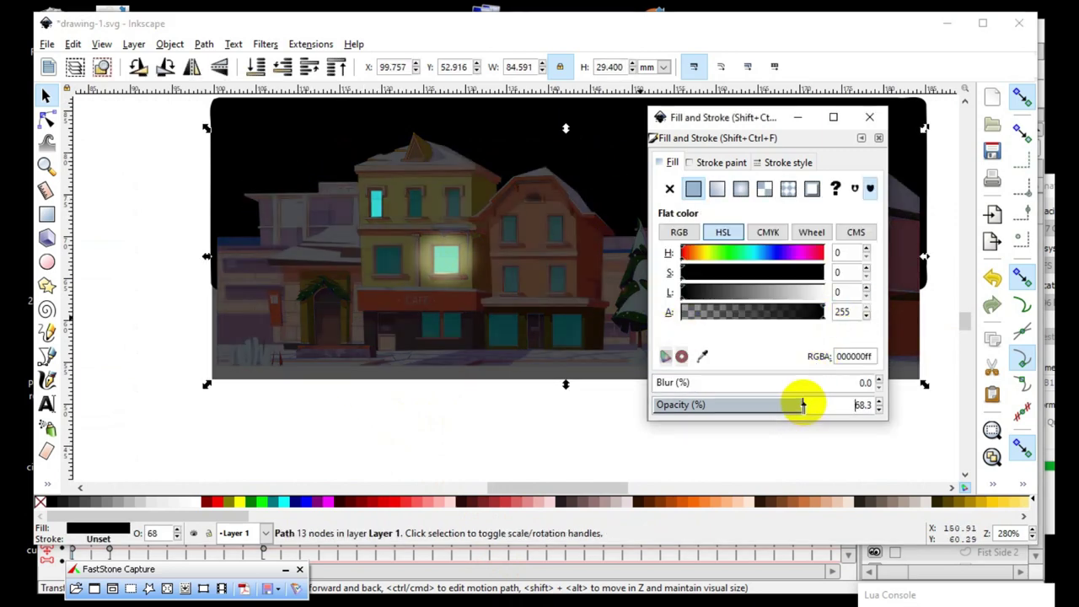
scroll(438, 204, "up", 1, "ctrl")
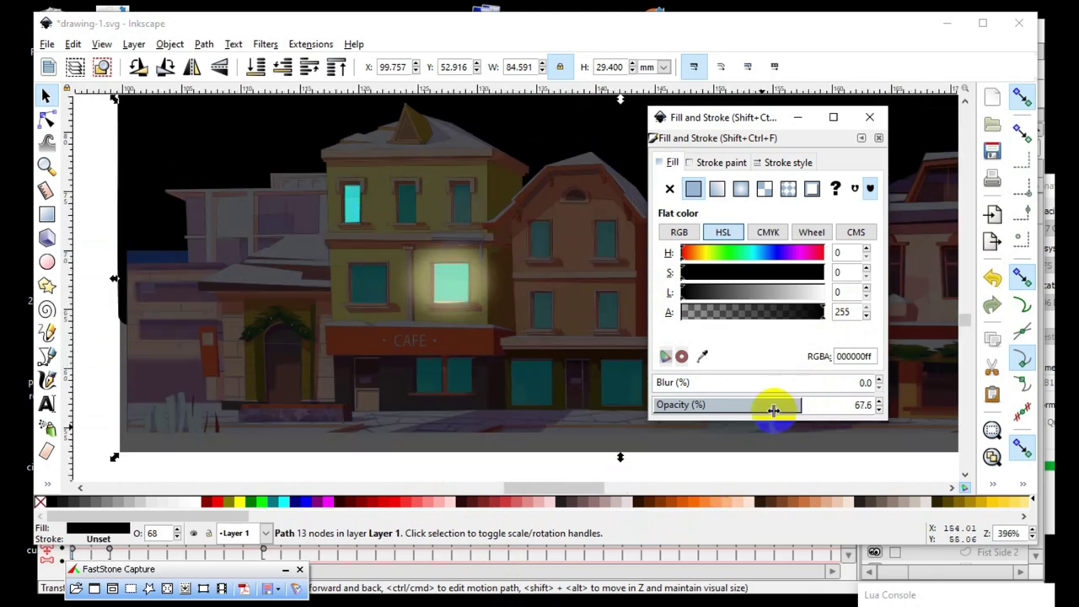
mouse_move(790, 405)
left_mouse_down()
mouse_move(737, 405)
mouse_move(786, 405)
left_mouse_up()
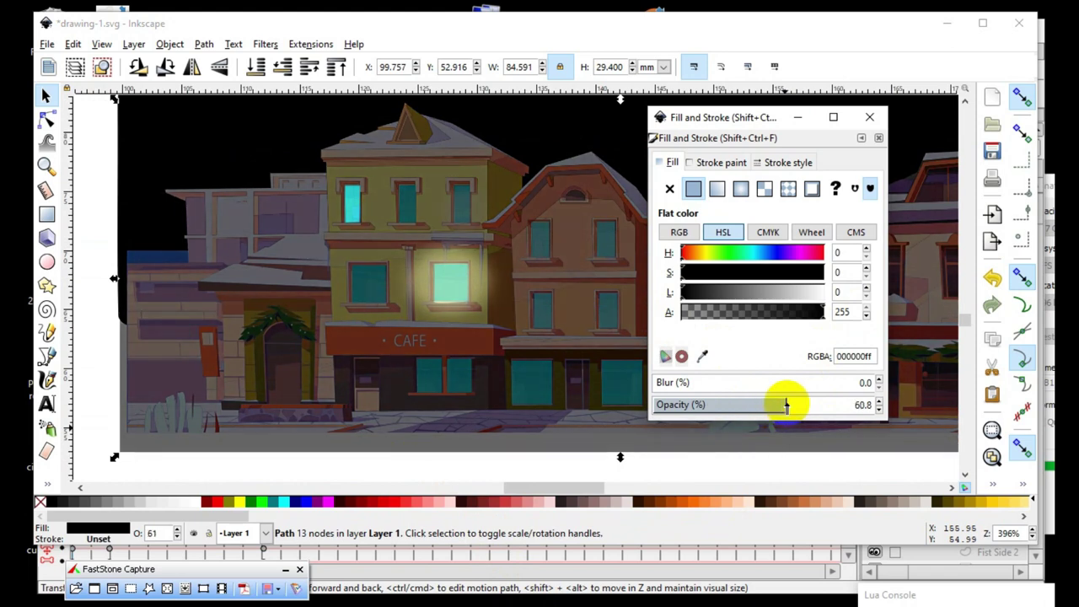
left_click(774, 405)
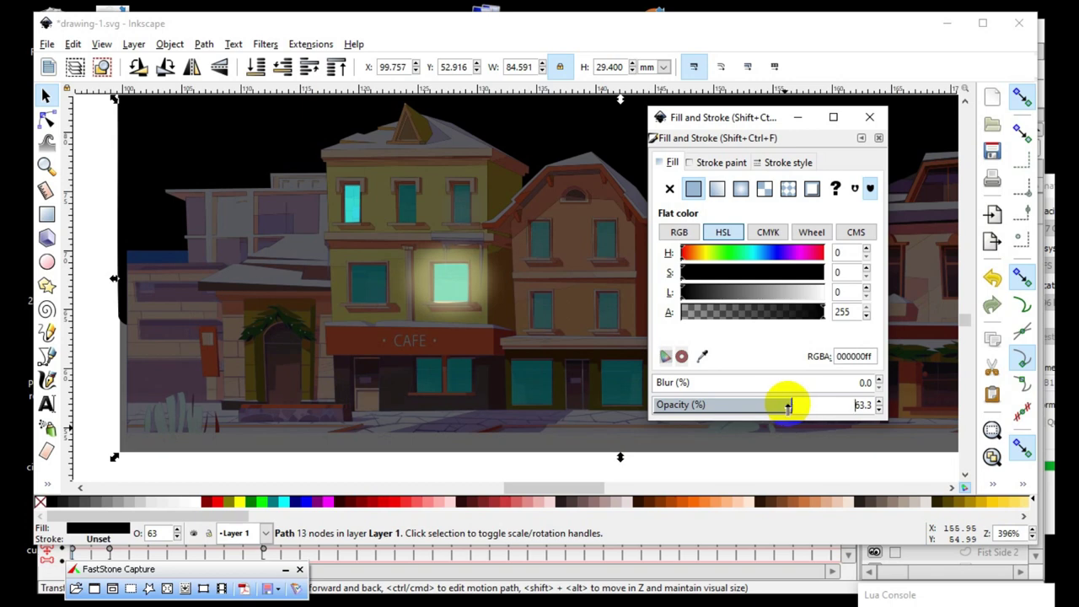
left_click_drag(787, 408, 793, 406)
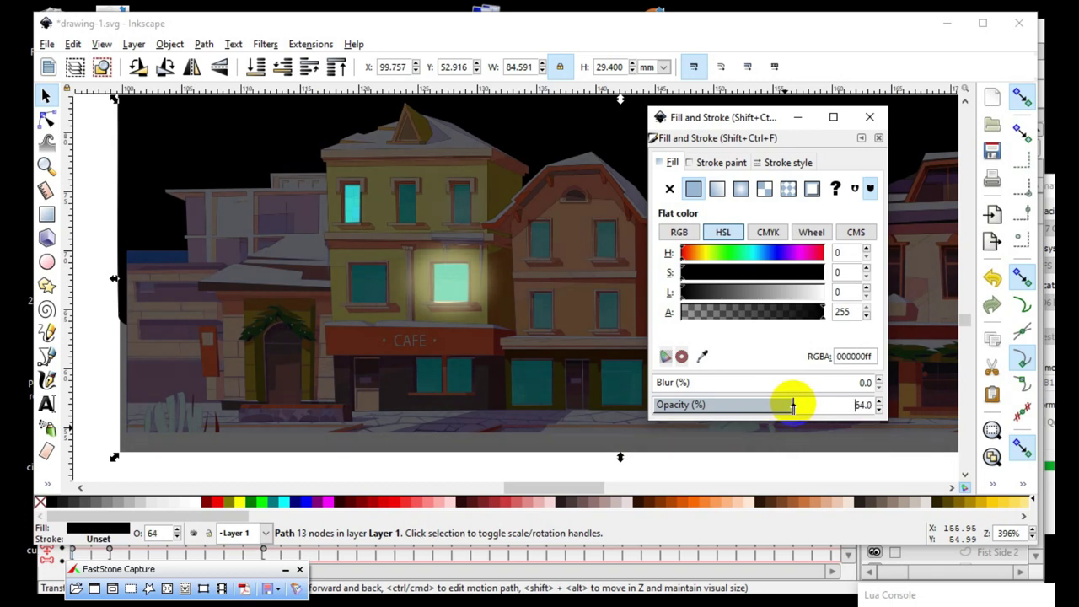
scroll(345, 363, "up", 1)
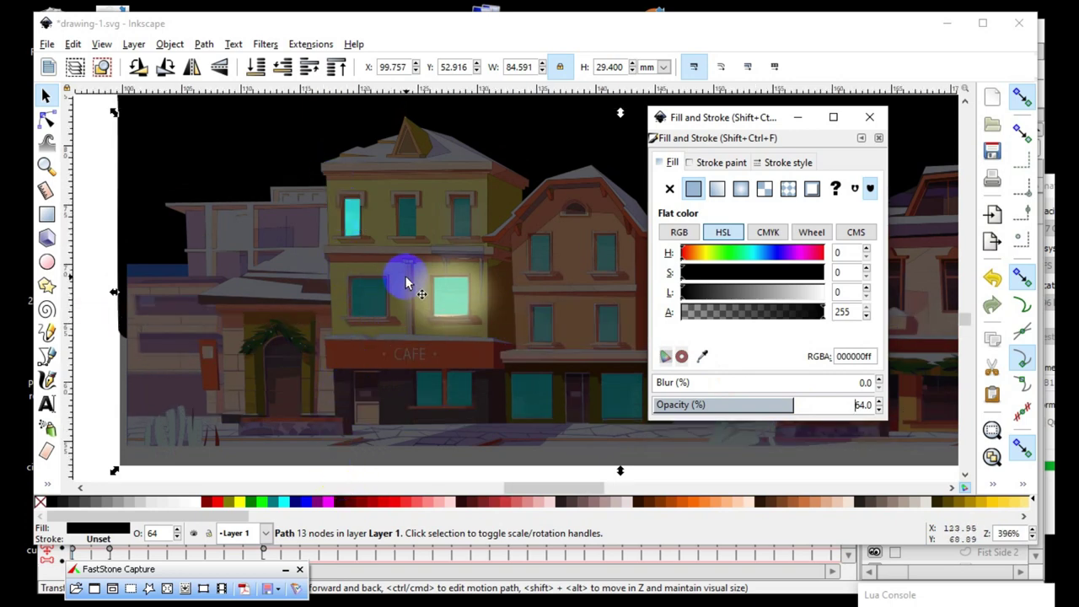
scroll(405, 282, "up", 1)
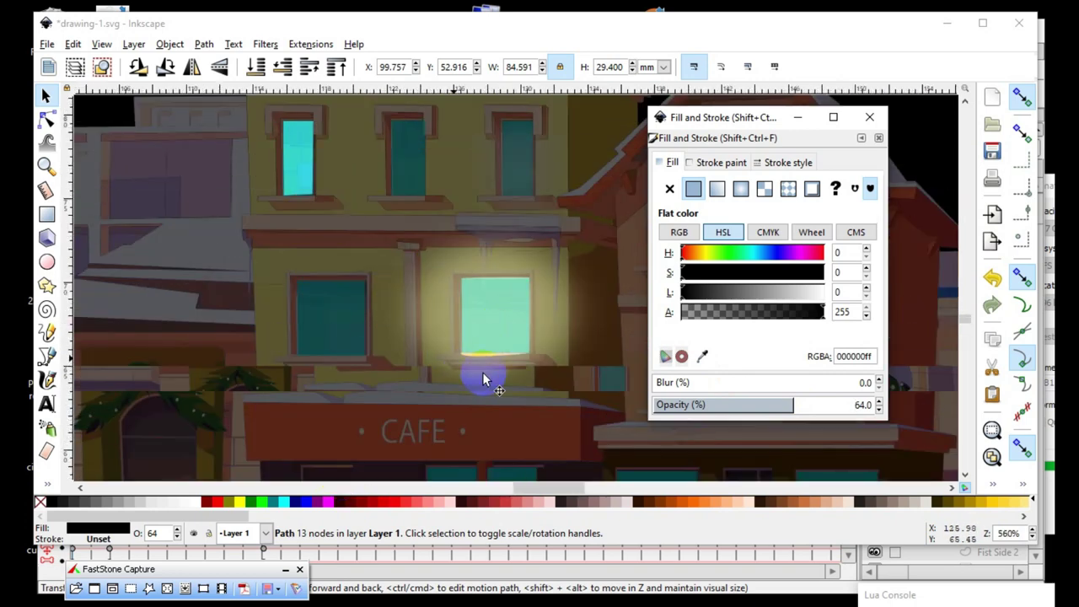
scroll(531, 295, "down", 2)
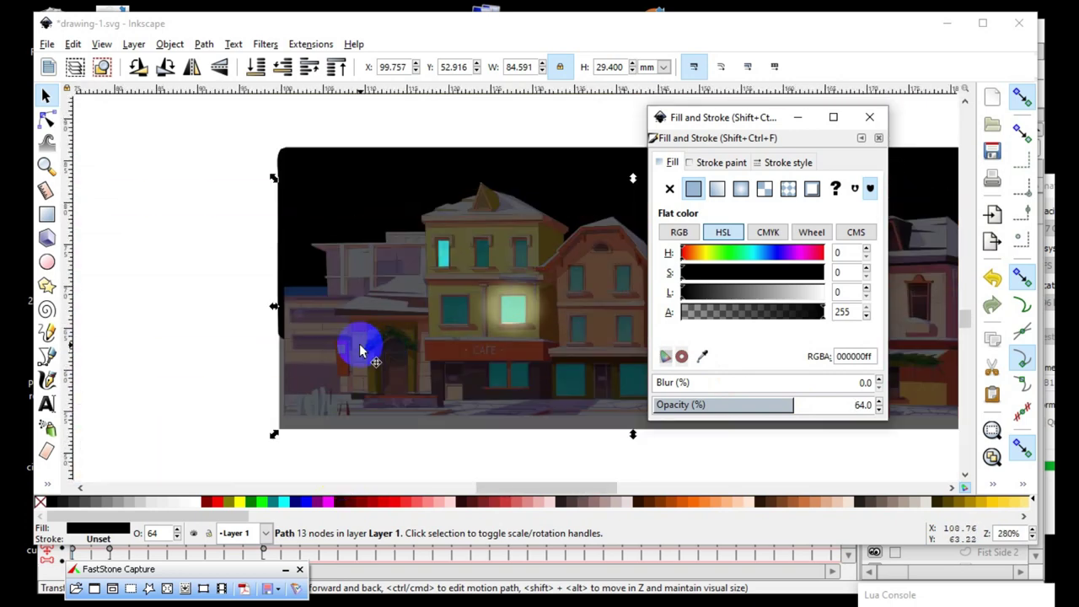
- Draw a thin rectangle left of the scene with a dark purple fill
left_click(47, 263)
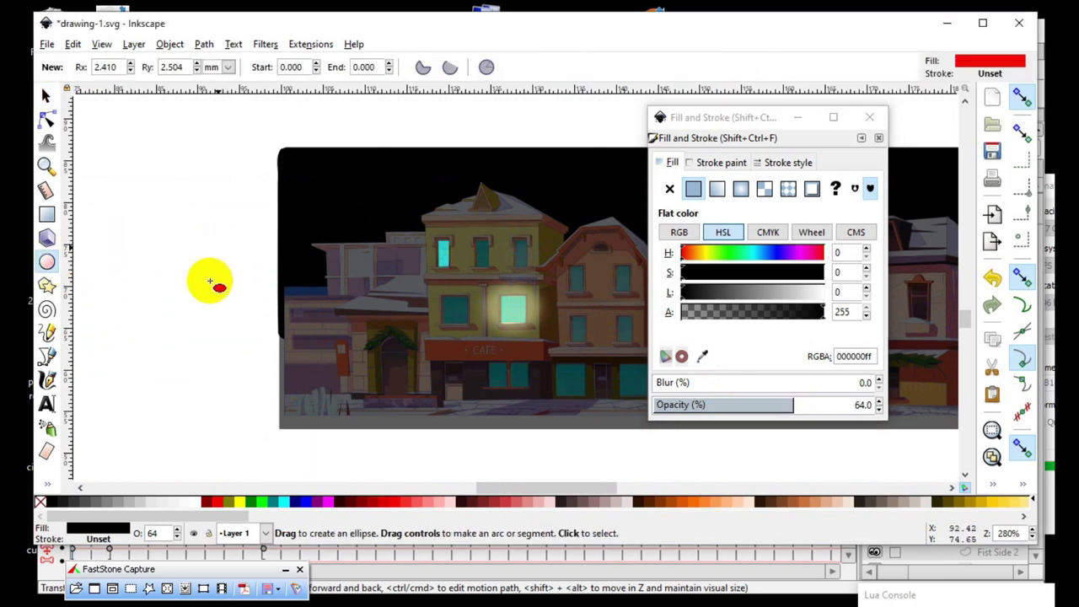
left_click(47, 214)
left_click_drag(211, 263, 215, 303)
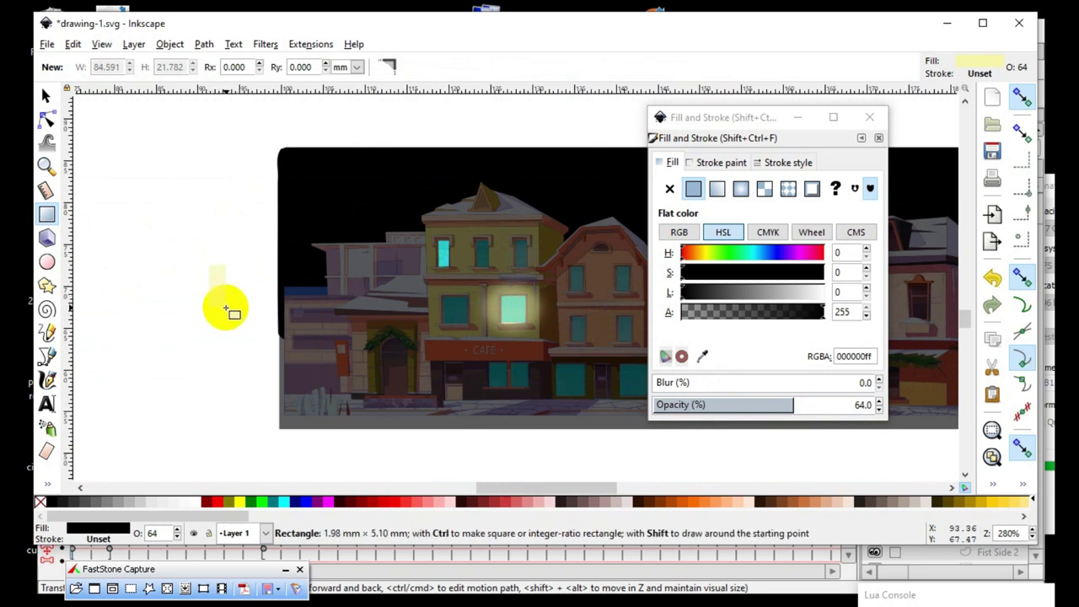
left_click_drag(227, 310, 225, 307)
left_click(782, 252)
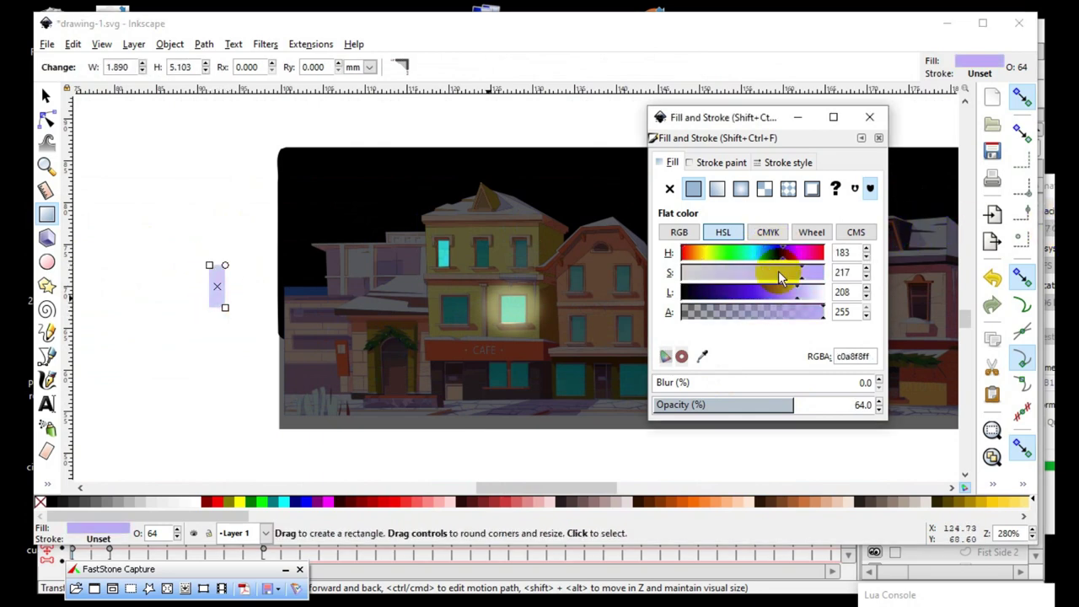
left_click(764, 291)
scroll(278, 286, "up", 1, "ctrl")
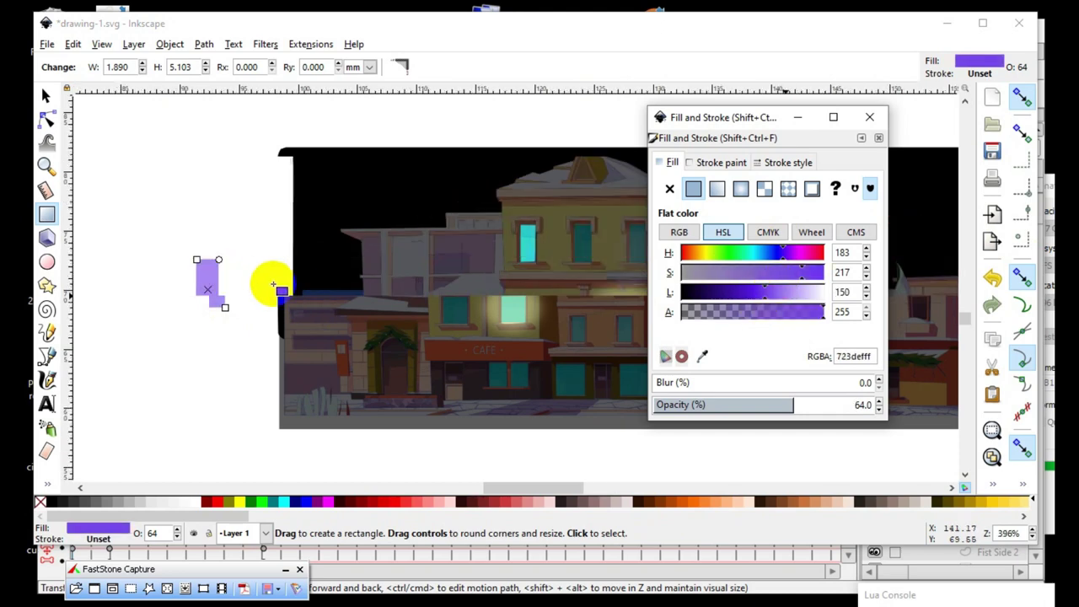
- Bucket-fill the rectangle into a new shape, move it below, and make it narrower and shorter
left_click(44, 483)
left_click(108, 481)
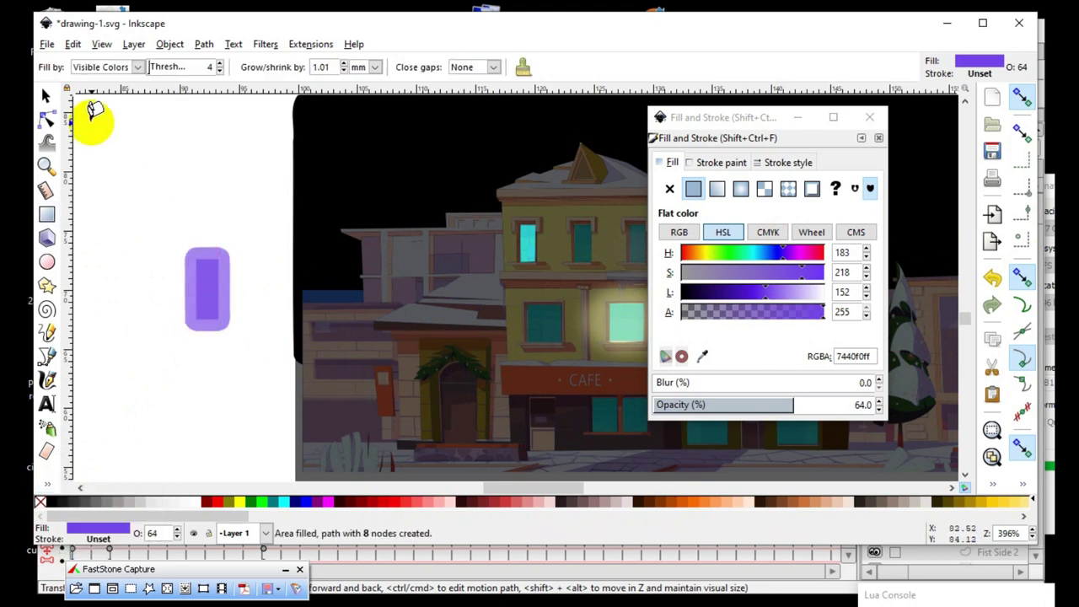
left_click(45, 95)
left_click_drag(220, 305, 258, 405)
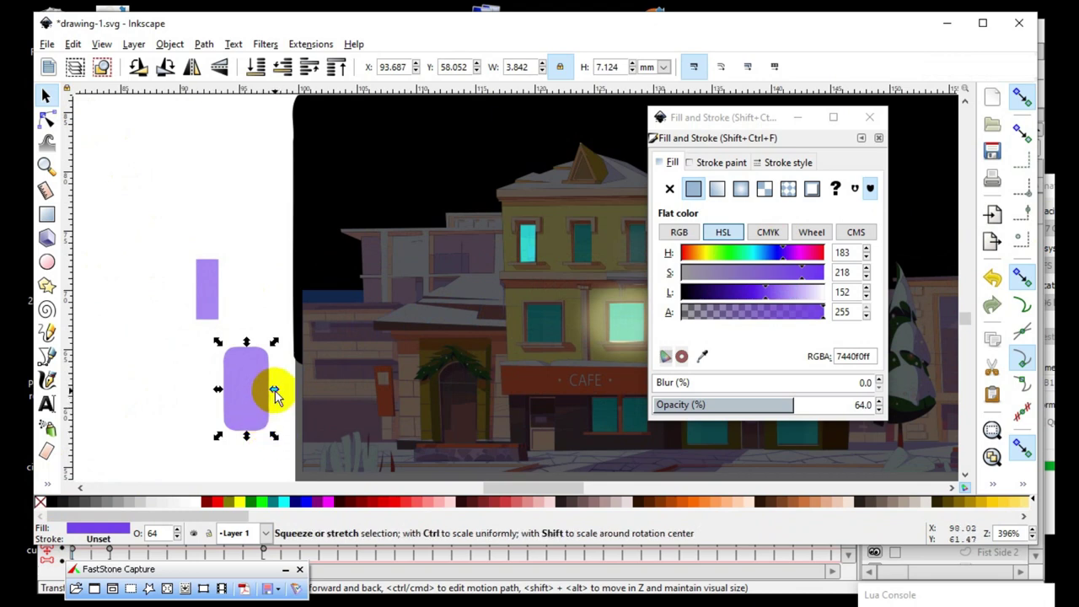
left_click_drag(274, 390, 251, 390)
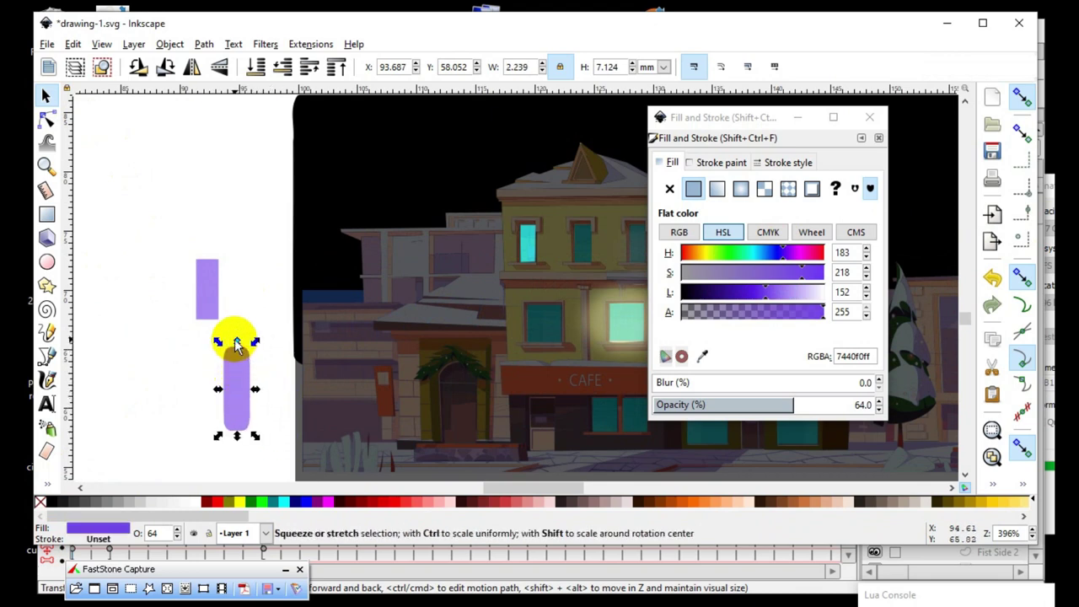
left_click_drag(236, 341, 240, 364)
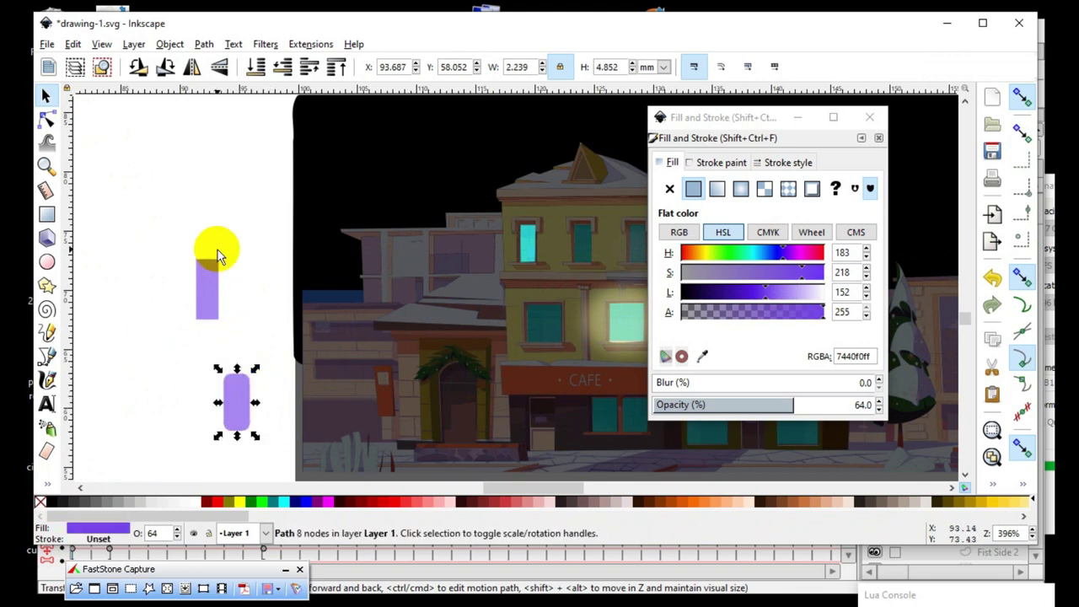
- Cut the original rectangle and move the rounded purple shape back up
left_click(192, 283)
left_click(206, 293)
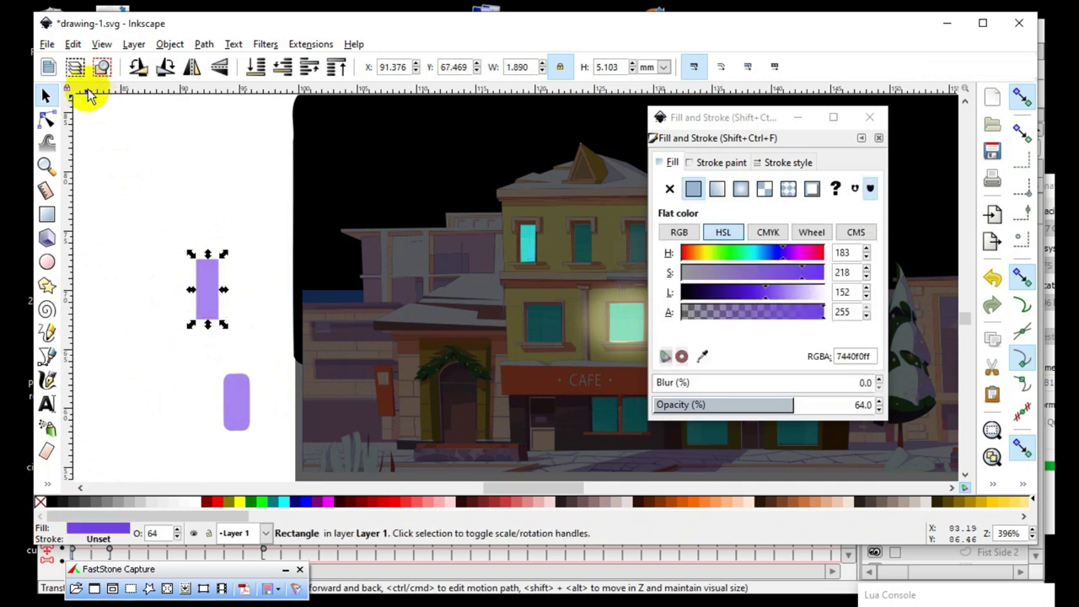
left_click(72, 45)
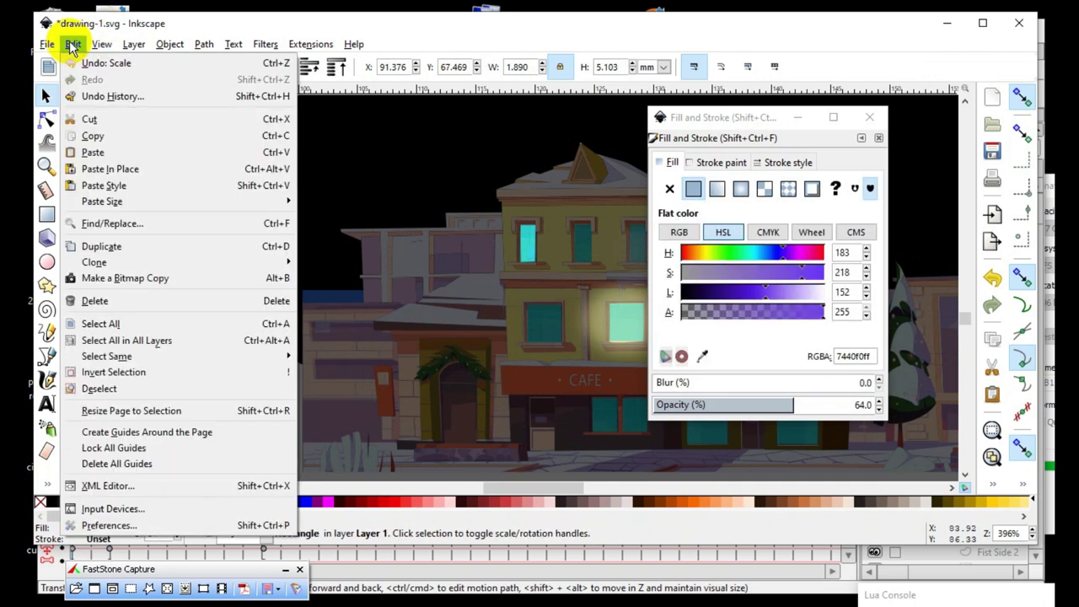
left_click(94, 119)
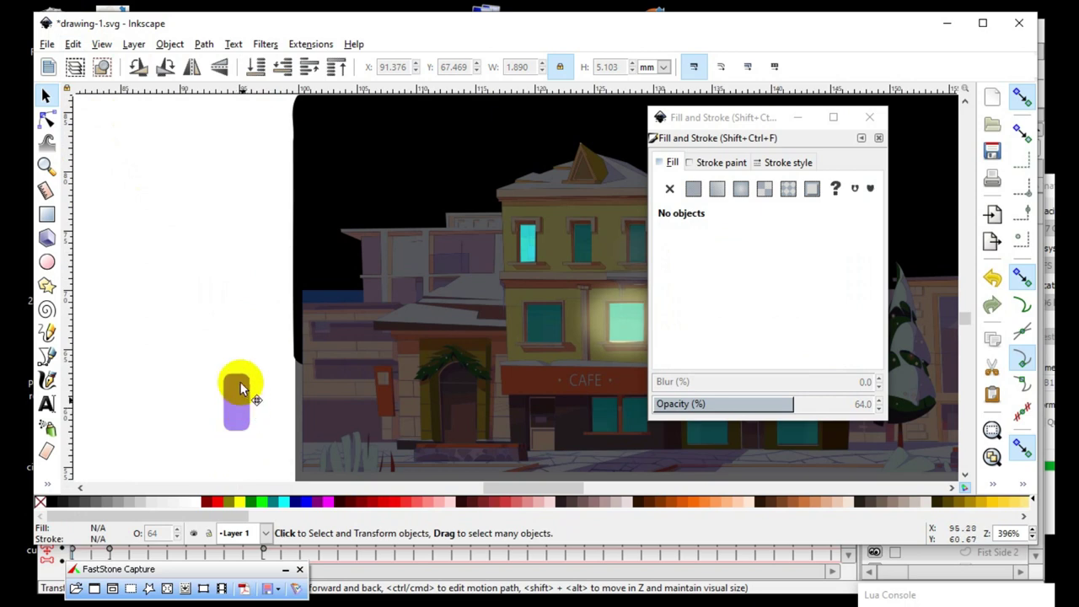
left_click_drag(241, 388, 236, 289)
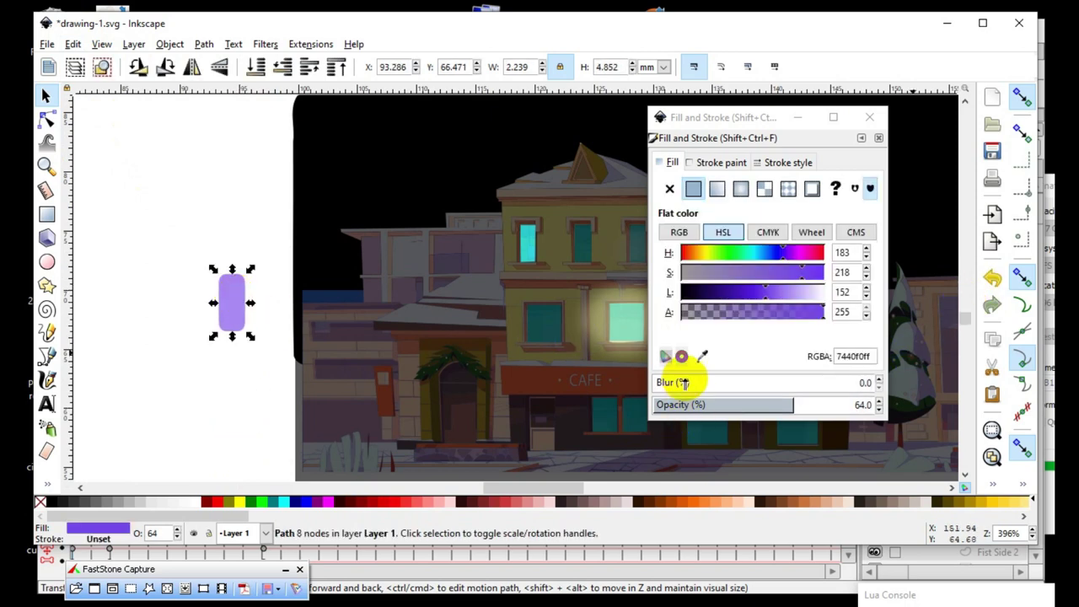
- Blur the shape into a pale lilac glow over the yellow building's upper-left window
left_click_drag(673, 383, 721, 384)
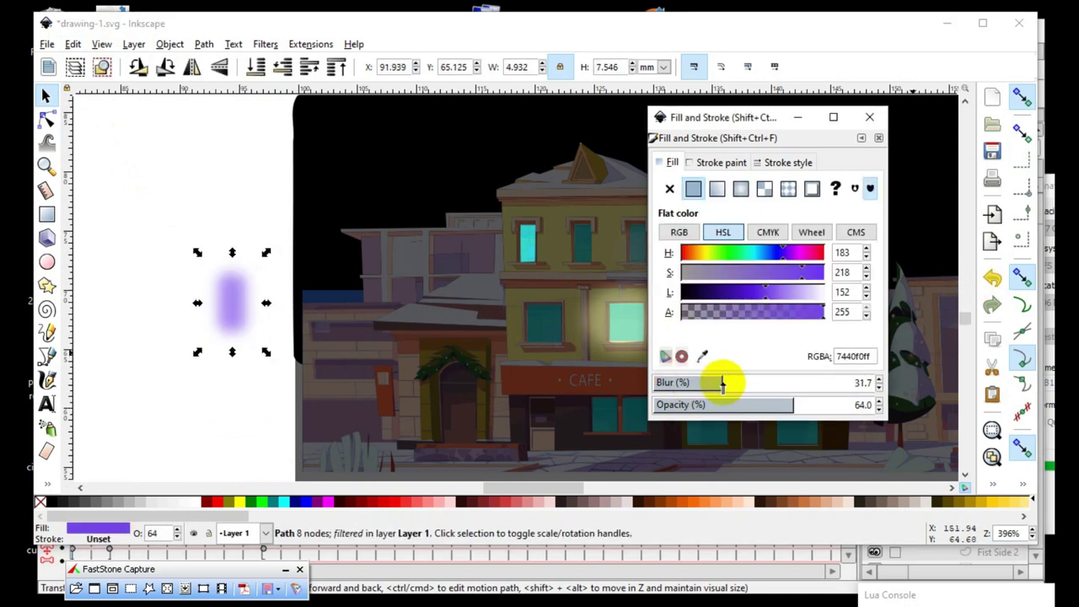
left_click_drag(825, 292, 809, 292)
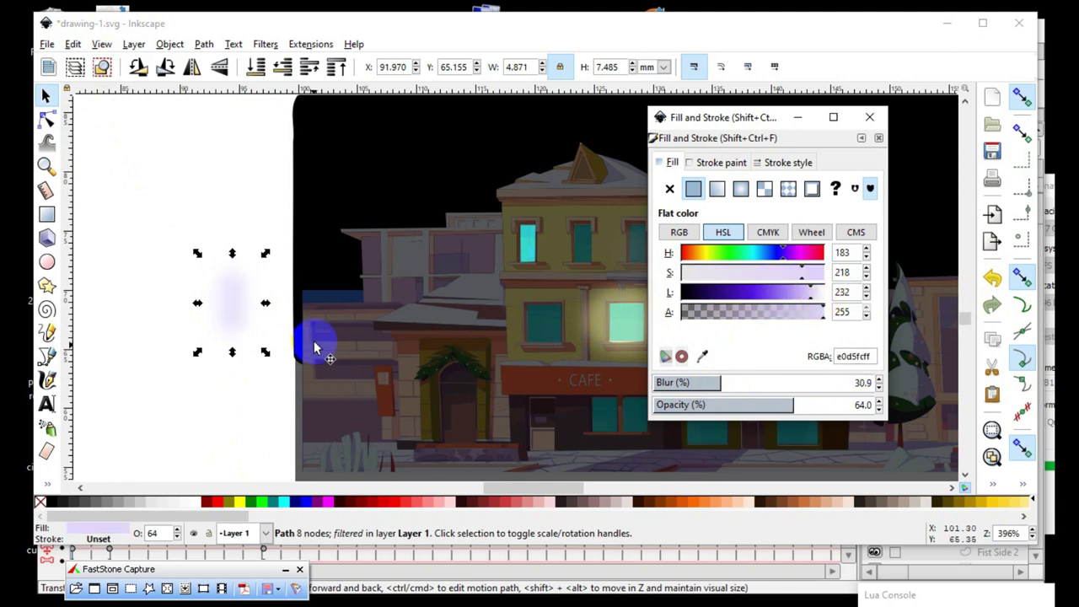
mouse_move(241, 313)
left_mouse_down()
mouse_move(430, 314)
mouse_move(552, 257)
mouse_move(522, 260)
left_mouse_up()
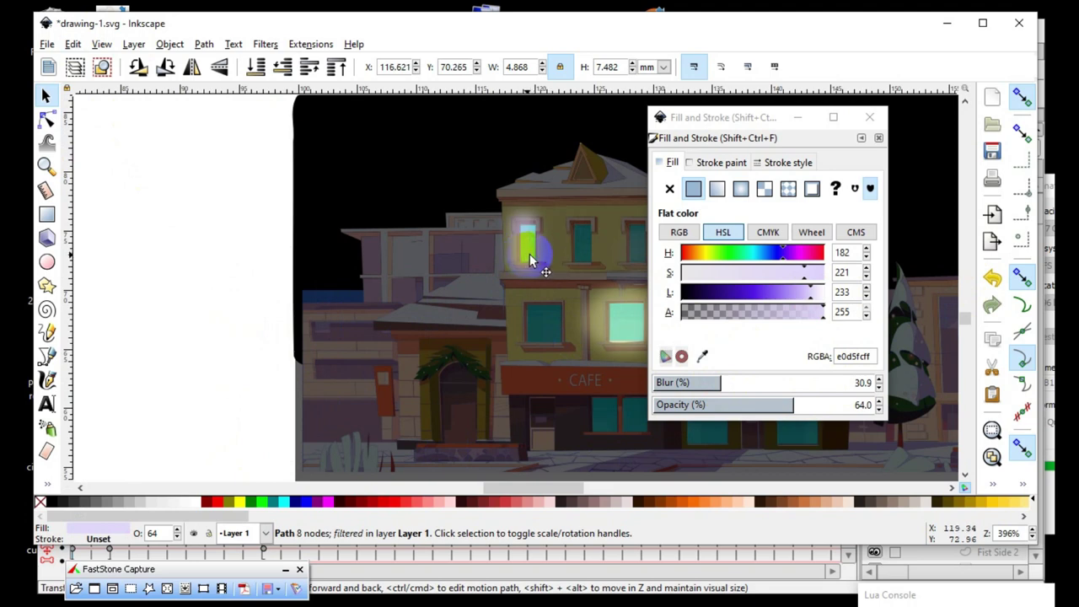
left_click_drag(540, 259, 542, 253)
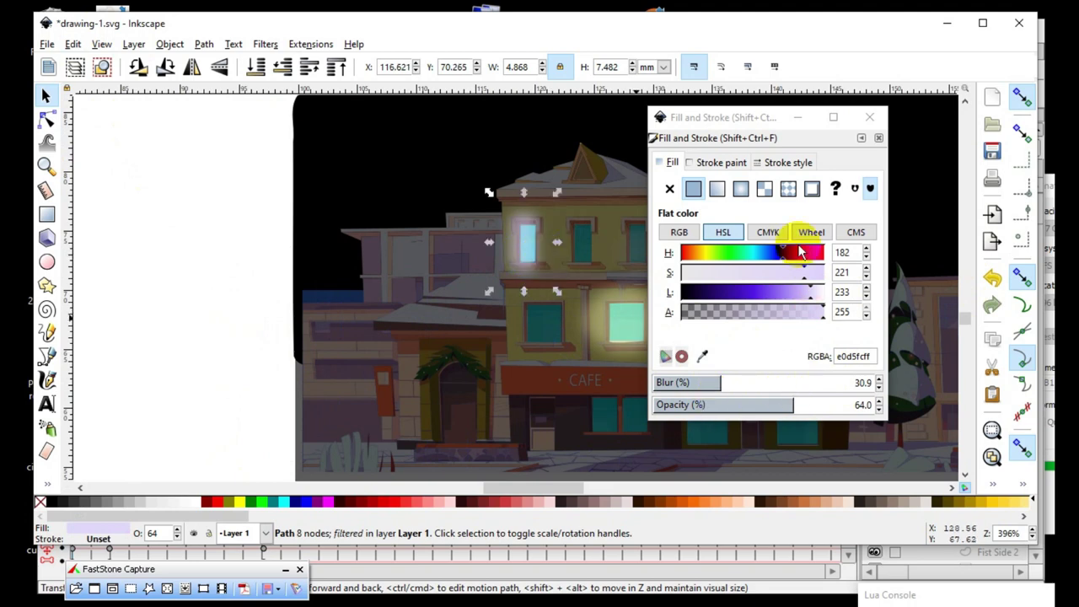
- Move the colour settings aside, select the dark overlay, and zoom in on the snowy tree
left_click_drag(716, 118, 919, 109)
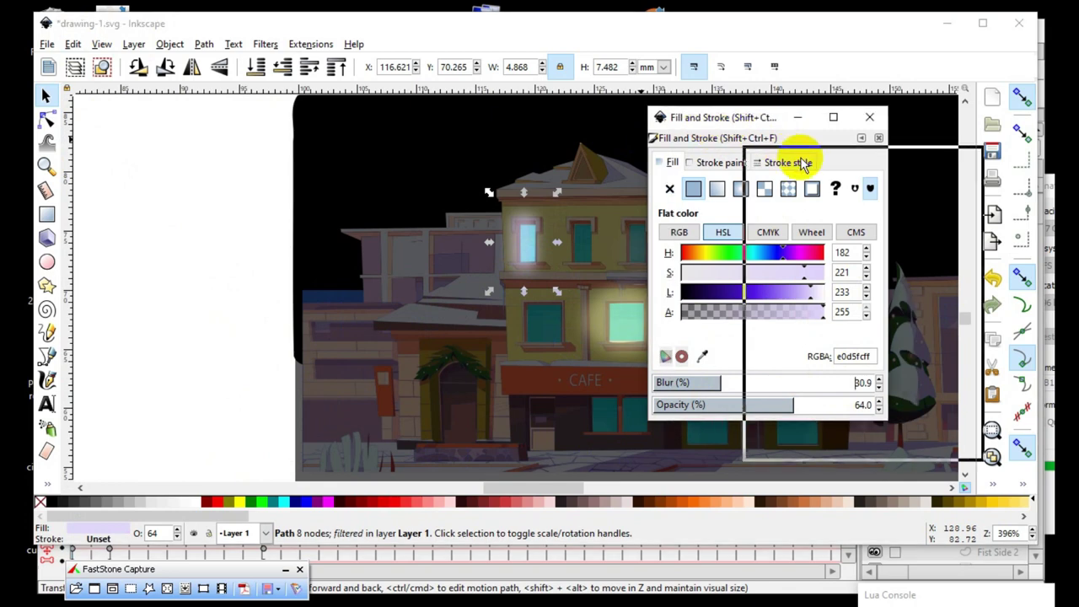
scroll(636, 232, "up", 3, "ctrl")
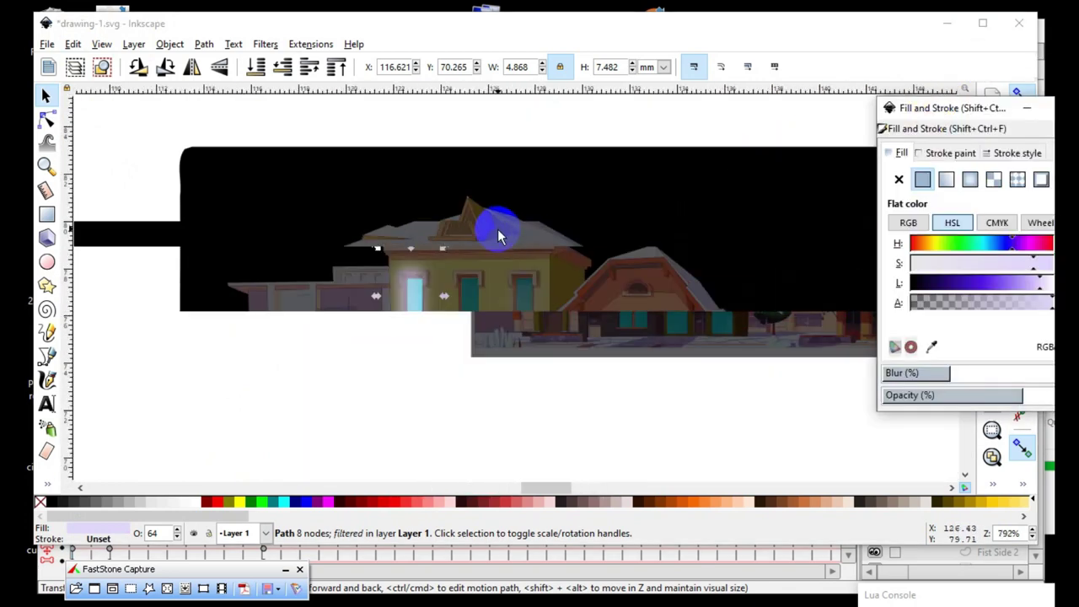
scroll(384, 190, "down", 2, "ctrl")
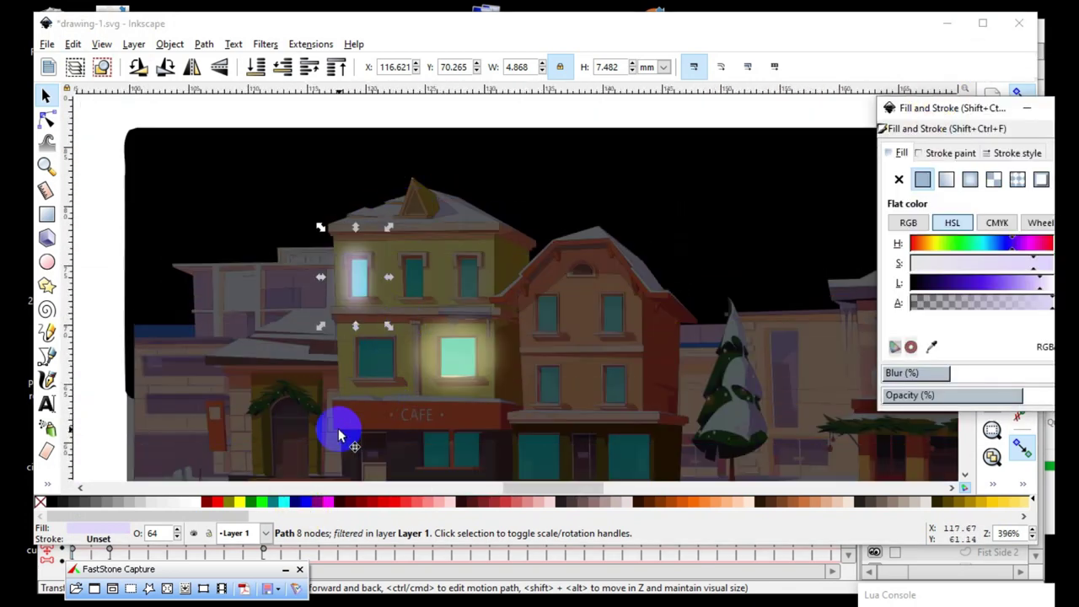
scroll(481, 321, "up", 2, "ctrl")
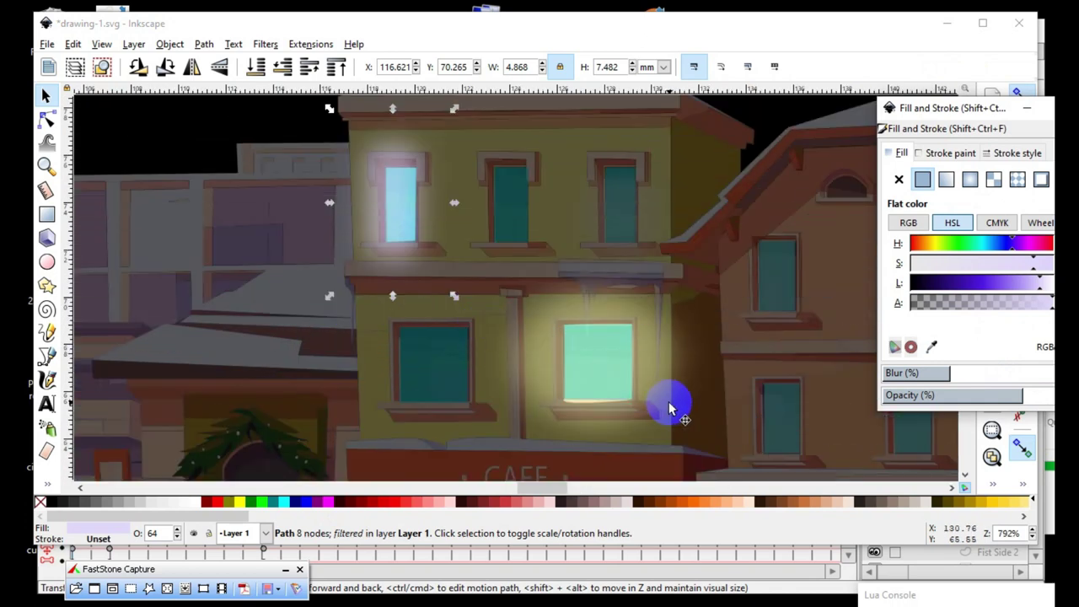
scroll(314, 350, "down", 1, "ctrl")
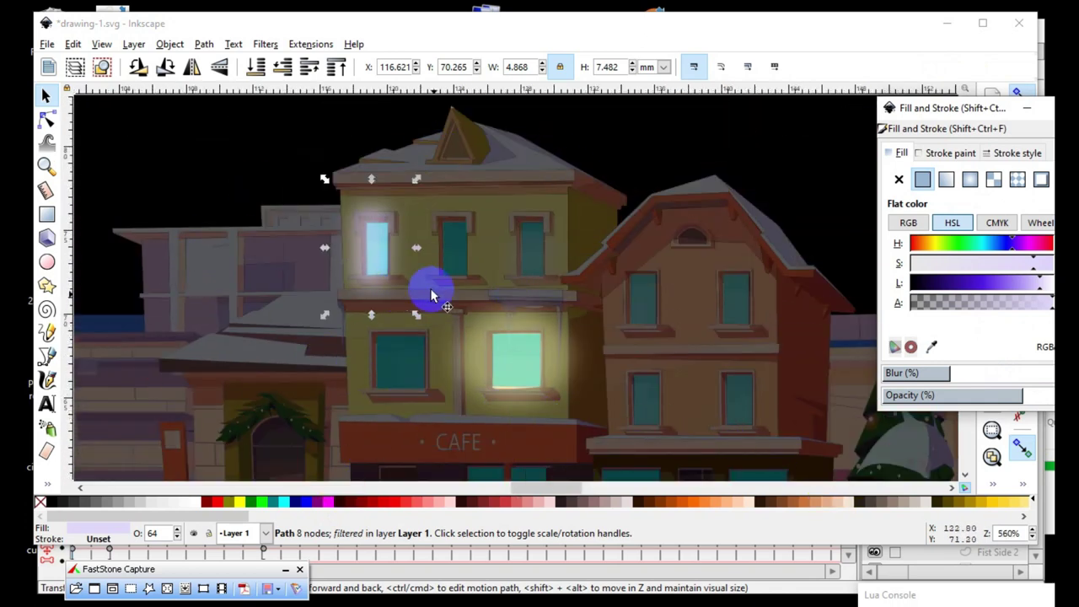
scroll(341, 213, "down", 1, "ctrl")
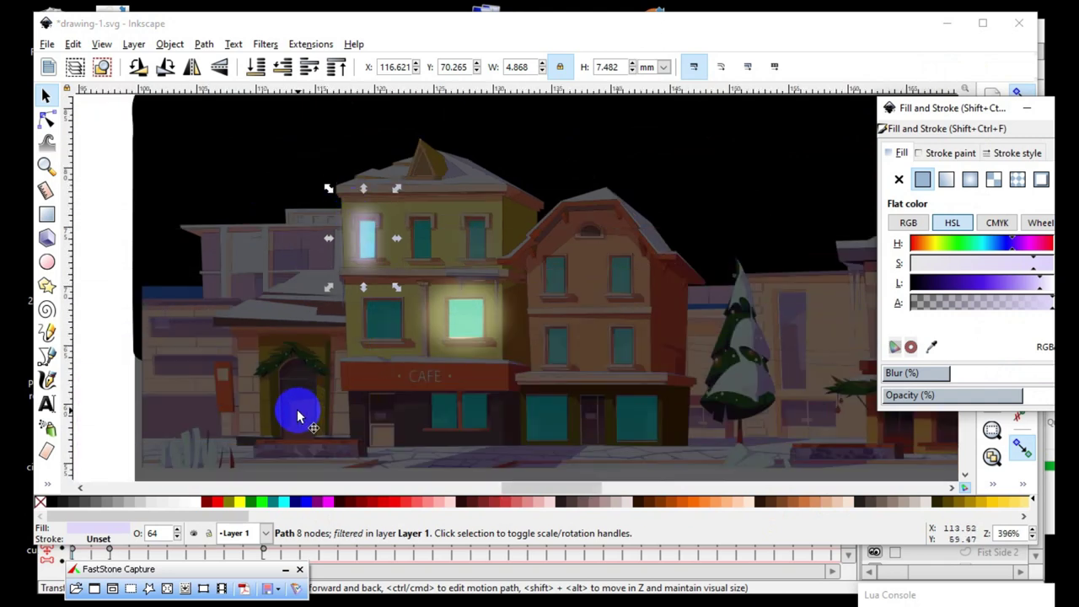
left_click(636, 438)
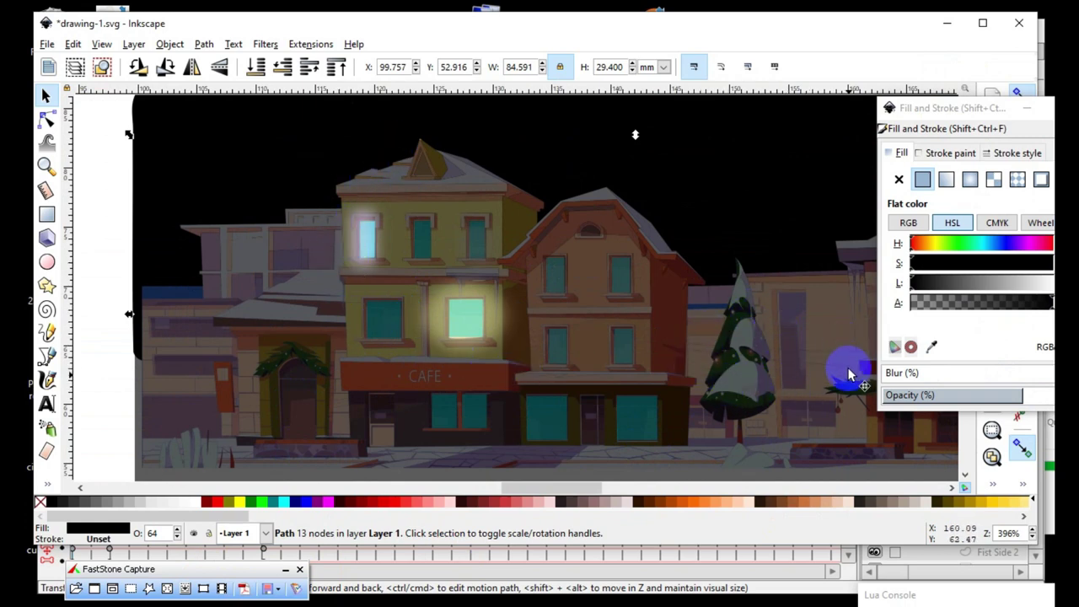
scroll(838, 383, "up", 1)
scroll(792, 388, "up", 1)
scroll(716, 422, "up", 1)
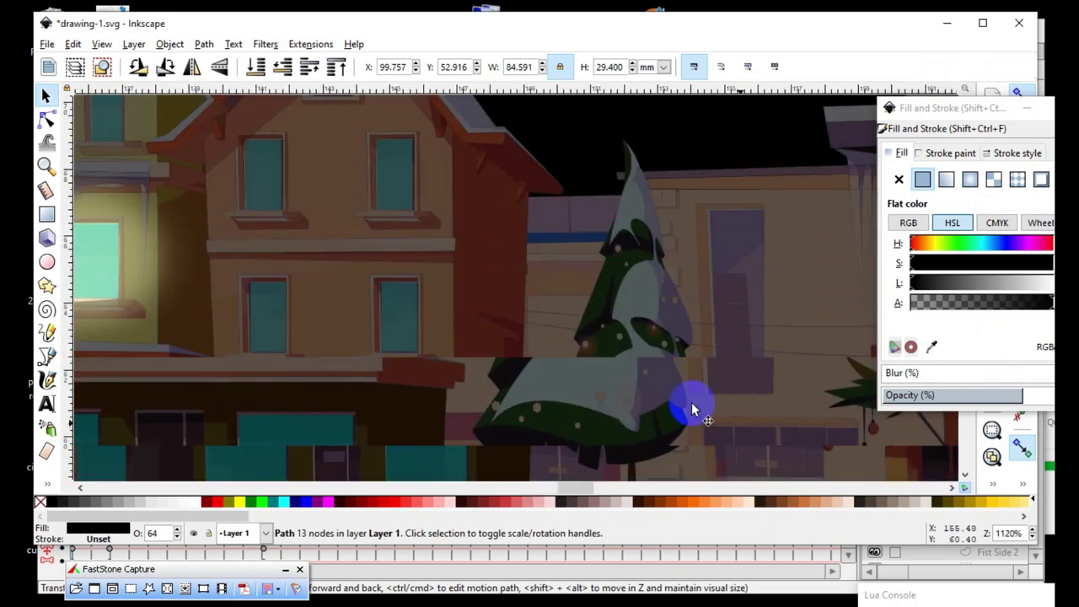
scroll(645, 385, "down", 1)
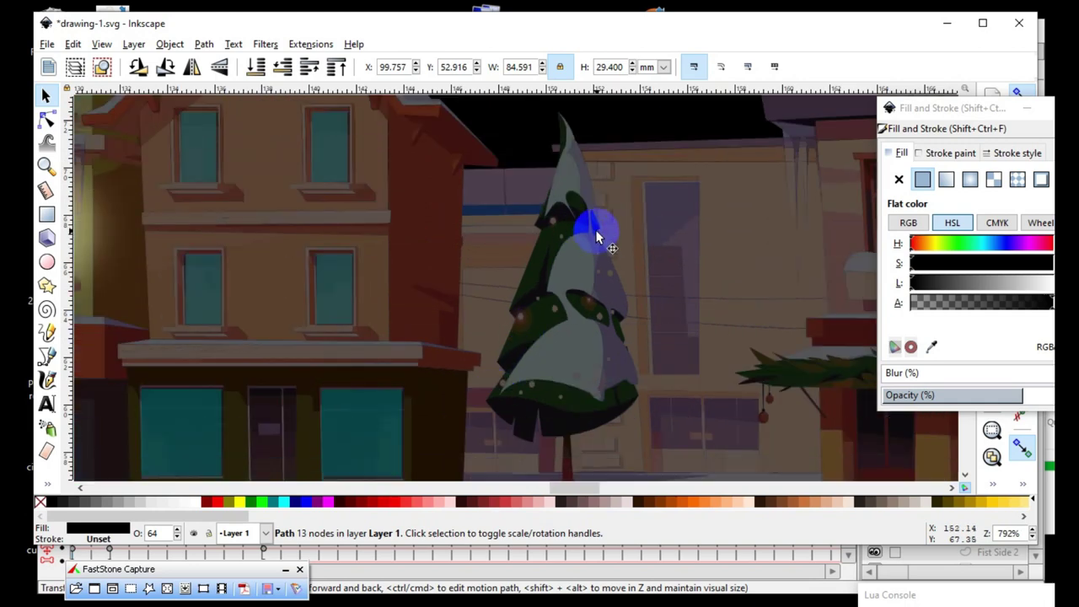
left_click(47, 263)
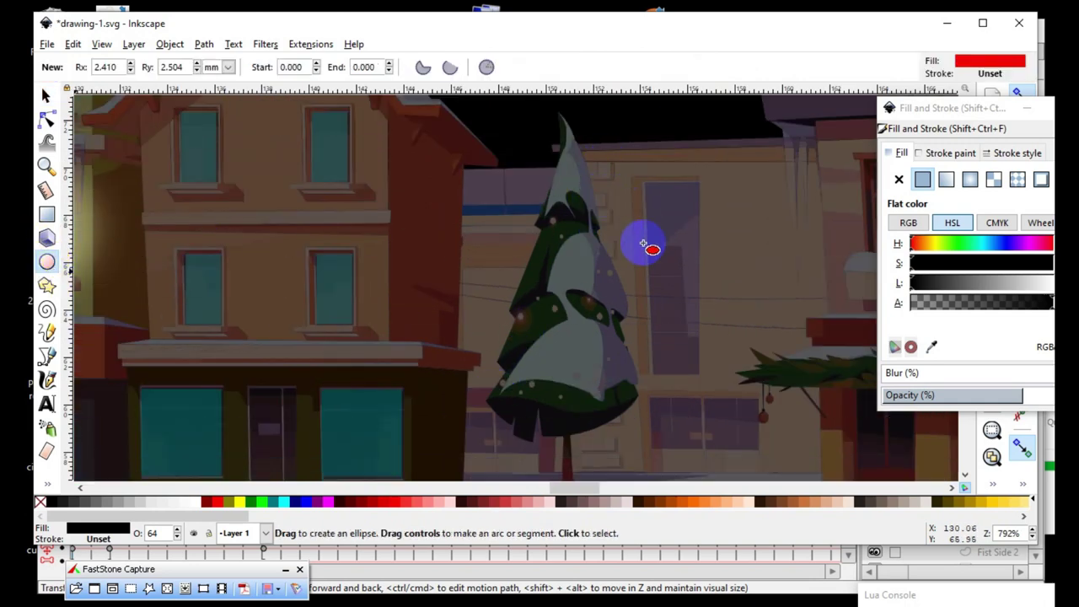
- Draw a tiny red ellipse, about 0.53 × 0.47 mm, on the tree's upper branches
scroll(638, 232, "up", 1)
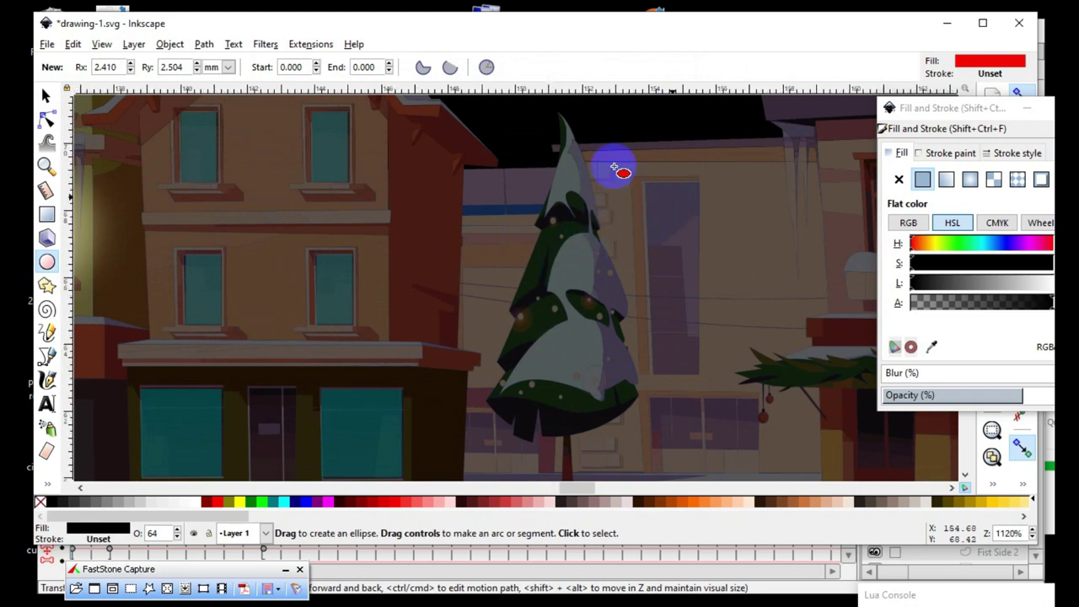
scroll(700, 284, "up", 1)
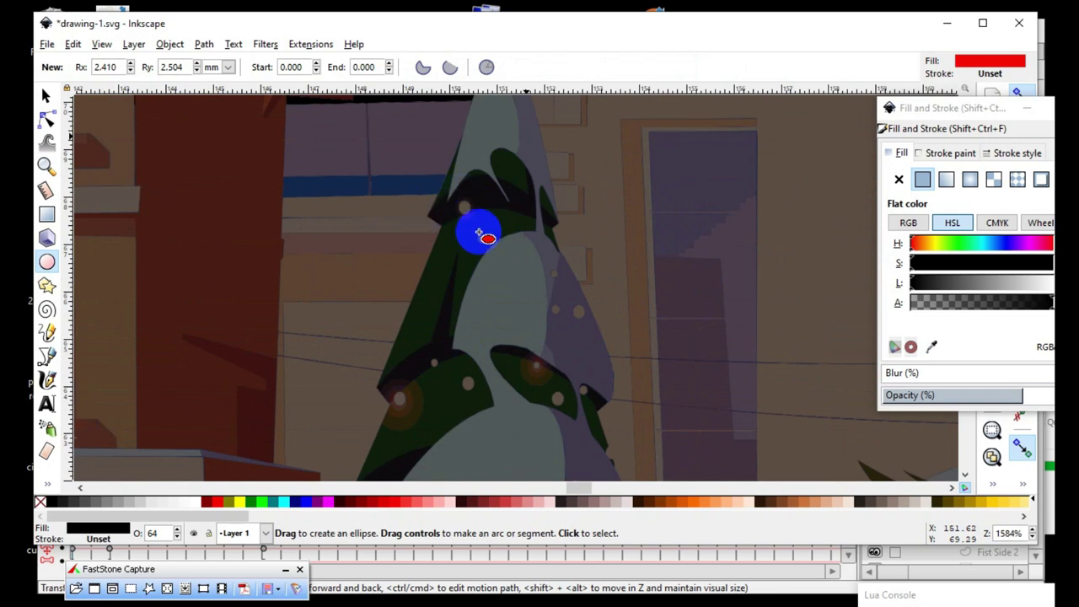
left_click_drag(472, 221, 479, 224)
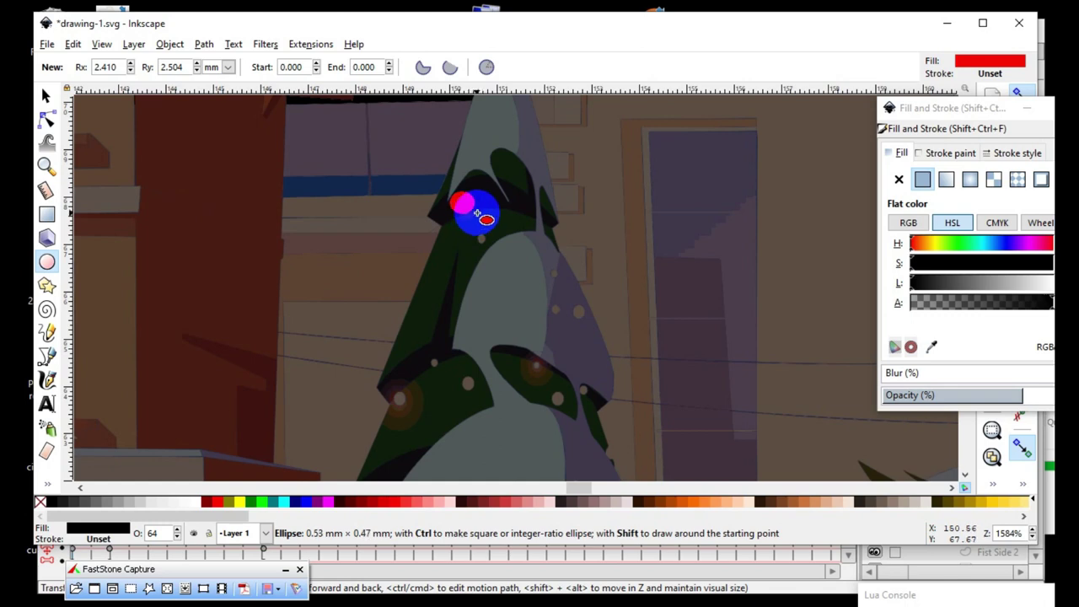
left_click_drag(477, 214, 477, 214)
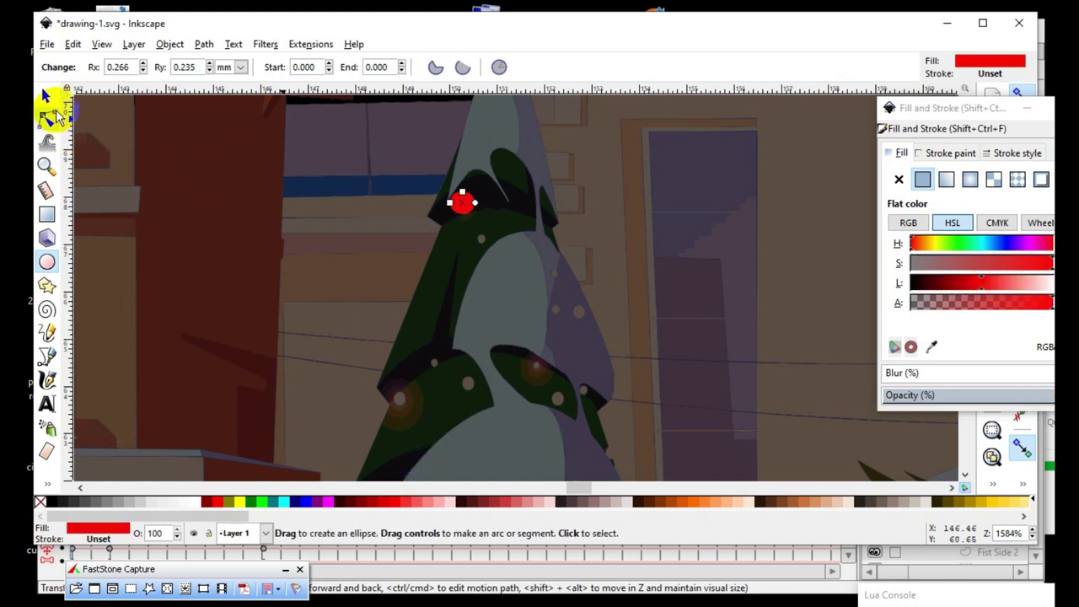
left_click(46, 98)
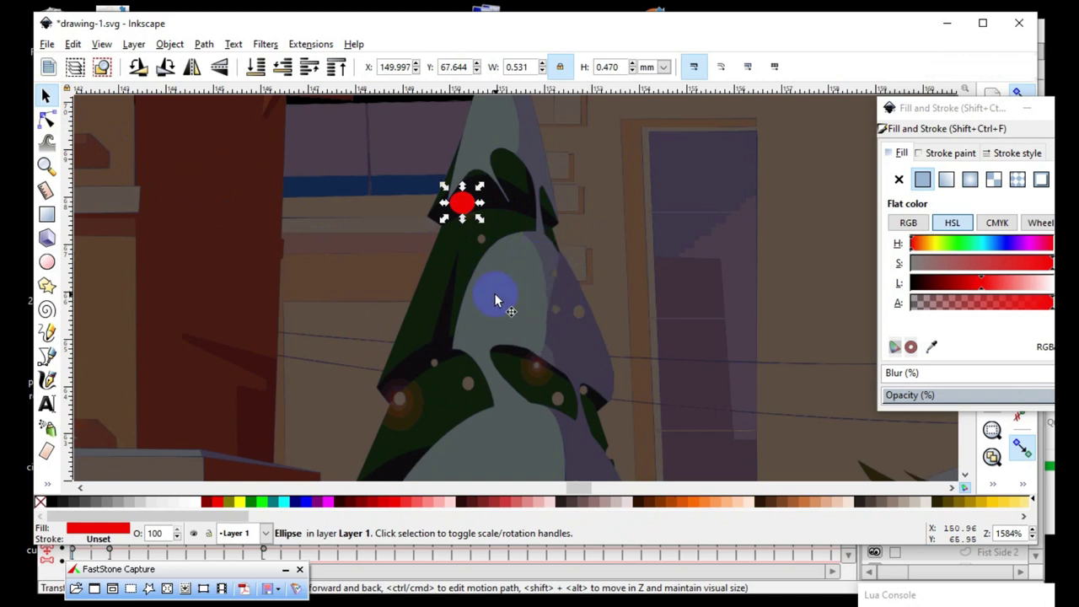
left_click(496, 301)
scroll(500, 354, "down", 2)
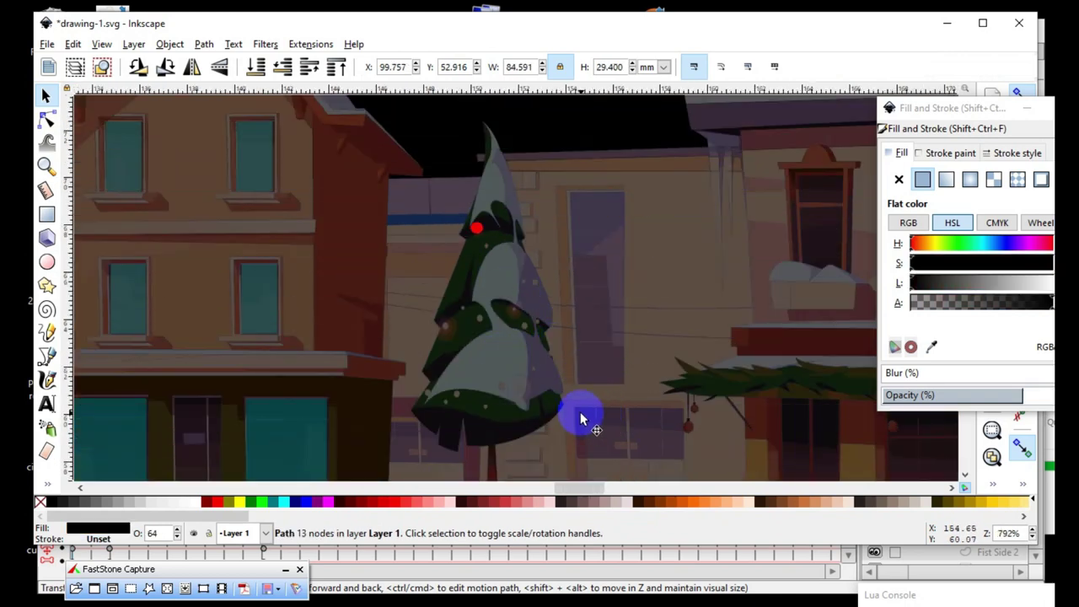
scroll(633, 306, "up", 1)
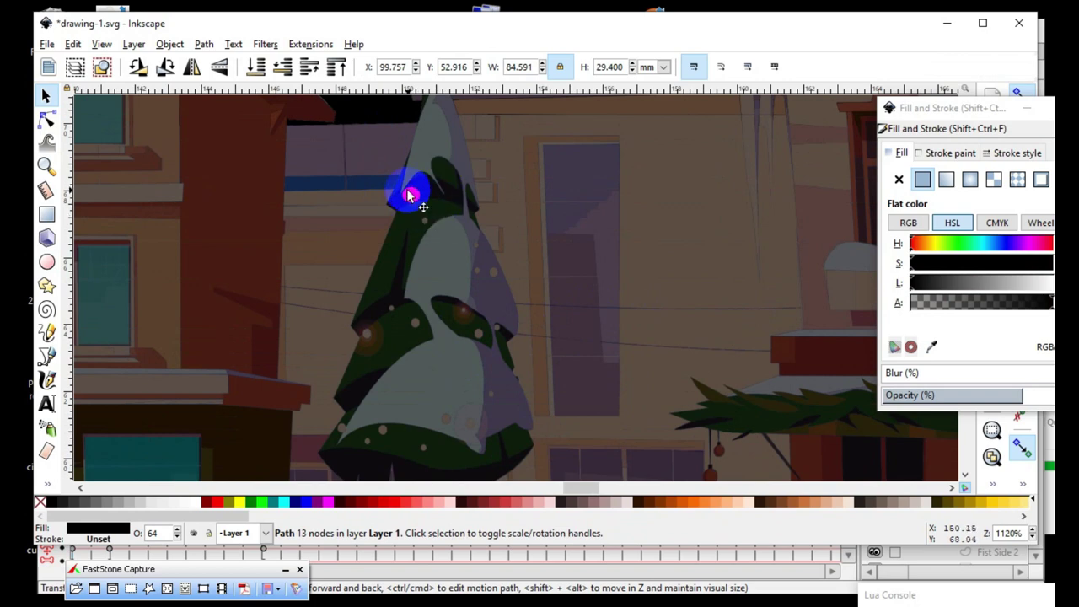
- Duplicate the red ornament three times, placing copies at the tree's middle, lower right and lower left
left_click(408, 196)
left_click(72, 45)
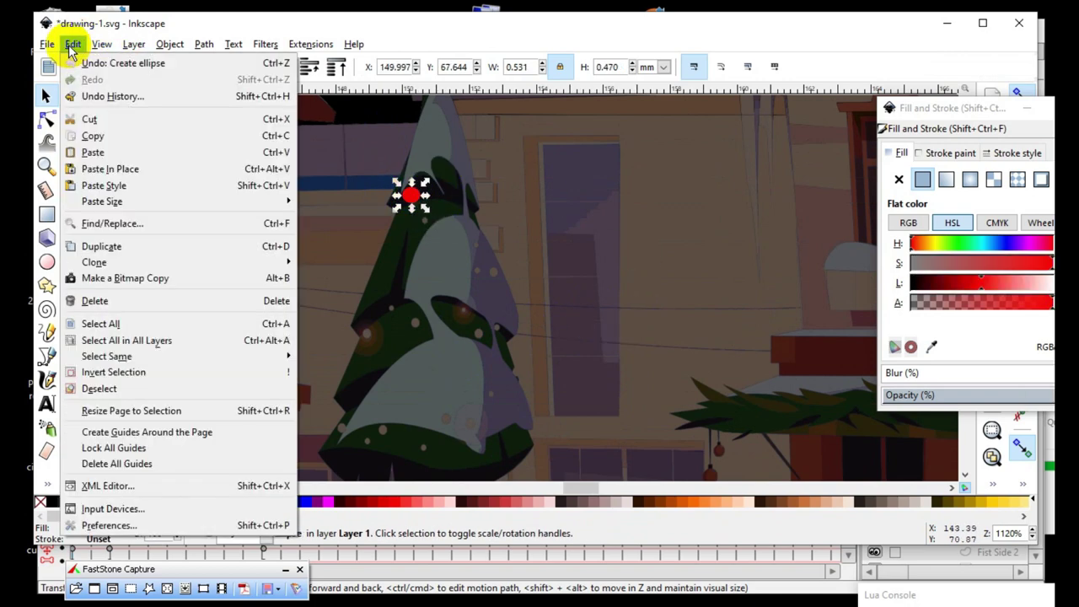
left_click(135, 246)
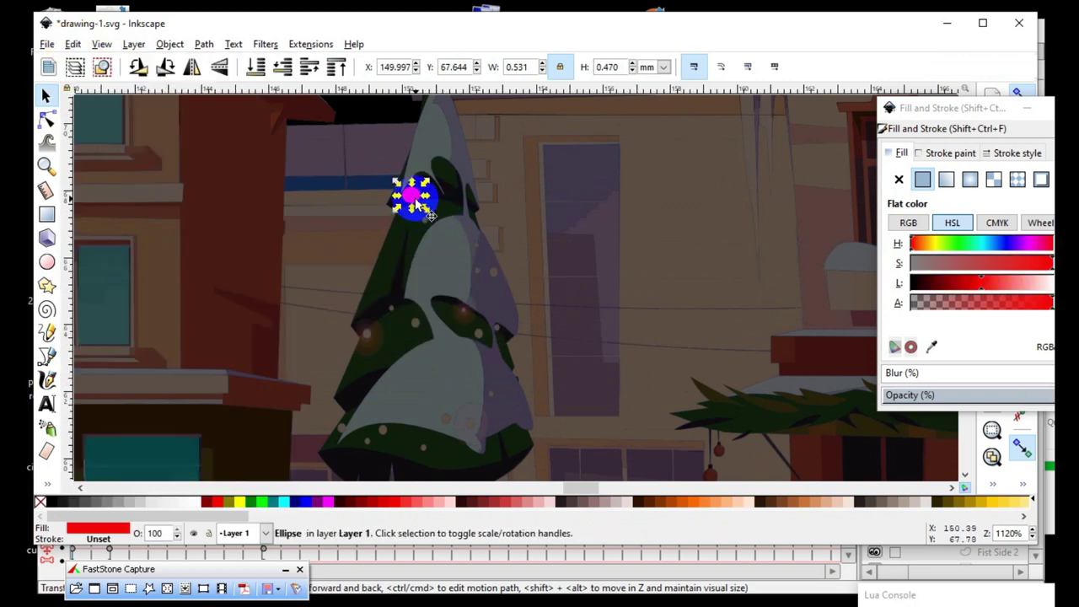
left_click_drag(412, 195, 417, 323)
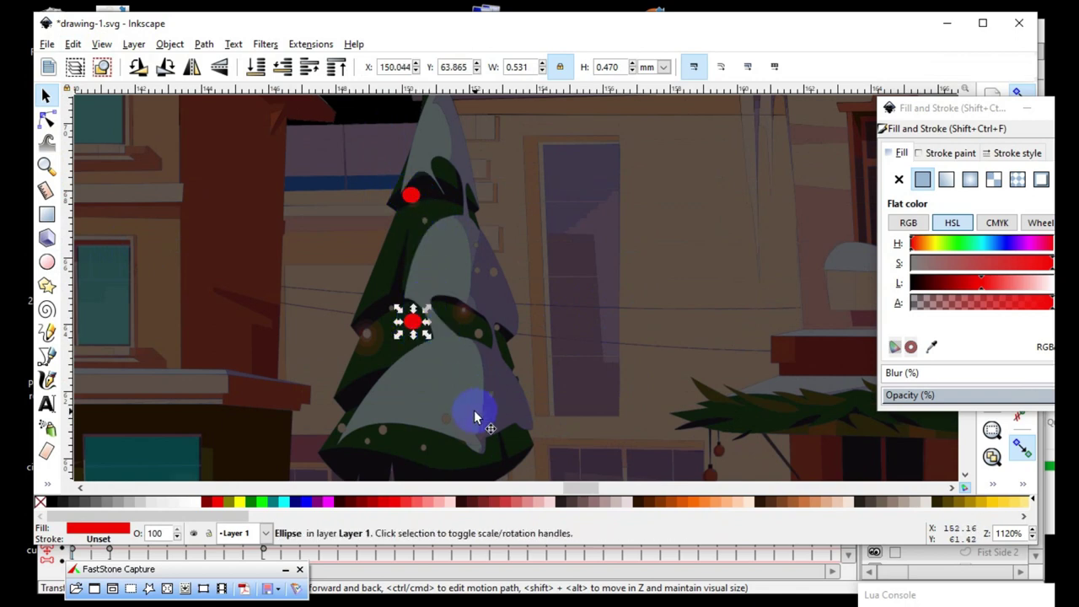
left_click(71, 45)
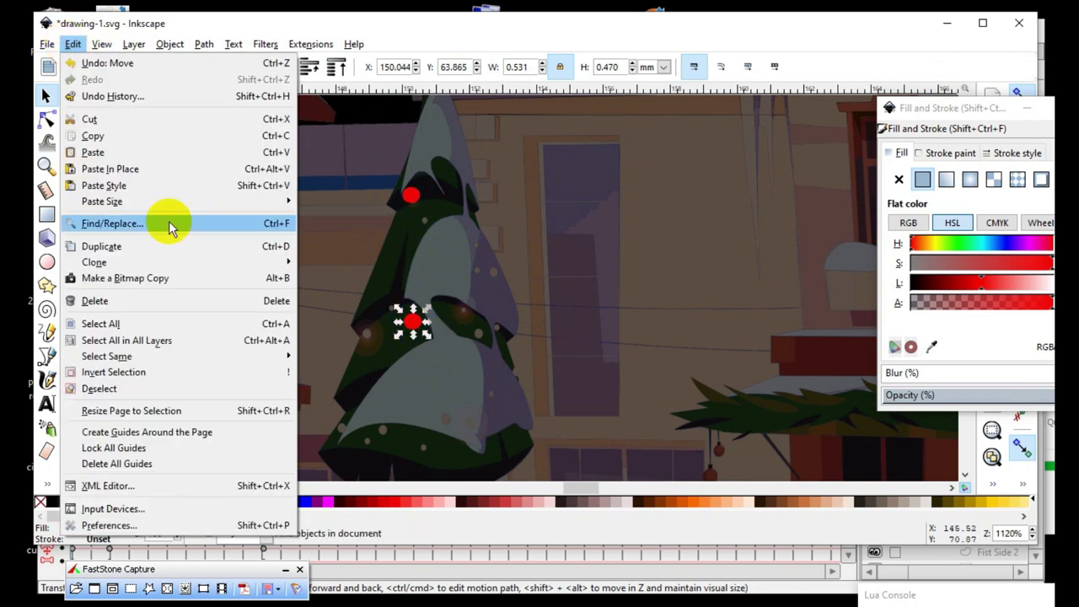
left_click(120, 244)
mouse_move(412, 321)
left_mouse_down()
mouse_move(461, 452)
mouse_move(494, 446)
mouse_move(473, 427)
left_mouse_up()
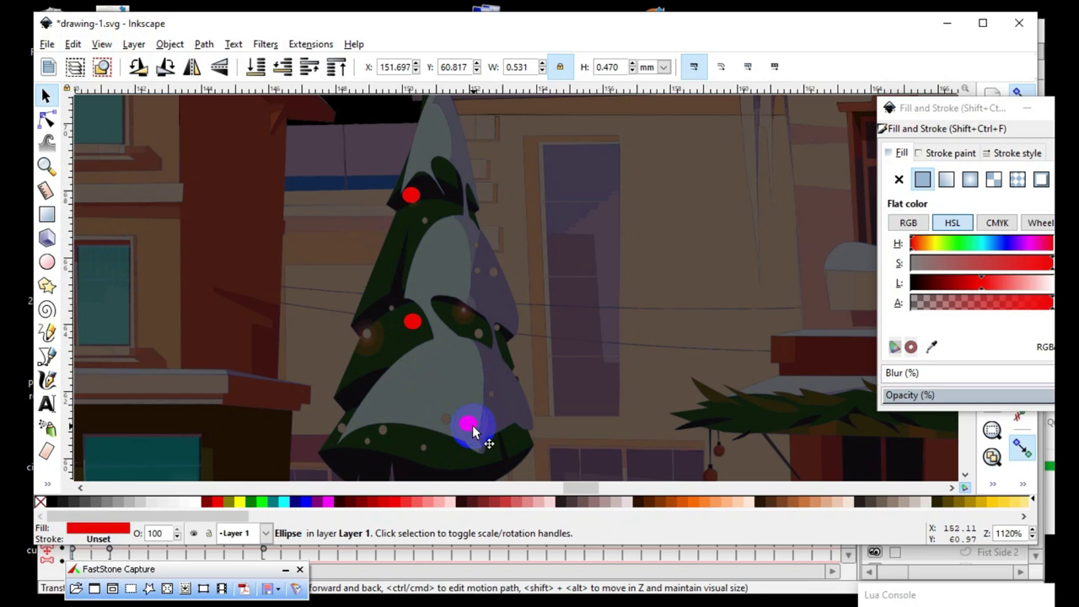
left_click(73, 44)
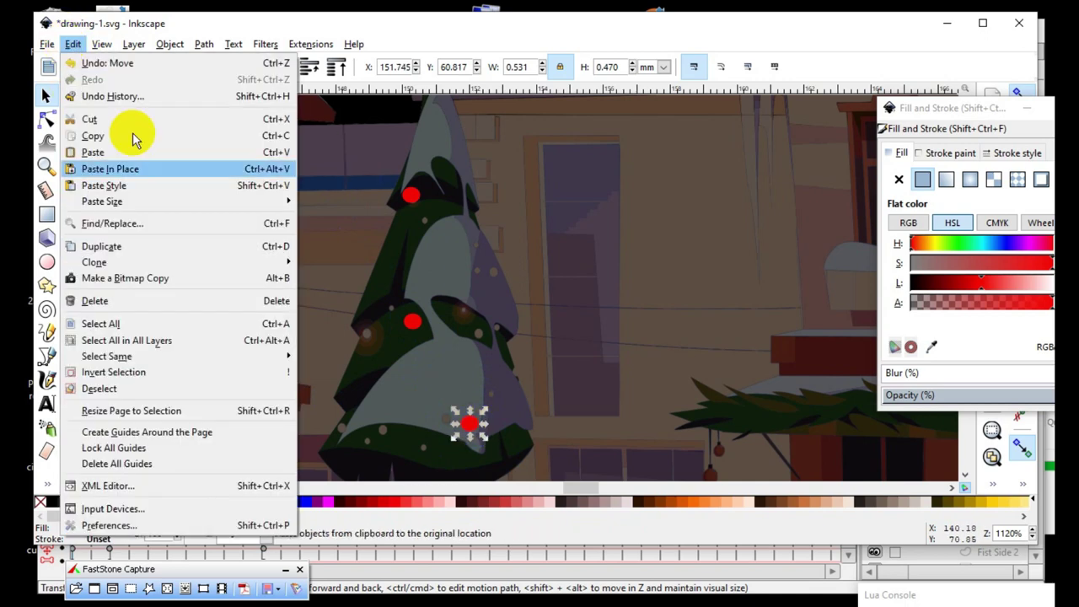
left_click(145, 246)
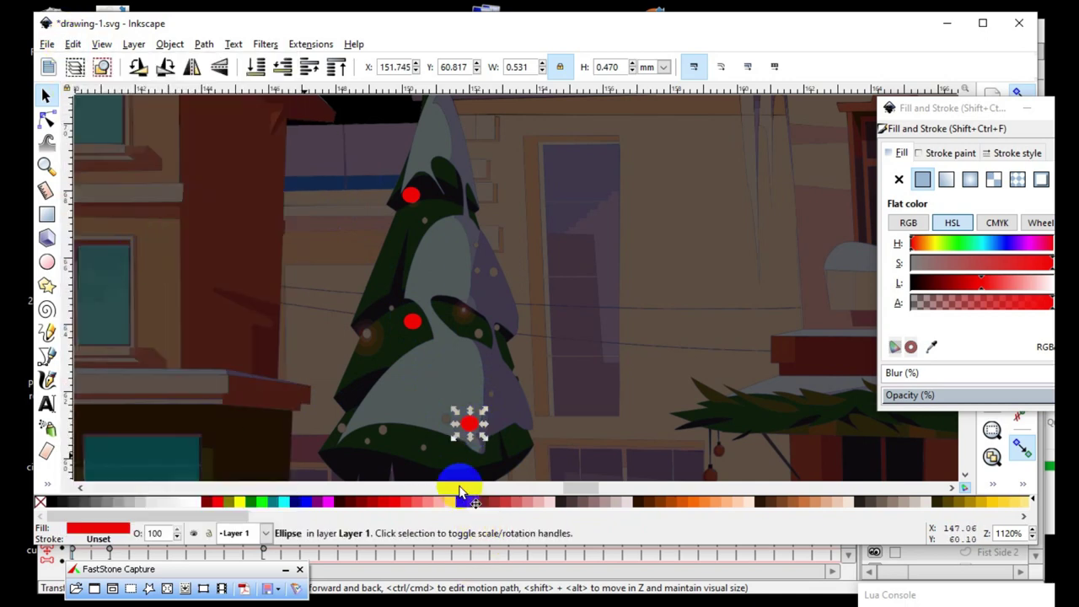
mouse_move(474, 429)
left_mouse_down()
mouse_move(433, 445)
mouse_move(344, 446)
left_mouse_up()
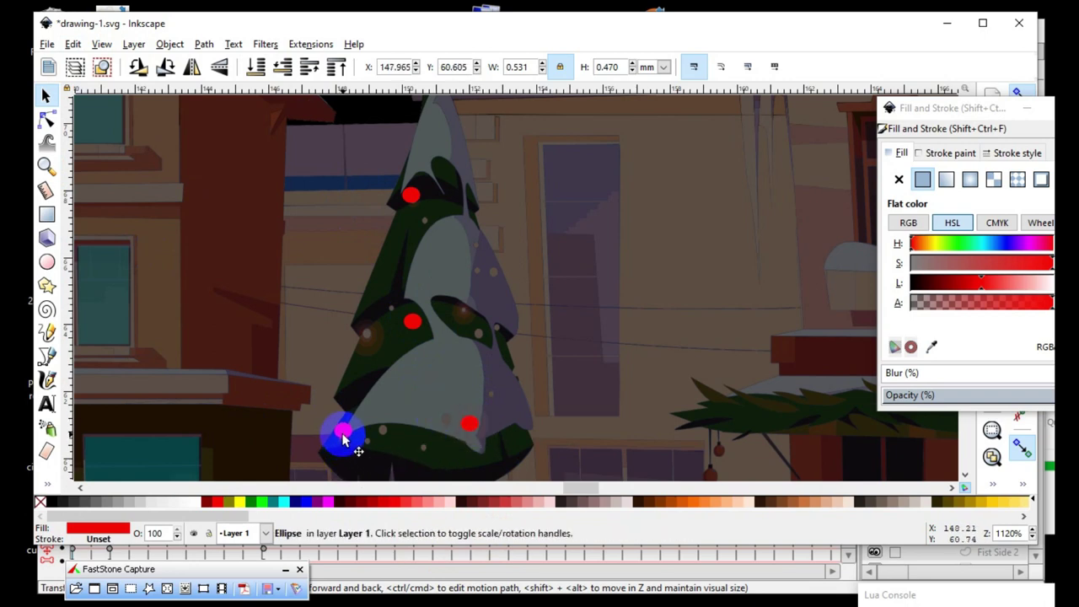
left_click(364, 463)
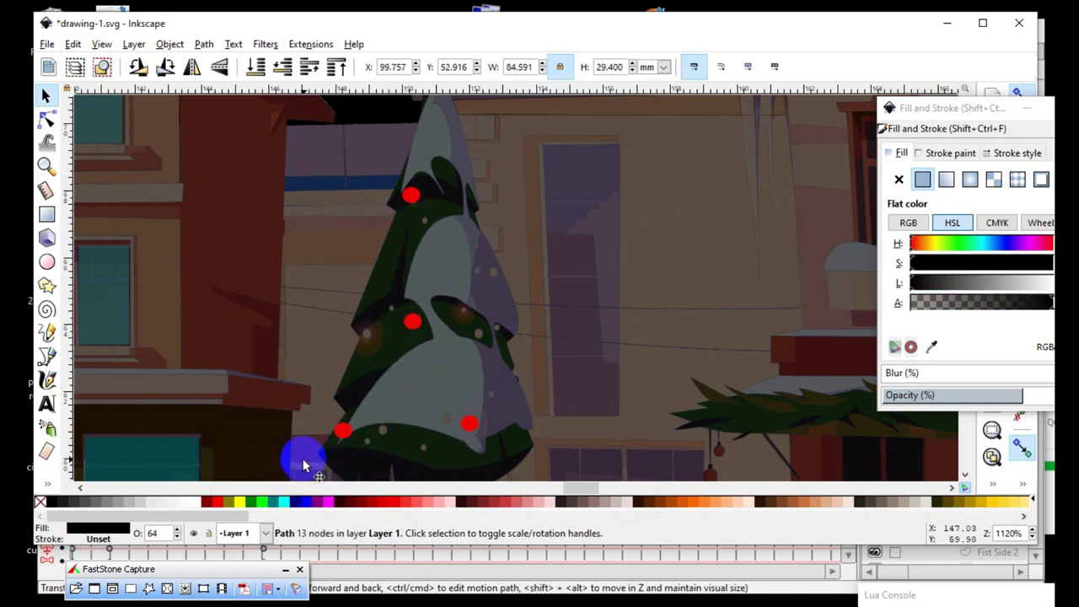
scroll(422, 410, "down", 1, "ctrl")
scroll(421, 410, "down", 2, "ctrl")
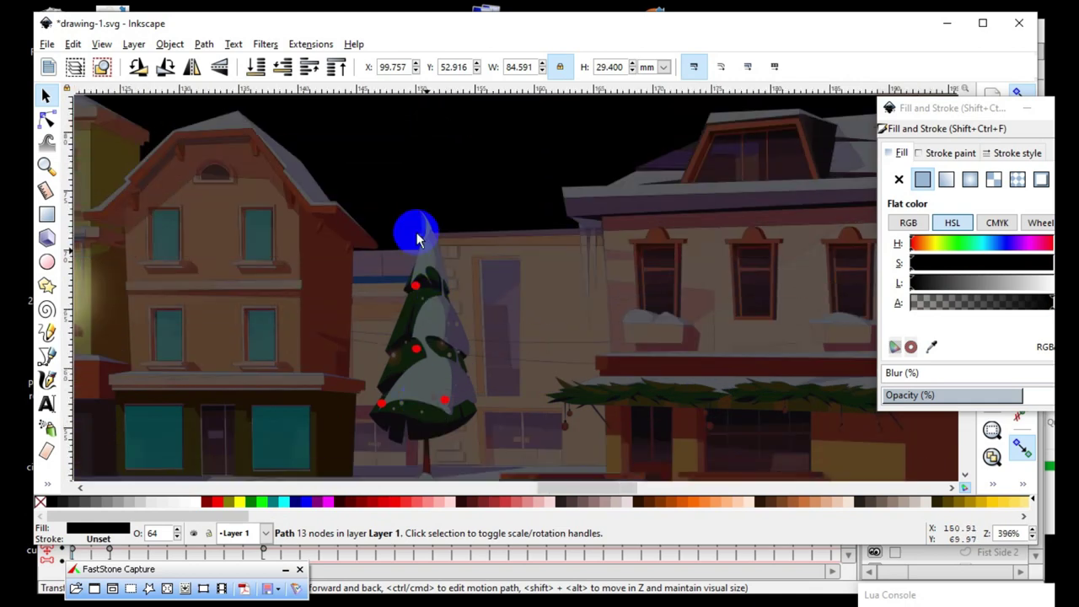
- Duplicate the four red ornaments and turn the copies lime green (6fff00ff)
left_click(433, 470)
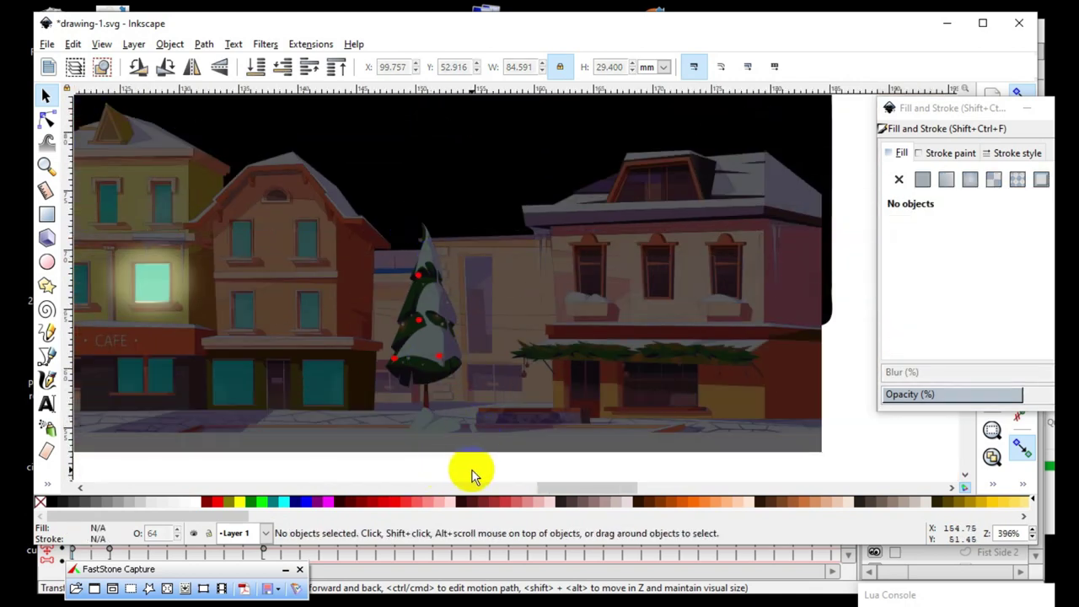
mouse_move(496, 466)
left_mouse_down()
mouse_move(401, 384)
mouse_move(369, 260)
left_mouse_up()
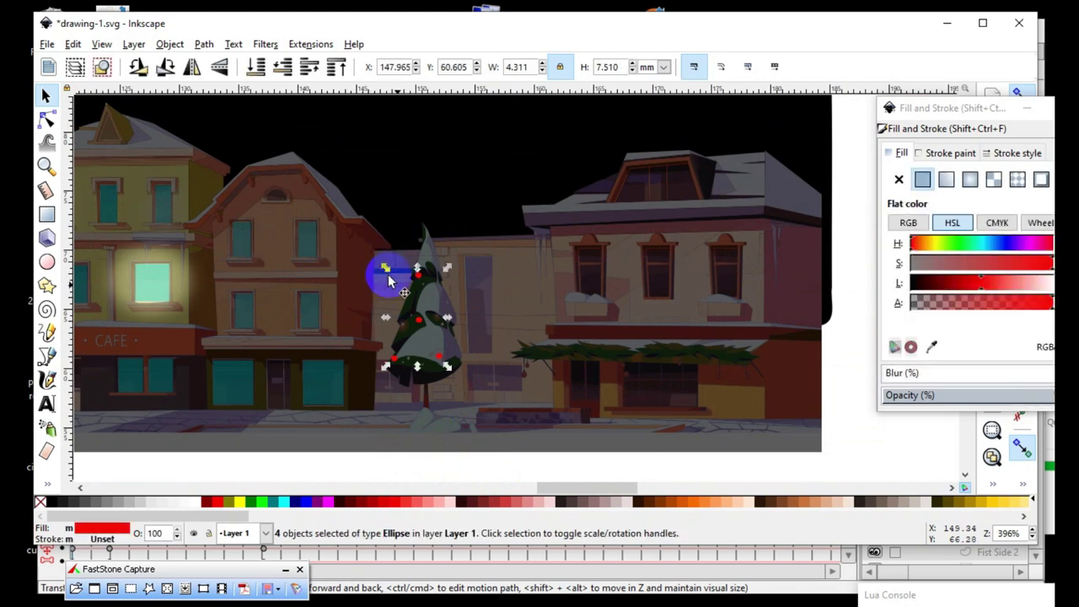
left_click(73, 43)
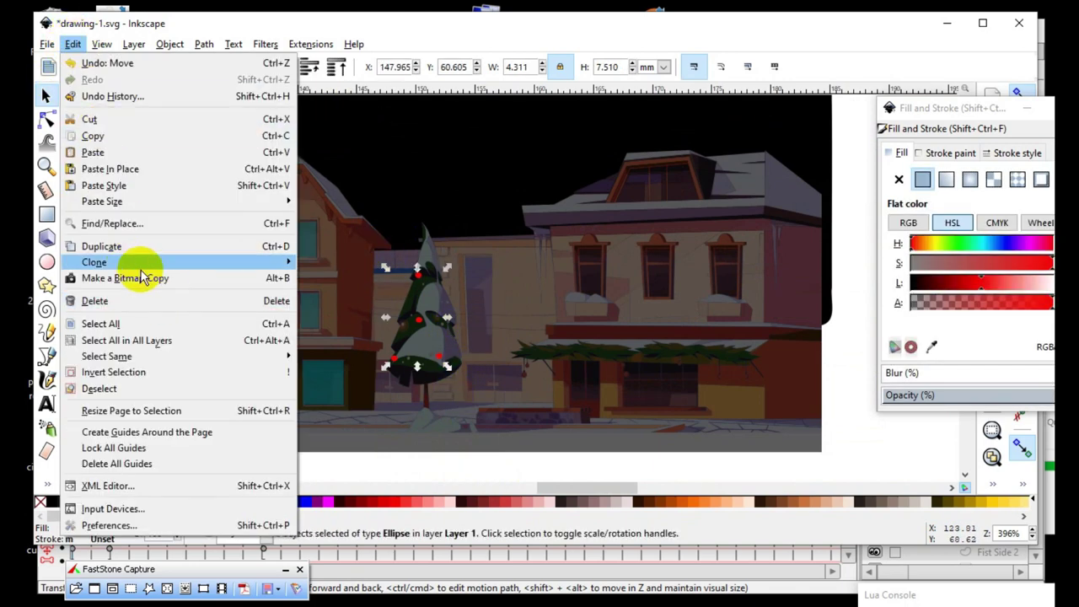
left_click(116, 249)
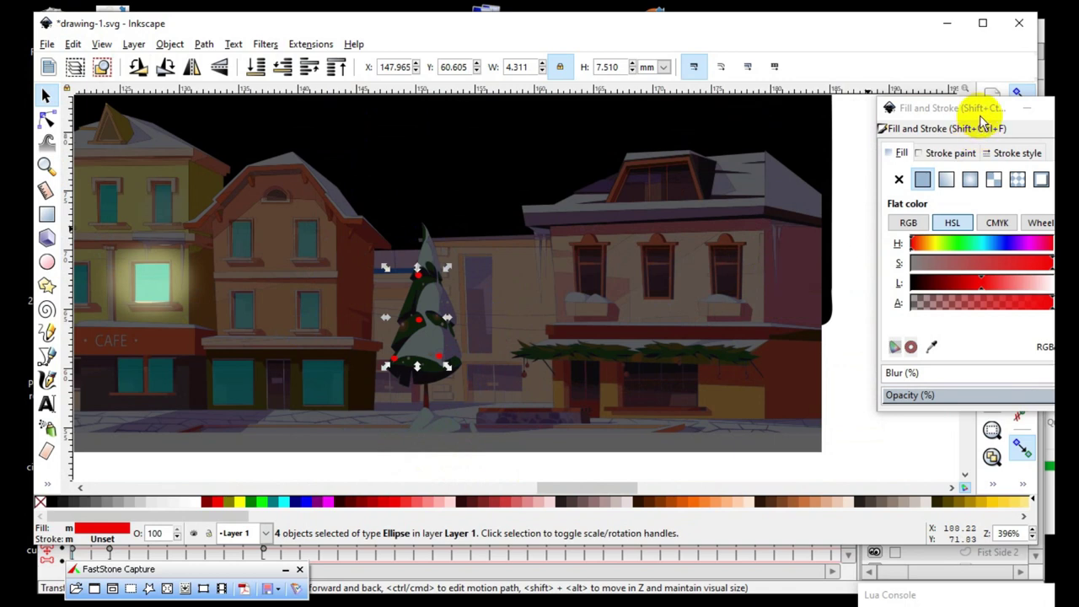
left_click_drag(594, 137, 613, 139)
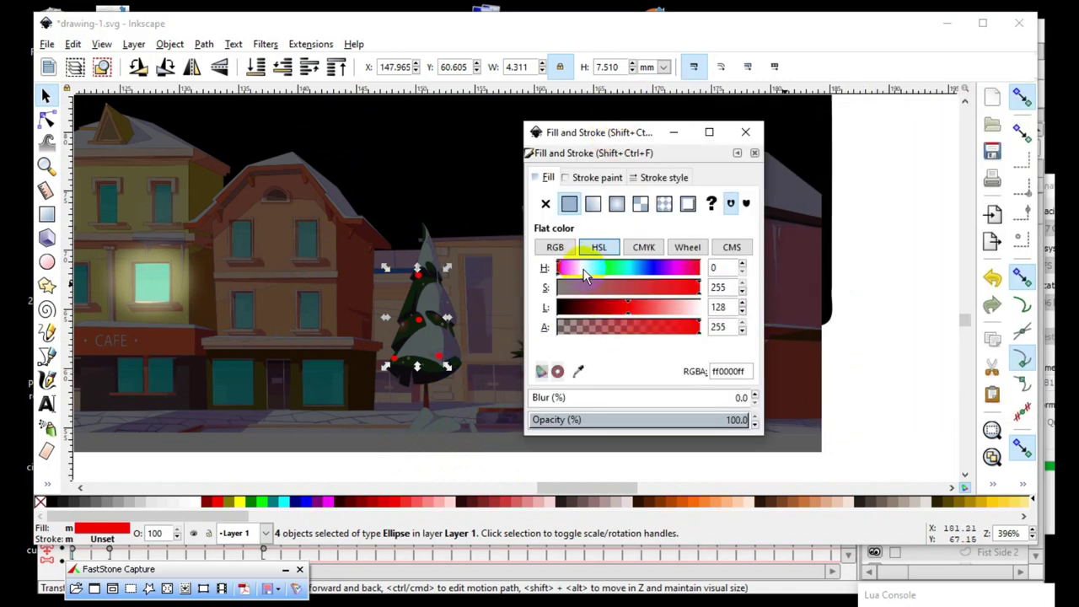
left_click_drag(589, 271, 596, 280)
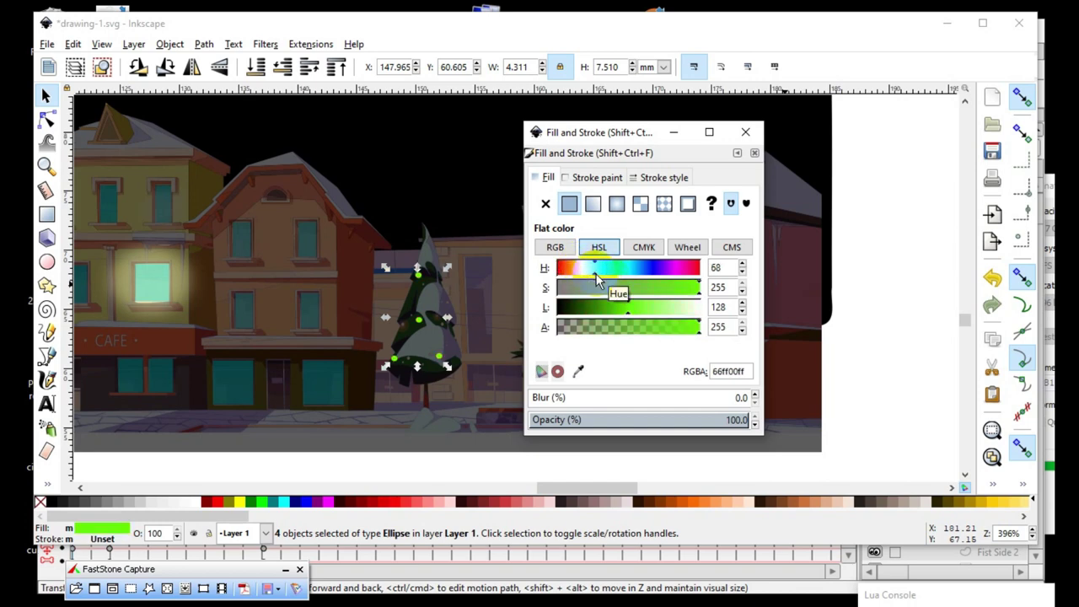
- Move the green copies up and right so they sit between the red ornaments
scroll(421, 324, "up", 2)
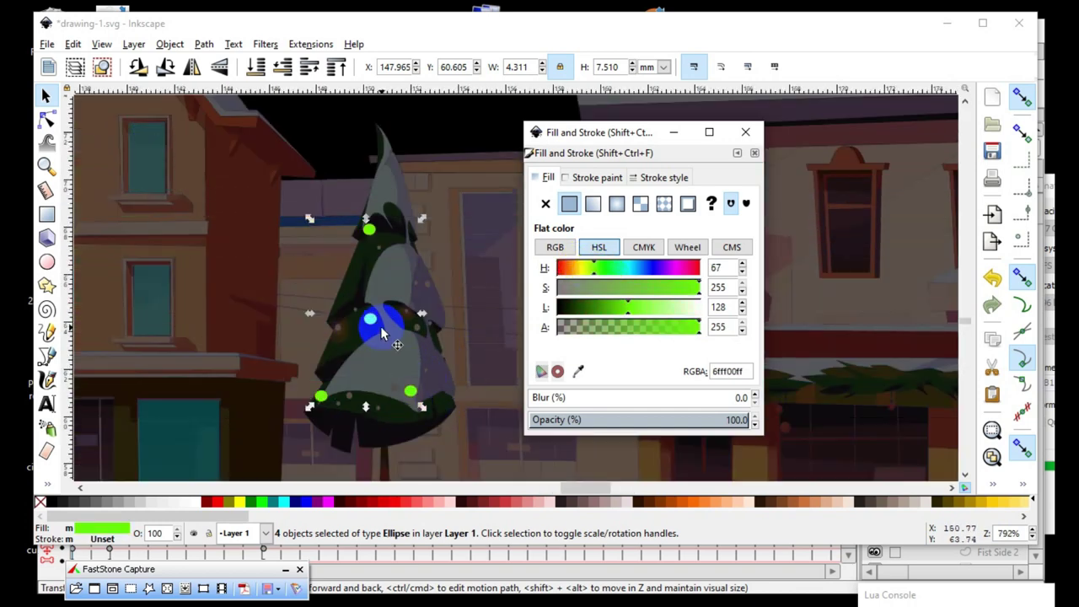
left_click_drag(369, 317, 400, 293)
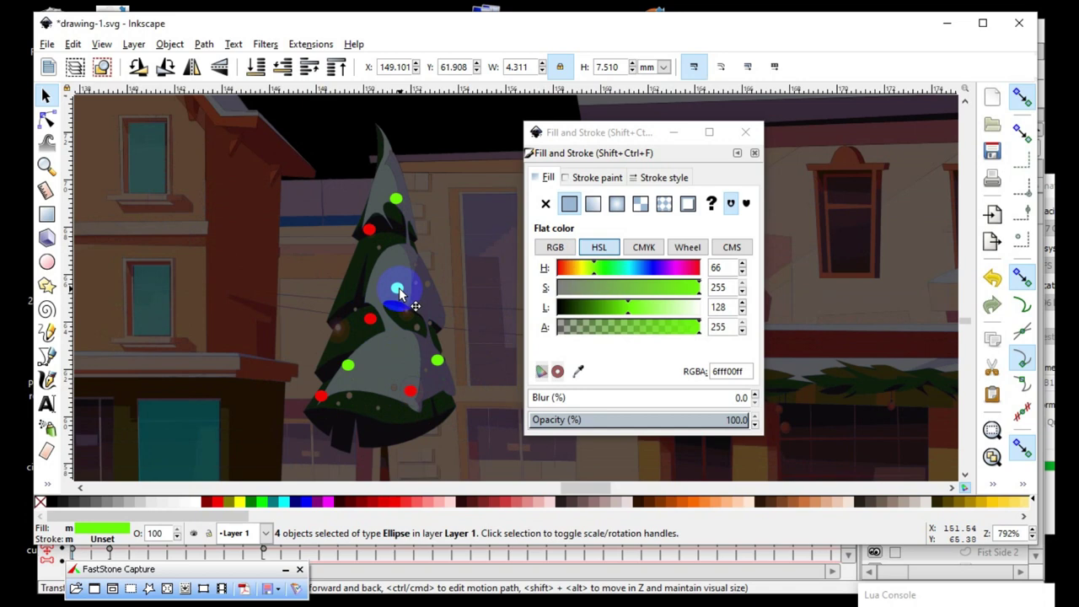
left_click_drag(400, 291, 400, 292)
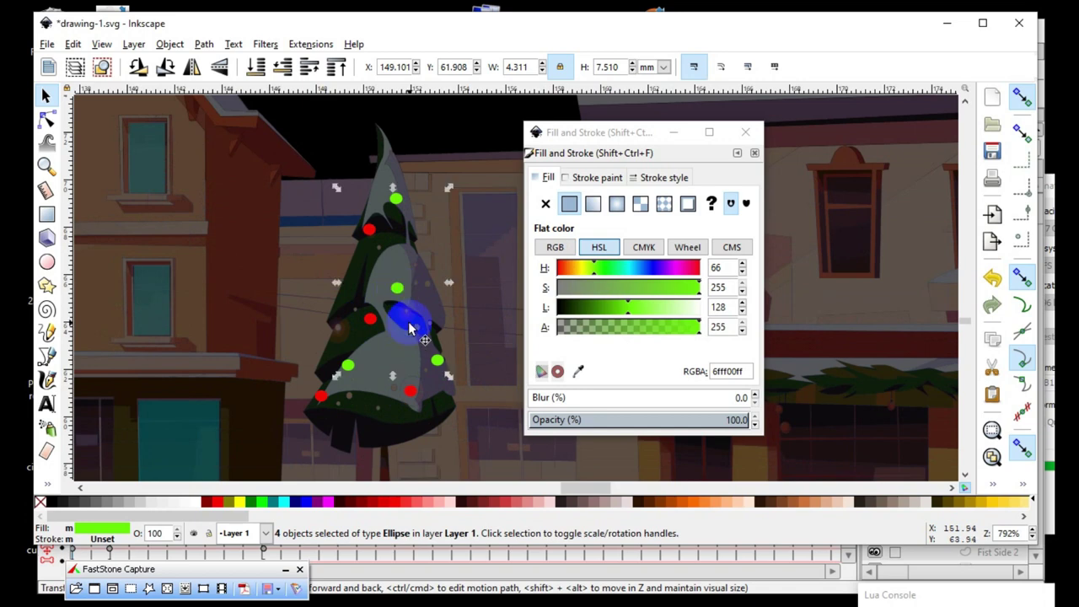
left_click(473, 241)
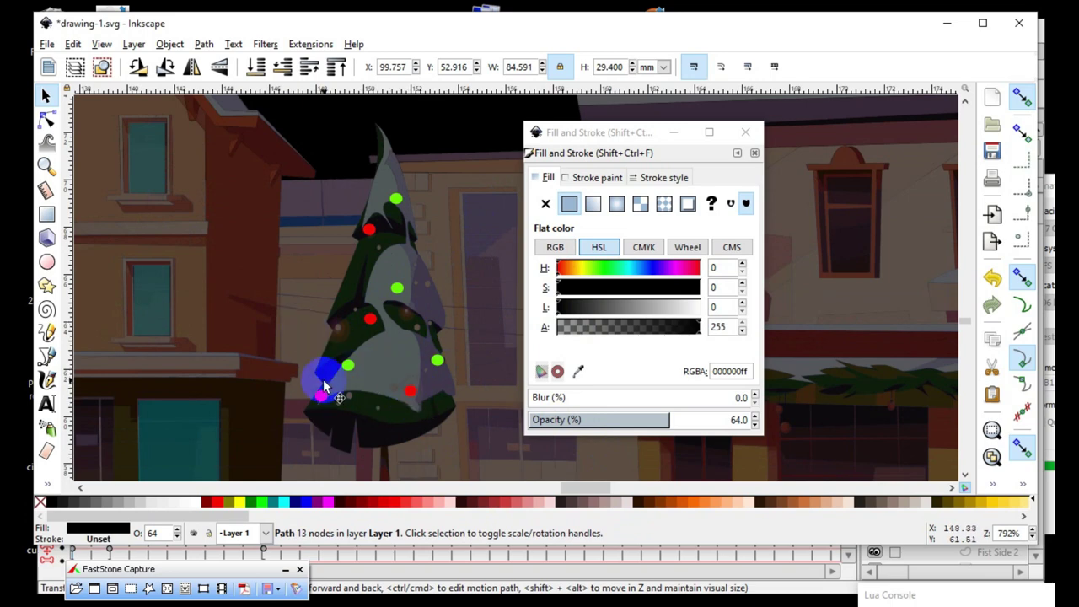
left_click(73, 44)
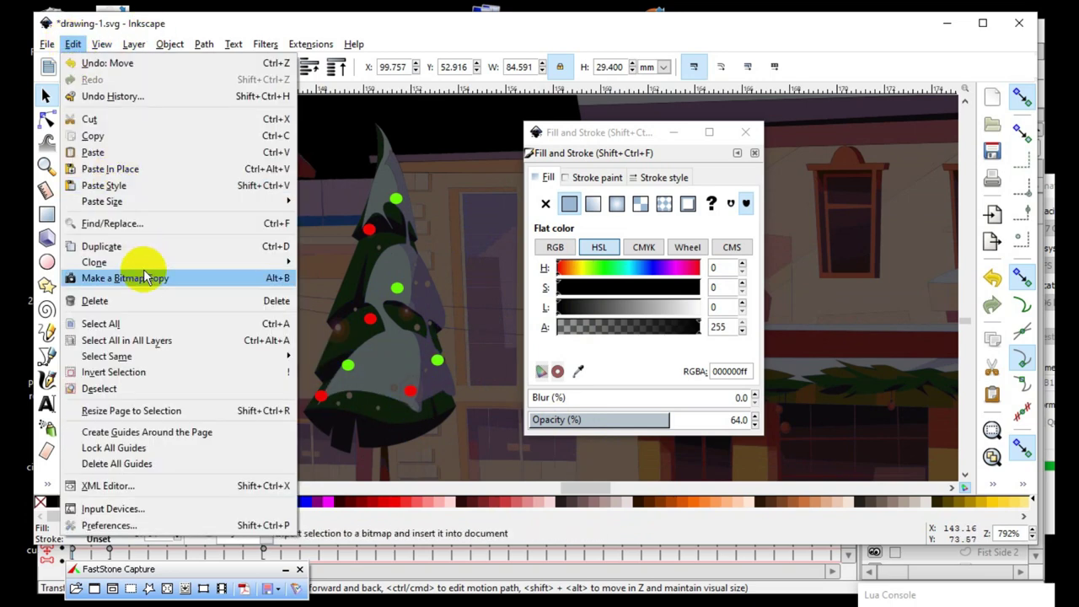
left_click(118, 152)
left_click(196, 278)
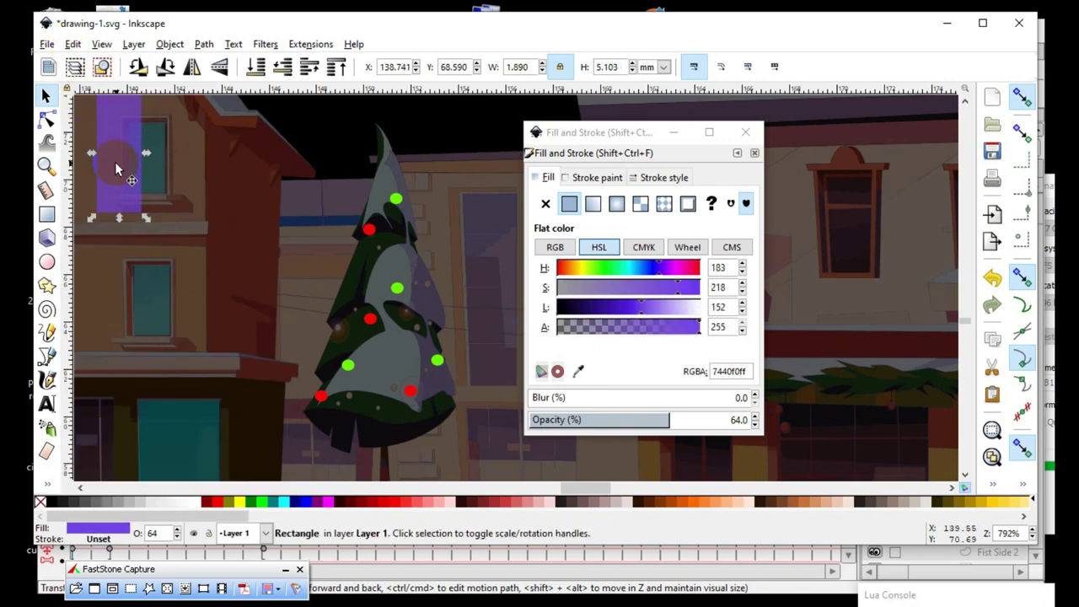
left_click(135, 190)
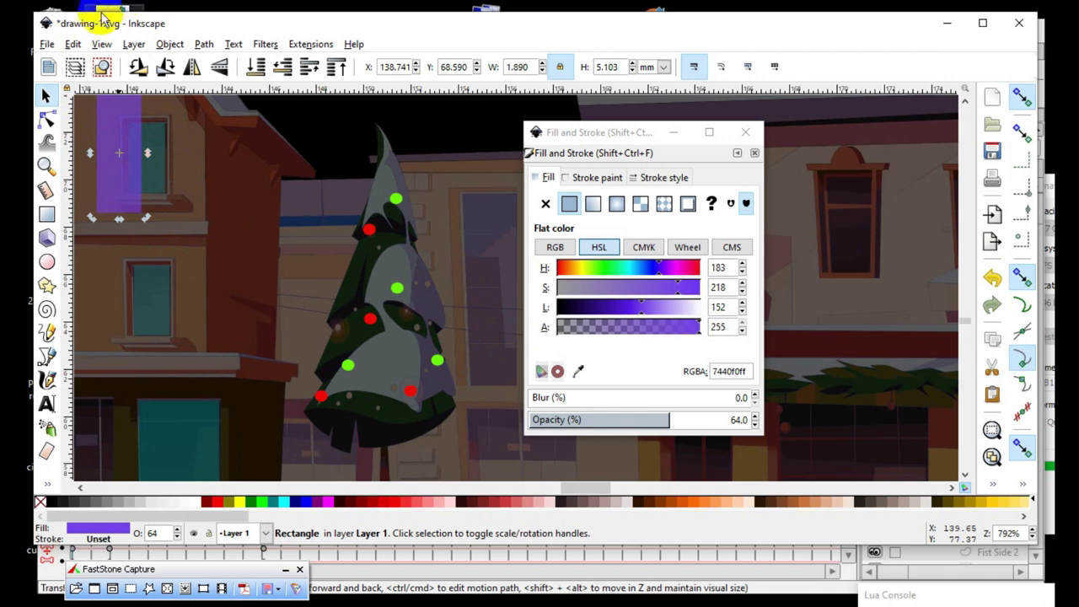
left_click(72, 44)
left_click(94, 122)
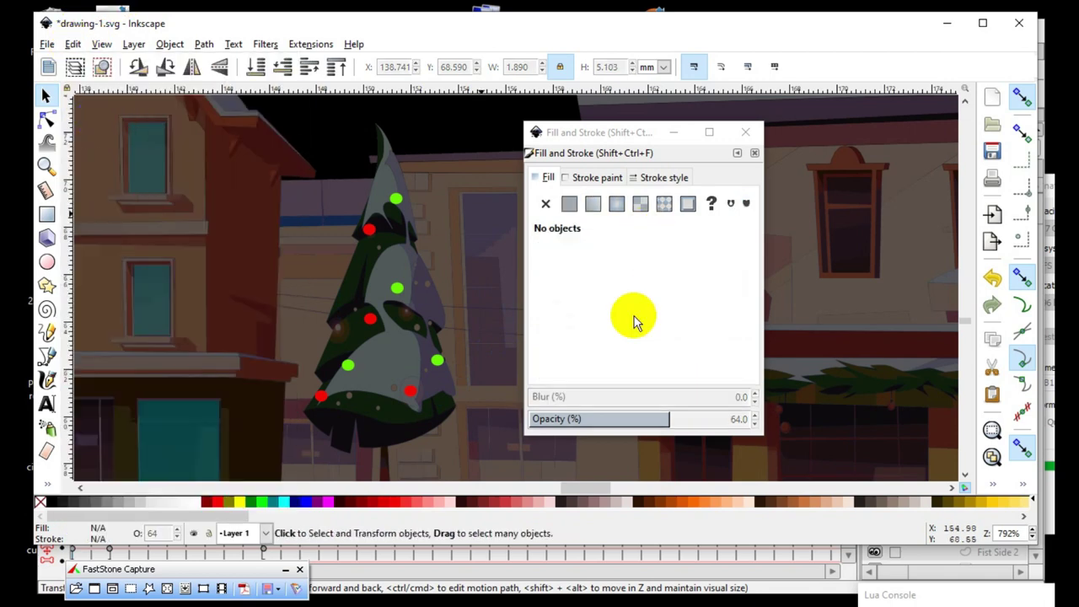
- Zoom out and box-select all eight tree ornaments, four red and four lime-green
left_click(397, 199)
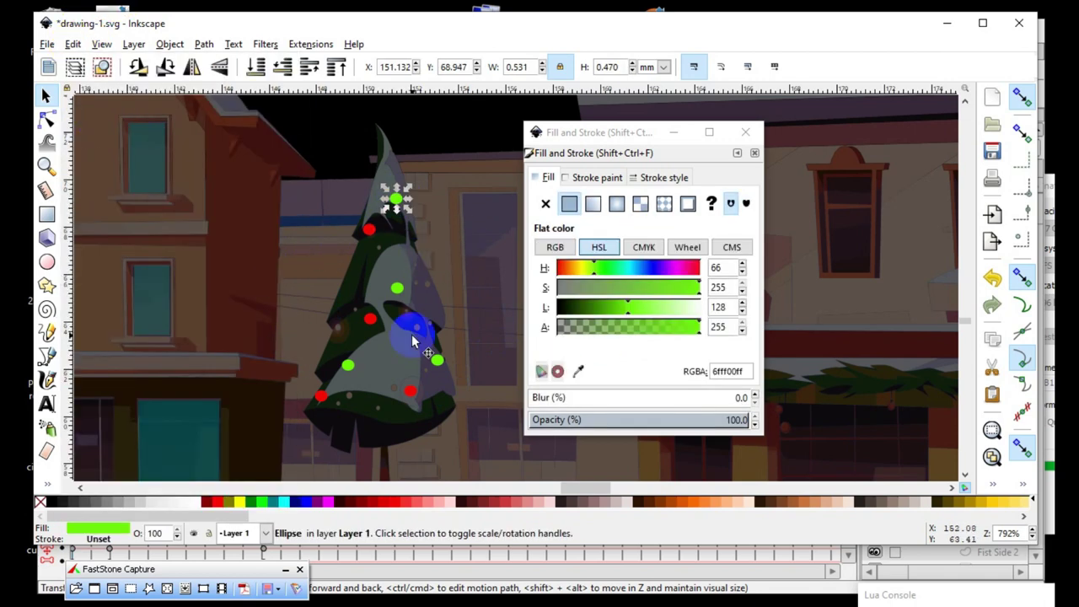
key("minus")
scroll(356, 308, "down", 1, "ctrl")
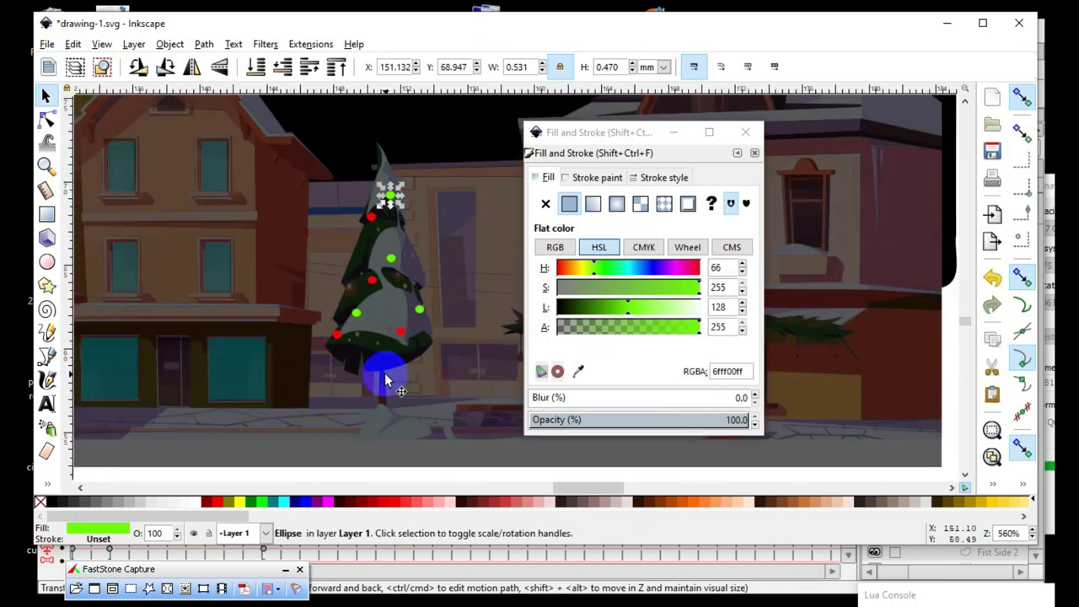
left_click(368, 453)
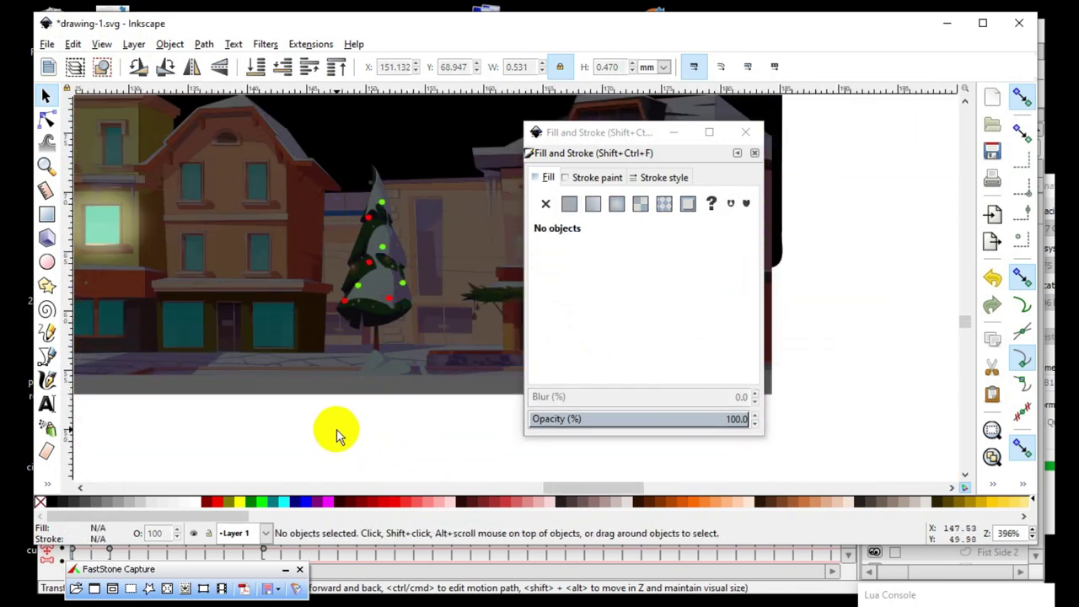
left_click_drag(336, 434, 430, 188)
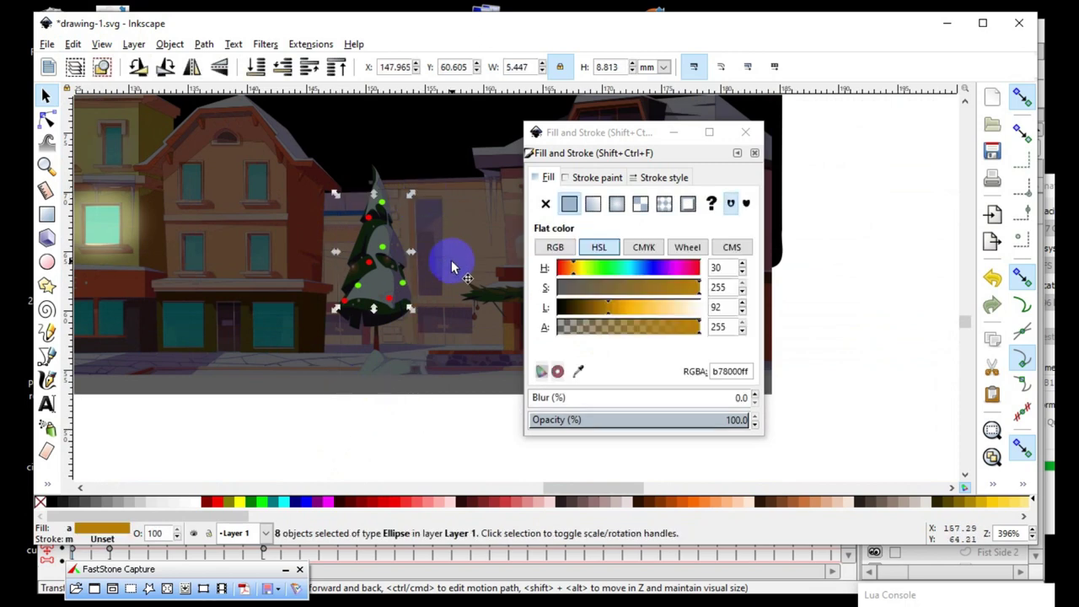
left_click(358, 460)
left_click_drag(334, 449, 413, 185)
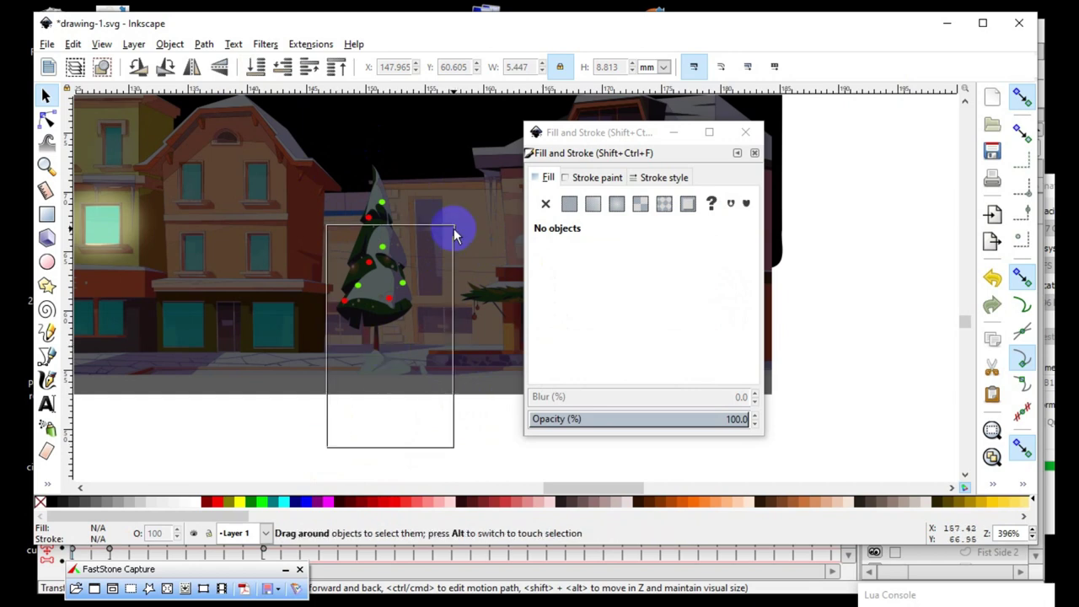
scroll(413, 184, "up", 1, "ctrl")
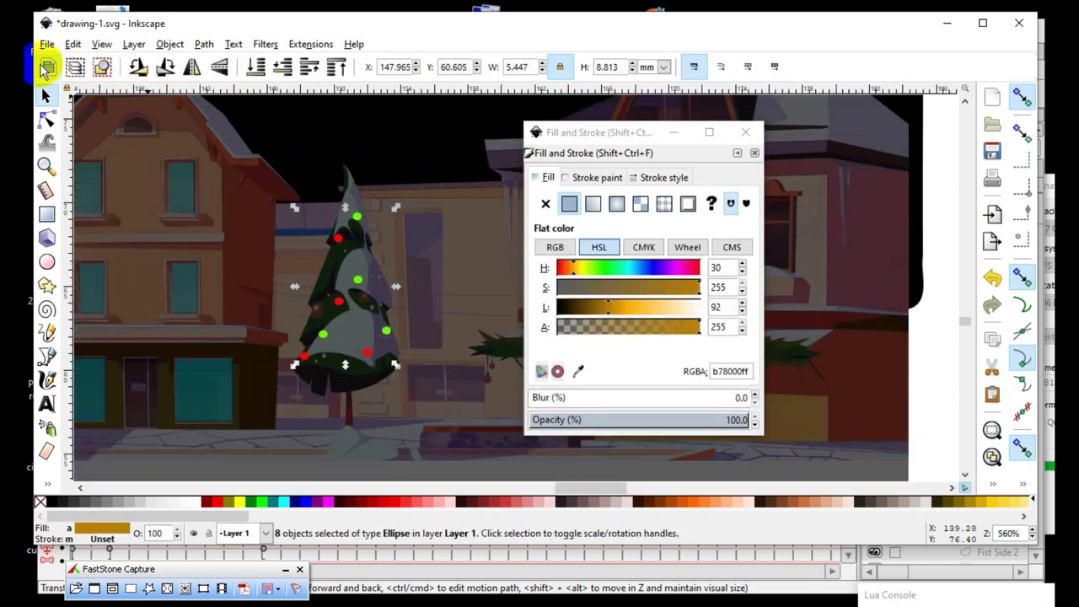
- Duplicate the eight ornaments, move the copies onto the left building, and mirror them horizontally
left_click(75, 45)
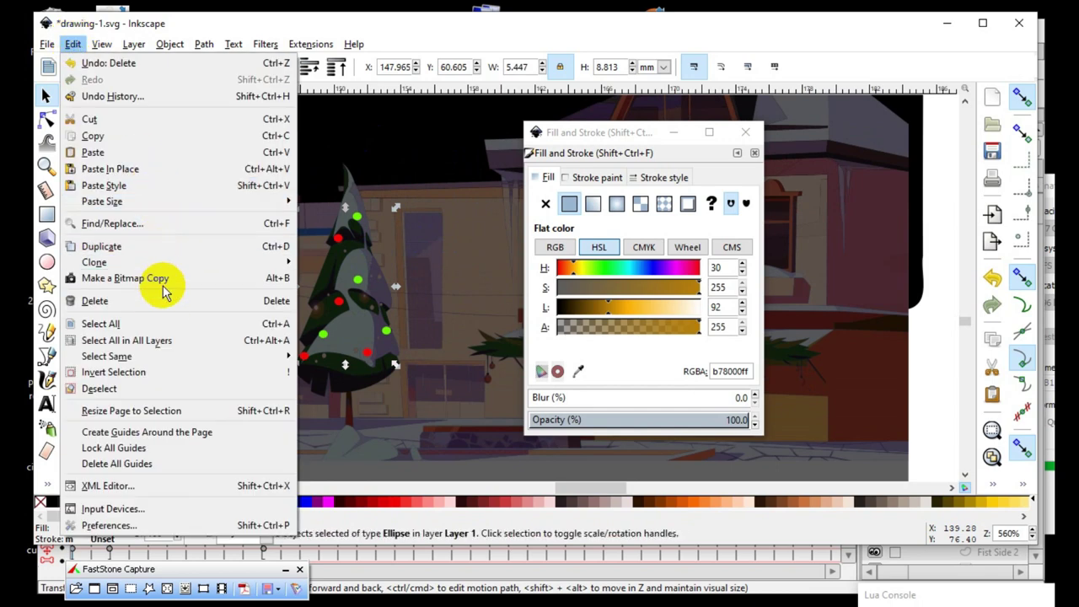
left_click(111, 246)
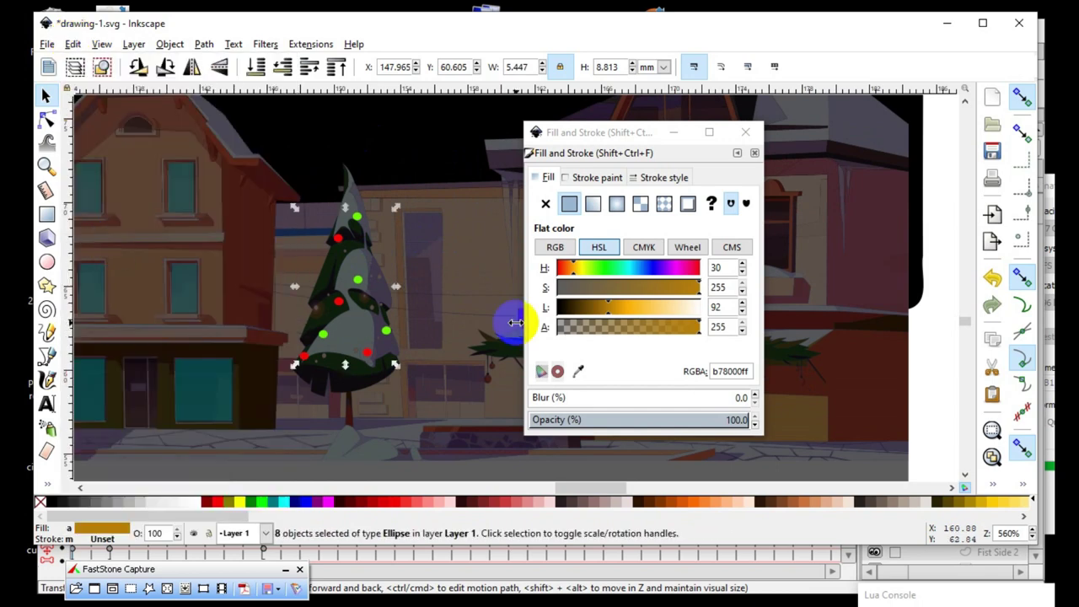
left_click_drag(359, 285, 273, 312)
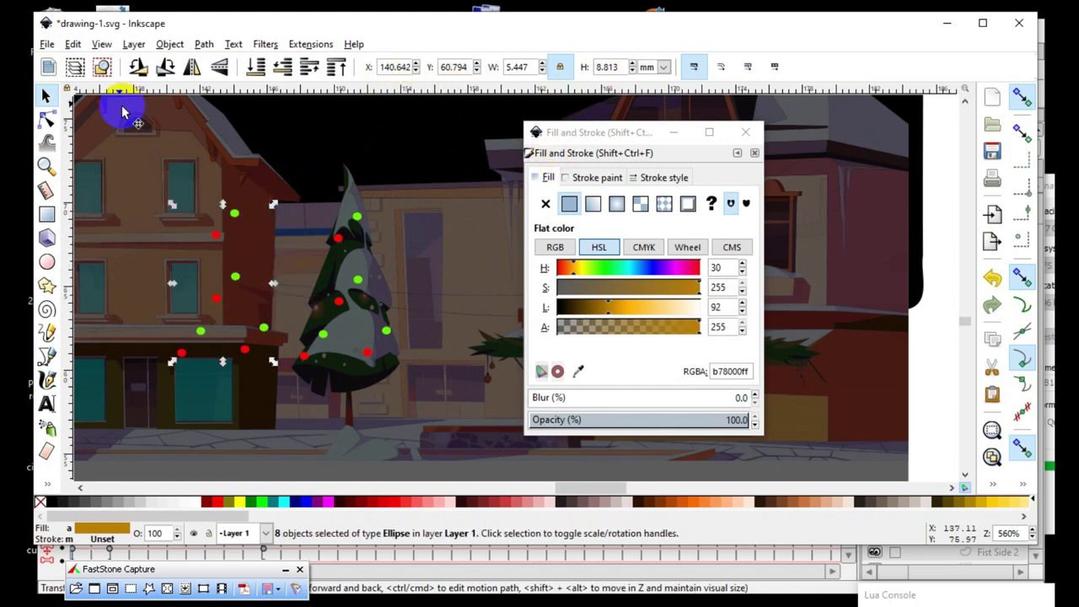
left_click(192, 69)
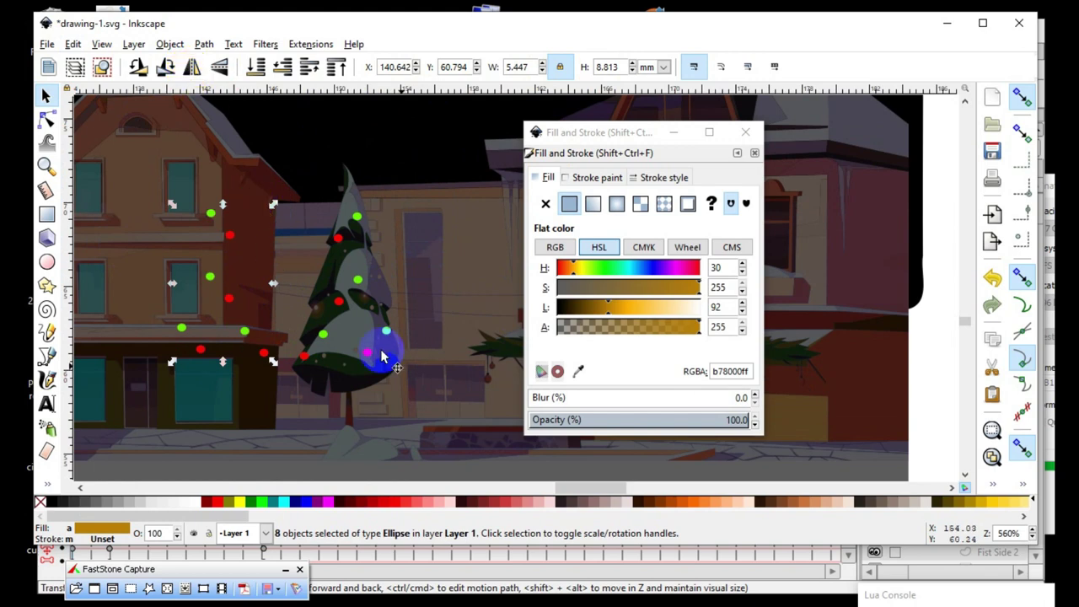
- Recolor the copied ornaments pale yellow (fffb8bff) with lightness 197 and hue 41
left_click(648, 309)
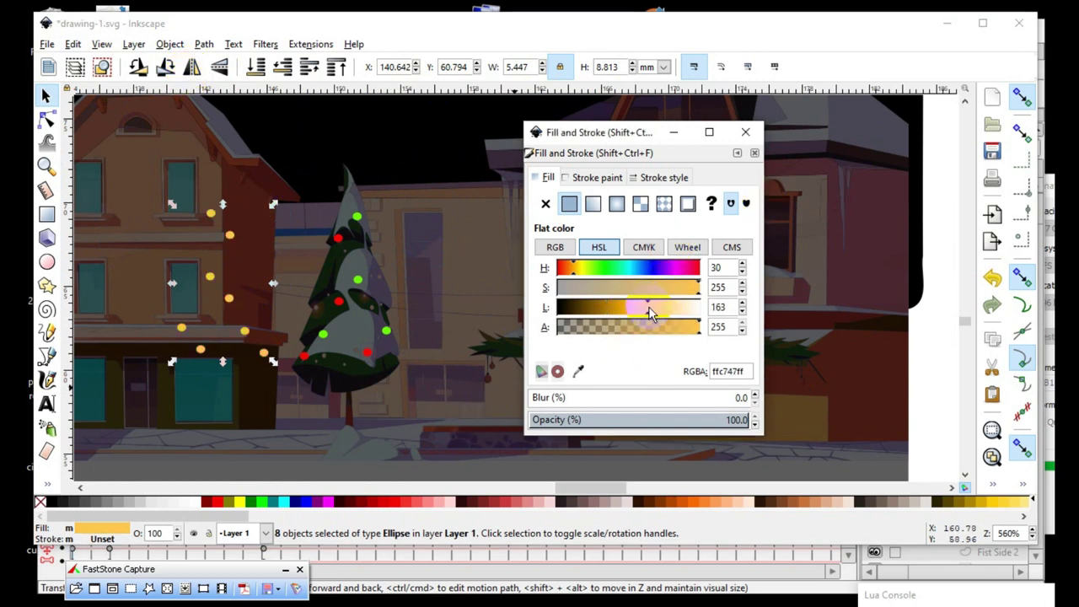
left_click_drag(650, 306, 667, 306)
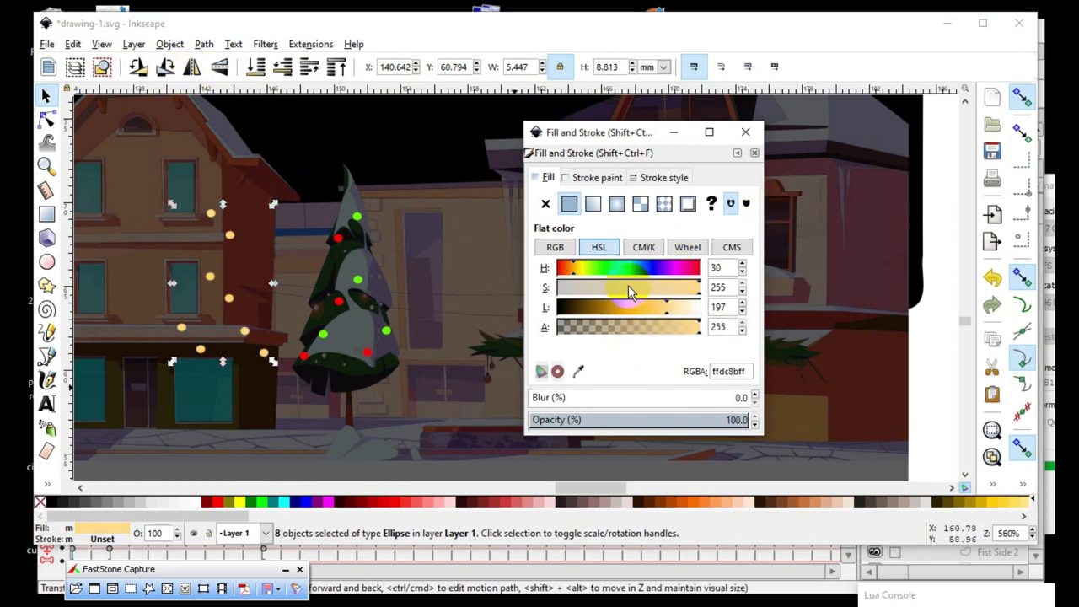
left_click(579, 268)
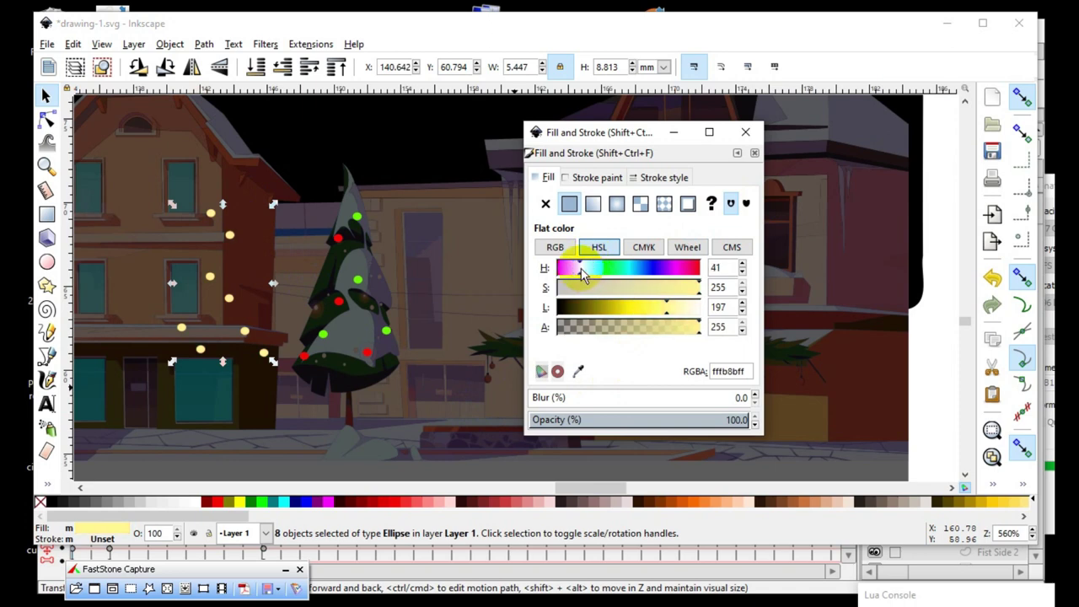
scroll(286, 290, "up", 1)
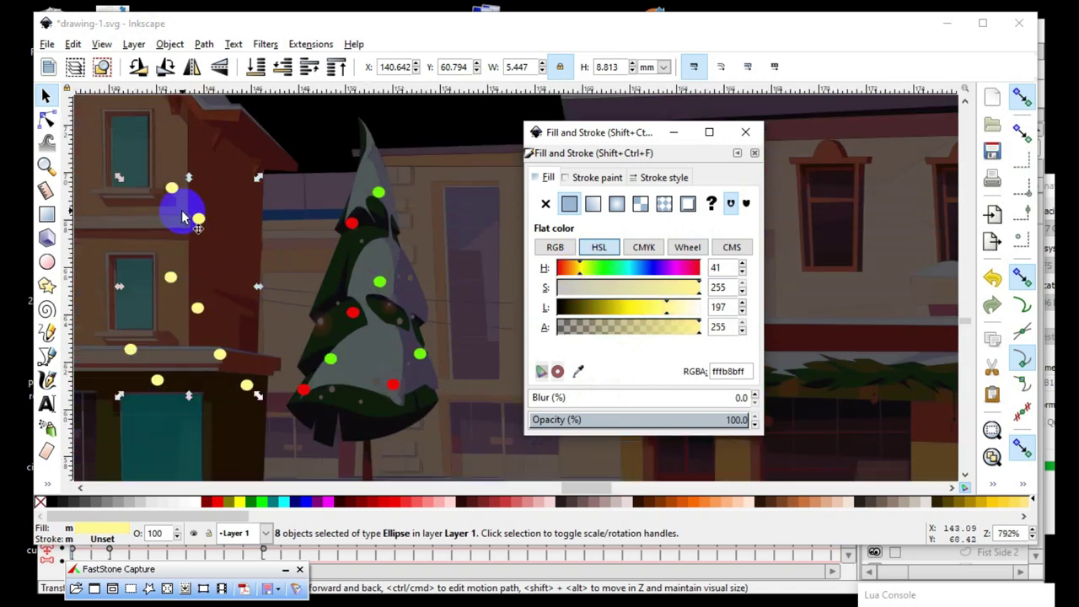
- Move four yellow lights from the building onto the tree
left_click(192, 184)
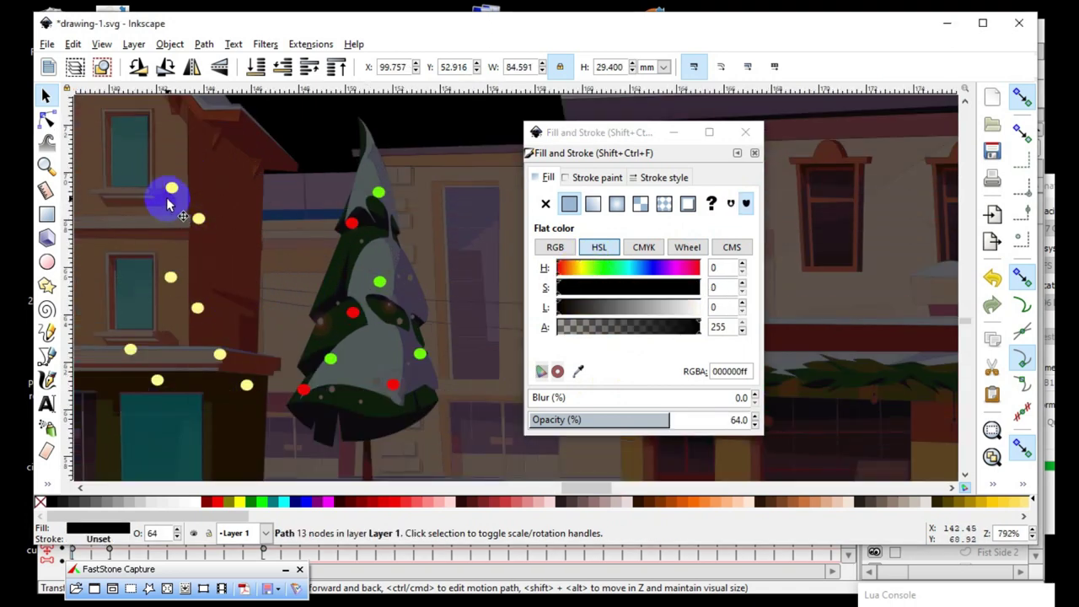
left_click(170, 190)
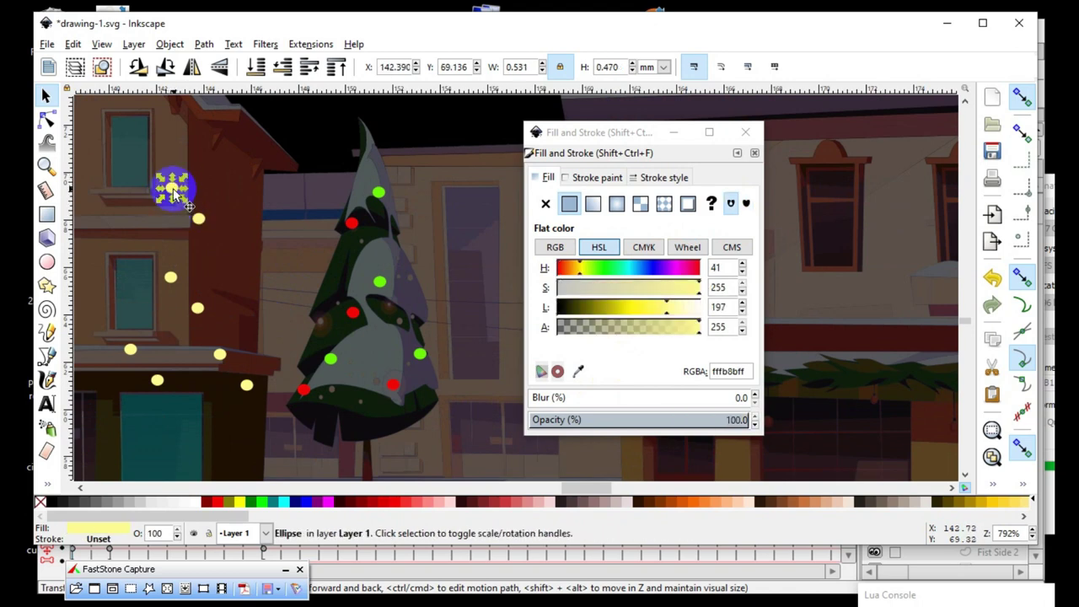
left_click_drag(172, 191, 357, 270)
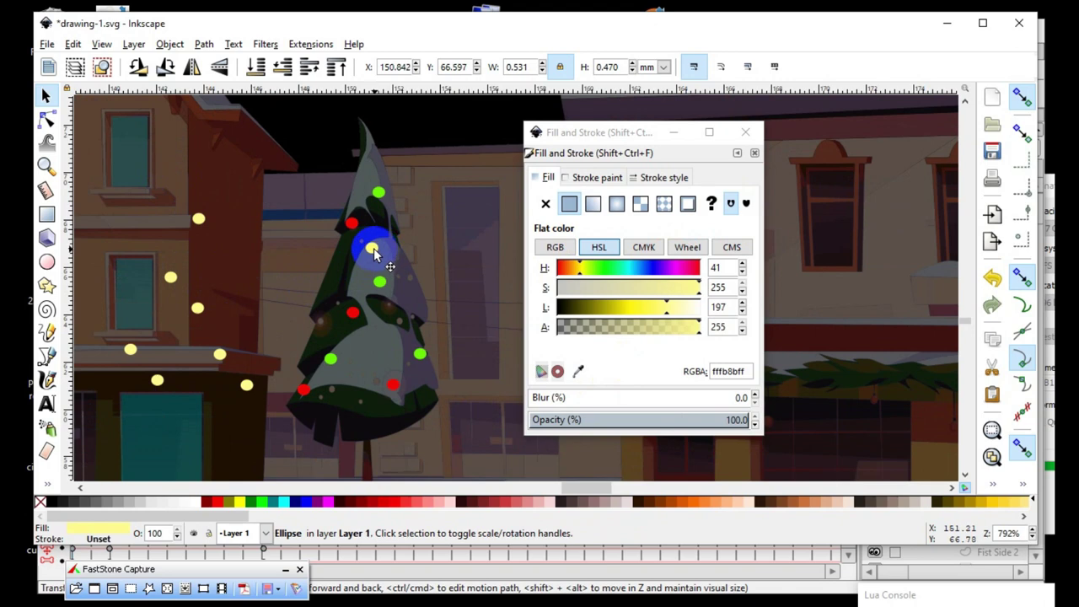
left_click_drag(198, 219, 371, 407)
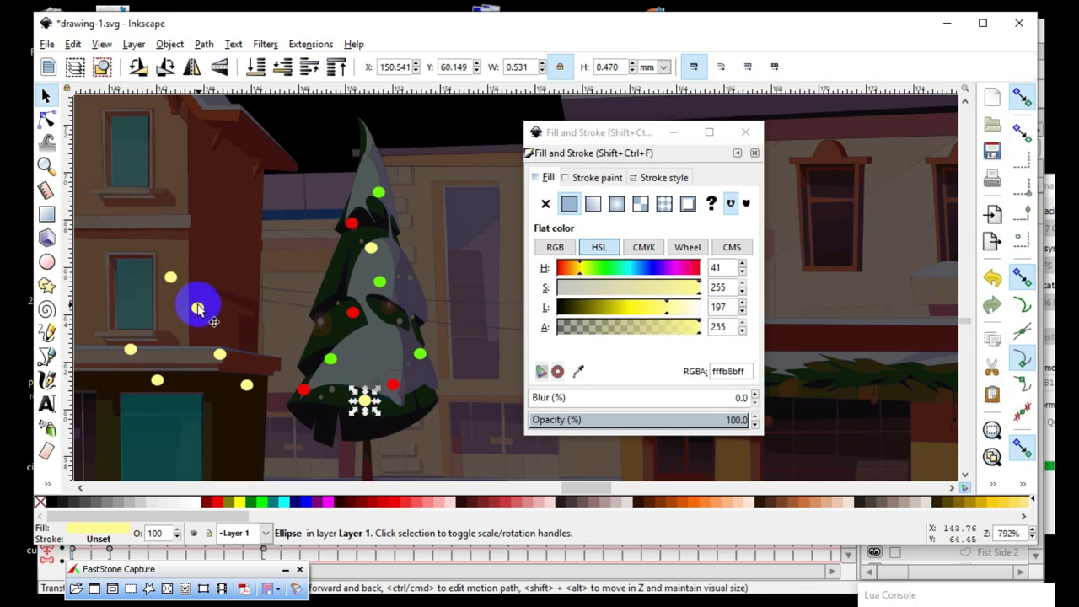
mouse_move(196, 308)
left_mouse_down()
mouse_move(377, 335)
mouse_move(406, 327)
mouse_move(407, 303)
left_mouse_up()
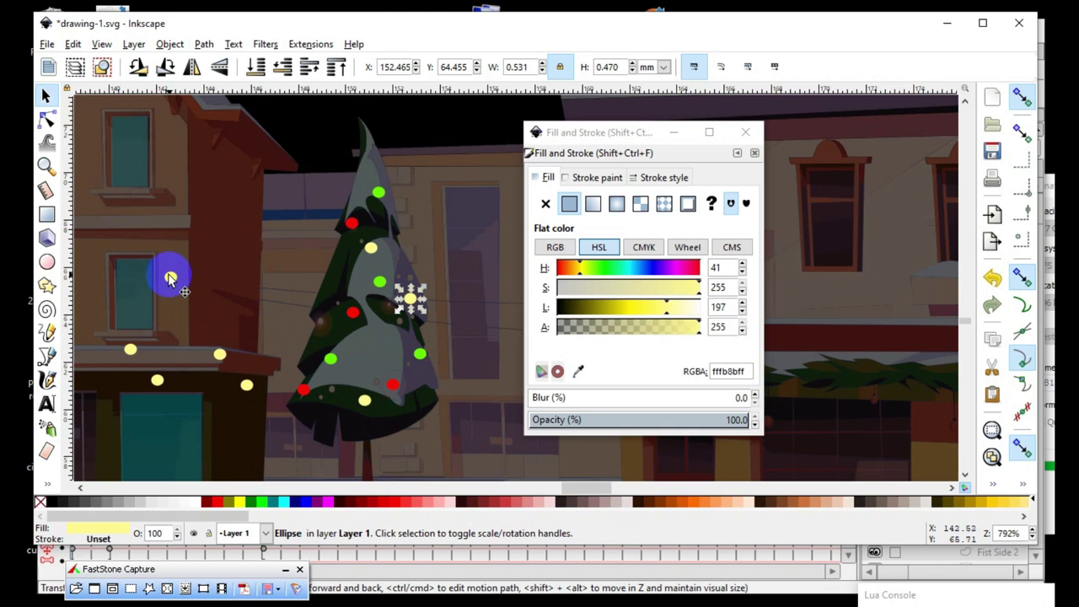
left_click_drag(169, 279, 335, 322)
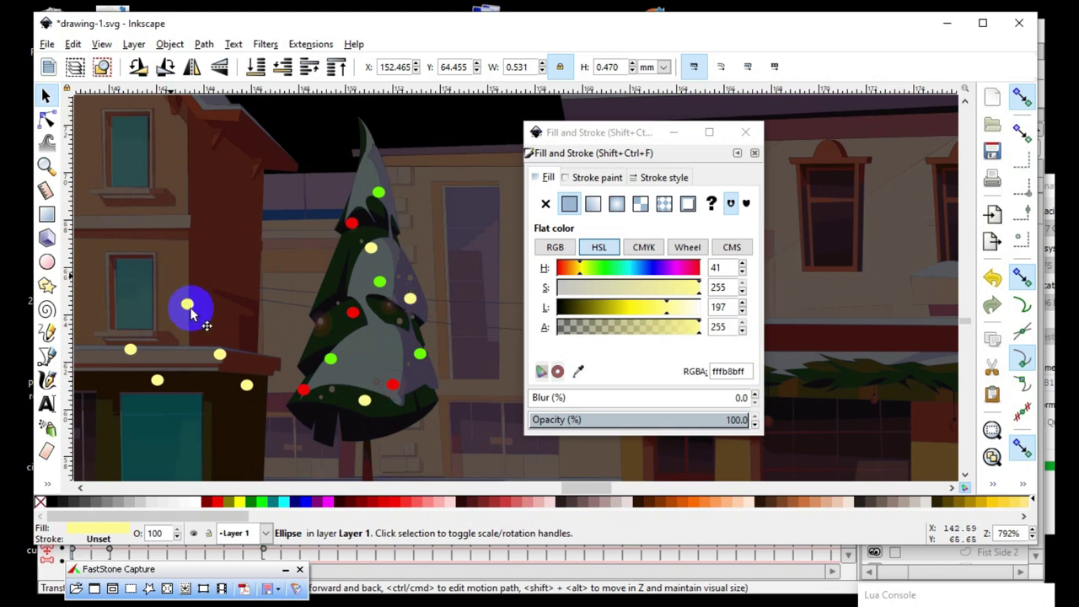
left_click(325, 323)
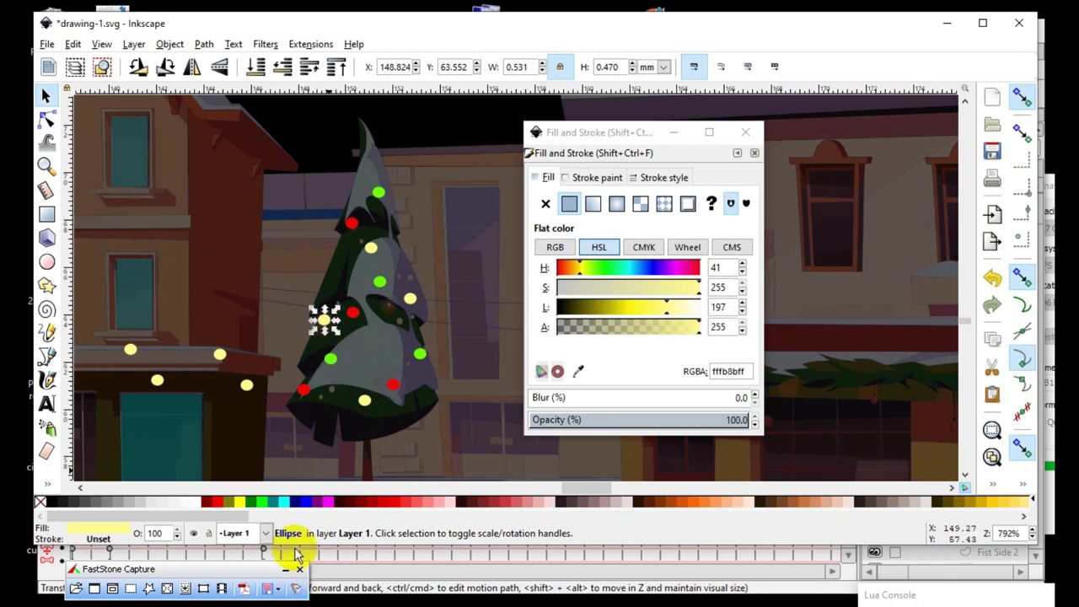
left_click(388, 455)
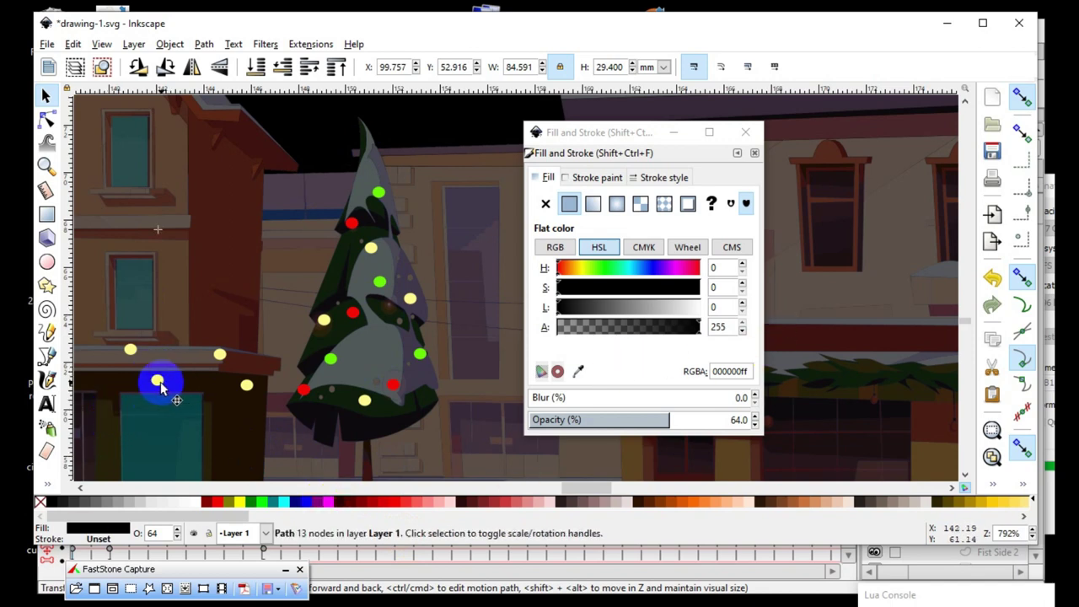
- Make the doorway light near-white (eaeaeaff), then move it and two more lights onto the tree
left_click(158, 382)
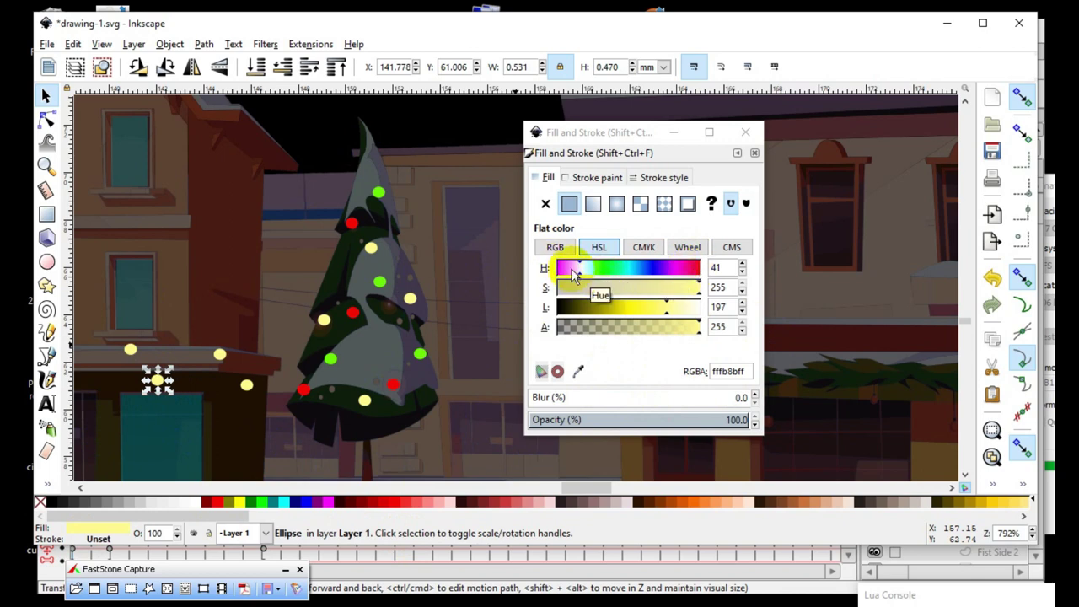
left_click_drag(692, 308, 688, 309)
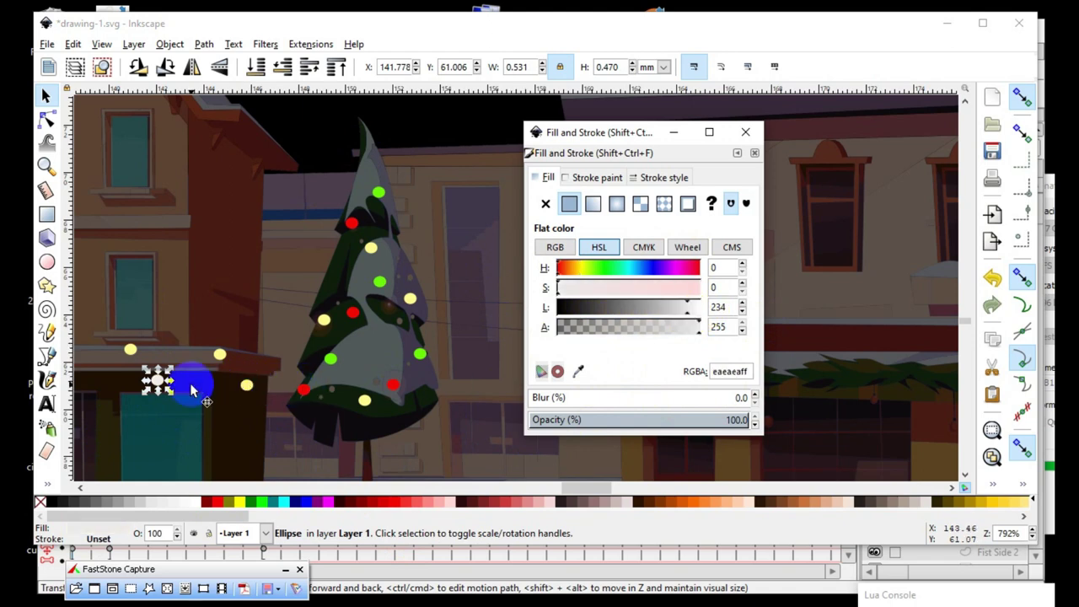
mouse_move(157, 379)
left_mouse_down()
mouse_move(230, 434)
mouse_move(291, 453)
mouse_move(397, 321)
left_mouse_up()
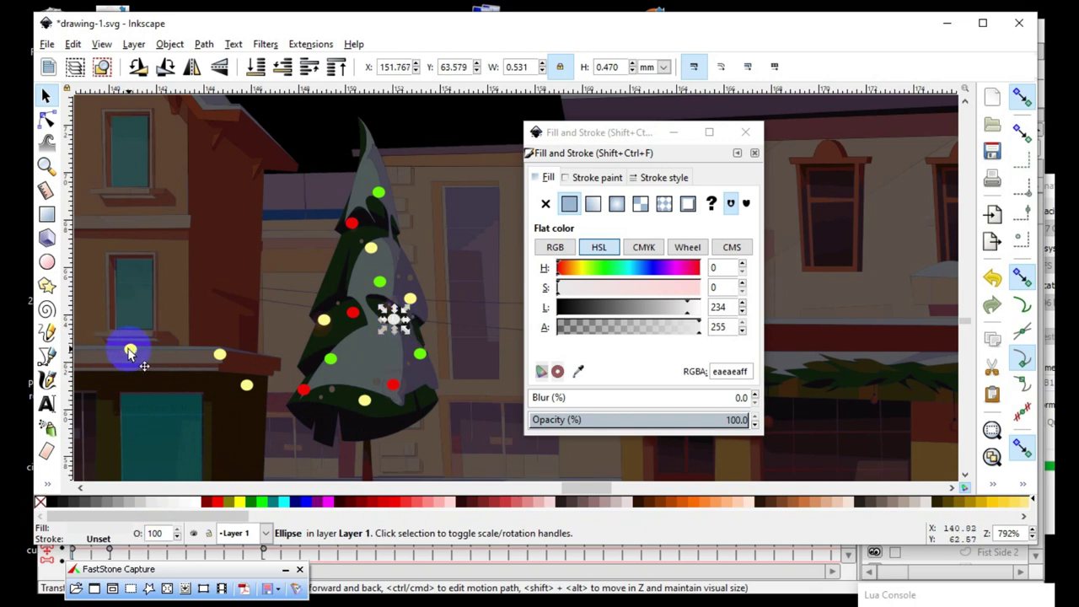
mouse_move(131, 354)
left_mouse_down()
mouse_move(156, 410)
mouse_move(279, 417)
mouse_move(366, 306)
mouse_move(284, 456)
mouse_move(320, 250)
mouse_move(342, 283)
left_mouse_up()
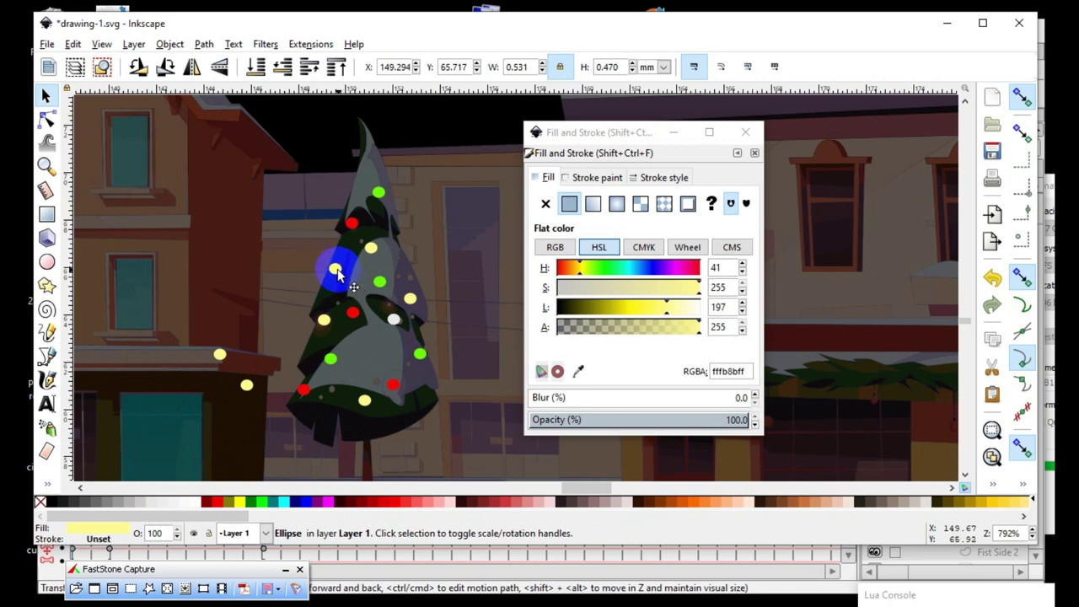
mouse_move(337, 270)
left_mouse_down()
mouse_move(264, 381)
mouse_move(145, 431)
mouse_move(301, 334)
mouse_move(340, 281)
left_mouse_up()
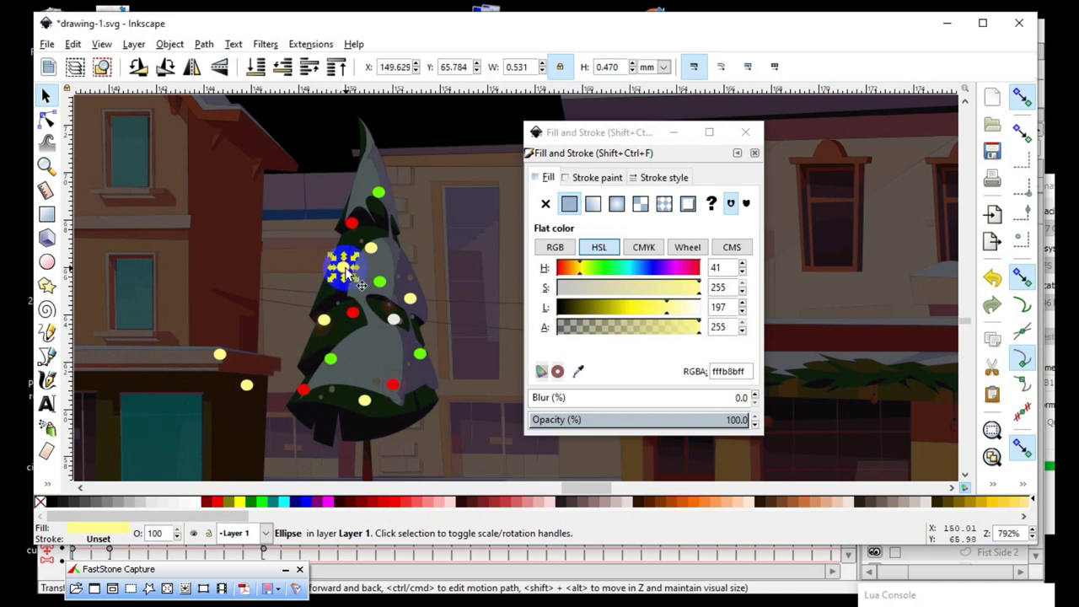
- Turn two tree lights lavender, including one newly moved from the building
left_click(658, 268)
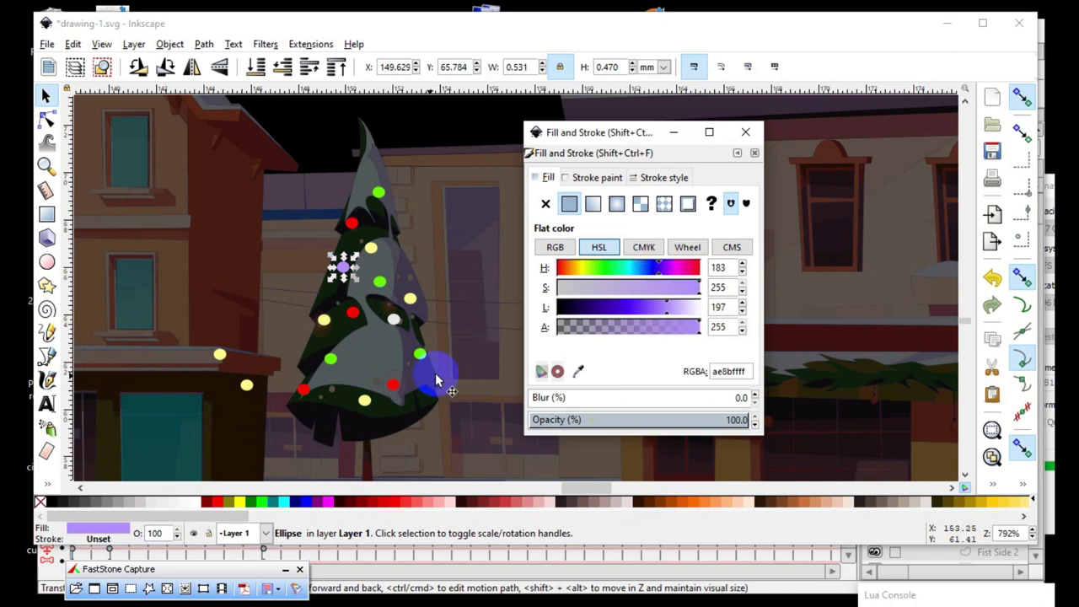
left_click(241, 262)
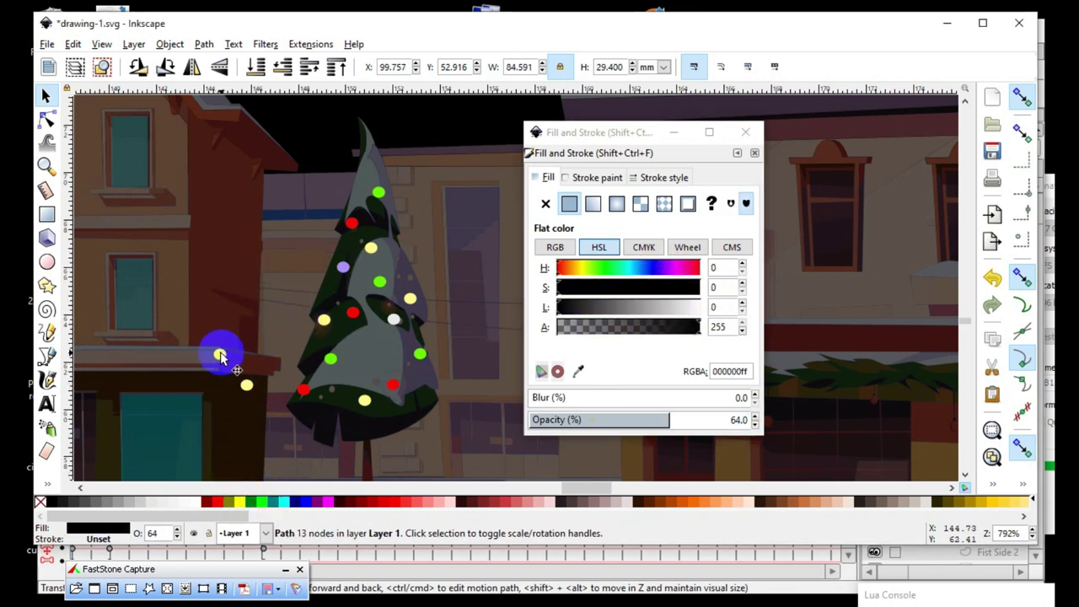
left_click_drag(219, 356, 341, 396)
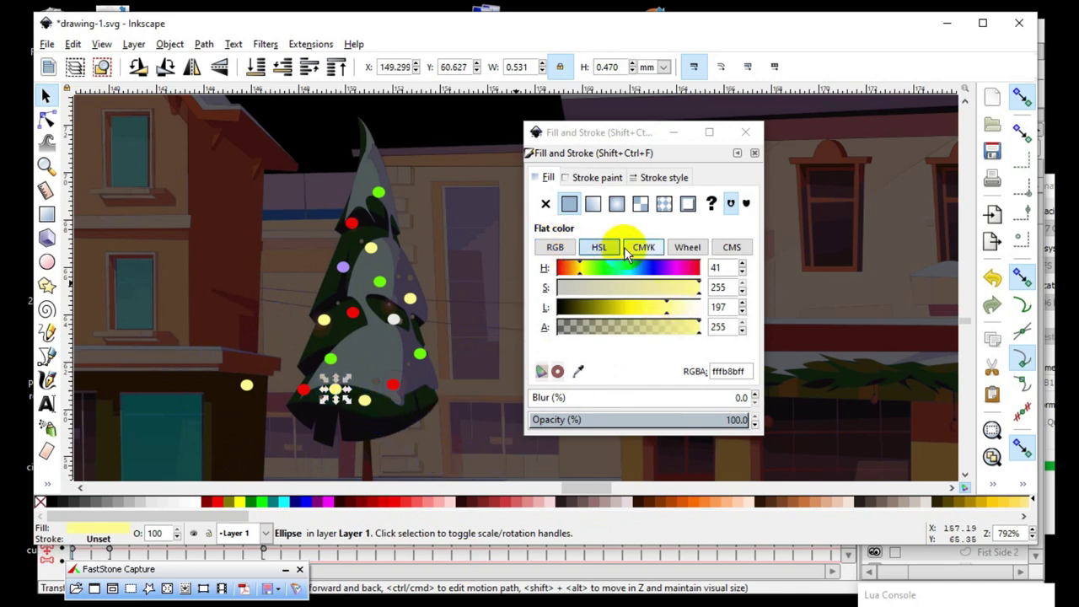
left_click(653, 268)
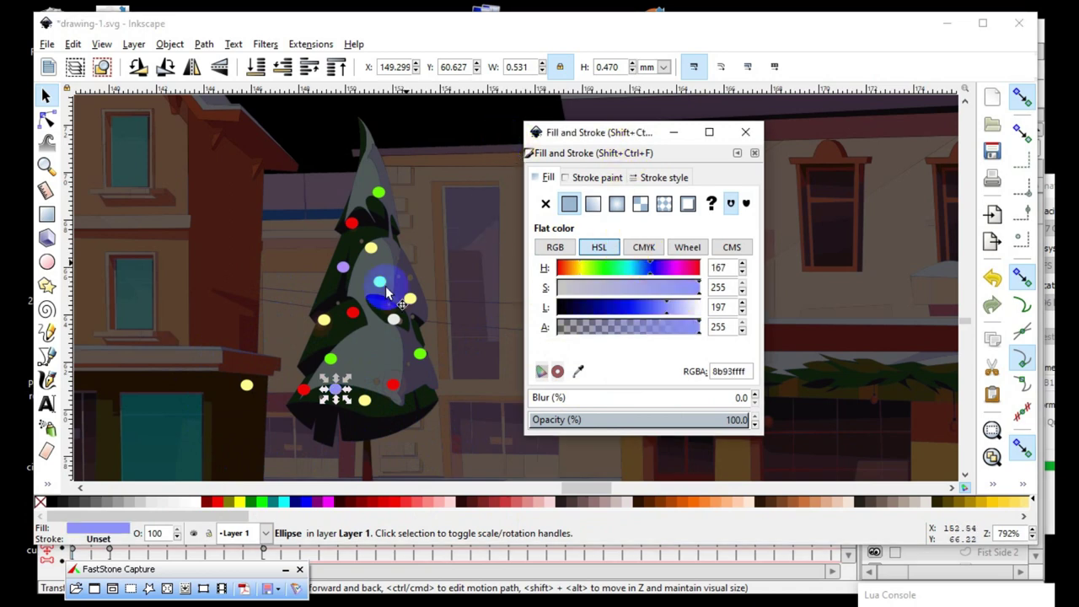
- Move another yellow light from the building to the centre of the tree
left_click(446, 198)
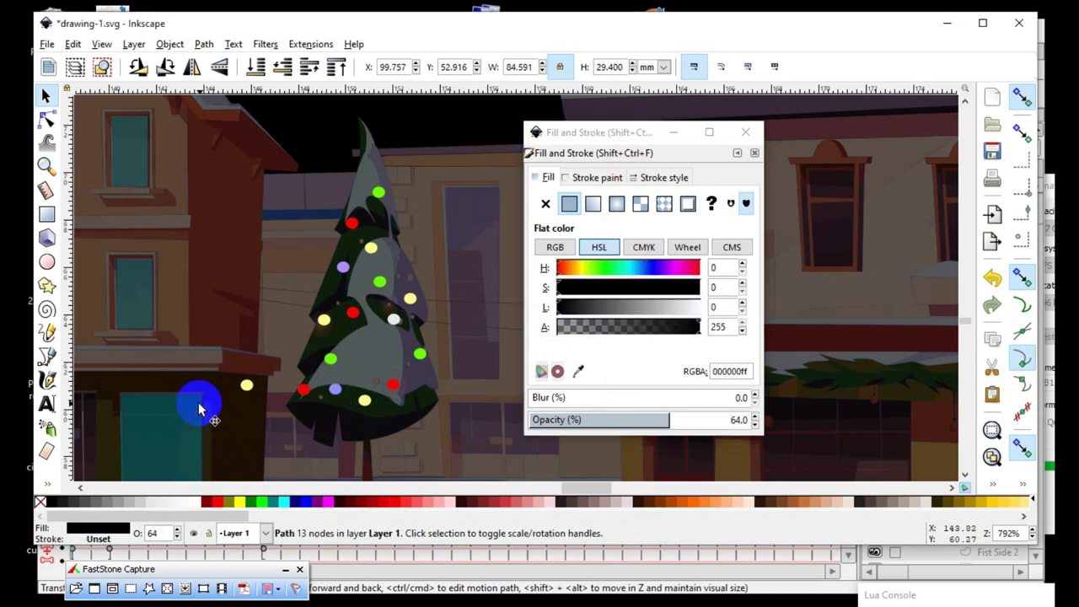
left_click_drag(246, 386, 217, 428)
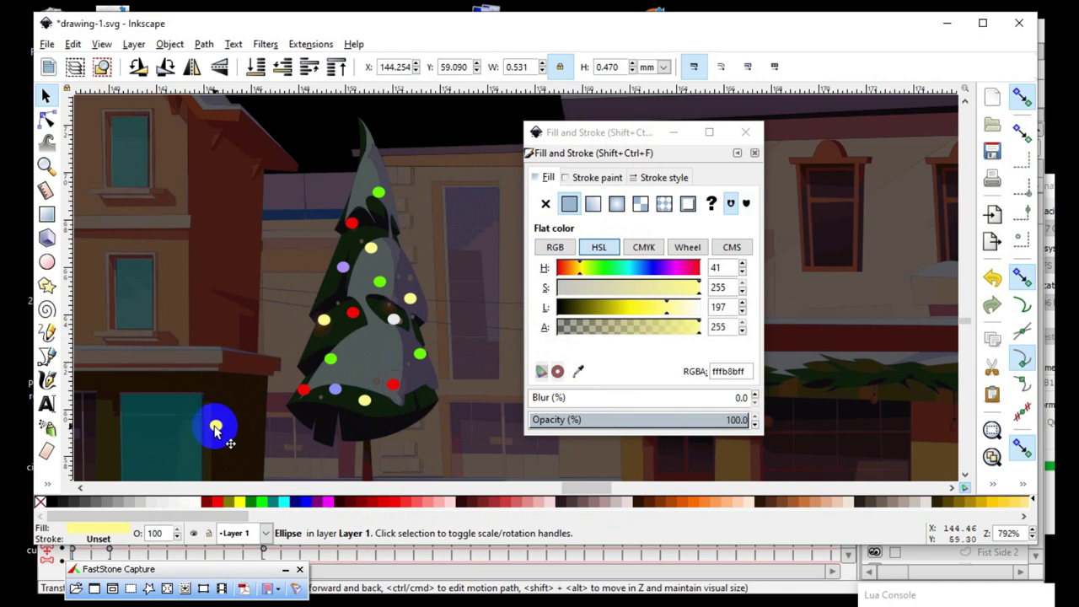
mouse_move(381, 484)
left_mouse_down()
mouse_move(424, 476)
mouse_move(439, 413)
mouse_move(382, 363)
left_mouse_up()
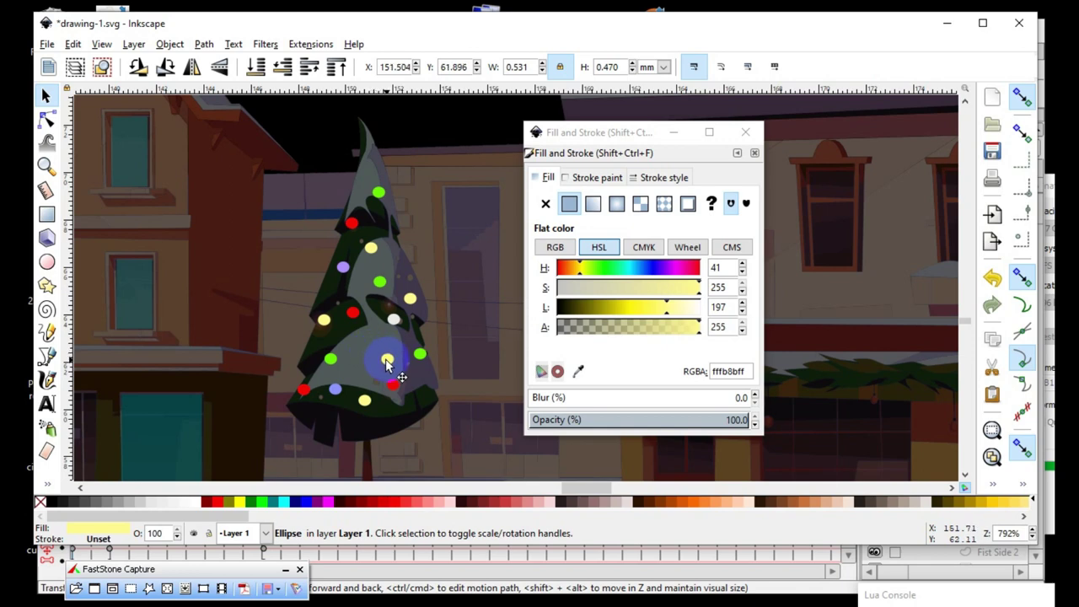
- Cut the stray green light on the house wall out of the drawing
left_click(430, 438)
scroll(334, 367, "down", 2)
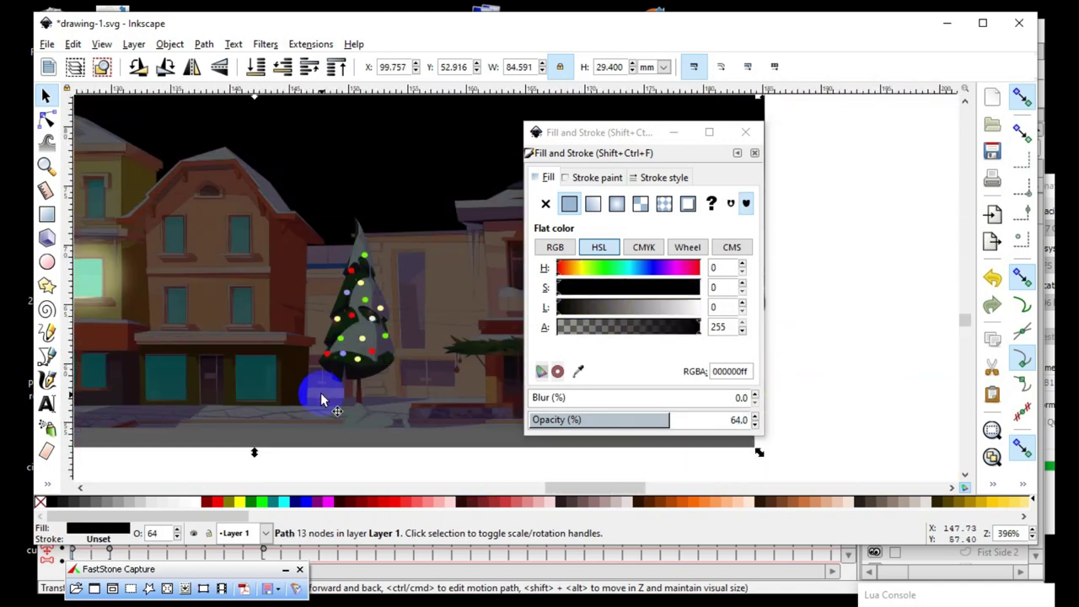
scroll(360, 371, "up", 2)
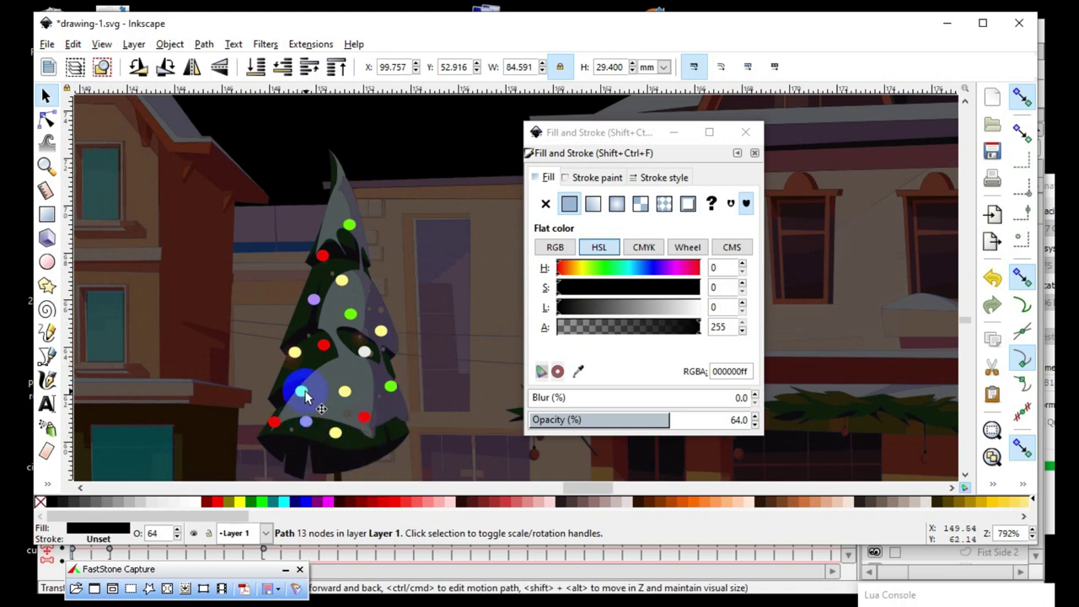
left_click_drag(305, 393, 143, 272)
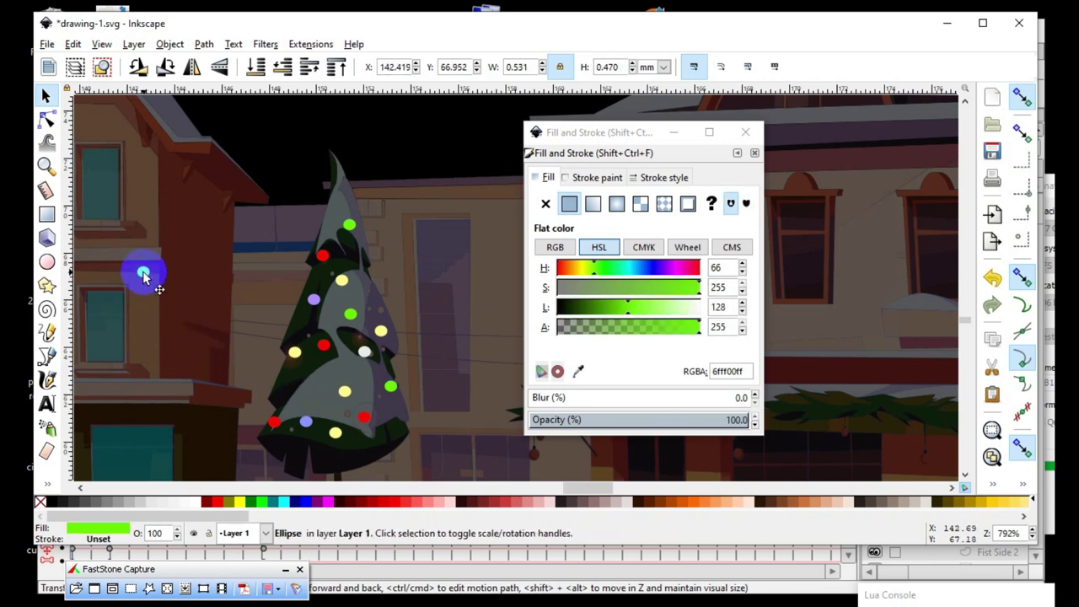
left_click(304, 391)
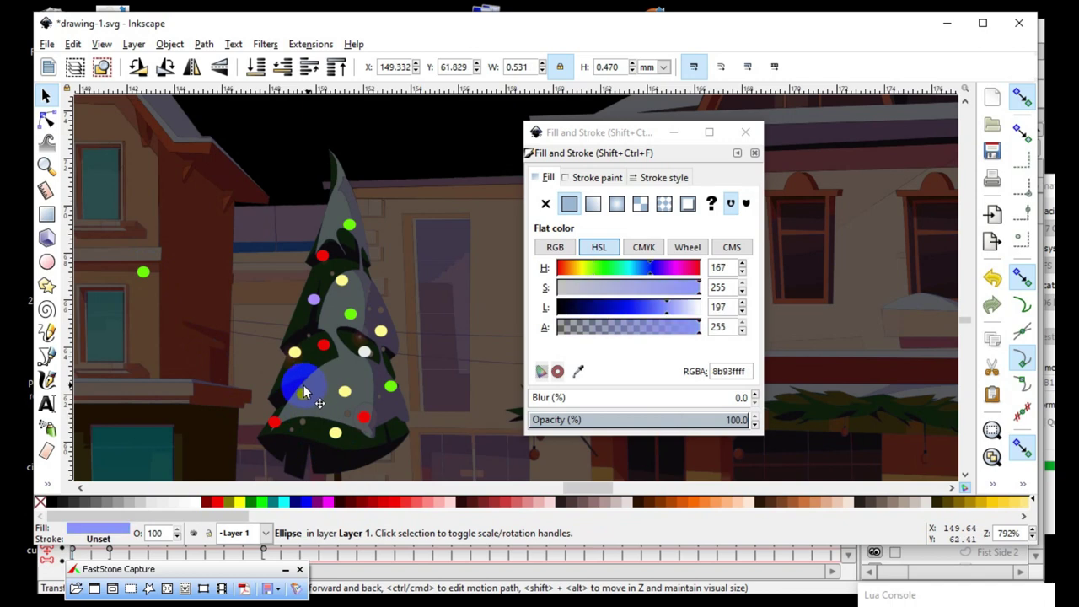
left_click(143, 271)
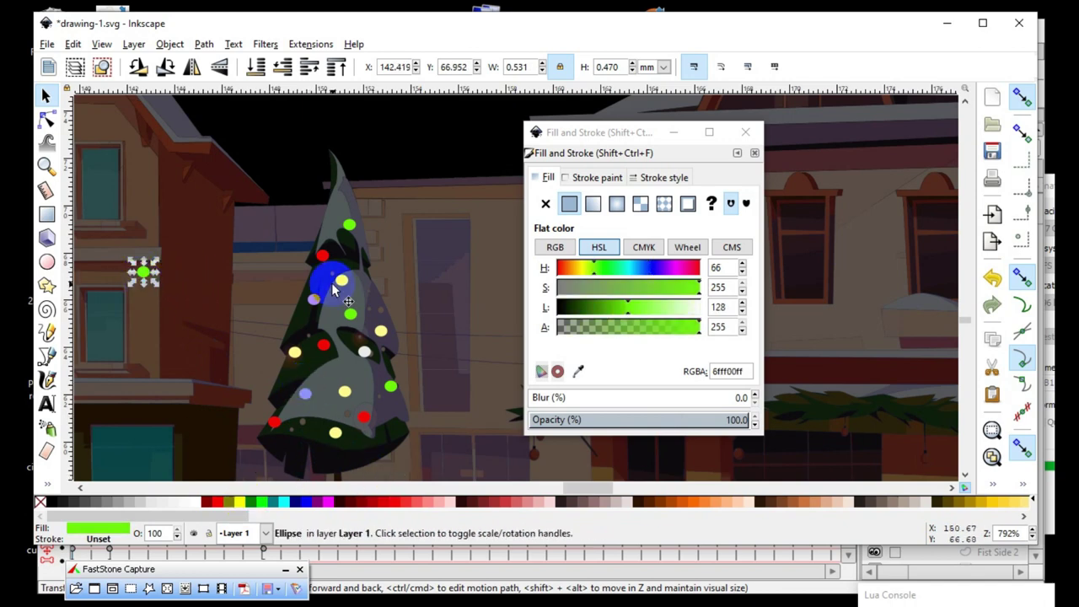
left_click(73, 45)
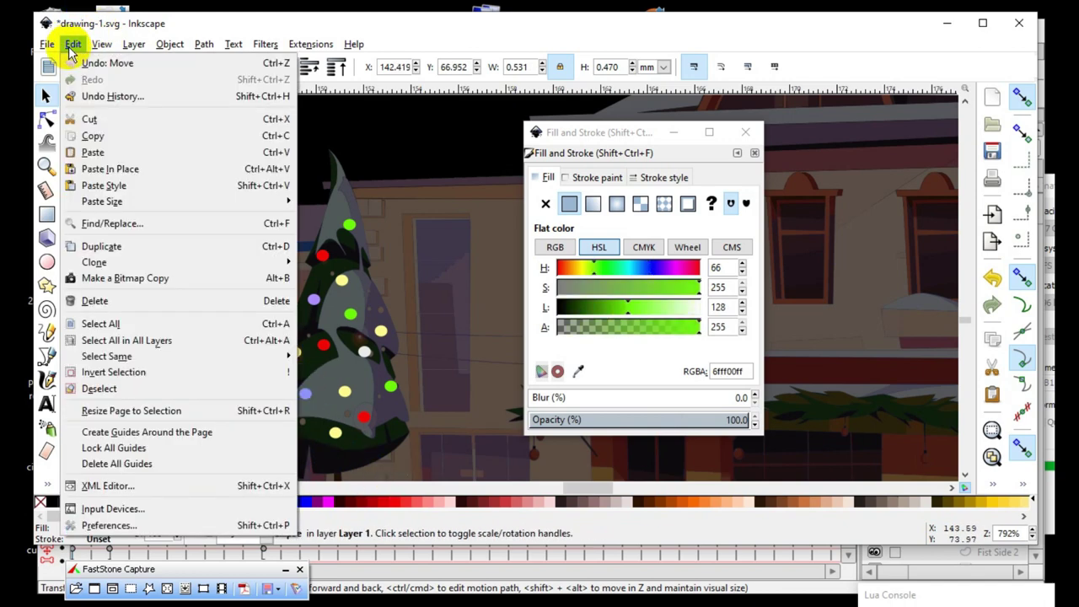
left_click(91, 121)
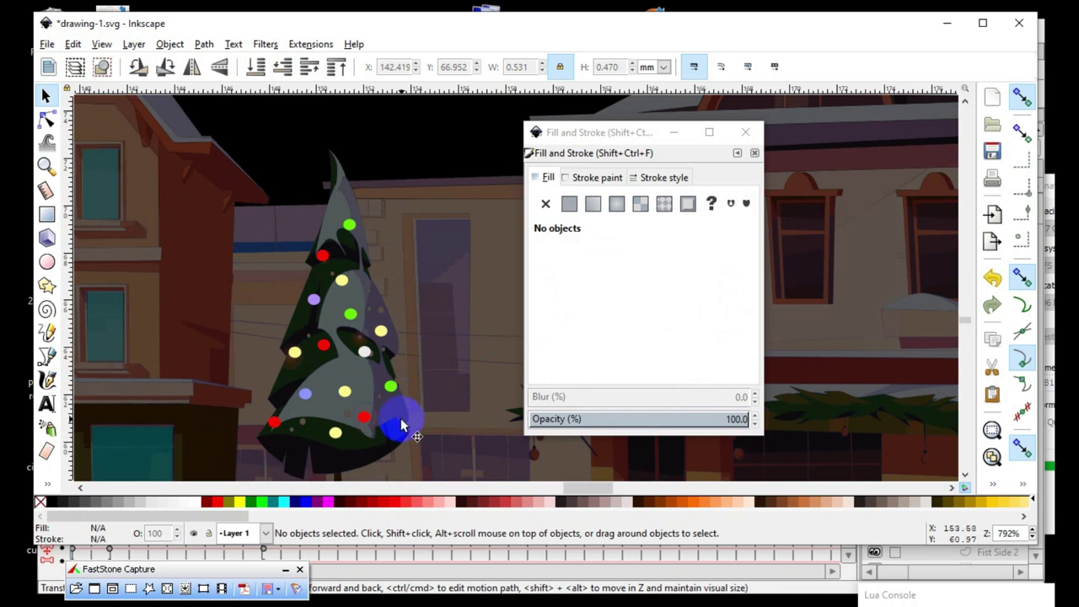
- Select the green light at the top of the tree and show the extra tools
scroll(373, 342, "up", 1, "ctrl")
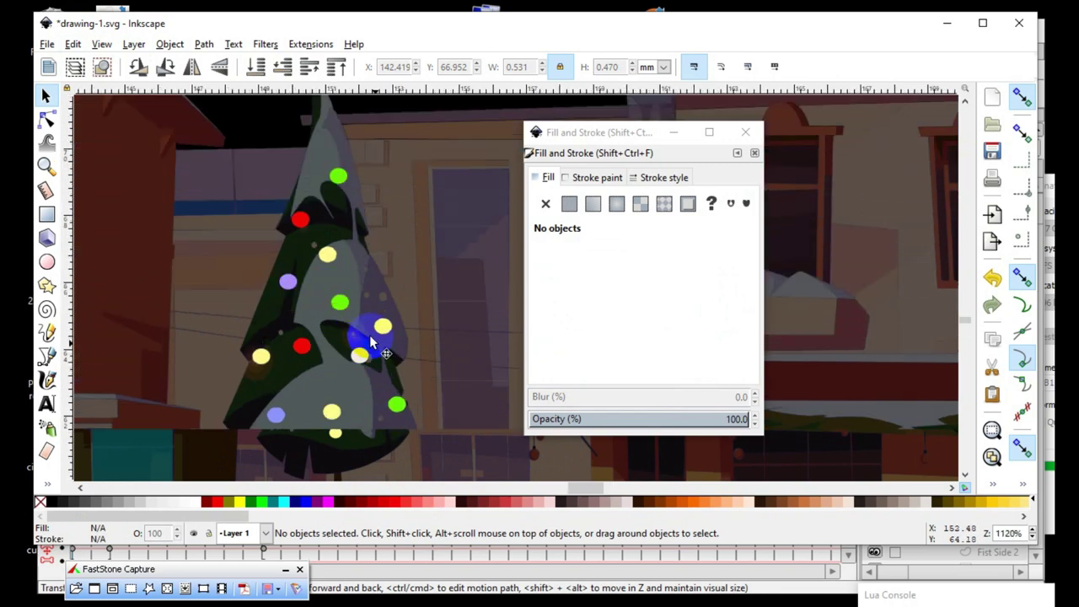
left_click(338, 175)
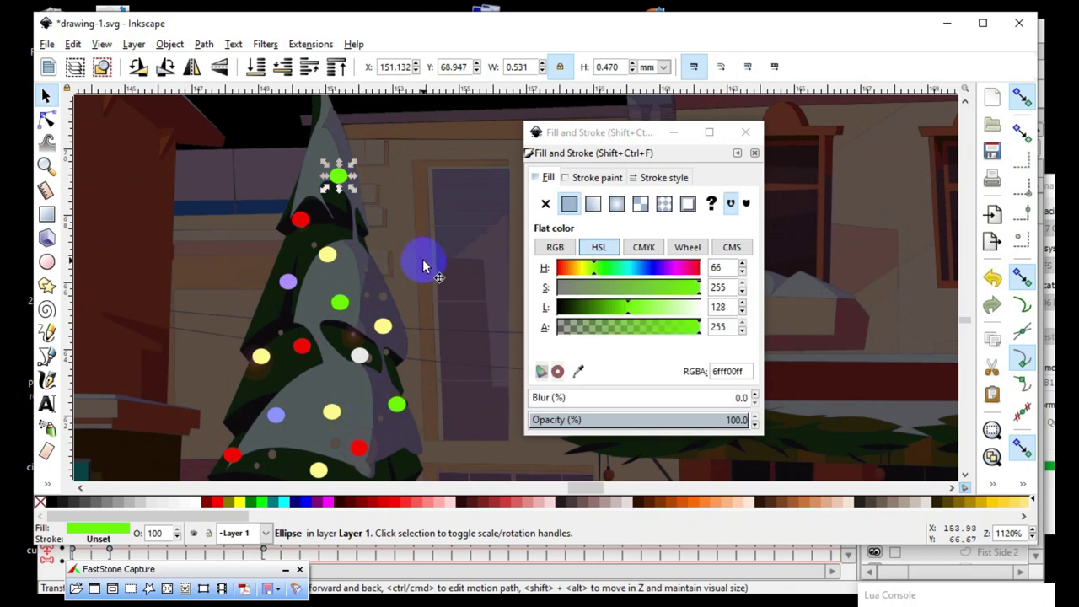
left_click(47, 483)
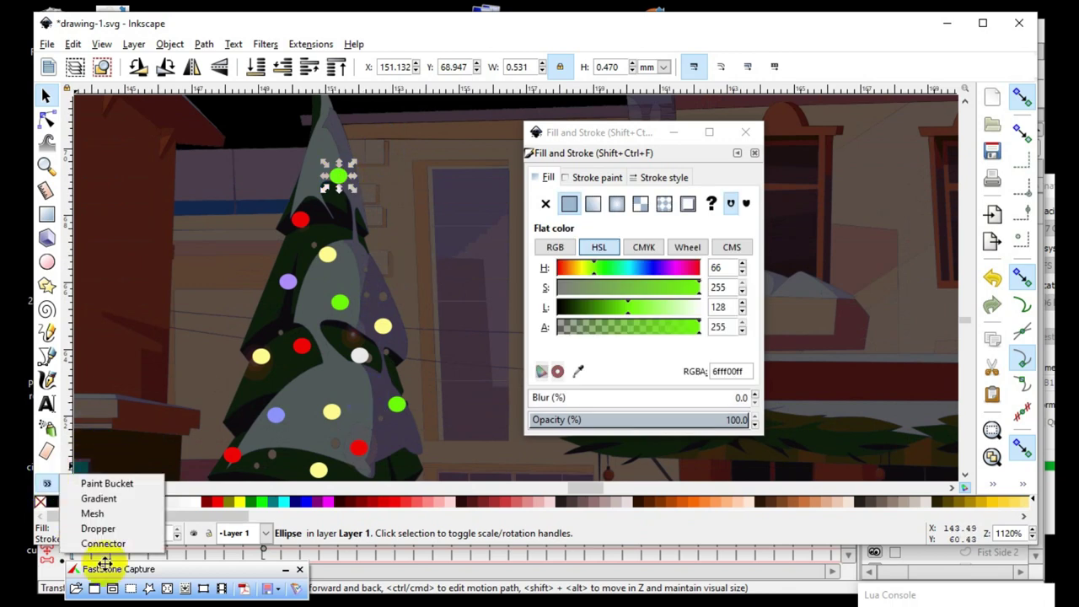
- Try a paint-bucket fill, then cut away the oversized translucent fill circle
left_click(106, 485)
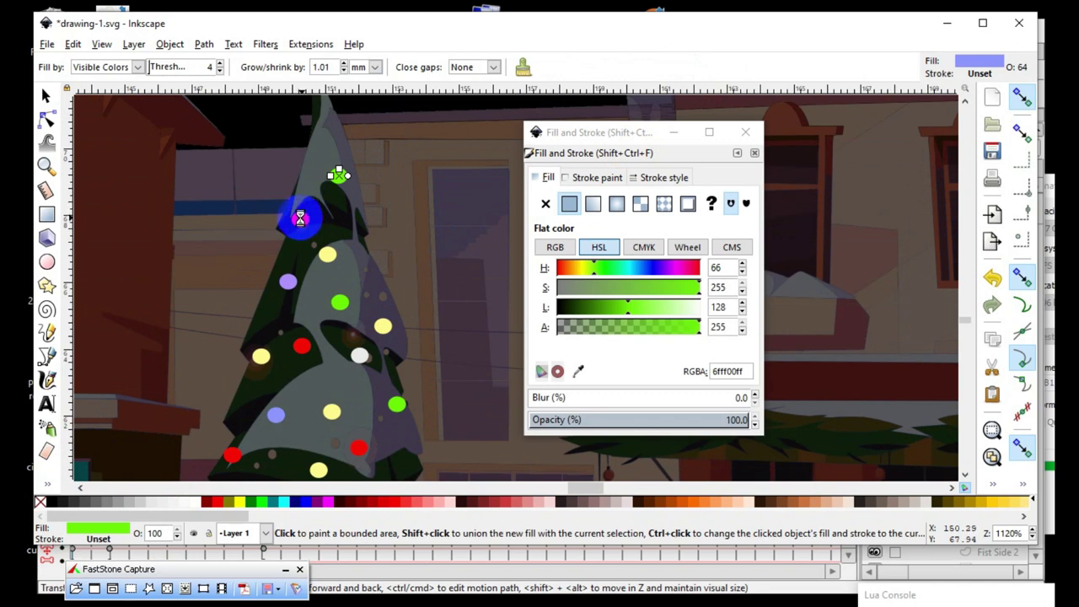
scroll(289, 169, "up", 1)
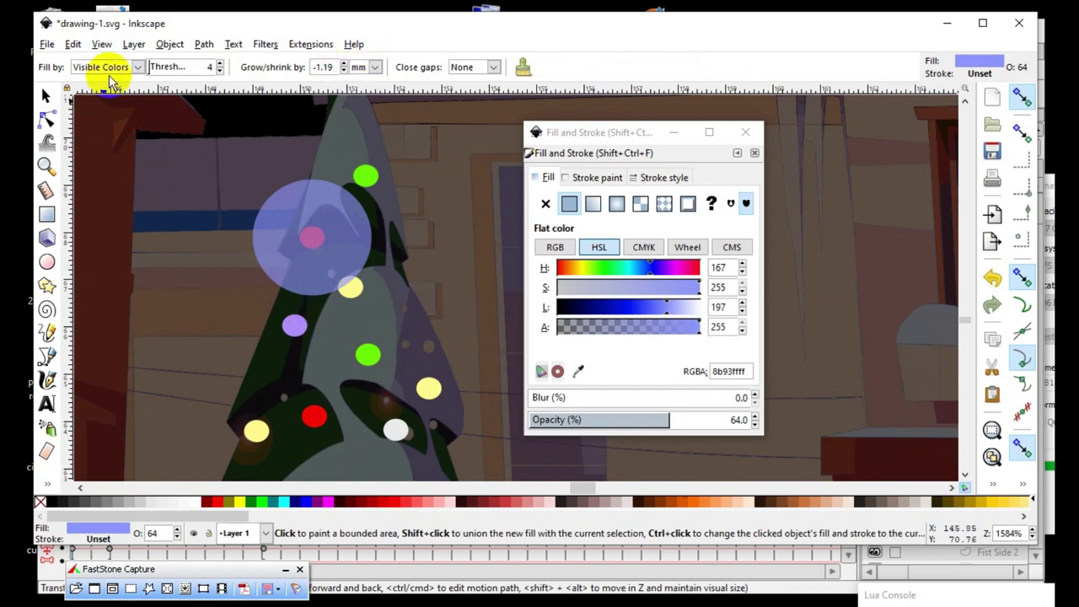
left_click(46, 96)
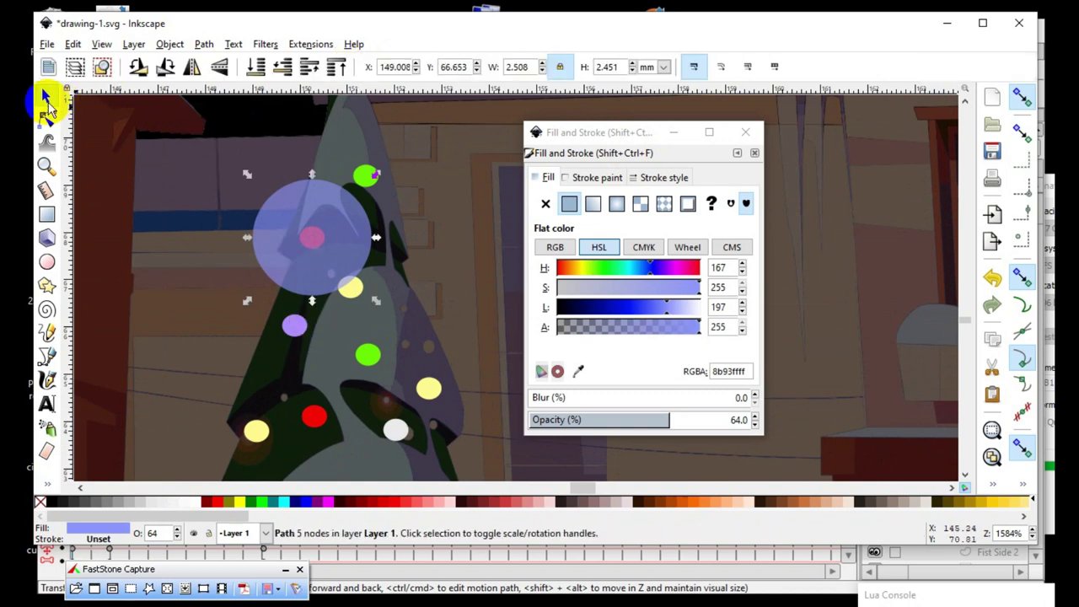
left_click(73, 45)
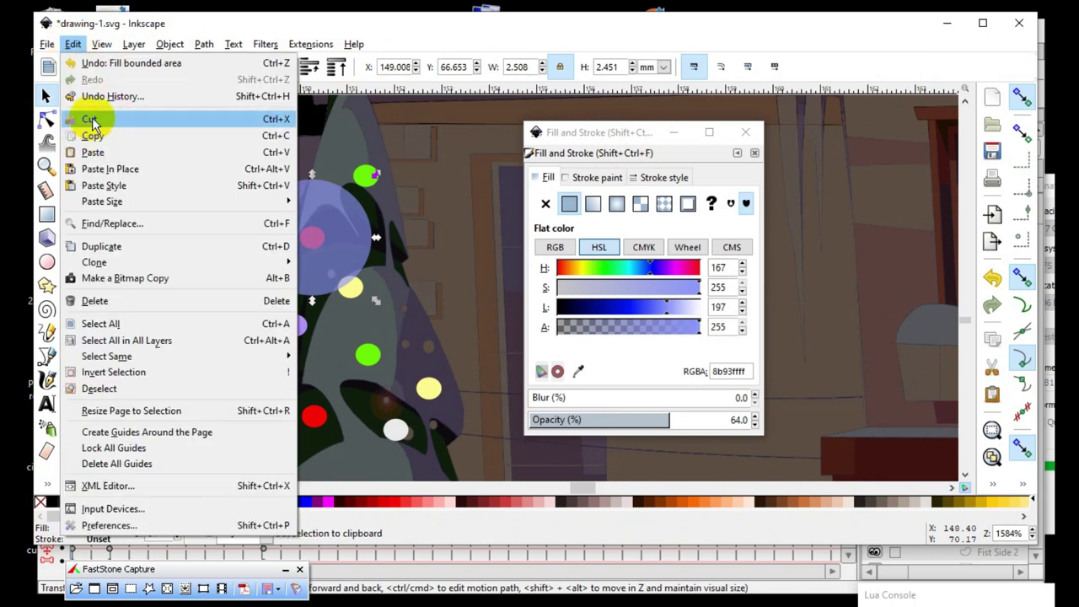
left_click(90, 118)
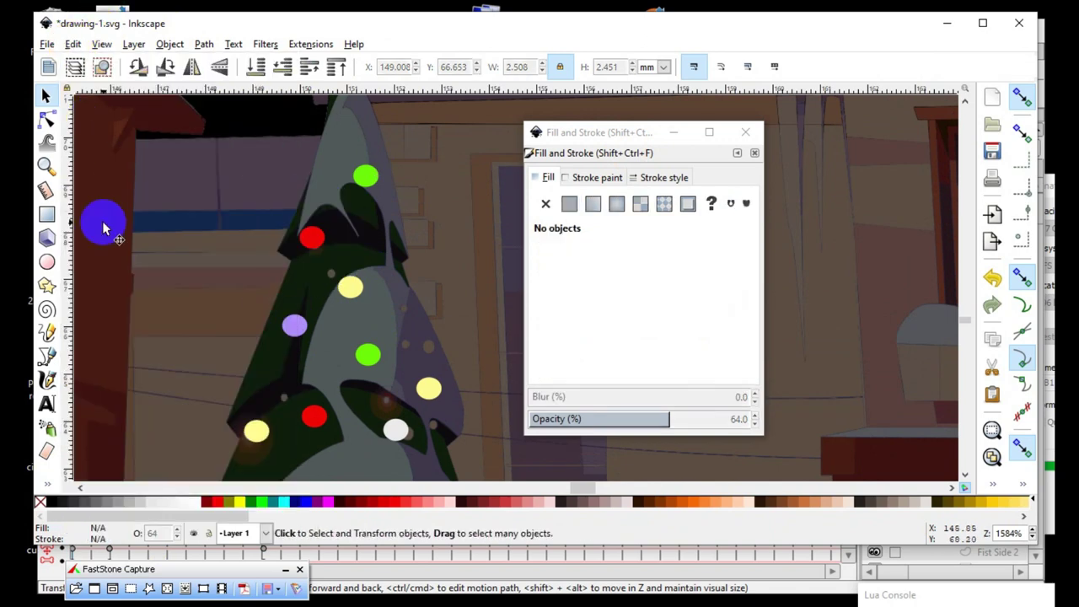
- Bucket-fill the yellow light's area with grow/shrink -0.99 mm, undoing a failed fill
left_click(49, 484)
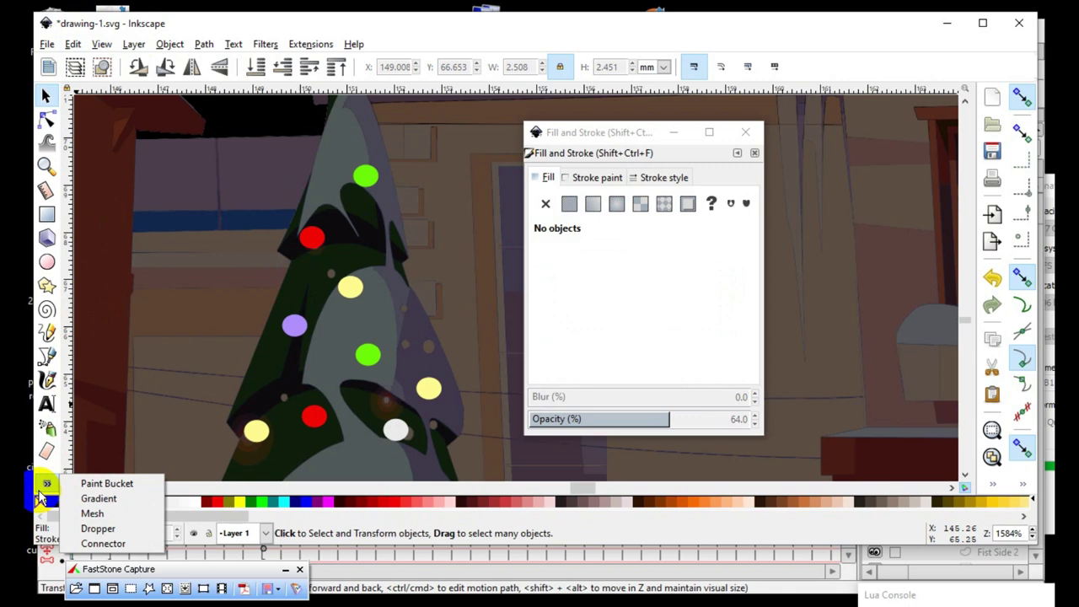
left_click(107, 484)
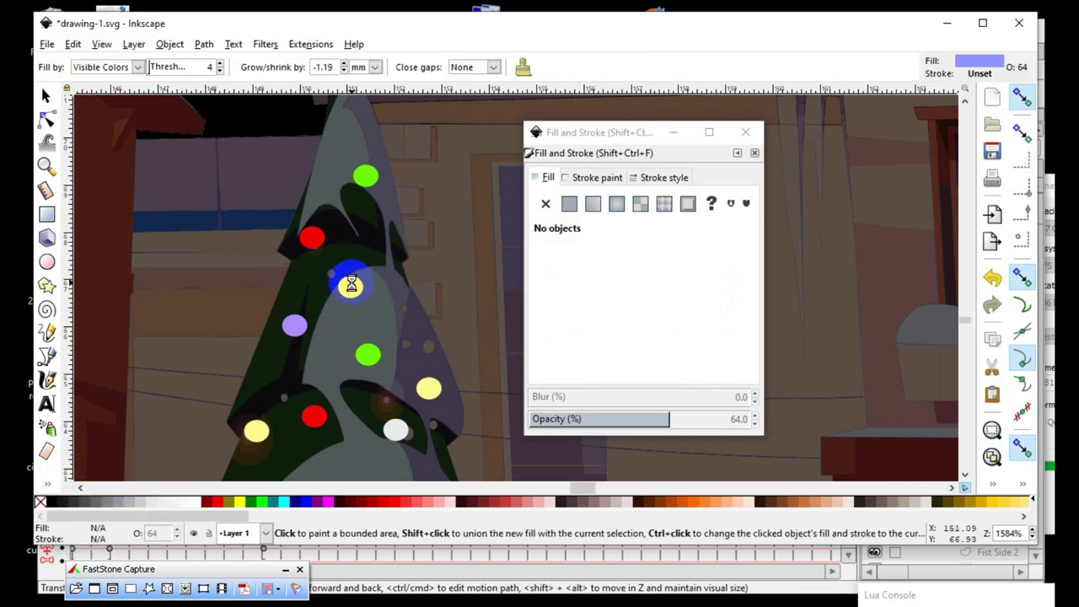
scroll(427, 278, "up", 1)
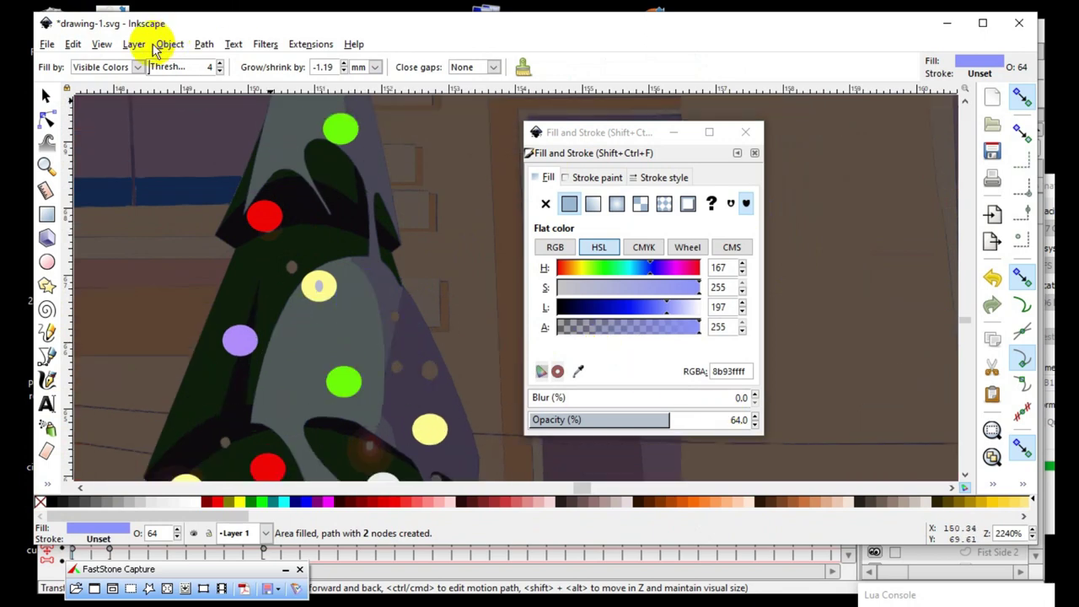
left_click(78, 46)
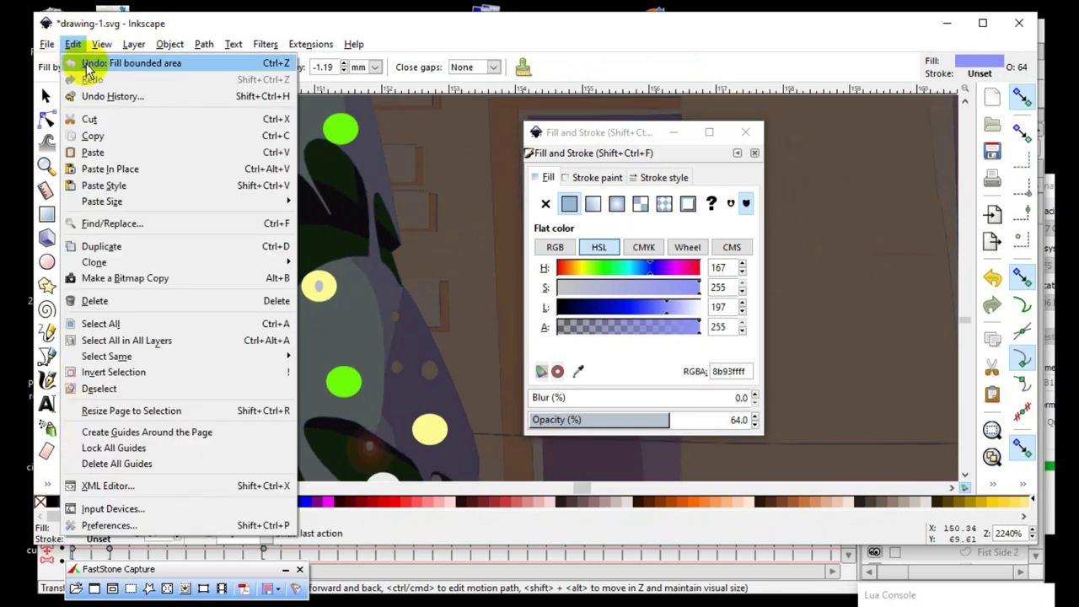
left_click(84, 65)
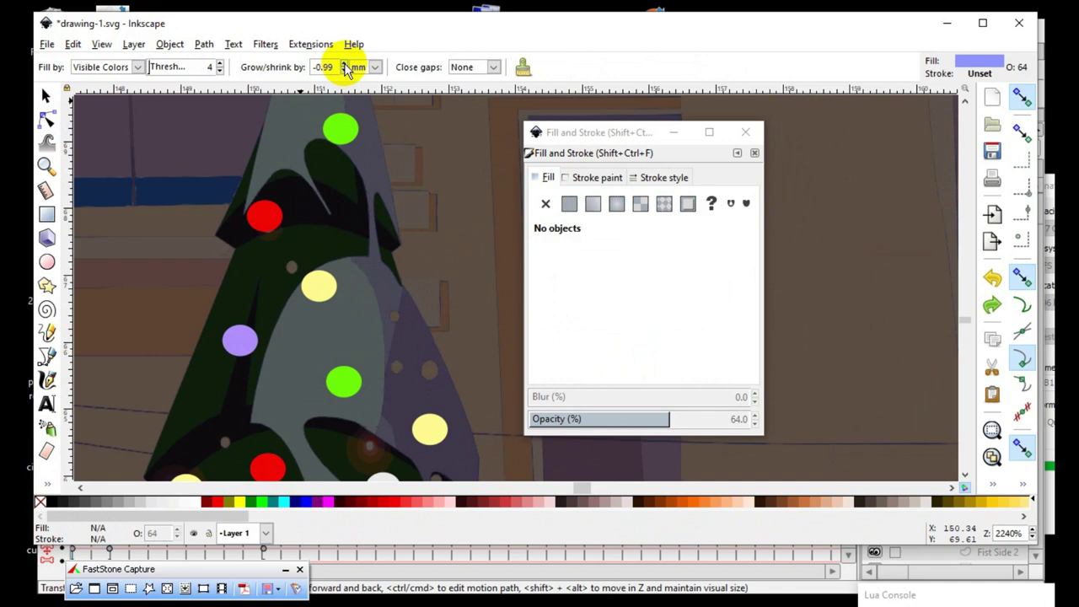
left_click(328, 268)
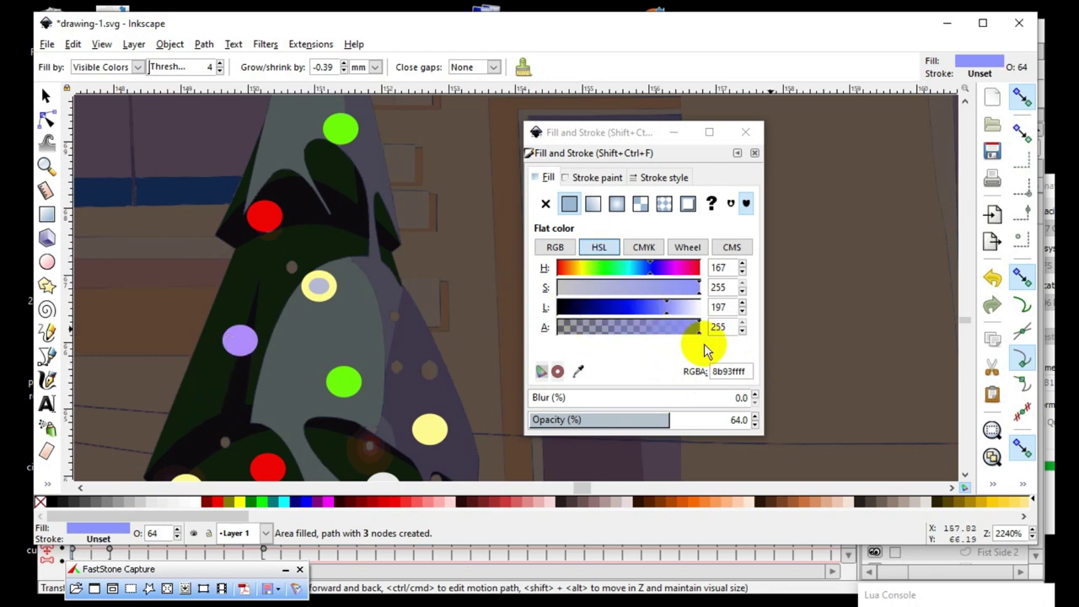
- Make the new fill a darker saturated yellow at 62.6% opacity
left_click_drag(691, 310, 693, 312)
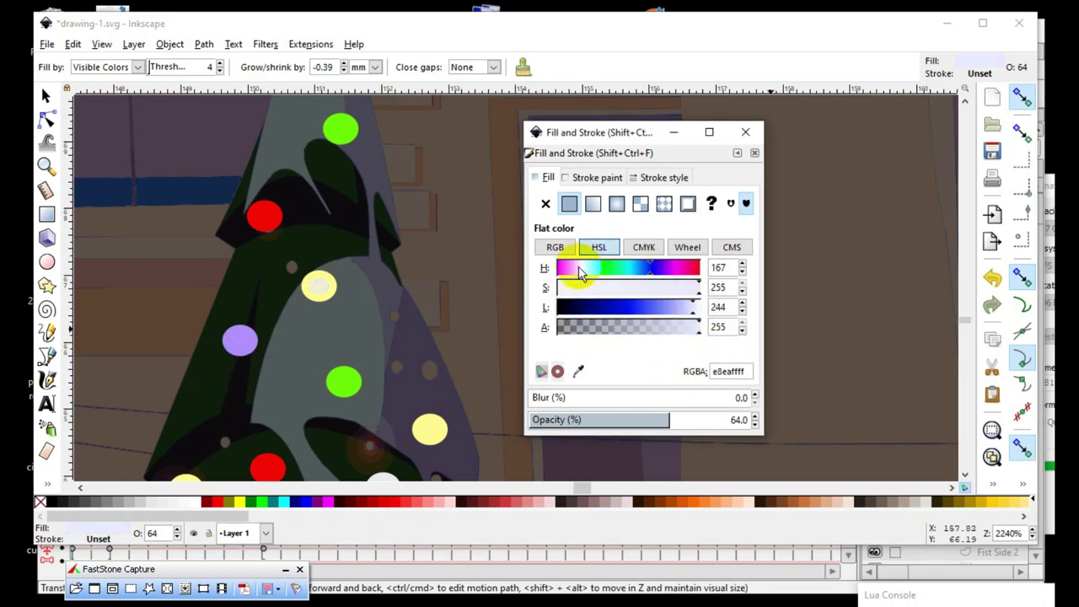
left_click(582, 270)
left_click(636, 310)
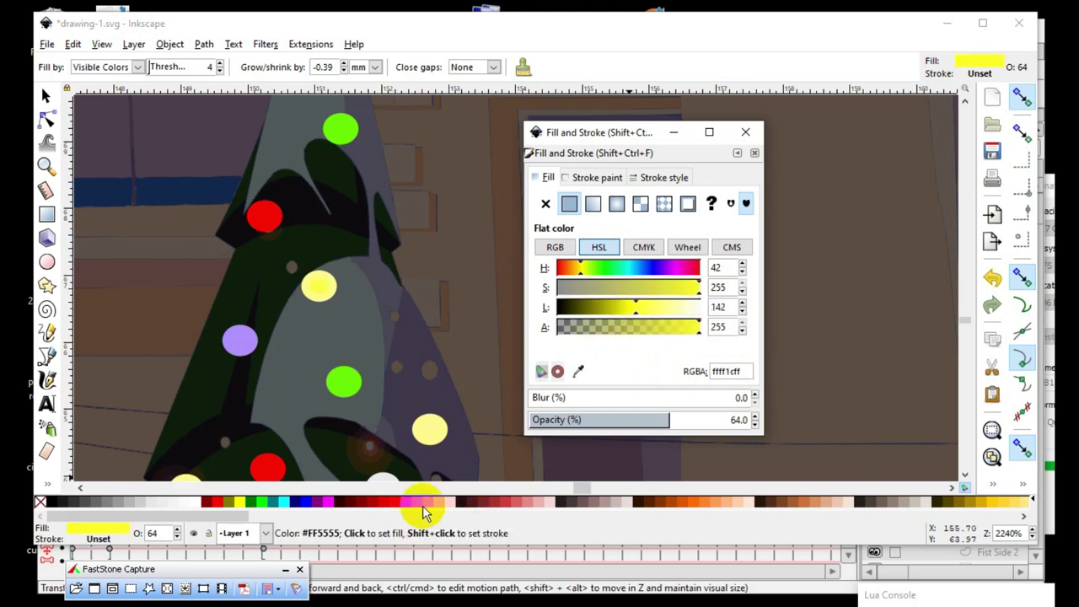
scroll(297, 292, "up", 1)
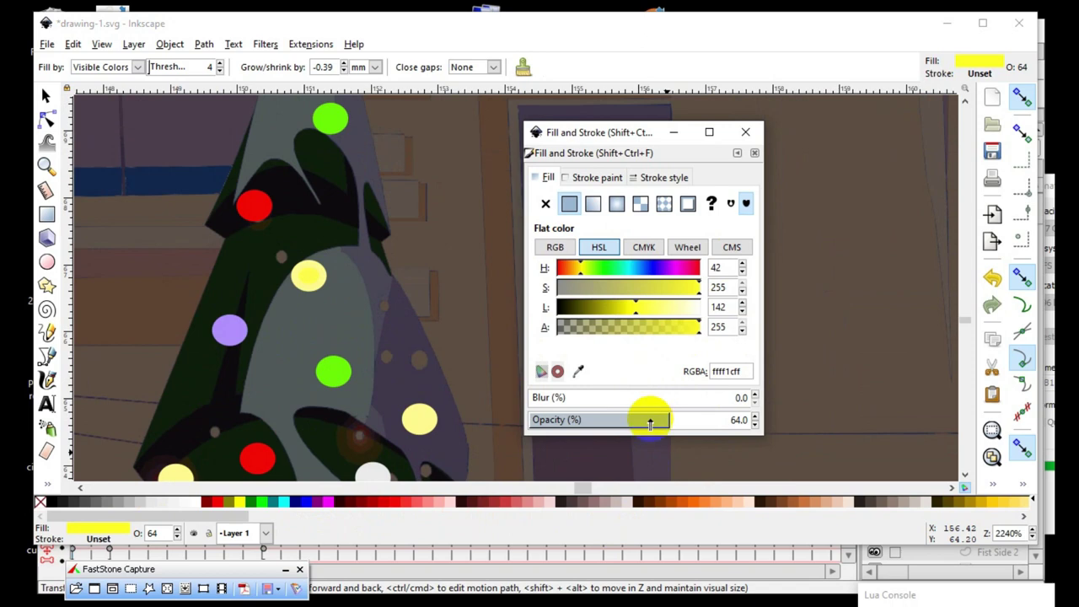
mouse_move(650, 423)
left_mouse_down()
mouse_move(628, 423)
mouse_move(666, 420)
left_mouse_up()
left_click_drag(651, 310, 626, 314)
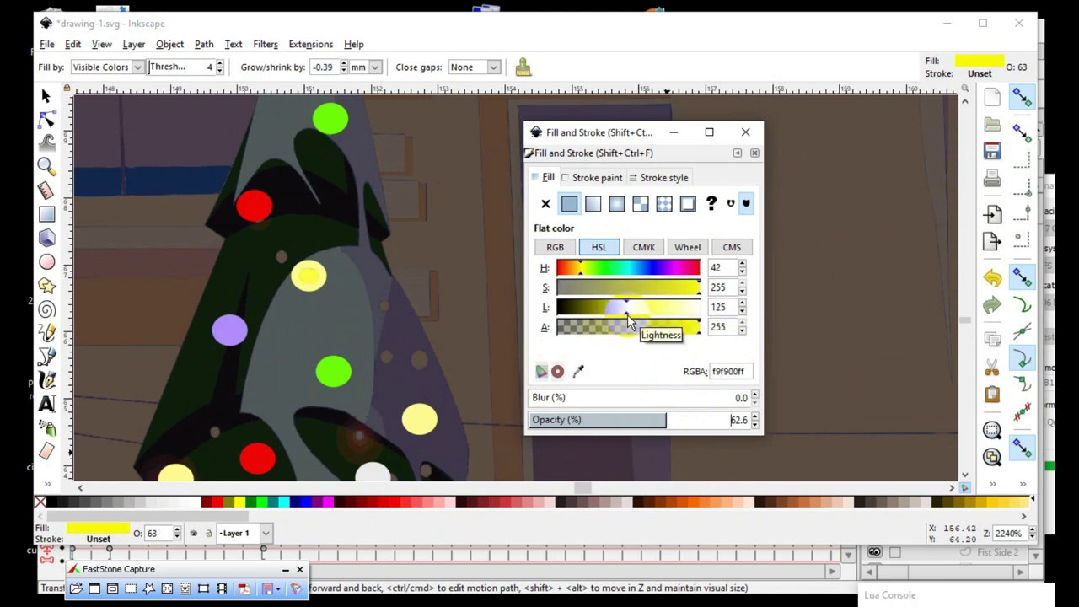
- Bucket-fill the lower-left yellow light and blur the fill 18.7% into a glow
left_click(421, 413)
scroll(400, 232, "down", 1)
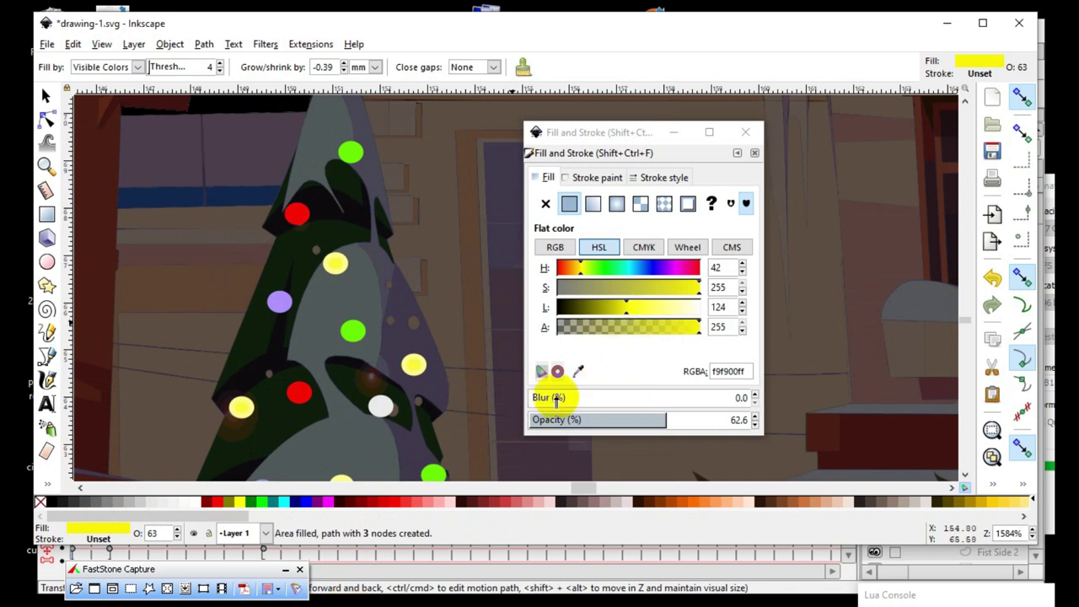
left_click_drag(556, 399, 651, 412)
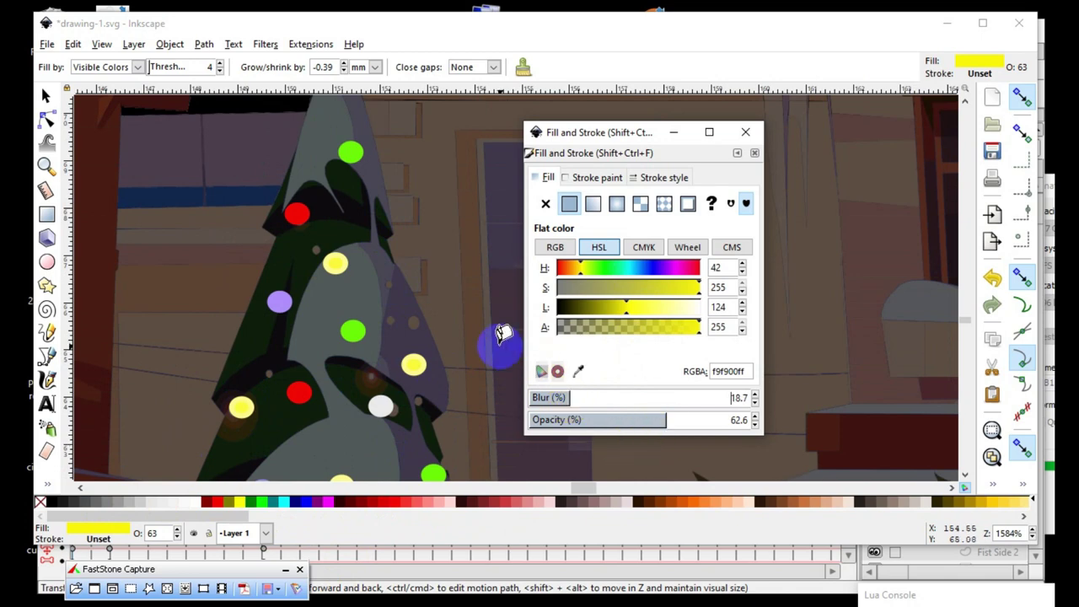
- Fill the white ornament with a near-white (edededff) glow at 15.5% blur and 75.5% opacity
left_click(384, 396)
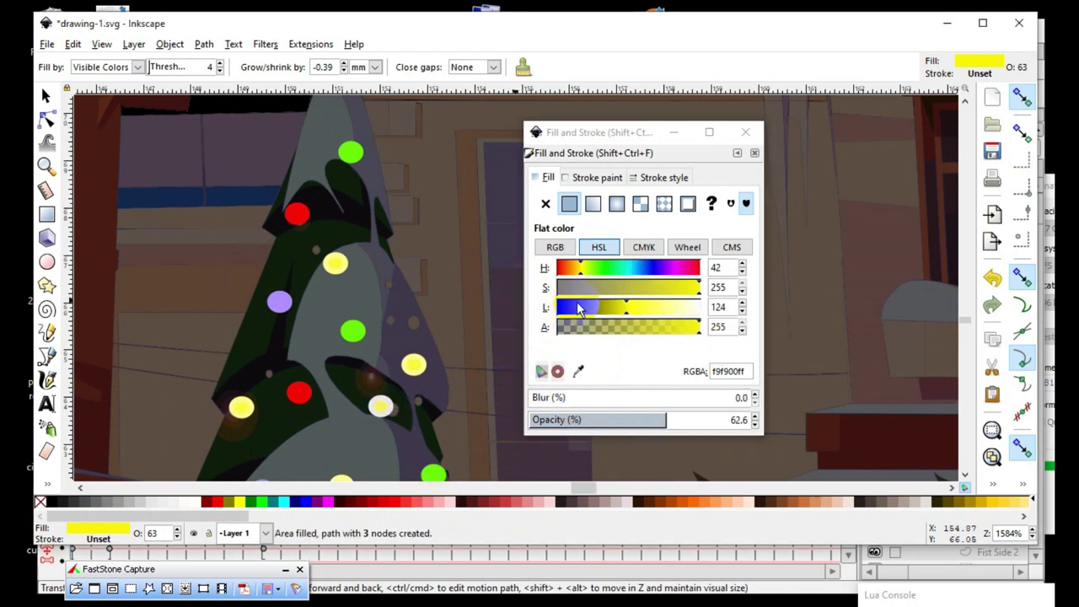
left_click(564, 287)
left_click_drag(674, 309, 687, 308)
left_click(552, 401)
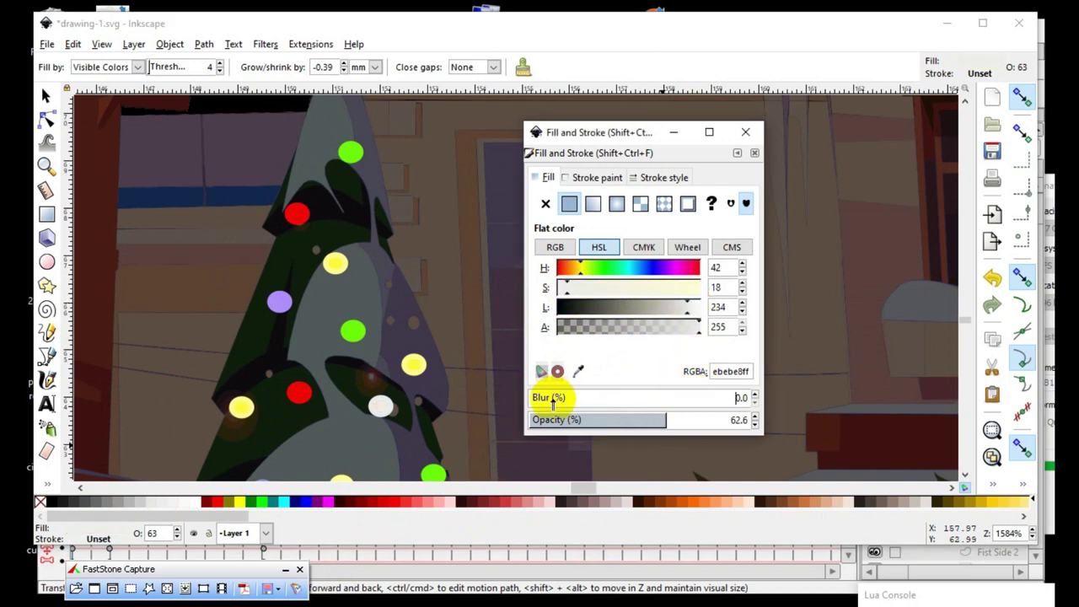
left_click_drag(552, 402, 579, 401)
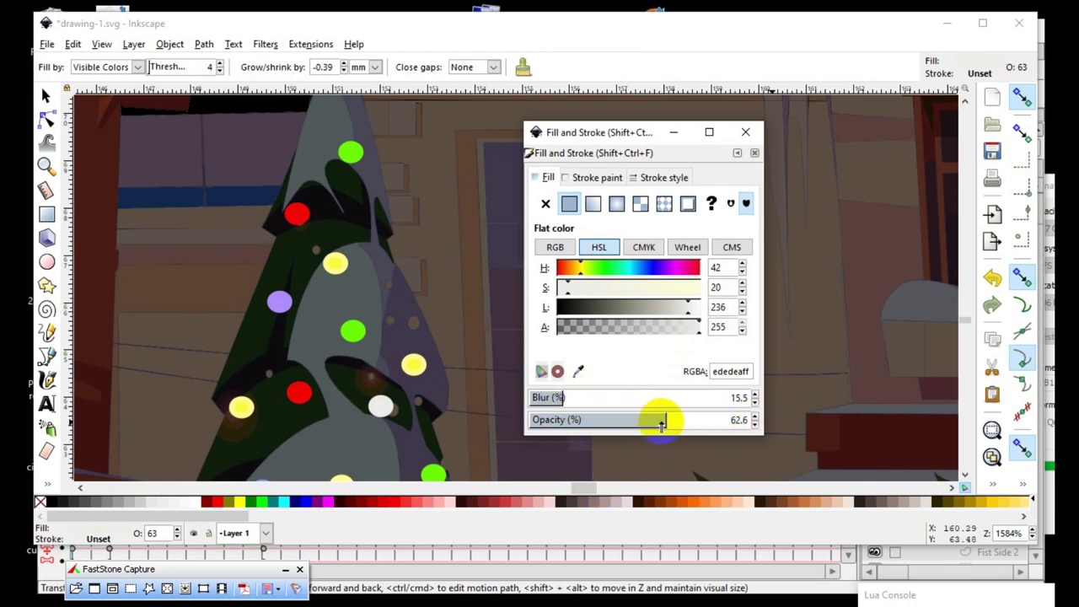
left_click_drag(695, 419, 693, 420)
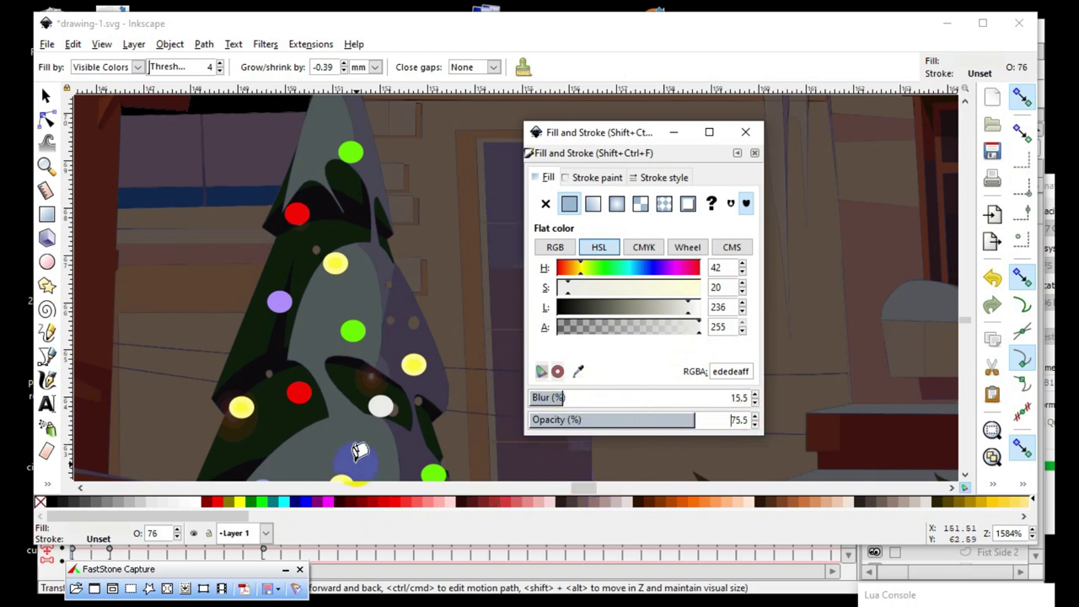
scroll(417, 448, "up", 2, "ctrl")
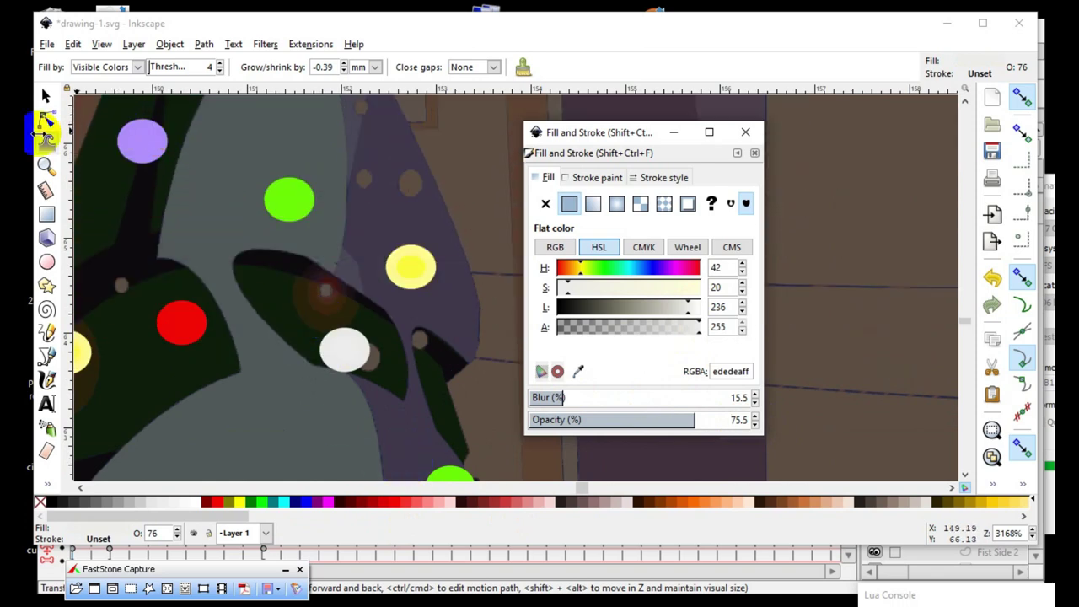
- Enlarge the white glow and reposition it over the ornament
left_click(47, 99)
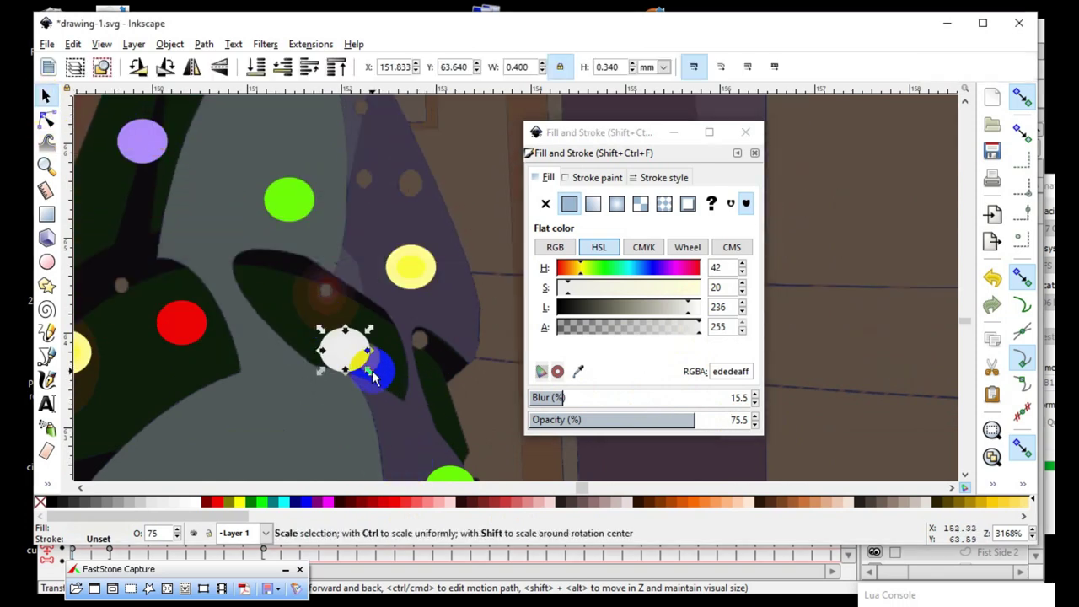
left_click_drag(437, 433, 434, 428)
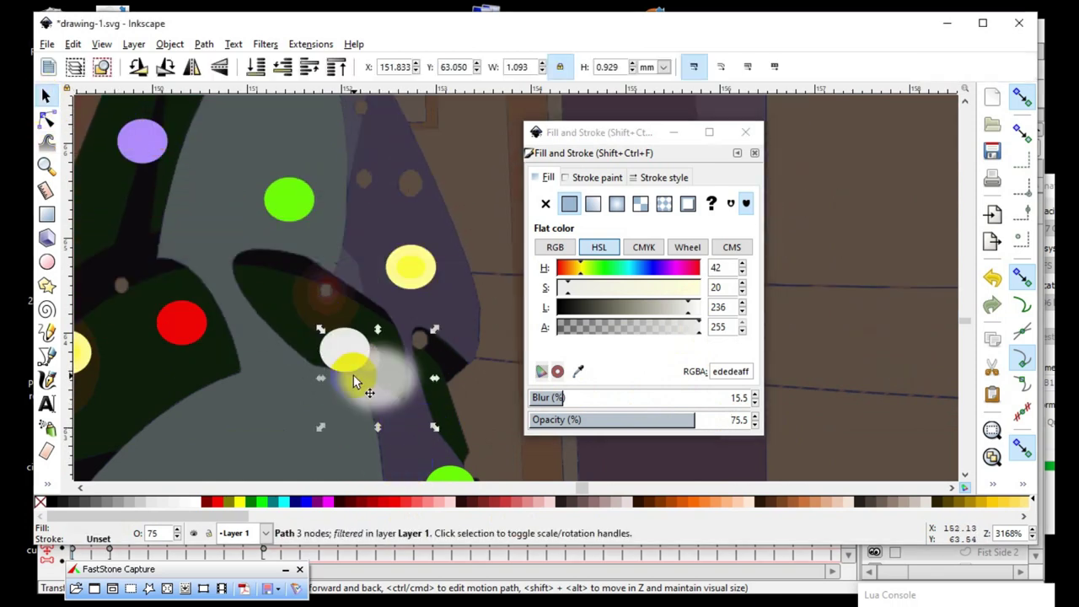
mouse_move(344, 405)
left_mouse_down()
mouse_move(324, 338)
mouse_move(332, 356)
left_mouse_up()
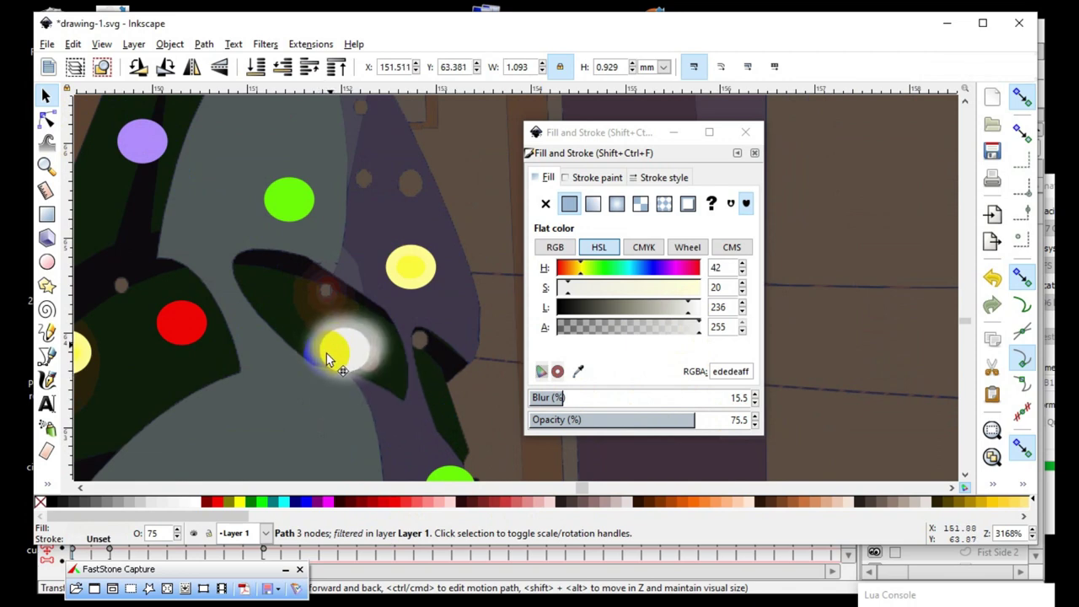
scroll(333, 359, "down", 1)
- Lower the white ornament's glow to 48.2% opacity and raise its blur to 29.9%
scroll(350, 362, "down", 1)
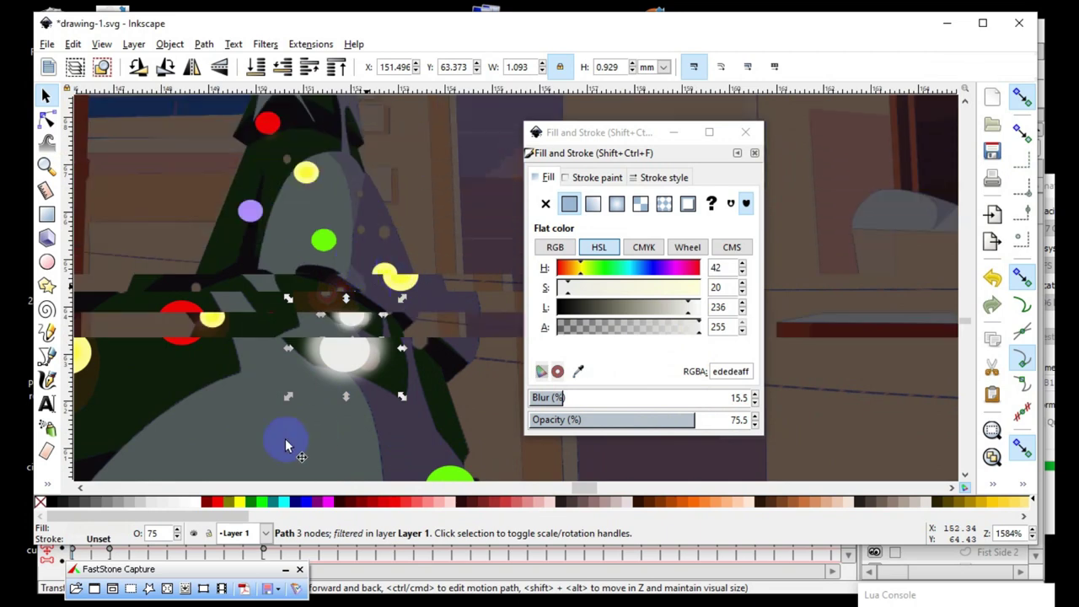
scroll(371, 366, "down", 1)
scroll(387, 368, "down", 1)
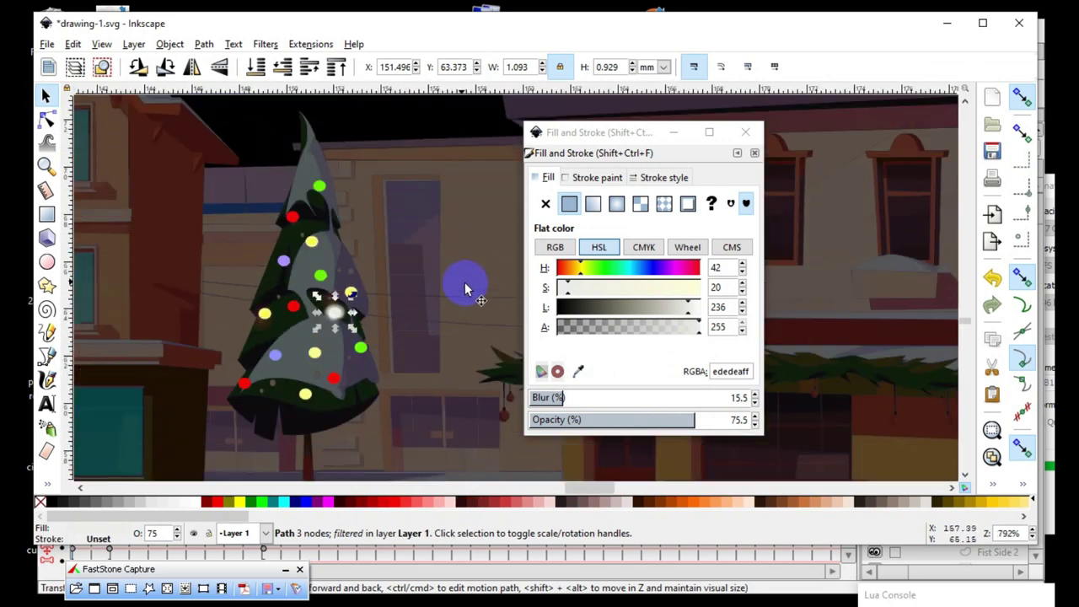
left_click(465, 284)
scroll(441, 337, "down", 1)
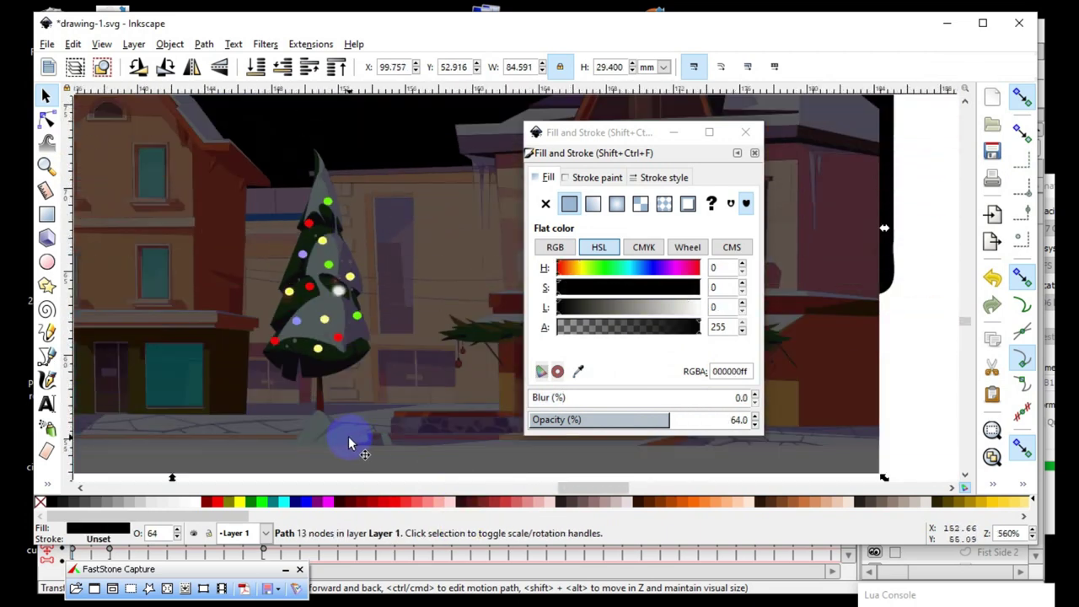
scroll(357, 293, "up", 1)
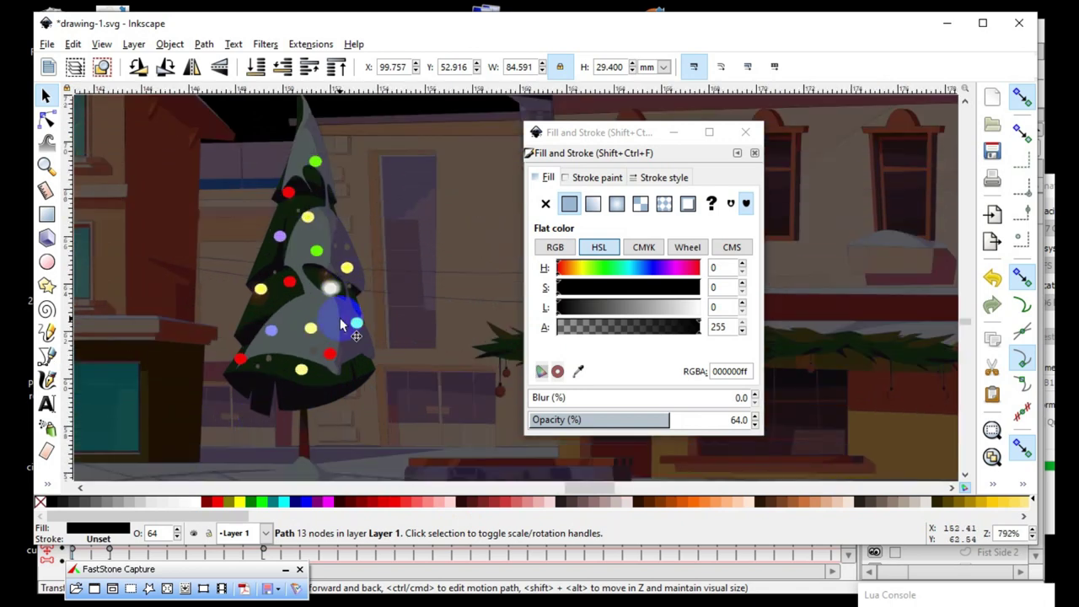
scroll(342, 325, "up", 2)
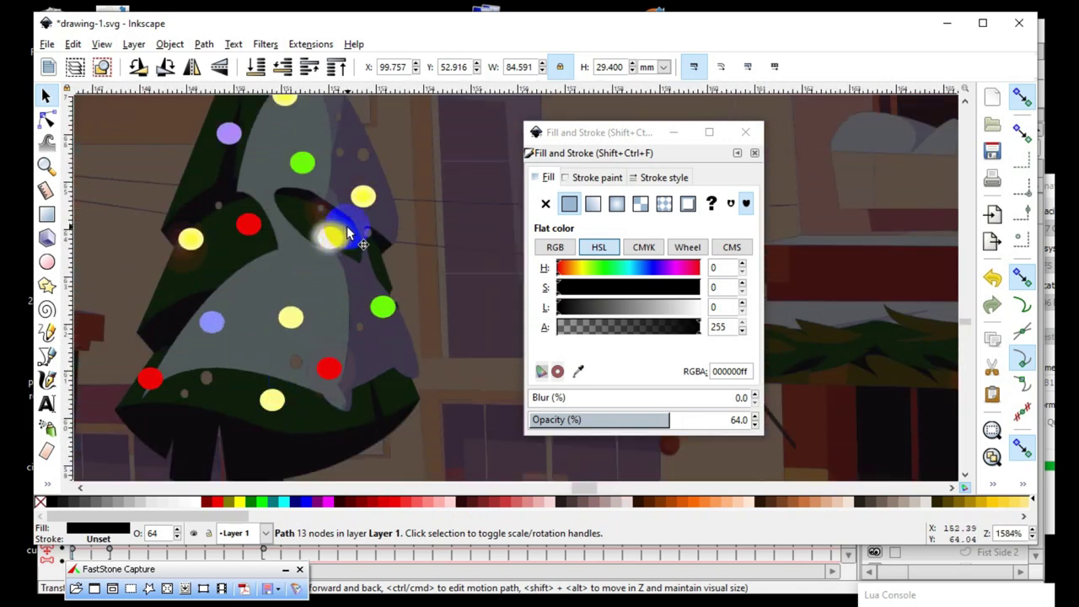
left_click(338, 238)
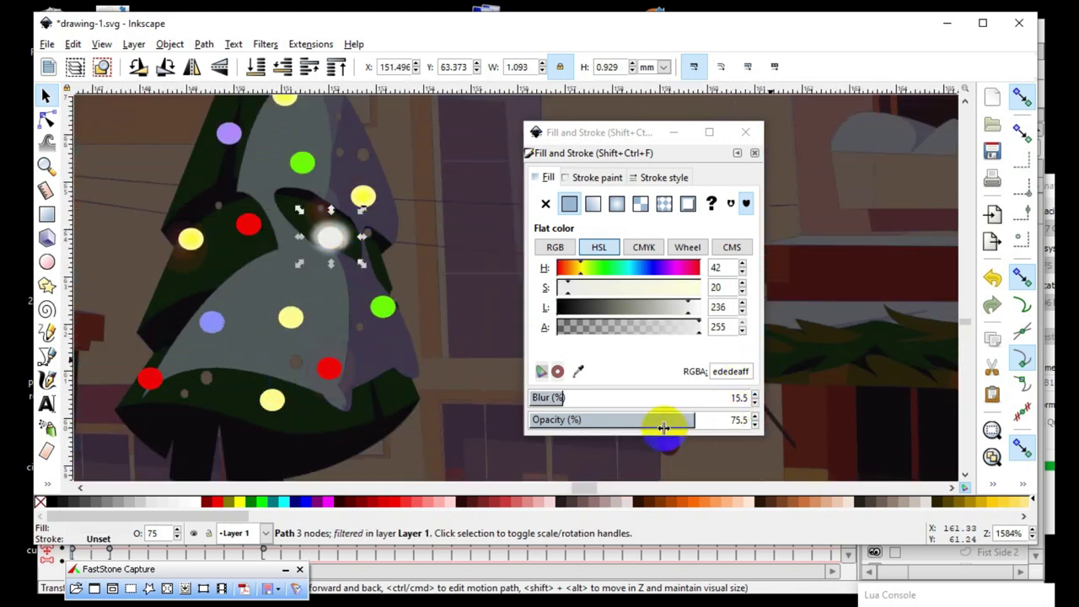
left_click_drag(662, 420, 634, 419)
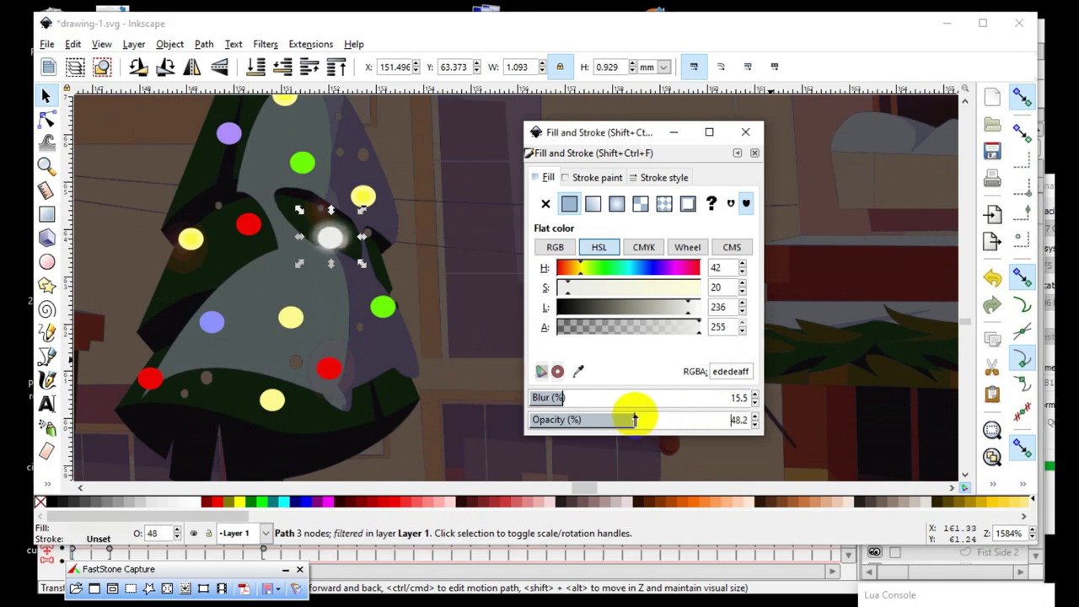
left_click_drag(575, 400, 598, 401)
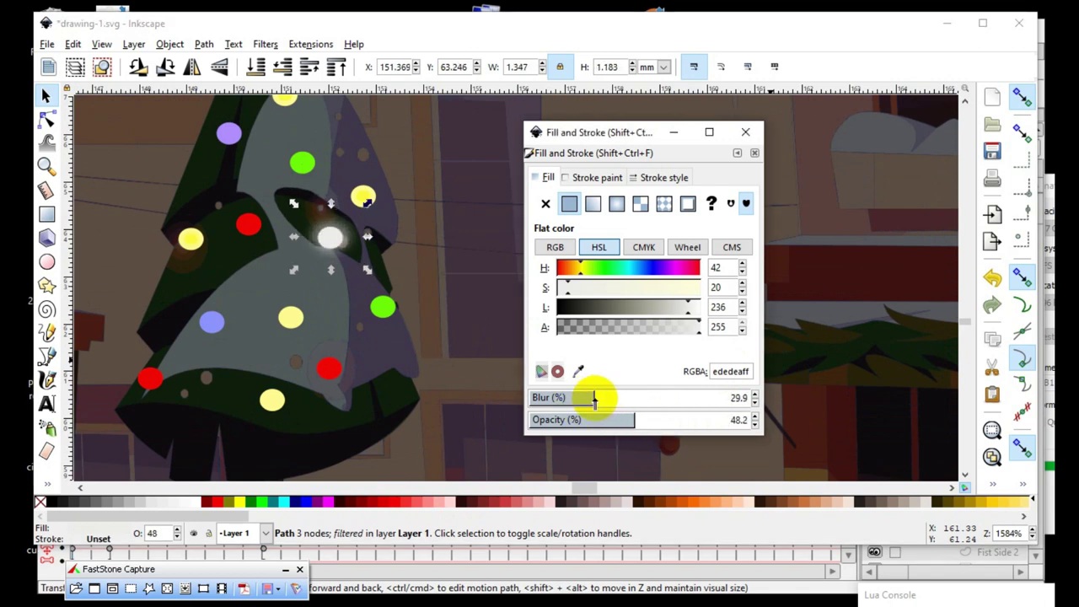
scroll(450, 385, "down", 2)
- Move the Fill and Stroke panel right and deselect all to view the glowing tree scene
scroll(414, 385, "down", 1)
left_click(415, 384)
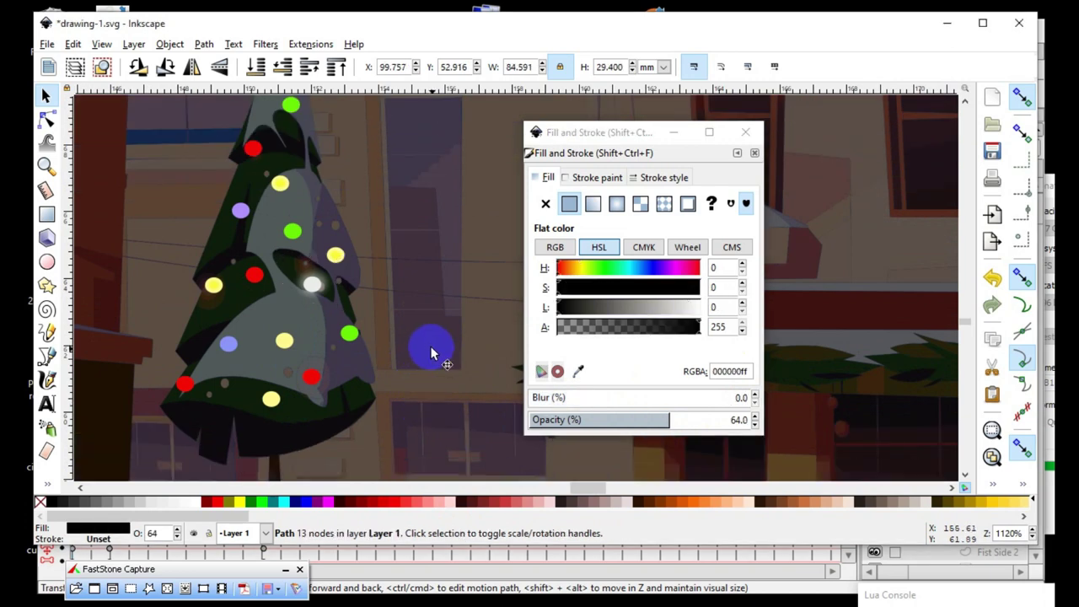
scroll(403, 449, "down", 2)
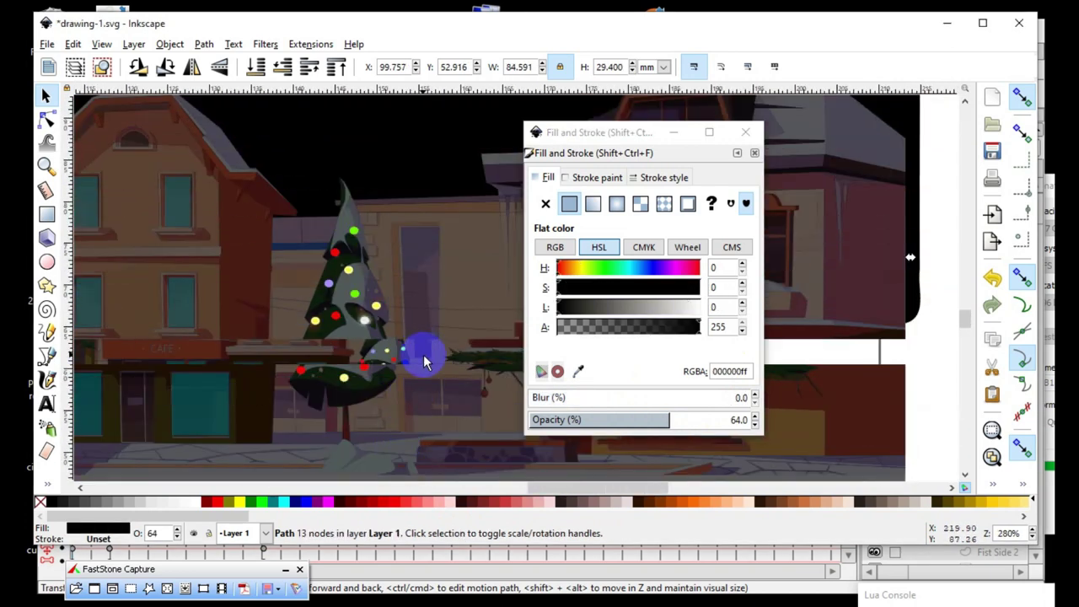
scroll(134, 377, "up", 2)
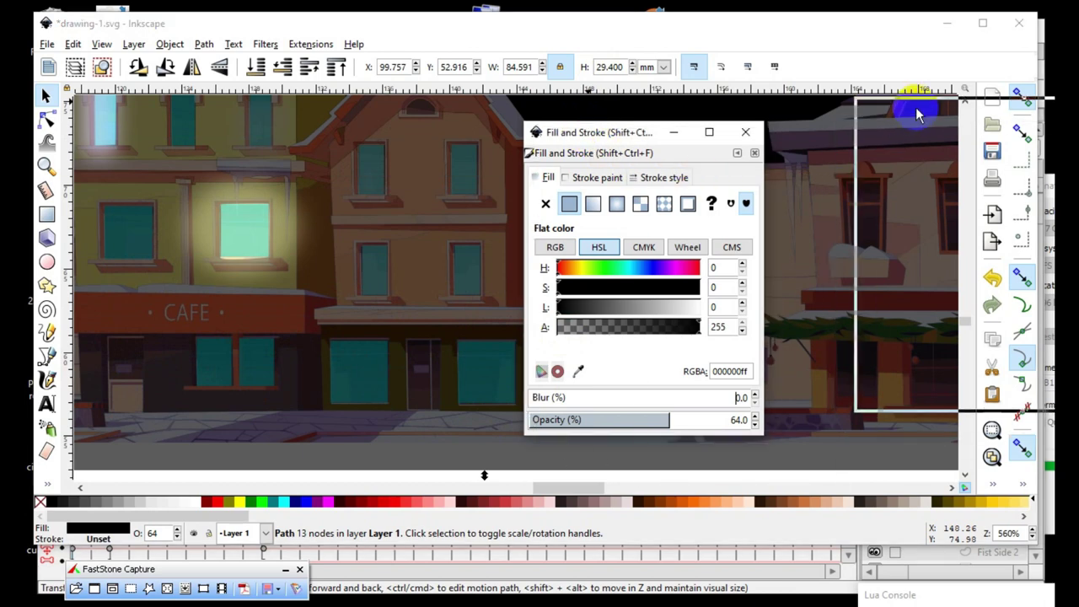
left_click_drag(587, 137, 919, 114)
scroll(440, 357, "down", 2)
scroll(459, 375, "up", 1)
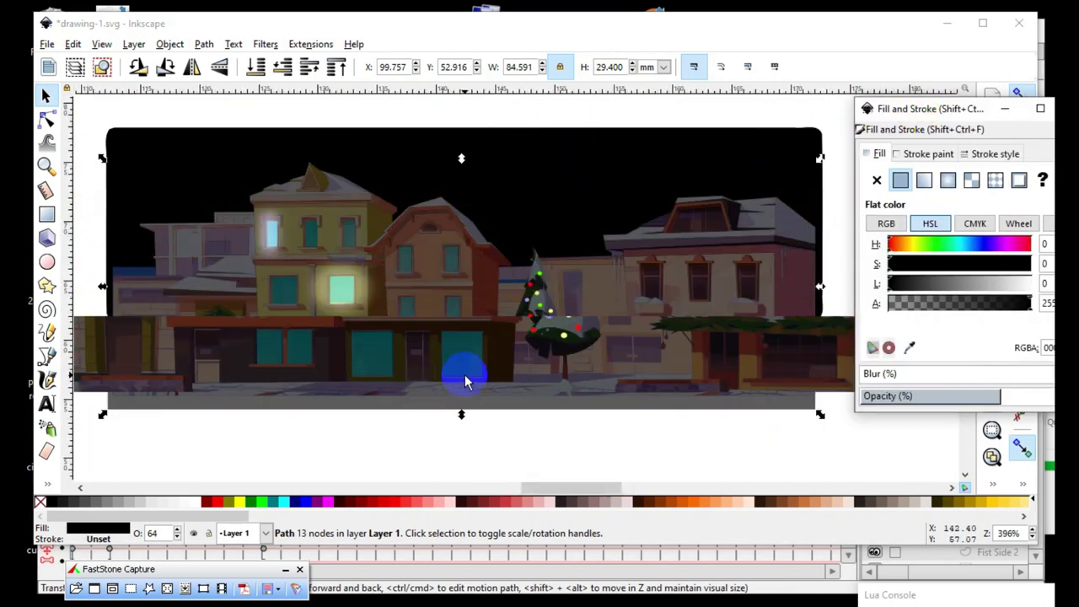
left_click(474, 468)
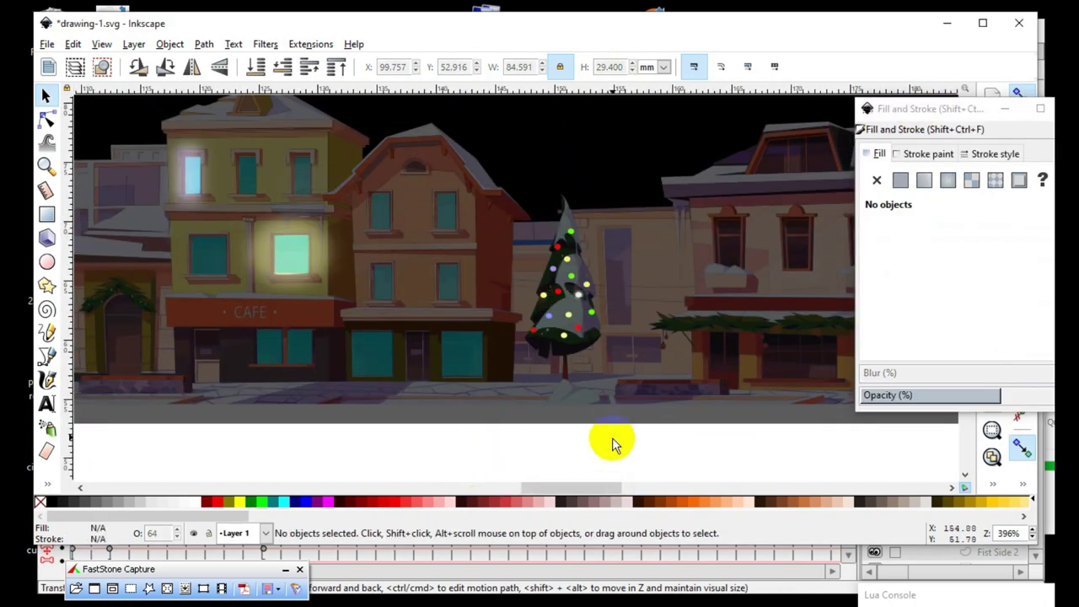